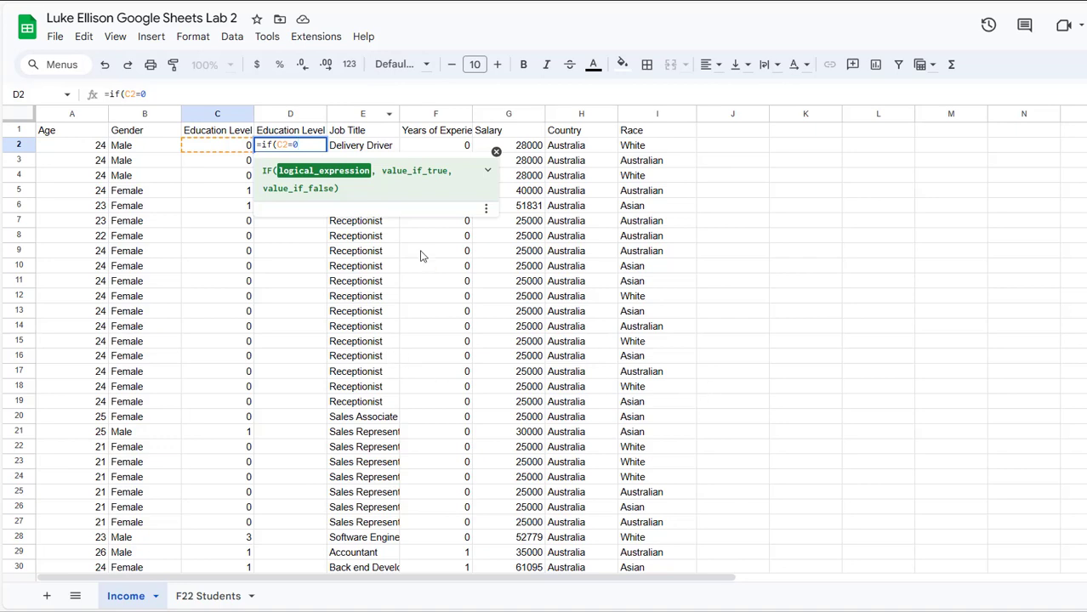
Step: Discard the unfinished IF formula in cell D2 and enlarge the sheet view
key("Escape")
left_click(294, 208)
key("ctrl+plus")
key("ctrl+plus")
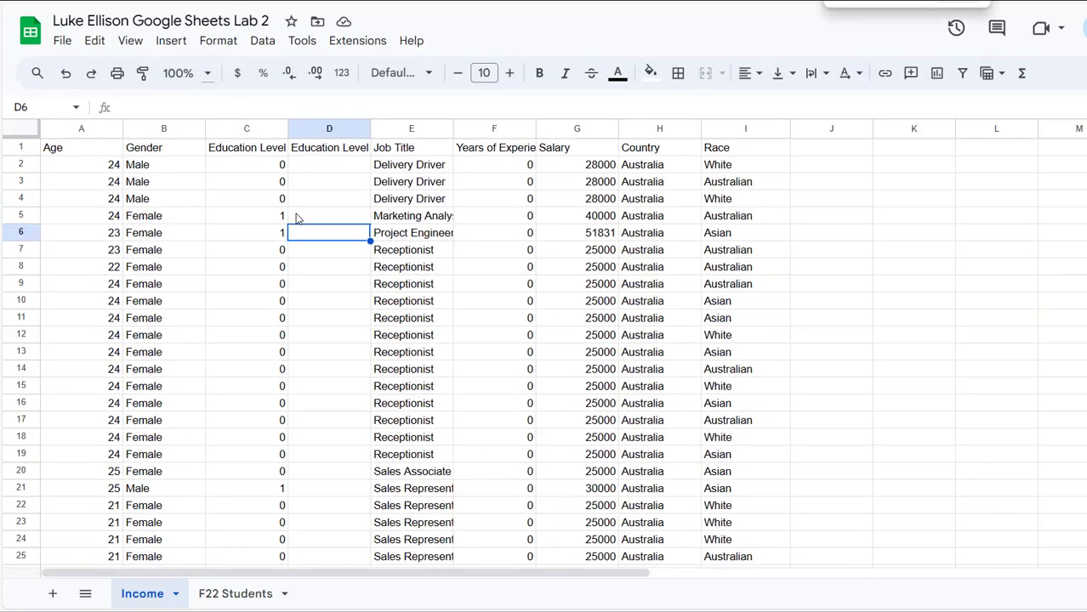
Step: Start an IF formula in cell D2 that returns "High School" when C2=0
left_click(358, 197)
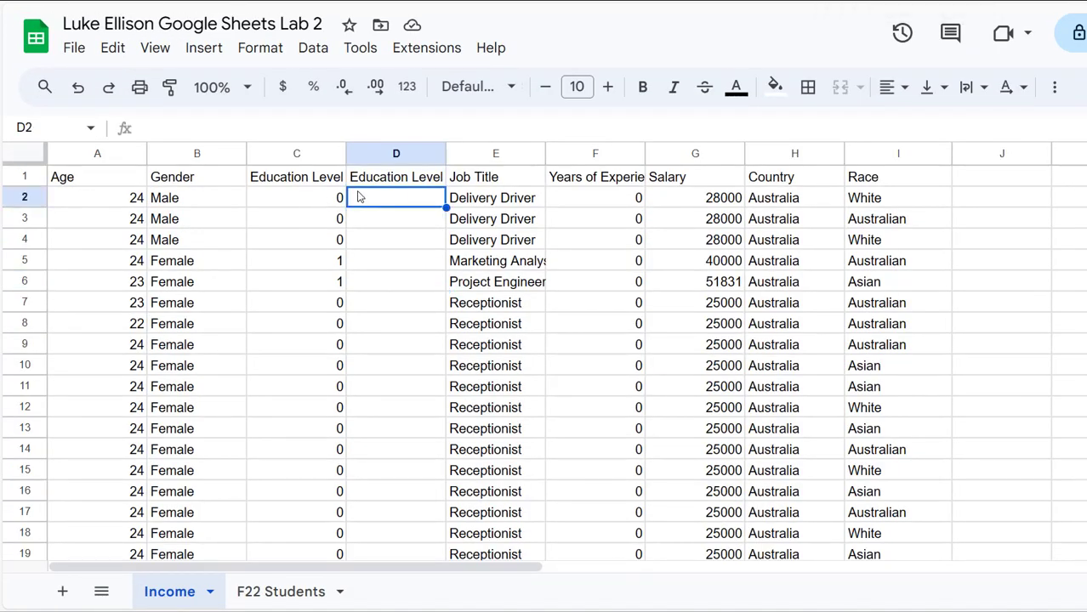
type("=if(")
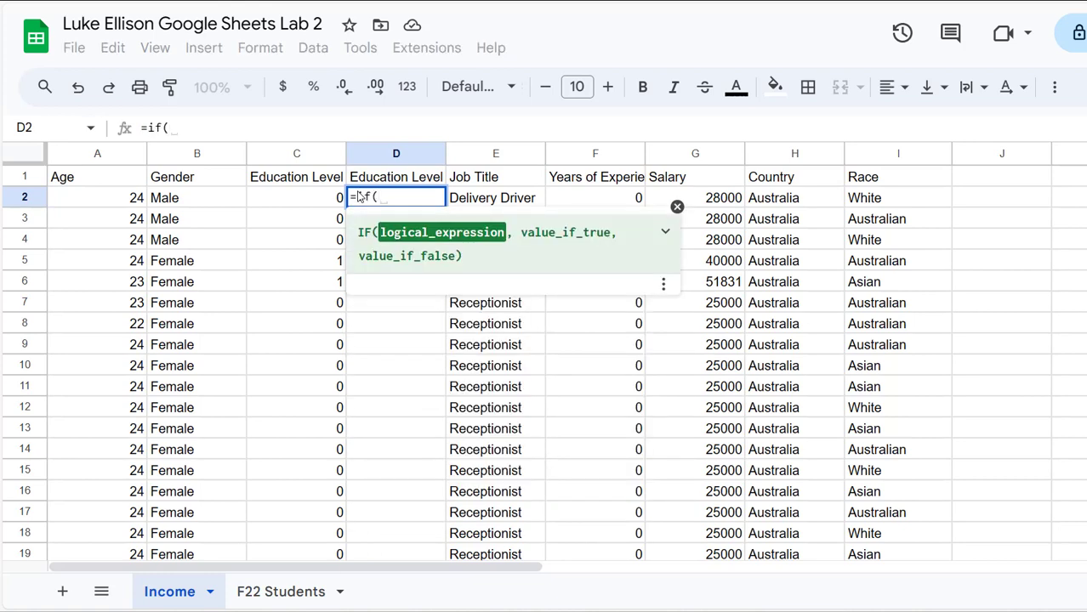
left_click(336, 200)
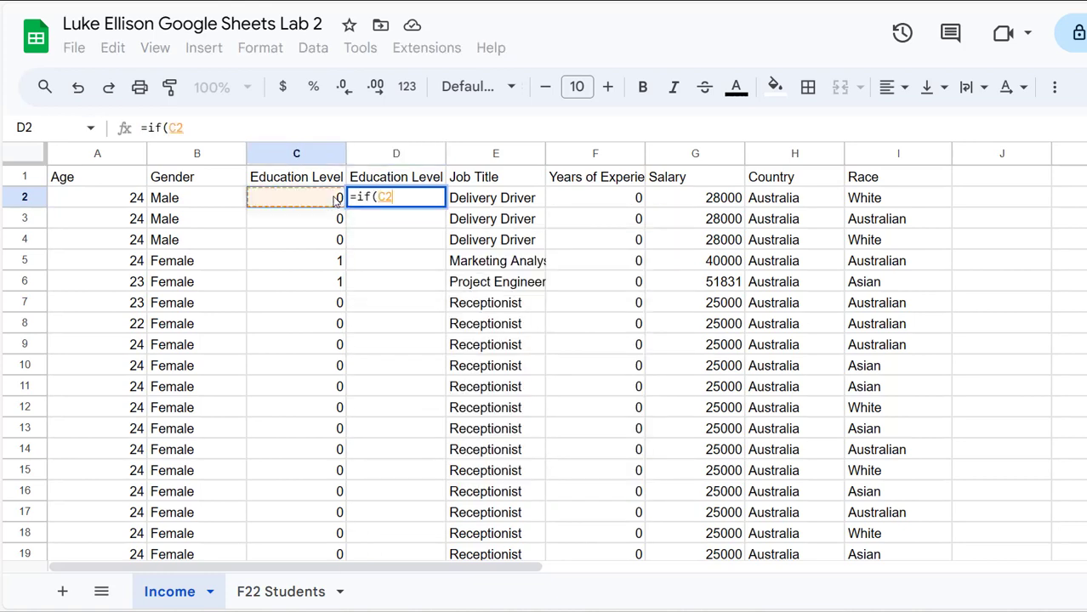
type("=0")
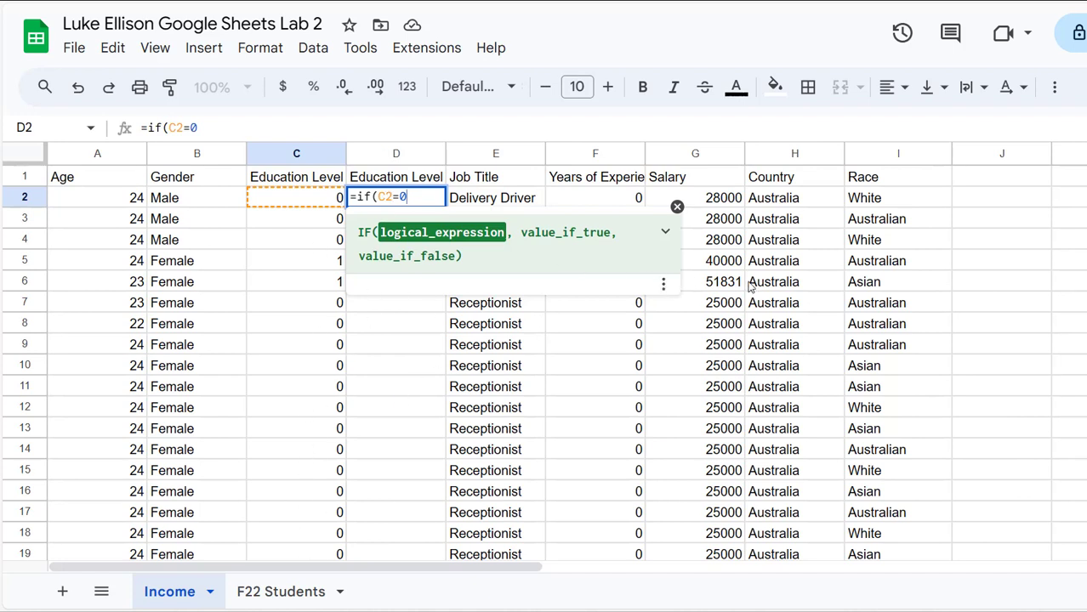
type(", ")
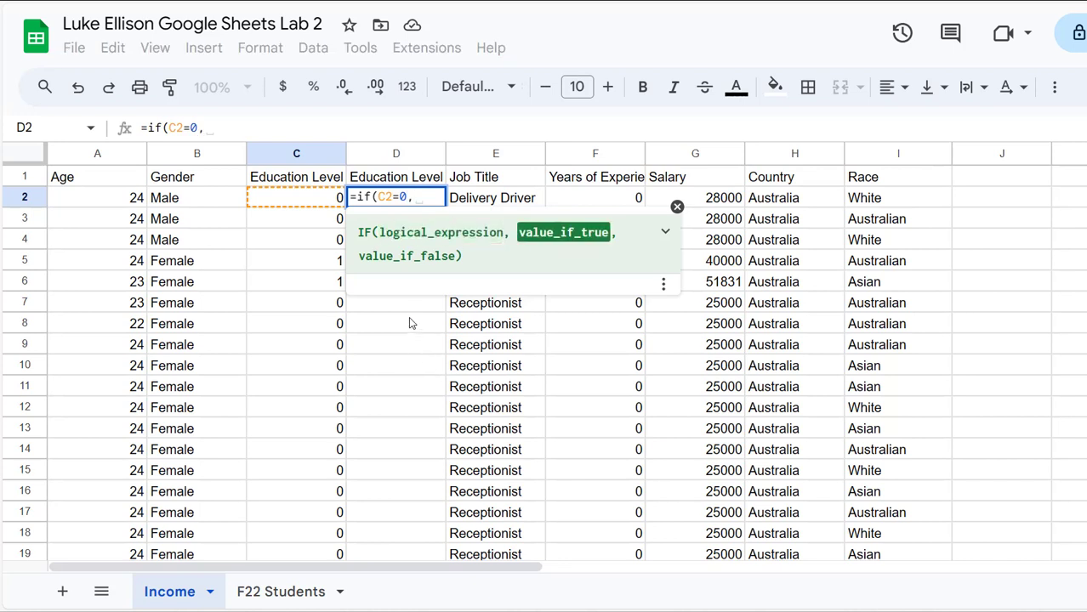
type("\"")
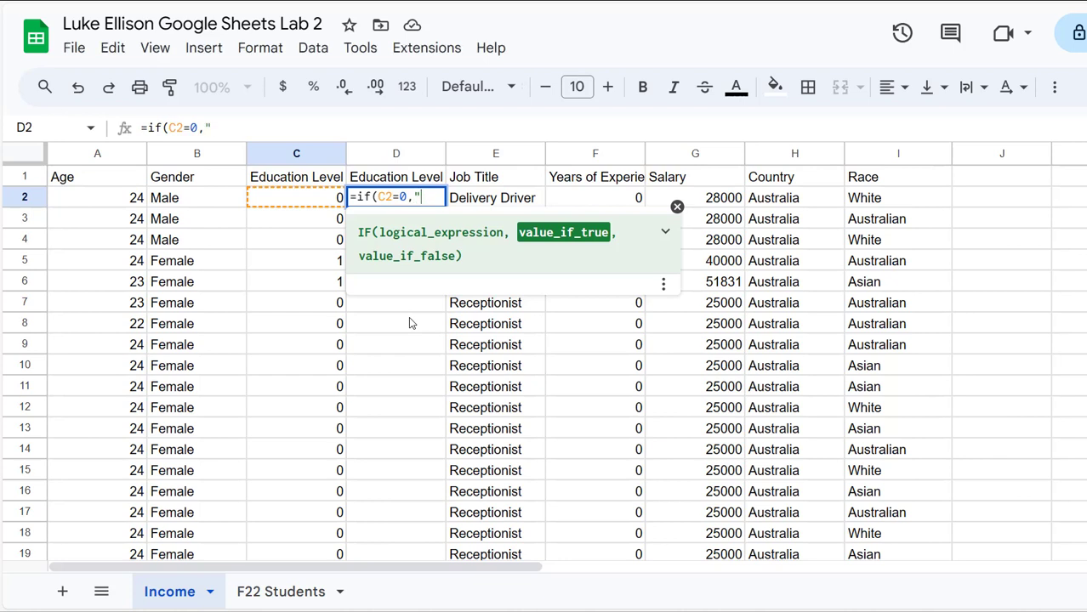
type("High School\"")
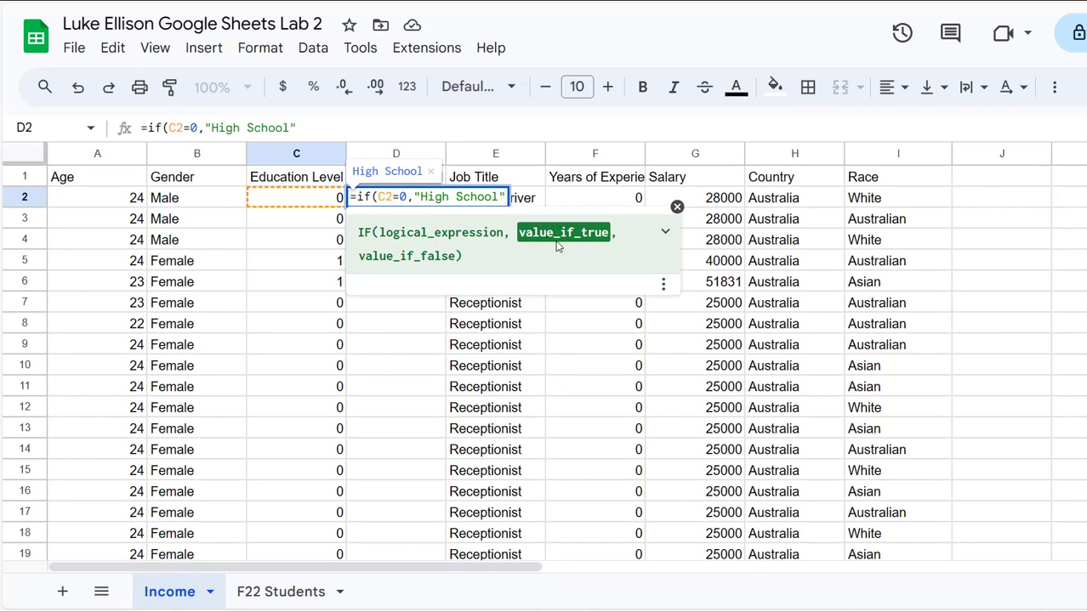
type(",")
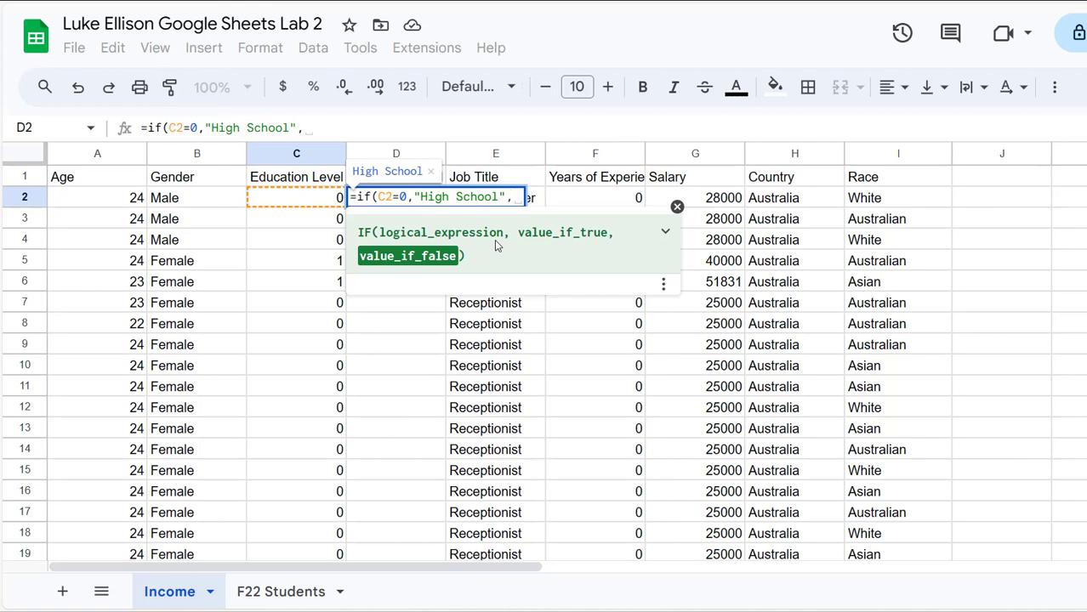
Step: Nest a second IF as the false value in the D2 formula, returning "Bachelor's" when C2=1
type("if(")
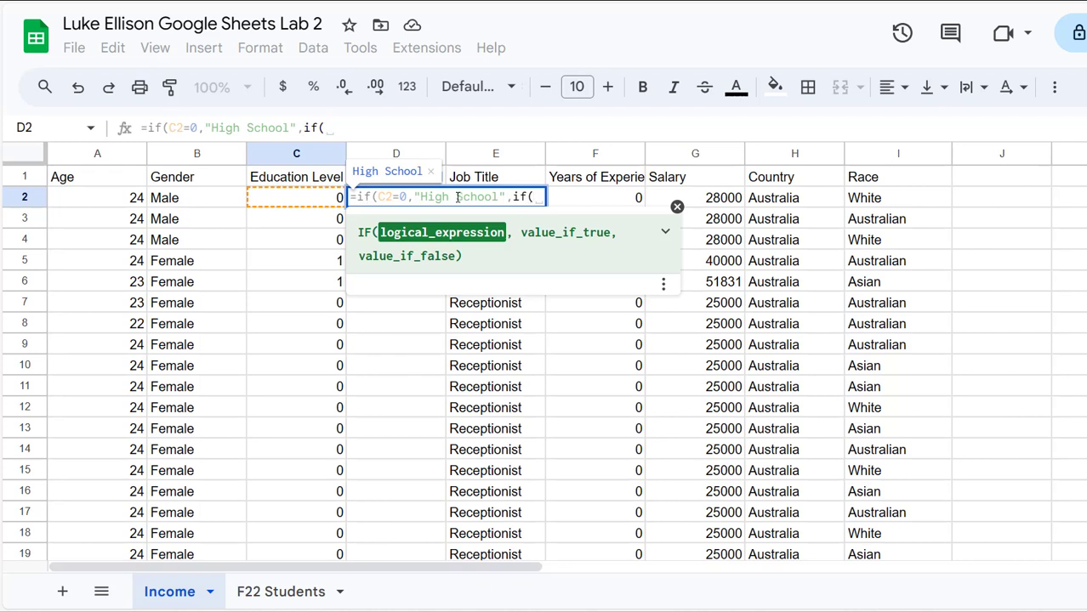
left_click(306, 206)
type("=")
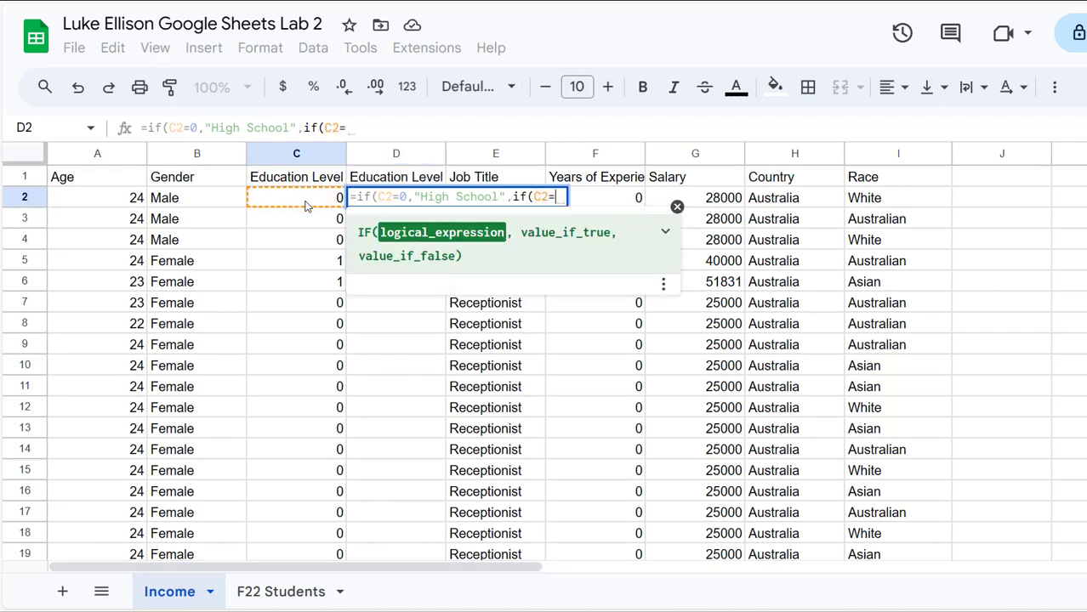
type("1")
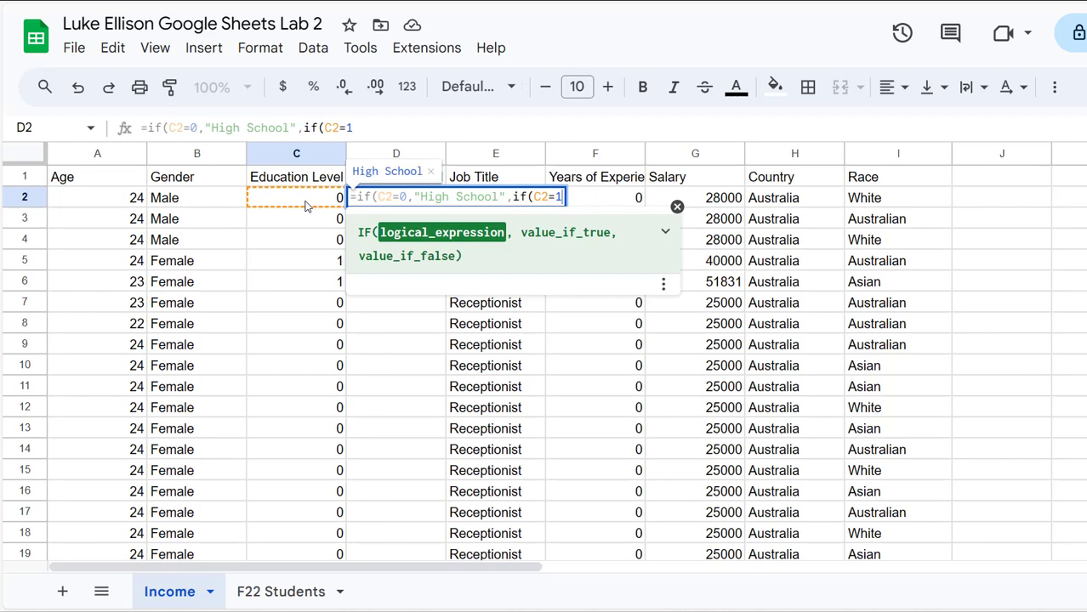
type(",\"B")
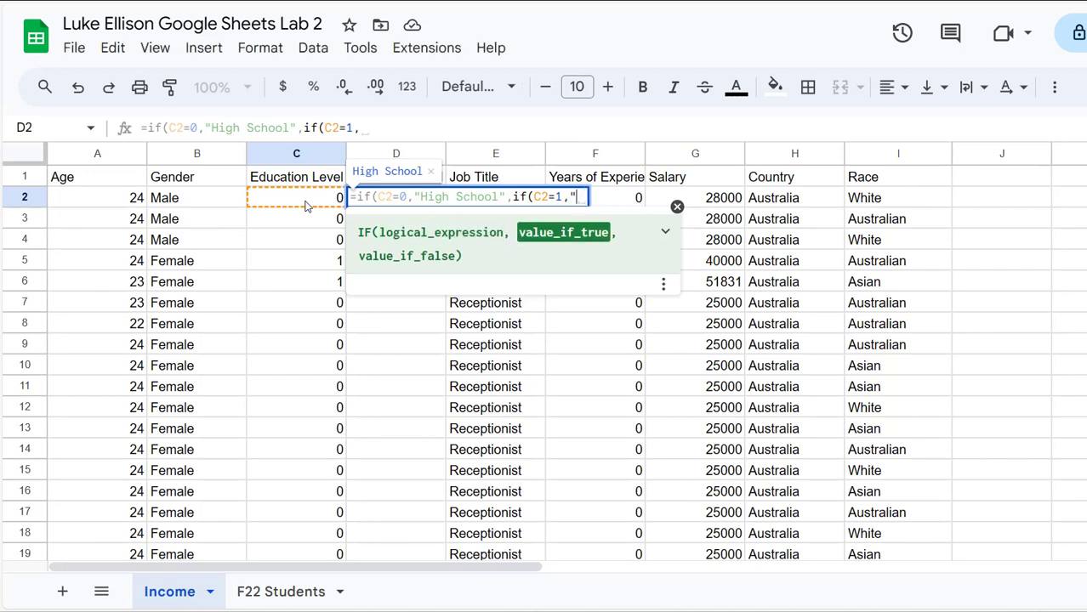
type("achelor")
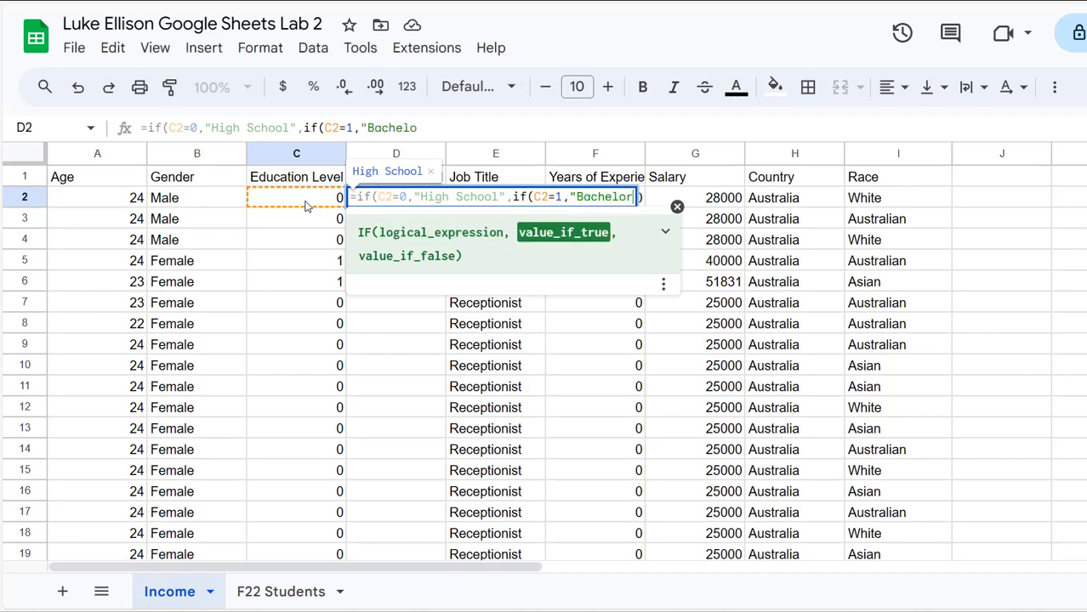
type("'s\",")
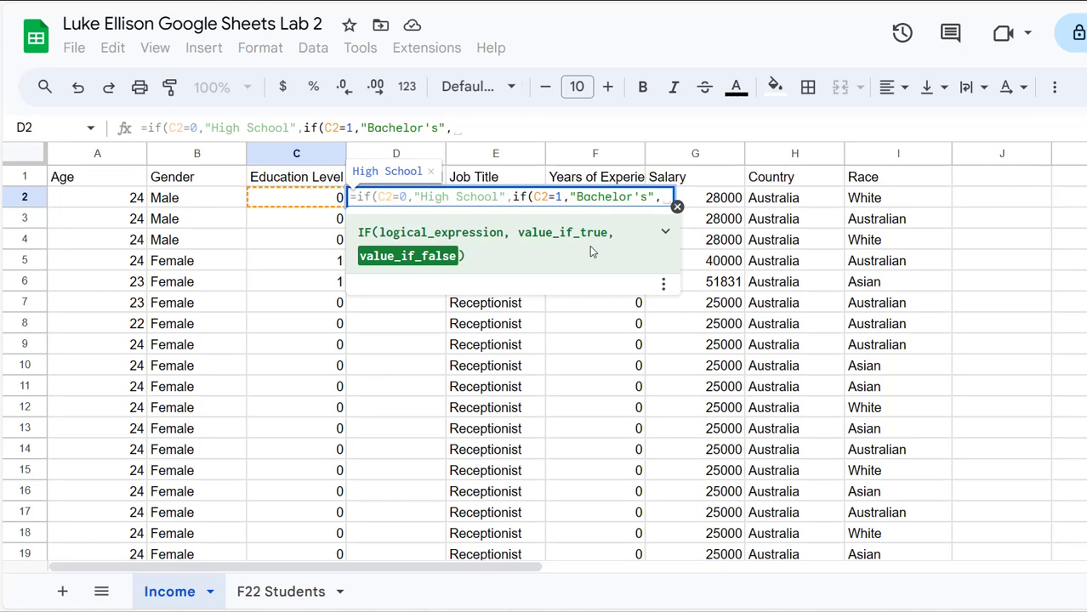
Step: Nest a third IF in the D2 formula that returns "Master's" when C2=2
type("if(")
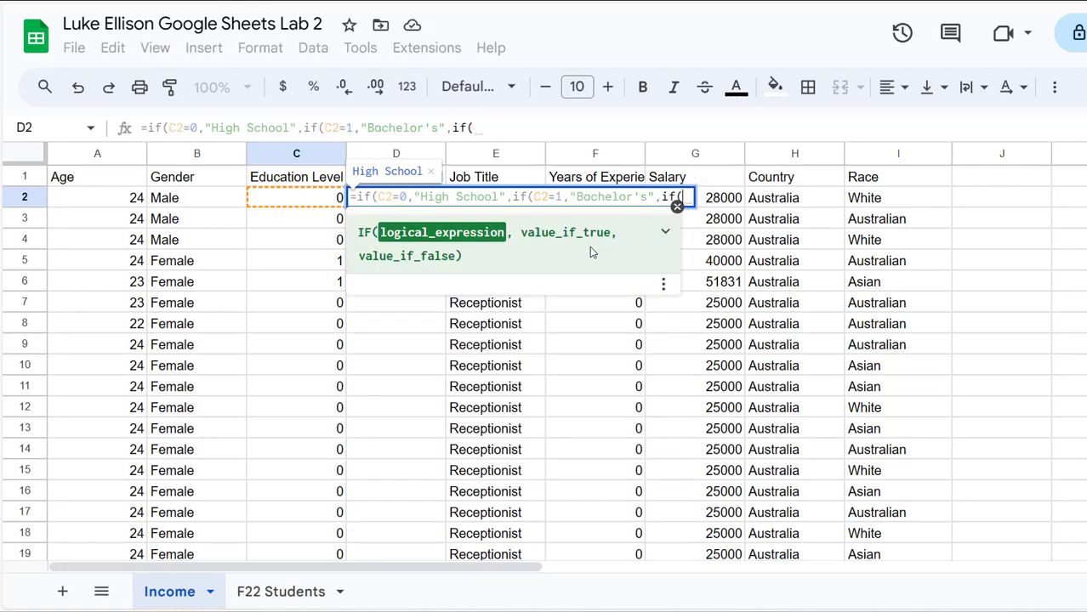
left_click(317, 202)
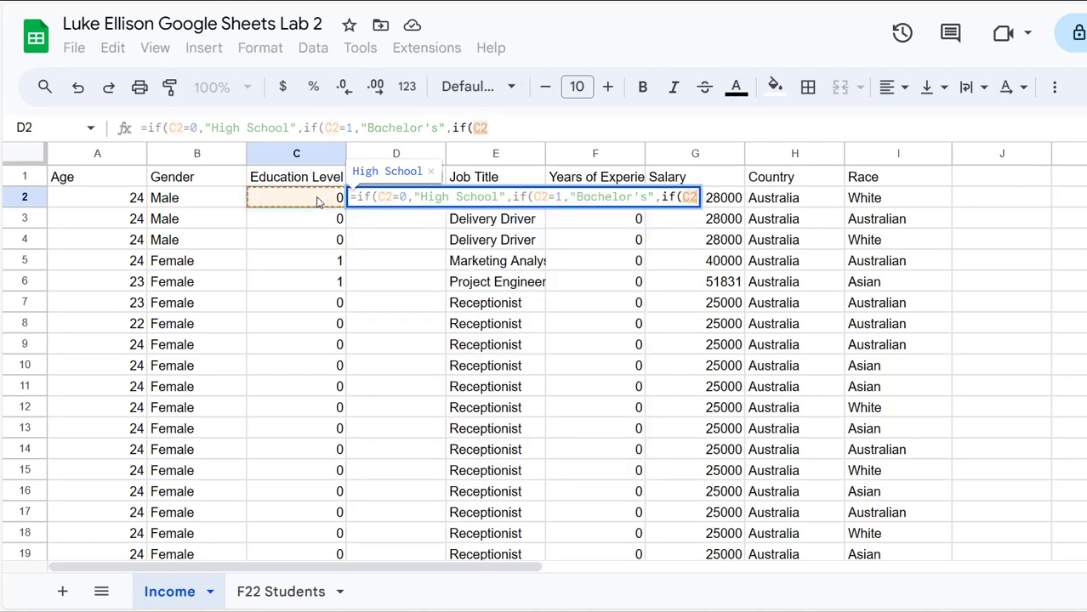
type("=2,")
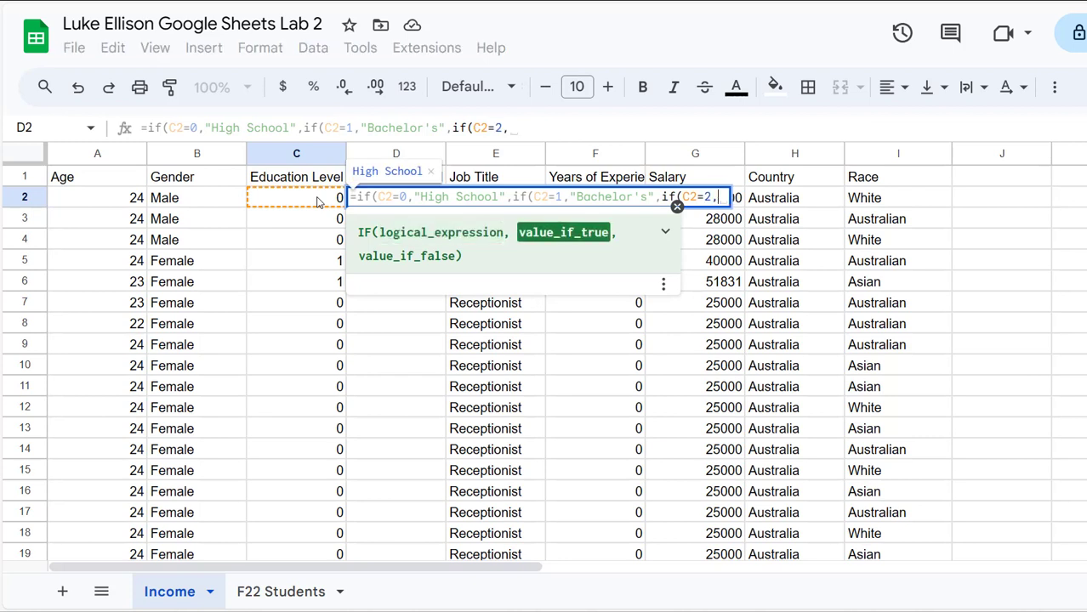
type("\"Master's\"")
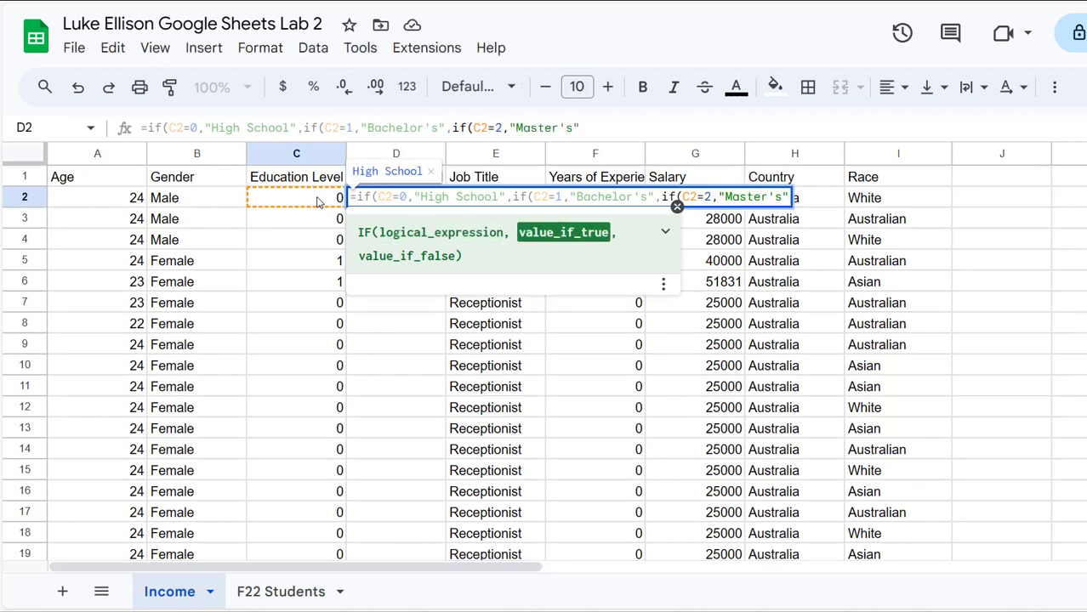
type(",")
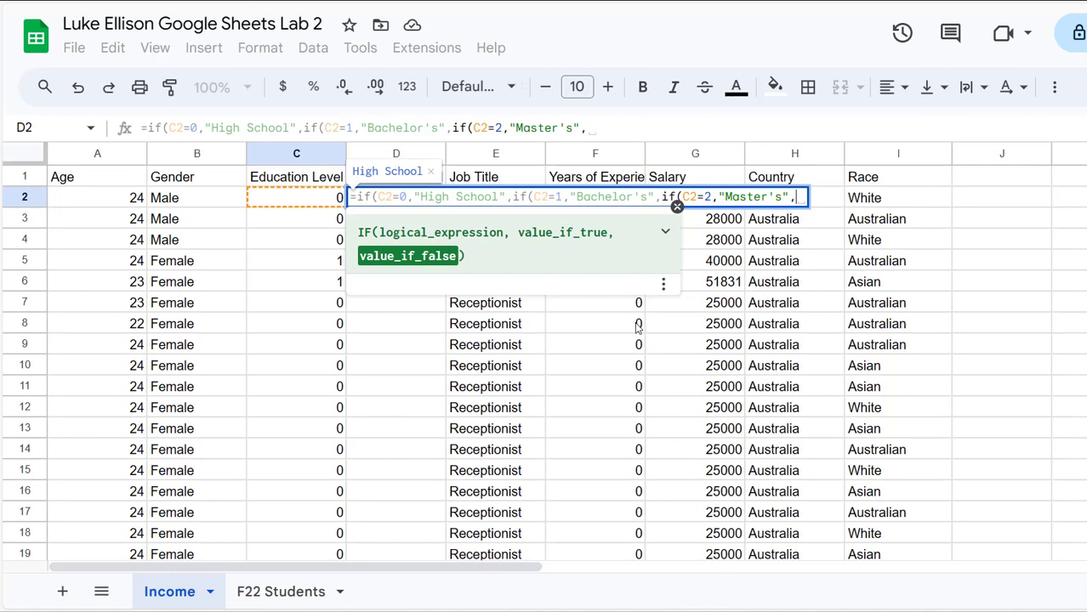
Step: Nest a fourth IF in the D2 formula that returns "PhD" when C2=3
type("if(")
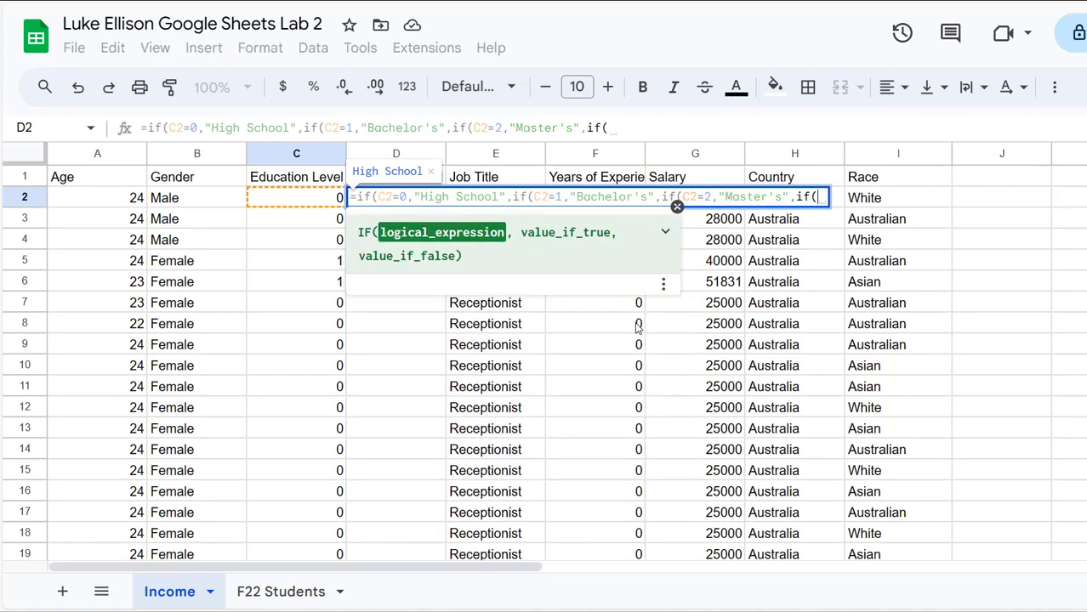
type("C2")
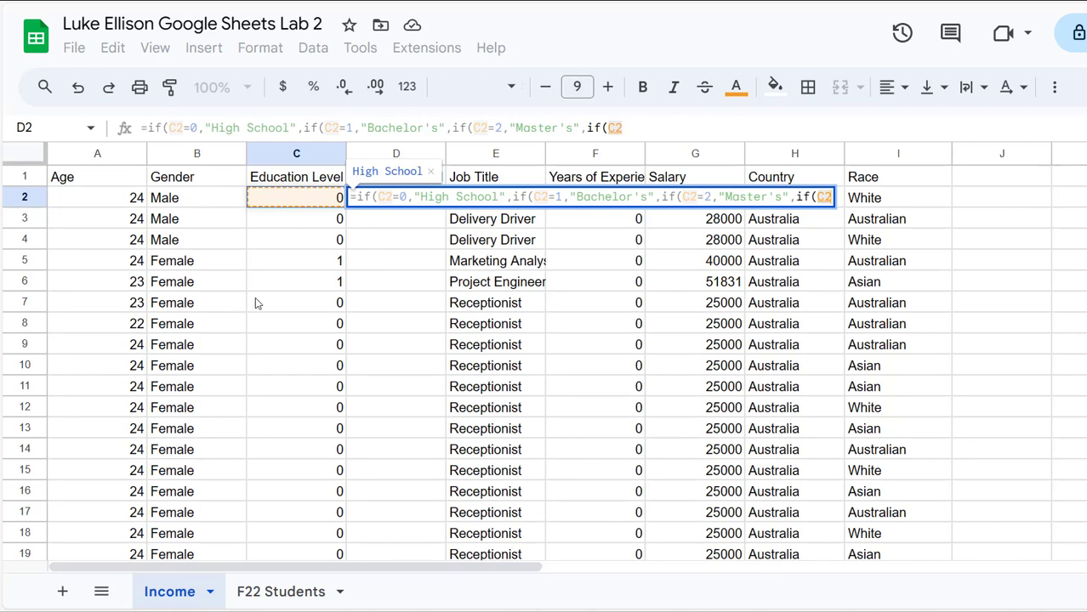
type("=3,")
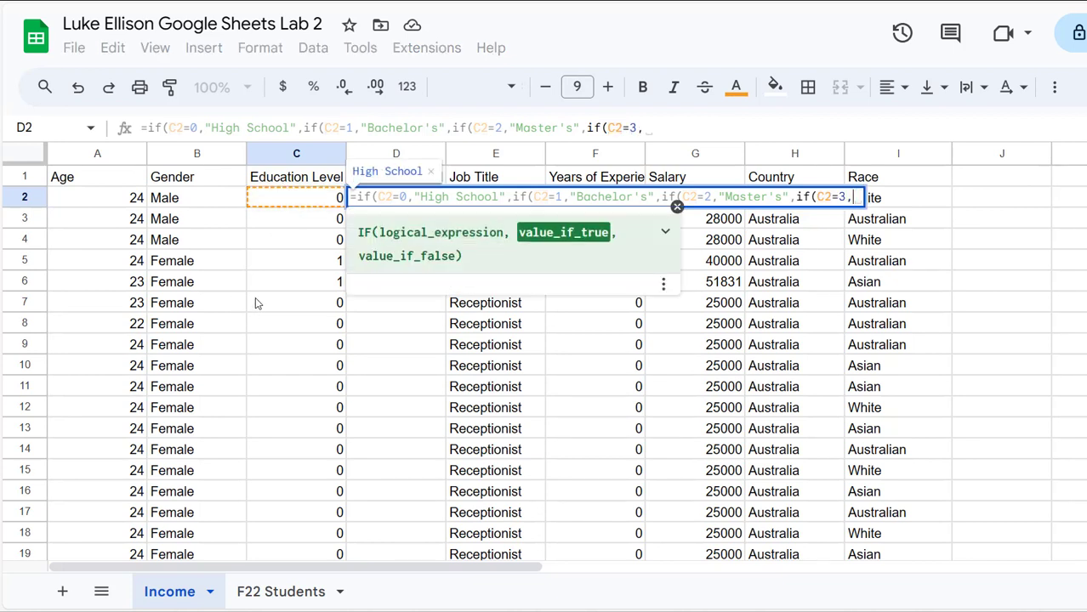
type("\"PhD\"")
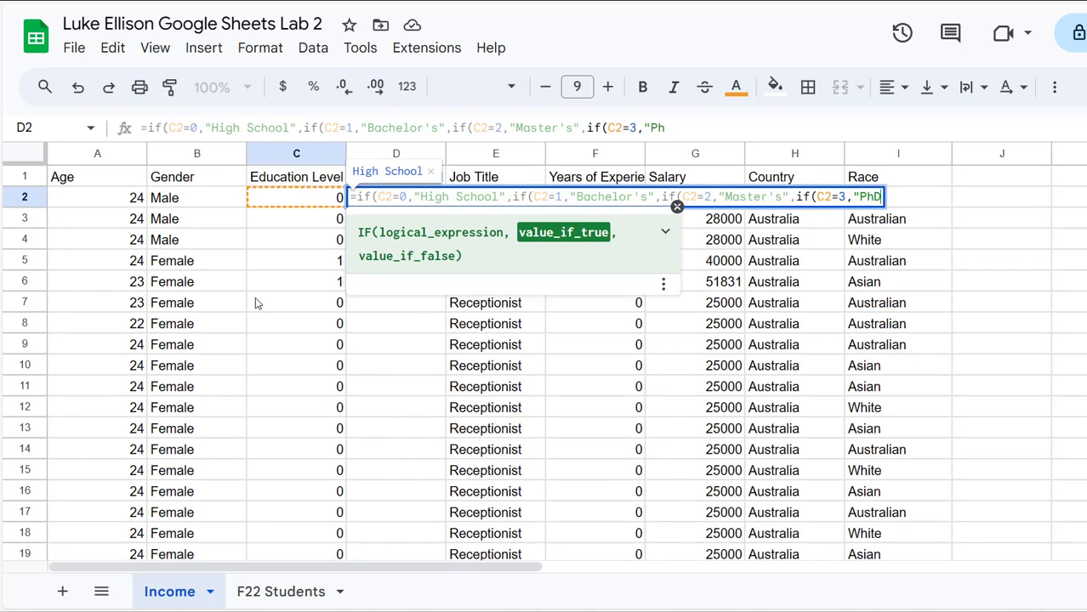
type(",")
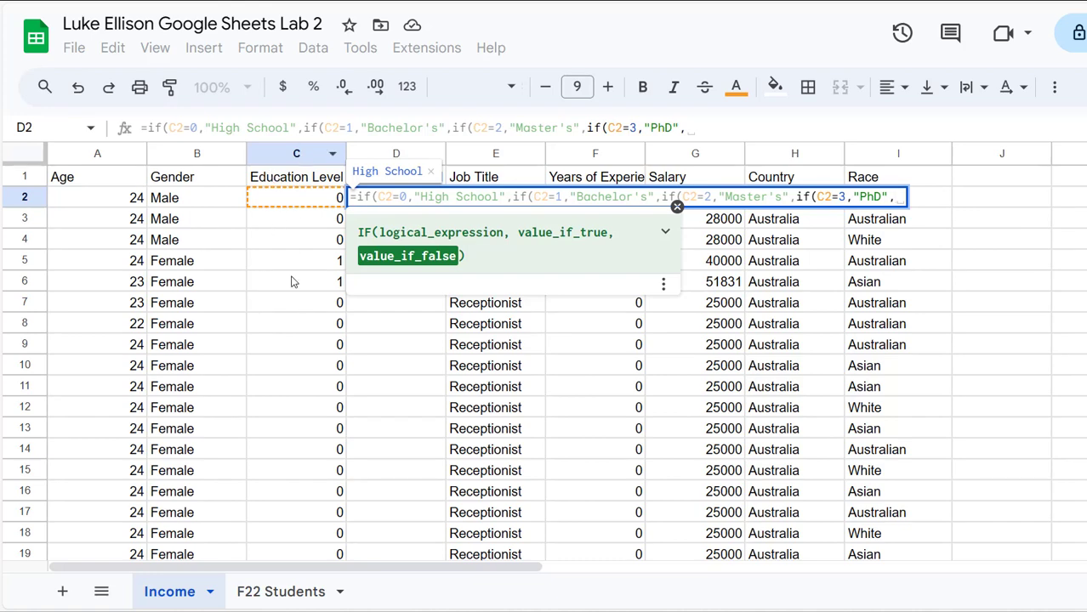
left_click(192, 285)
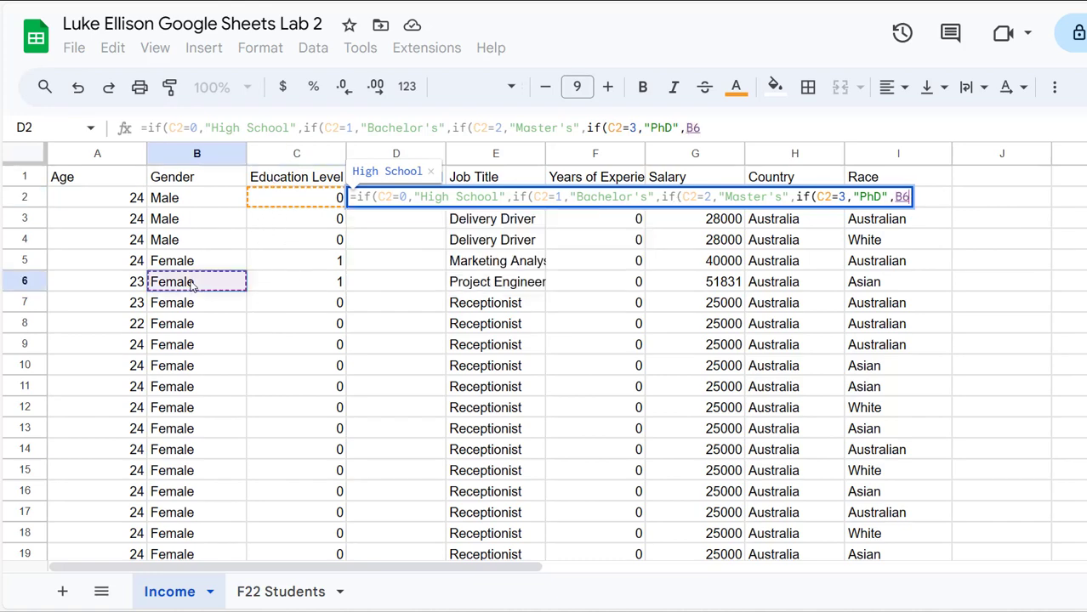
key("BackSpace")
key("BackSpace")
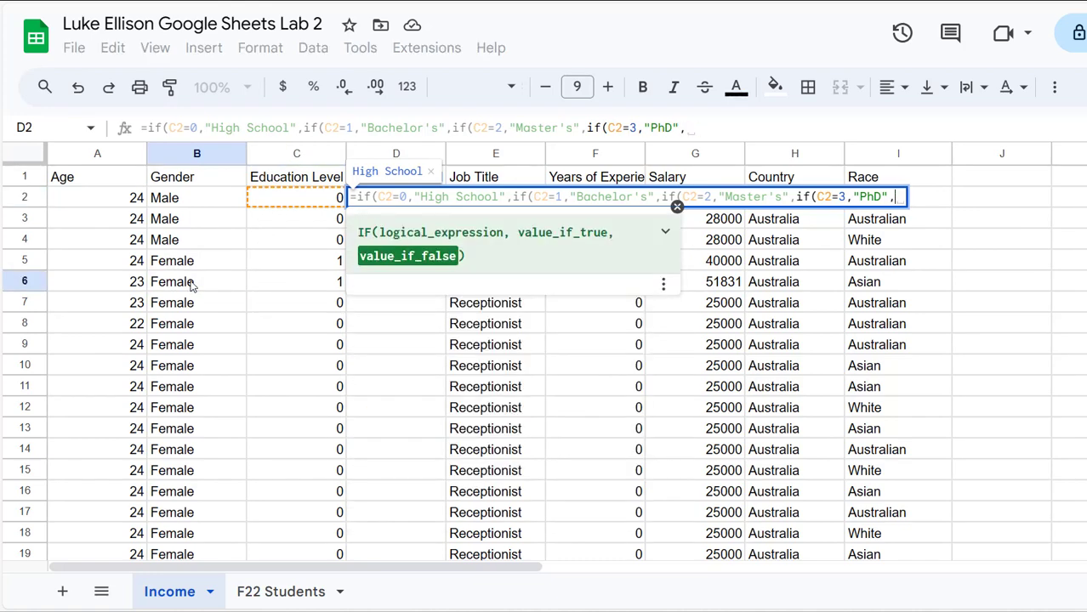
Step: Finish the D2 formula with an empty string "" as the last false value, close all four nested IFs and enter it
type("\"\"")
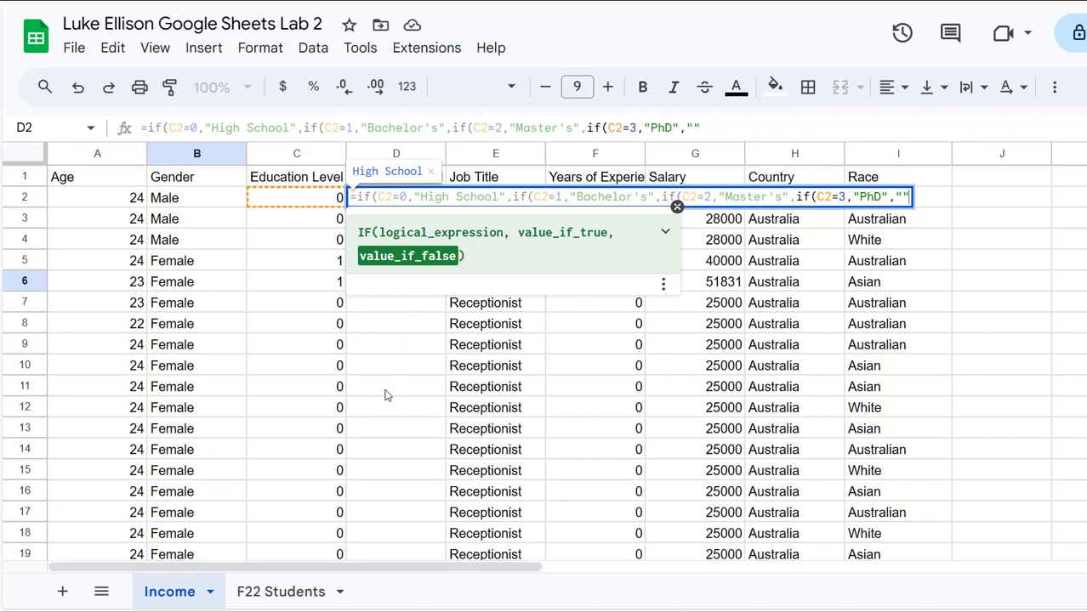
type(")")
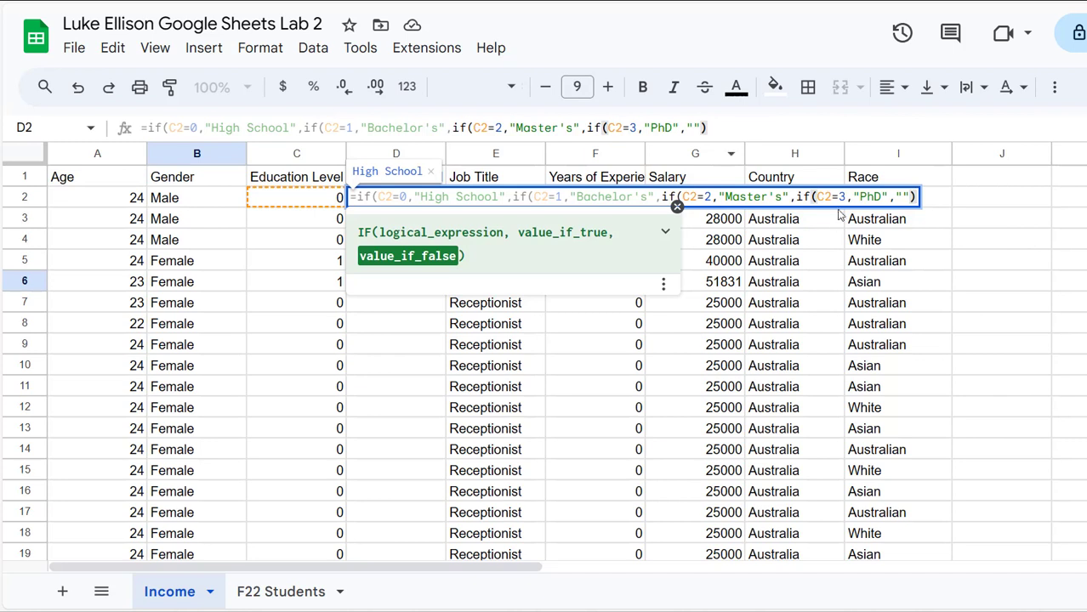
left_click(716, 128)
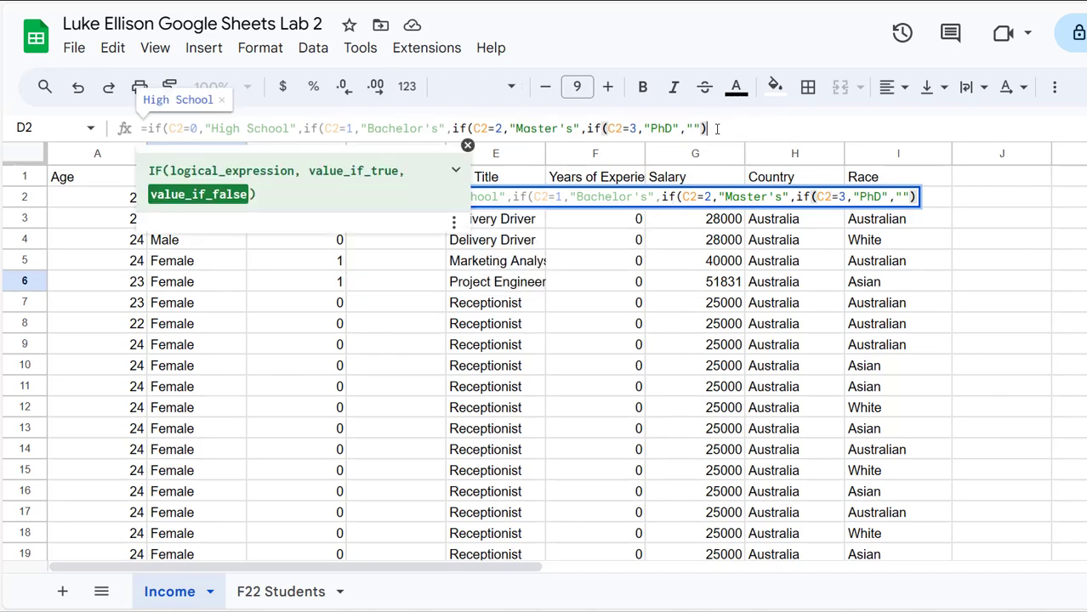
type(")")
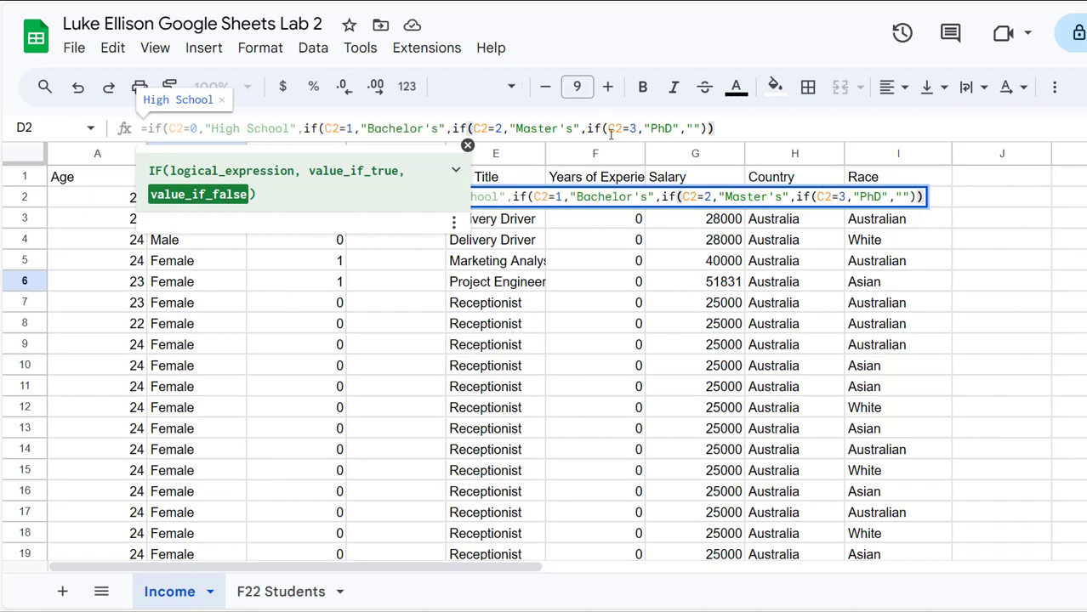
type(")")
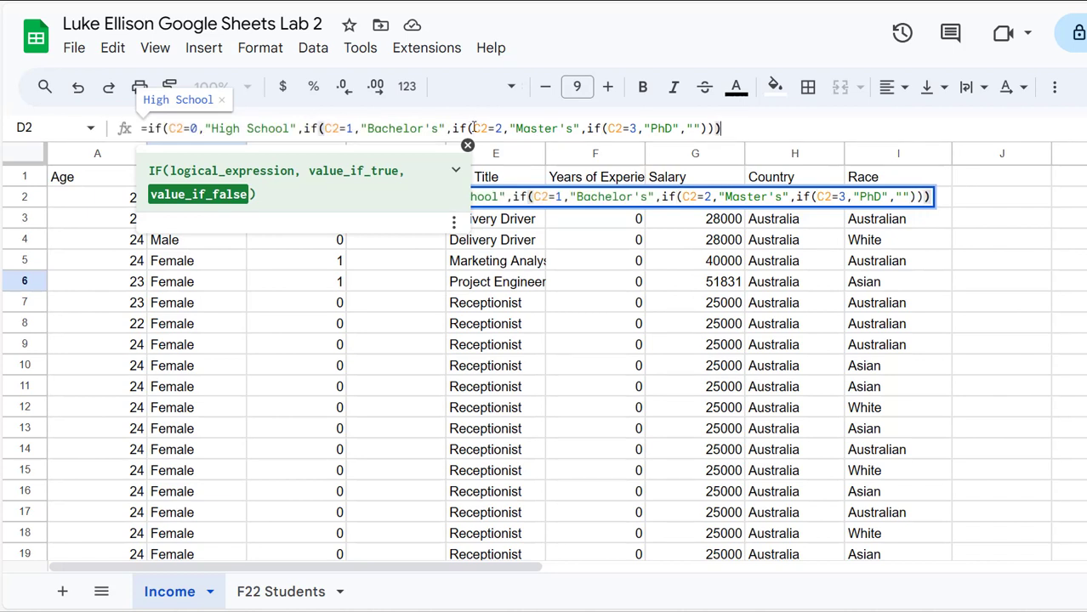
type(")")
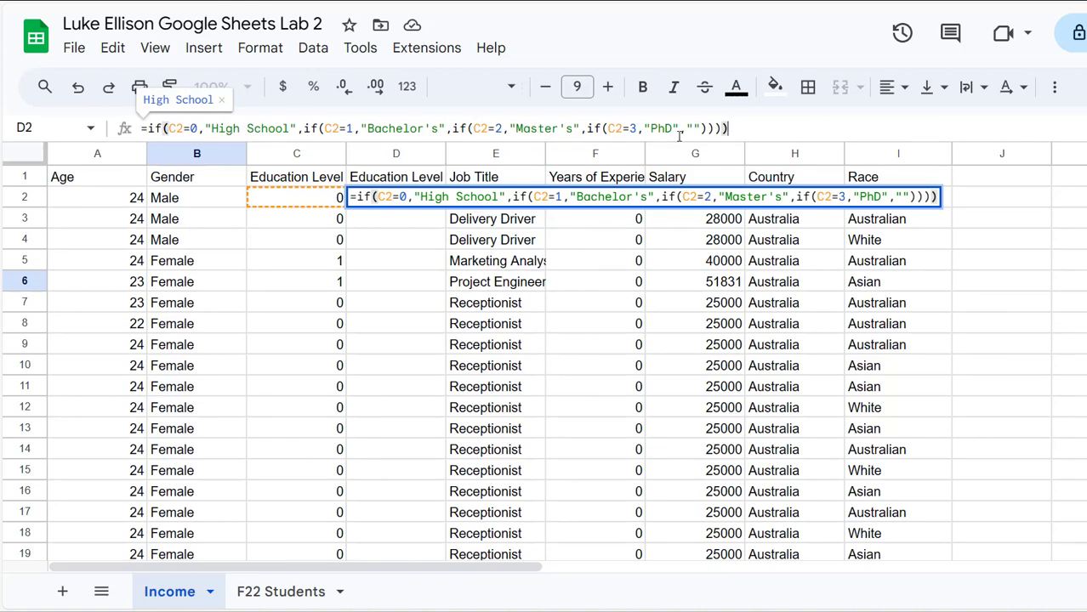
key("Return")
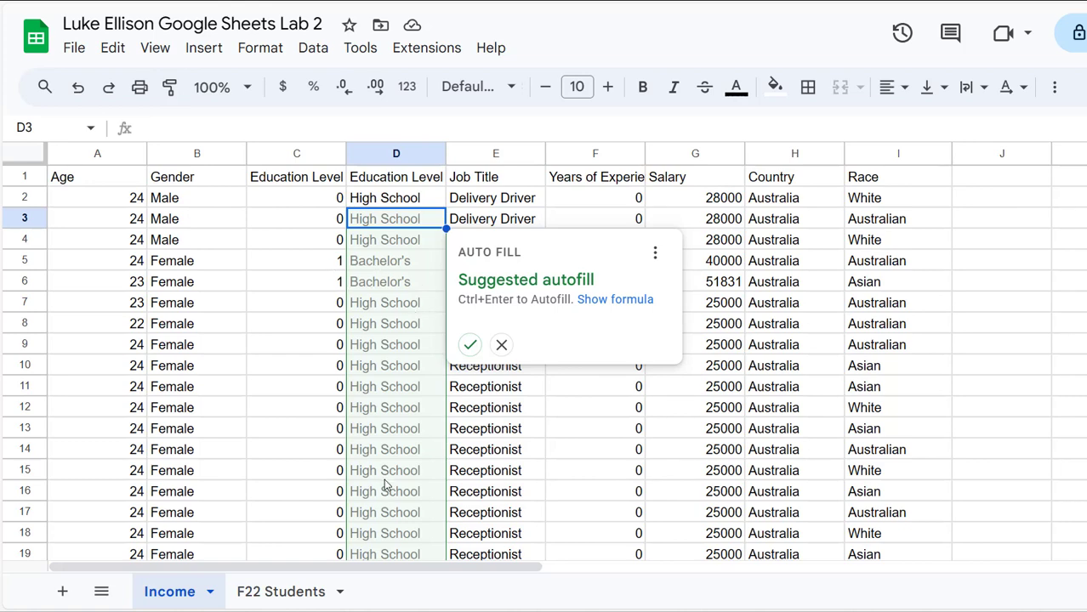
Step: Review the suggested autofill down column D, accept it and undo the fill
scroll(385, 450, "down", 5)
scroll(385, 451, "down", 2)
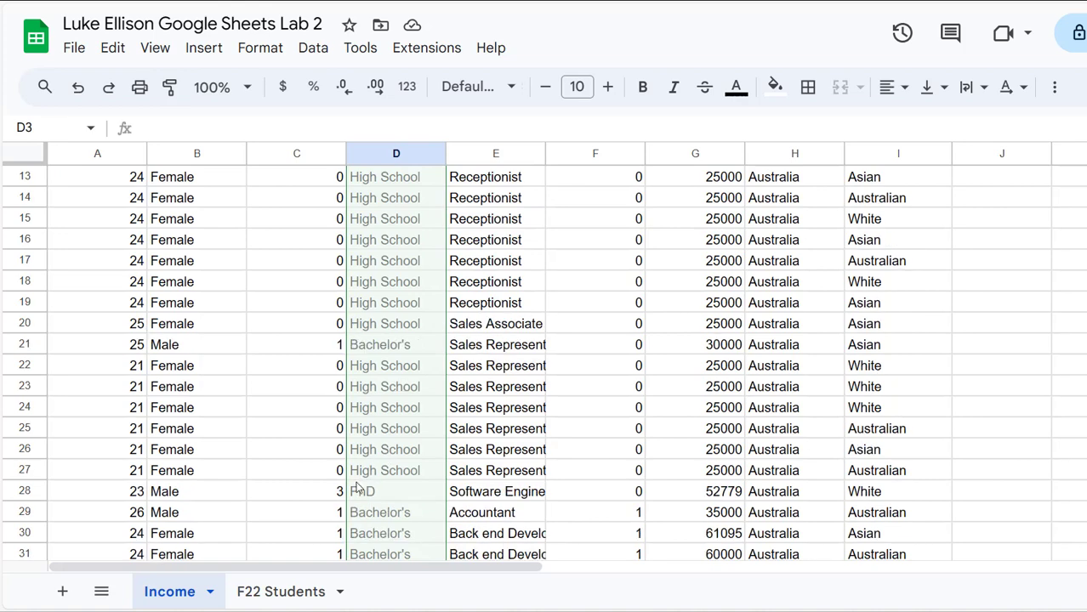
scroll(380, 470, "down", 8)
scroll(366, 349, "up", 1)
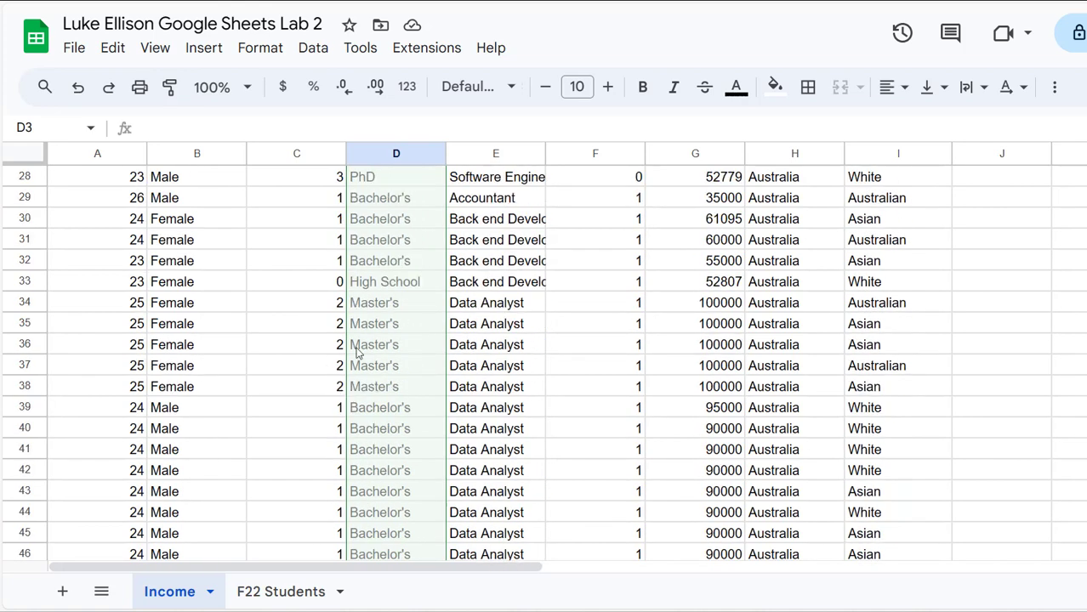
scroll(360, 337, "down", 4)
scroll(364, 366, "up", 5)
scroll(364, 374, "up", 10)
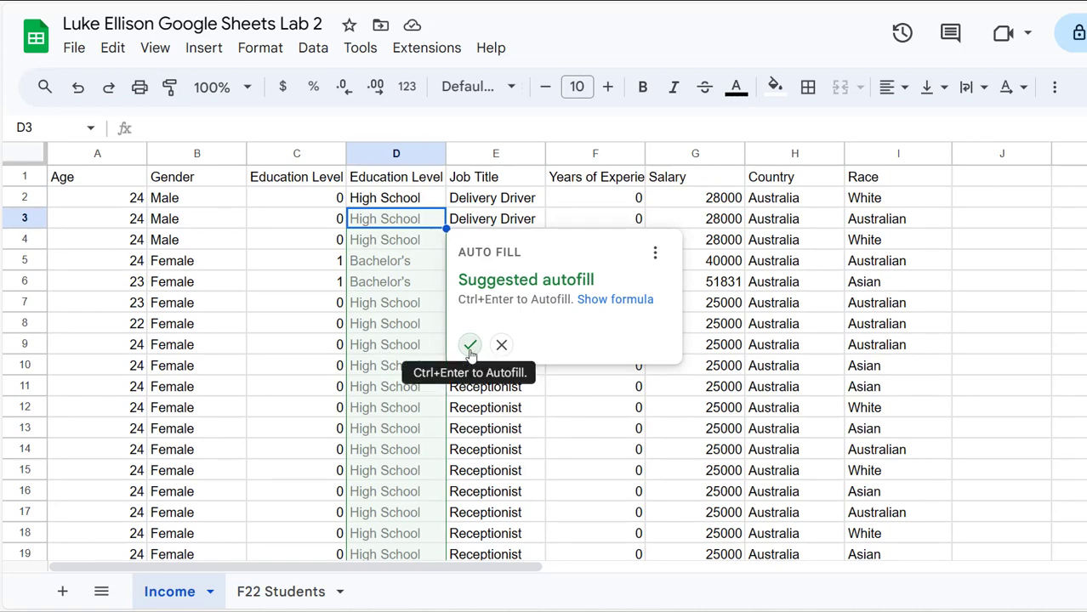
left_click(470, 344)
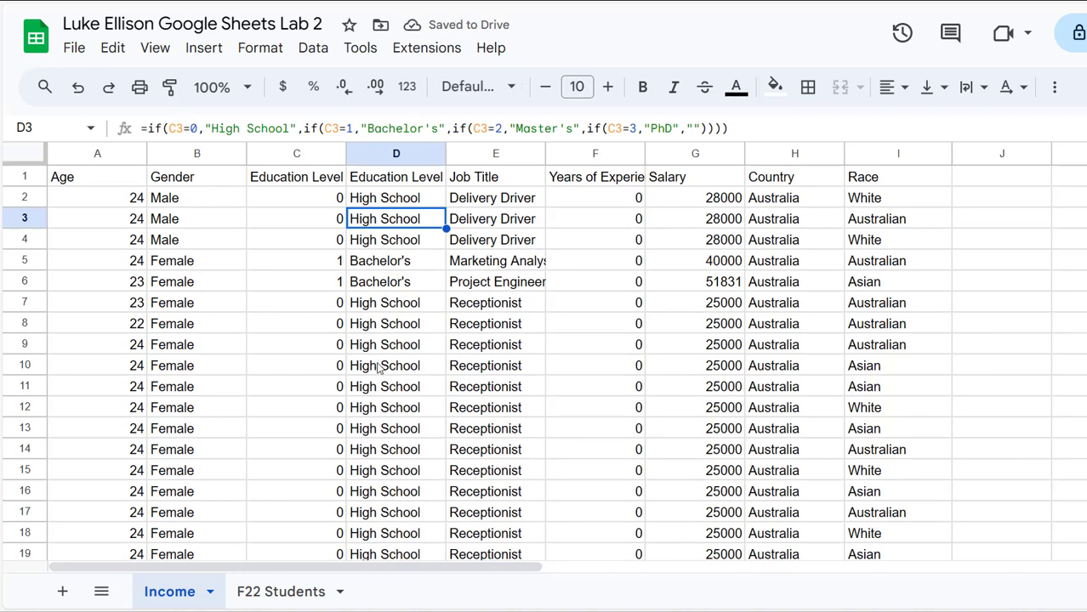
key("ctrl+z")
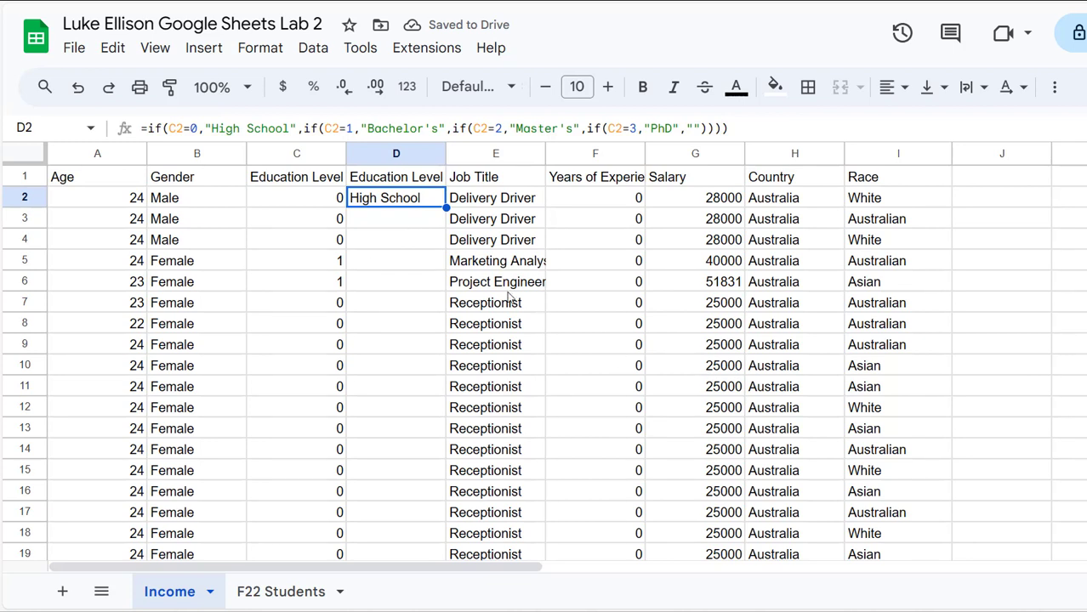
Step: Fill the nested IF formula from D2 down the rest of column D
left_click(386, 228)
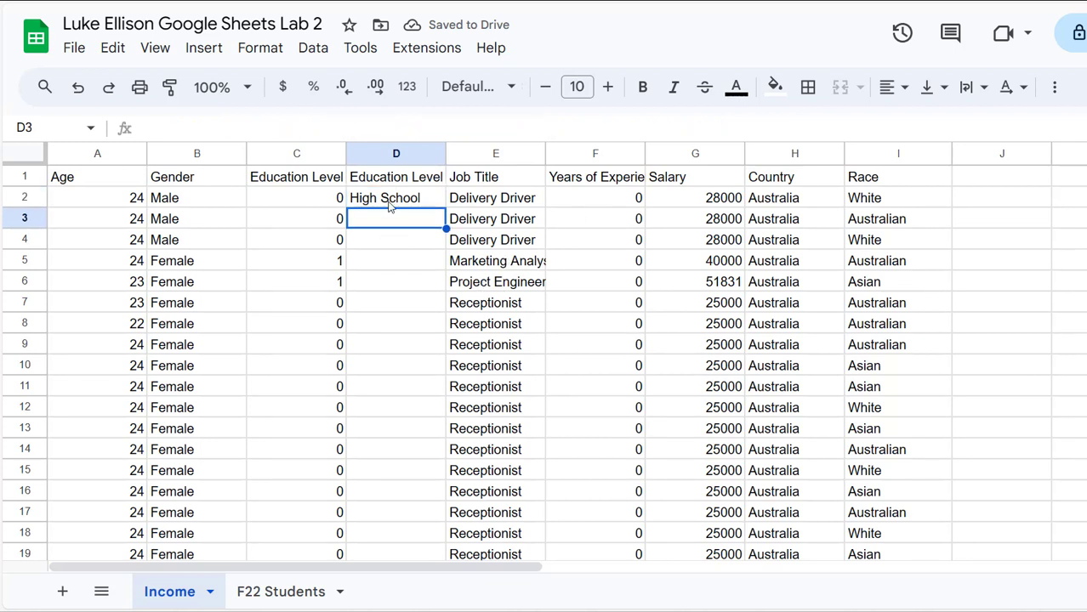
left_click(391, 204)
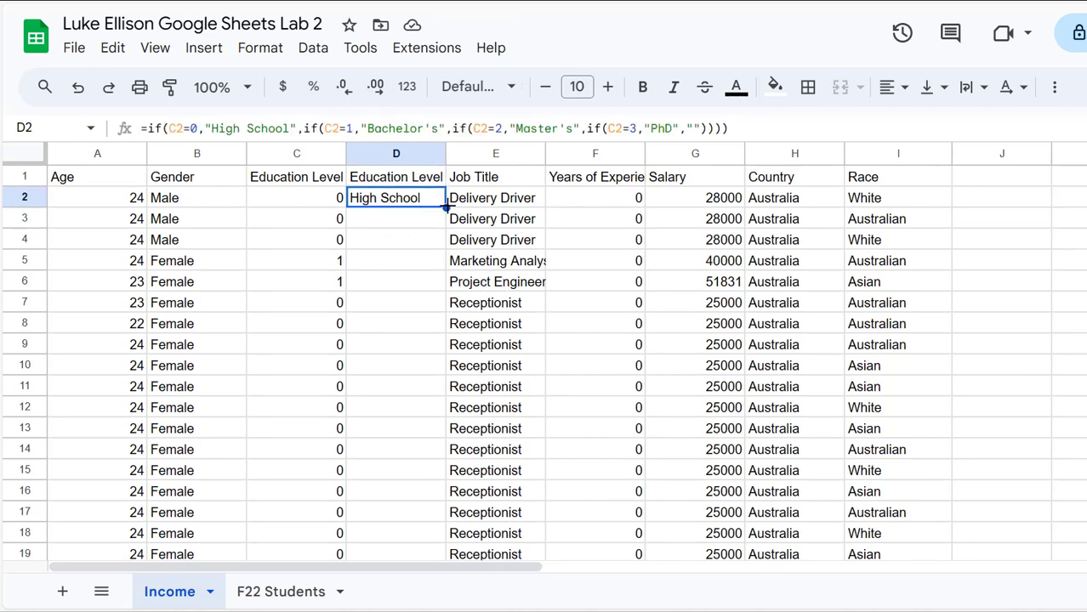
double_click(445, 207)
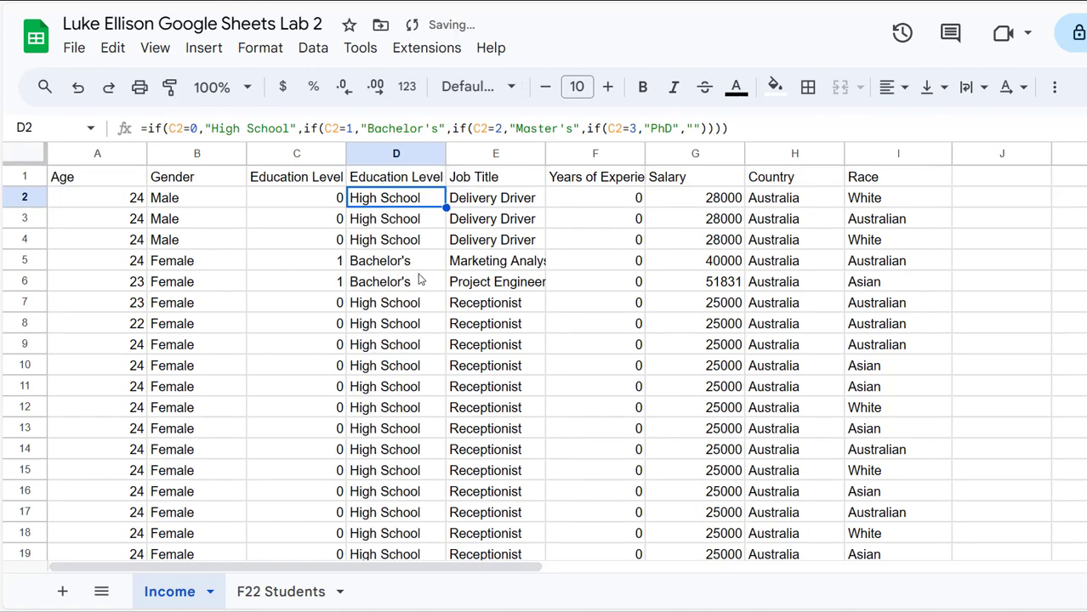
Step: Compare the filled labels in column D with the codes in column C down to the last data row, and return to the header
scroll(409, 324, "down", 15)
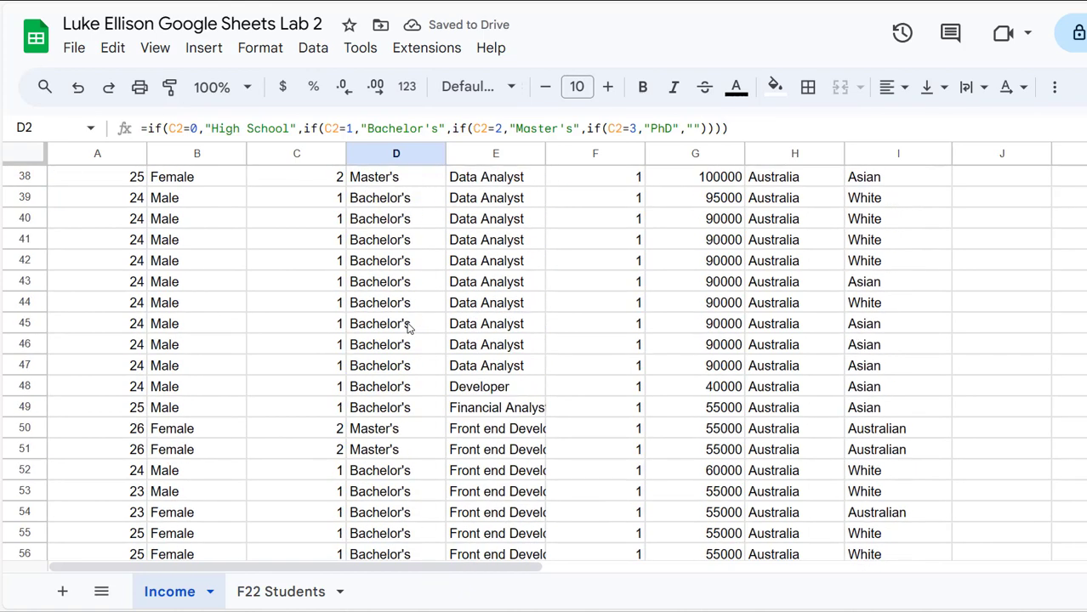
scroll(409, 336, "down", 4)
scroll(409, 340, "up", 20)
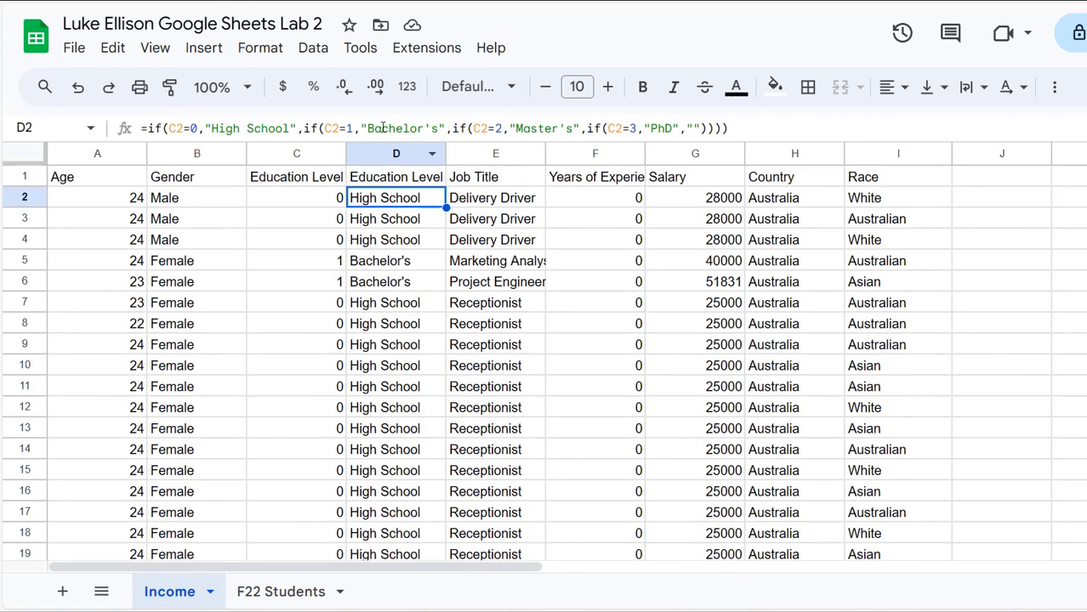
left_click(400, 285)
key("ctrl+Down")
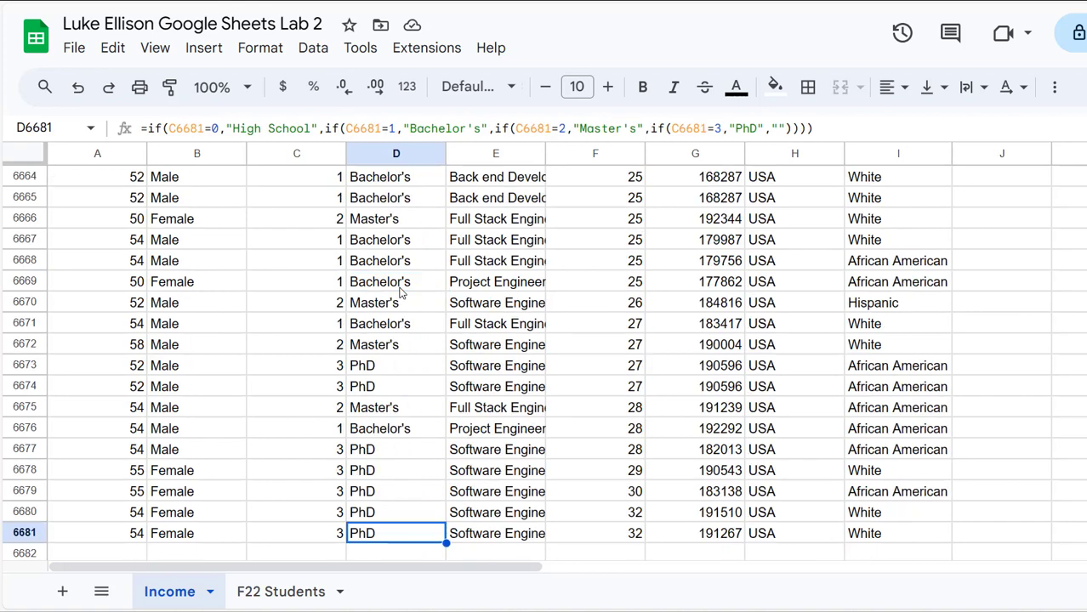
key("Left")
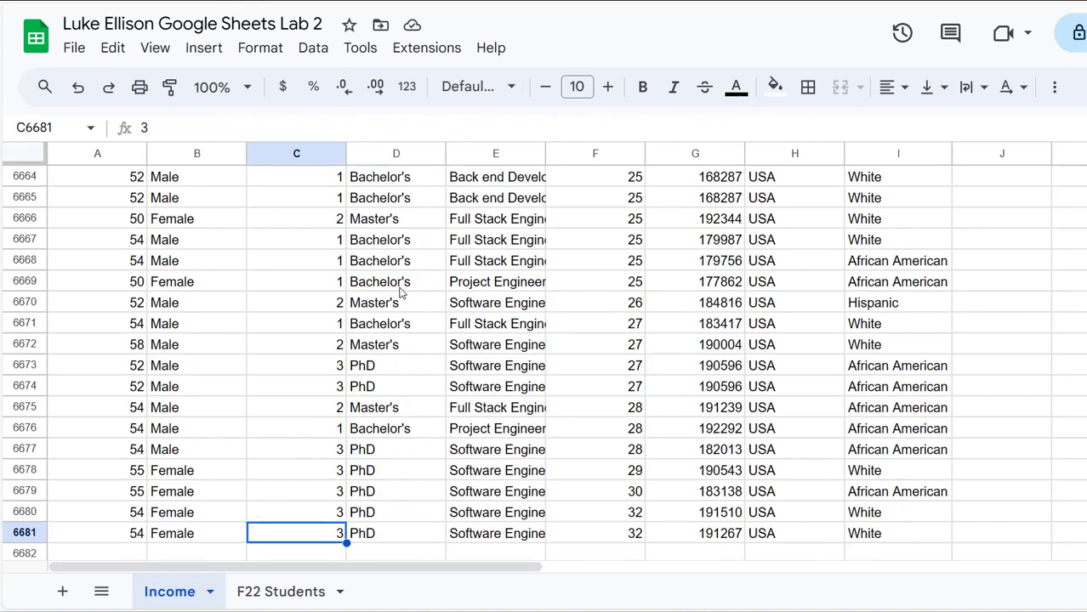
key("Up")
key("Right")
key("Up")
key("Up")
key("Up")
key("Up")
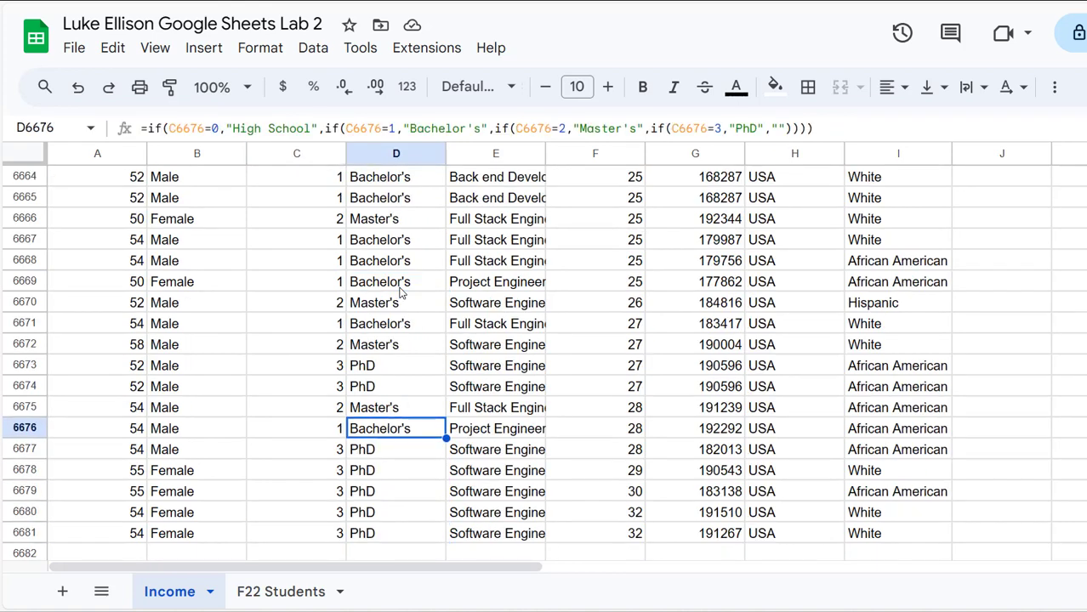
key("ctrl+Up")
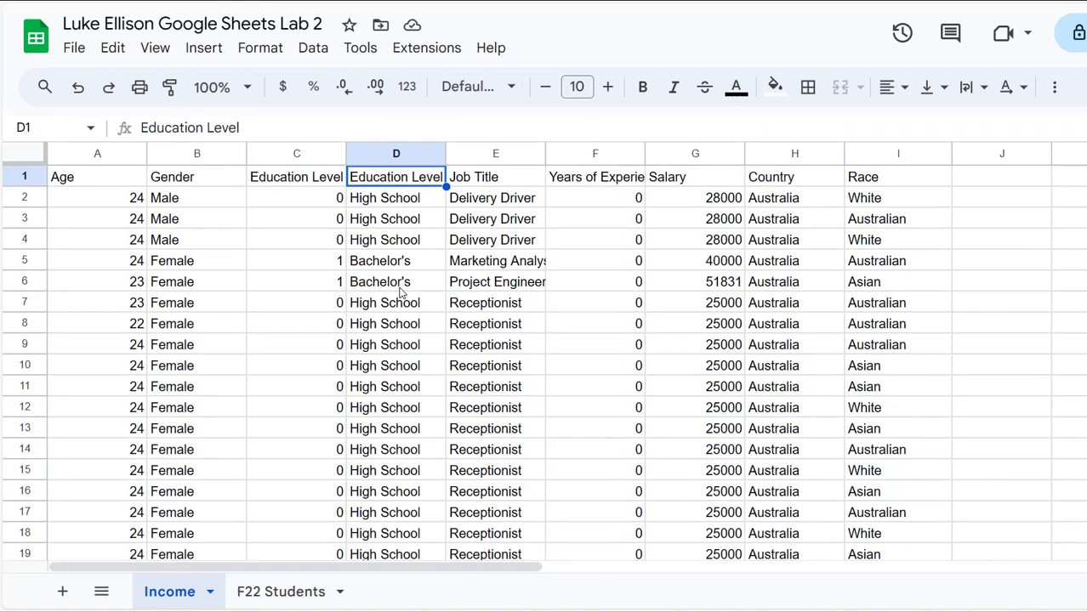
Step: Try deleting column C, inspect the formula in C2 and undo the deletion
left_click(311, 154)
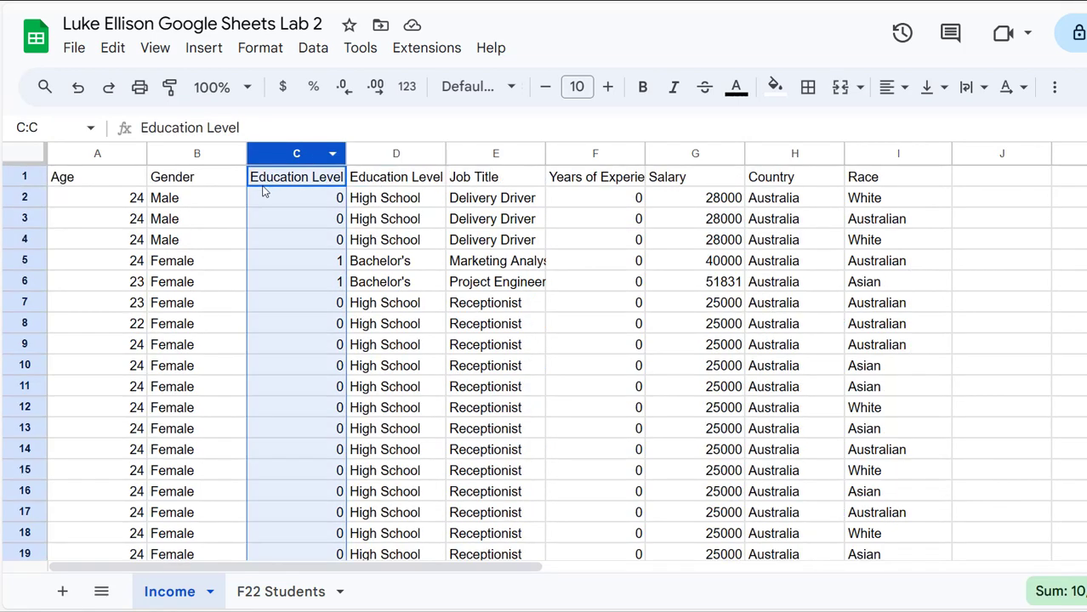
right_click(295, 155)
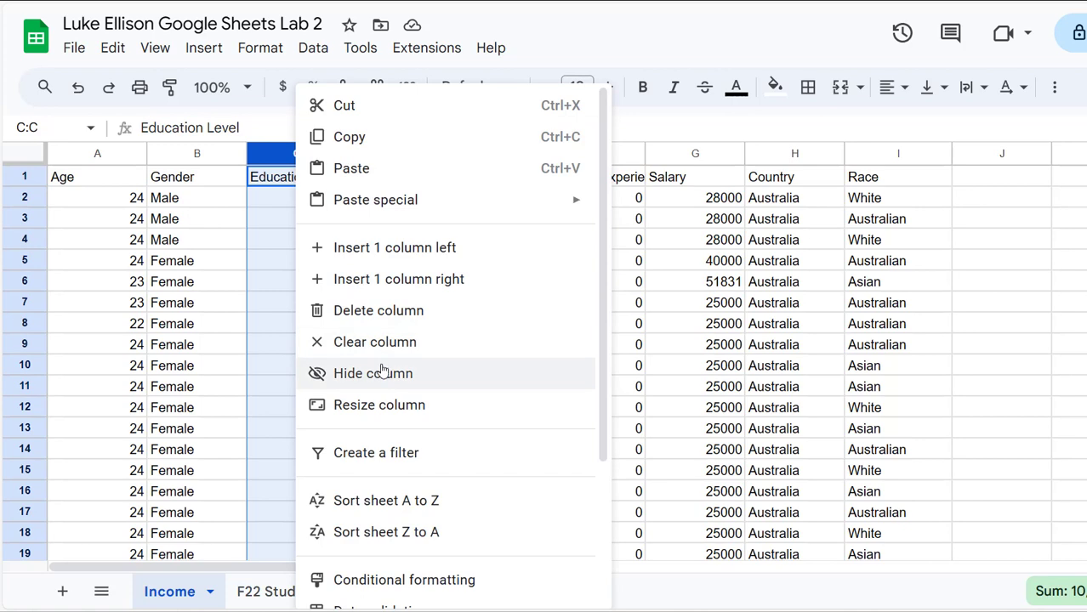
left_click(394, 312)
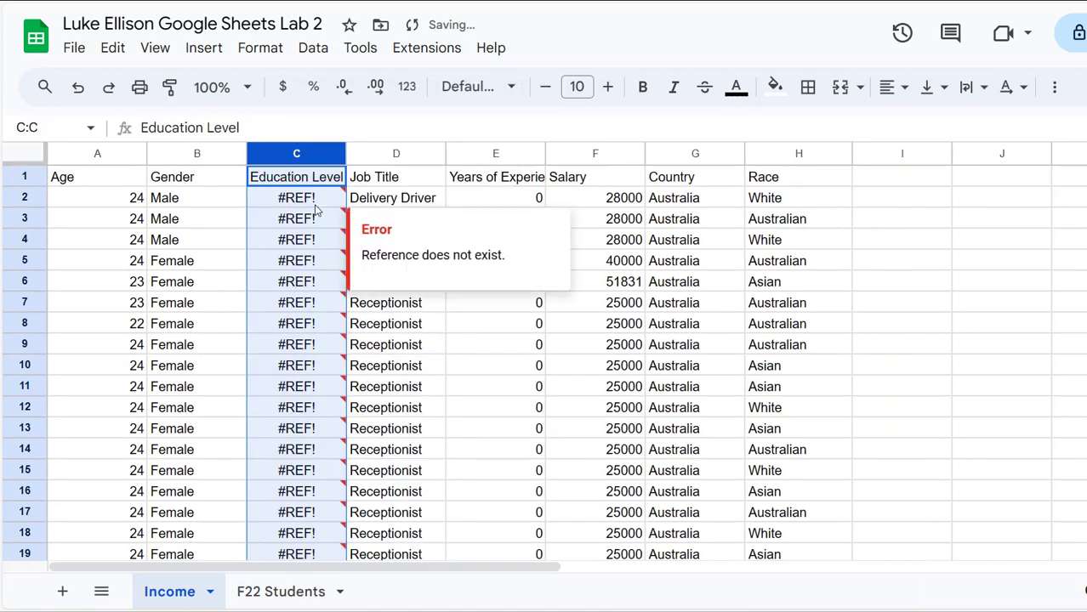
left_click(314, 210)
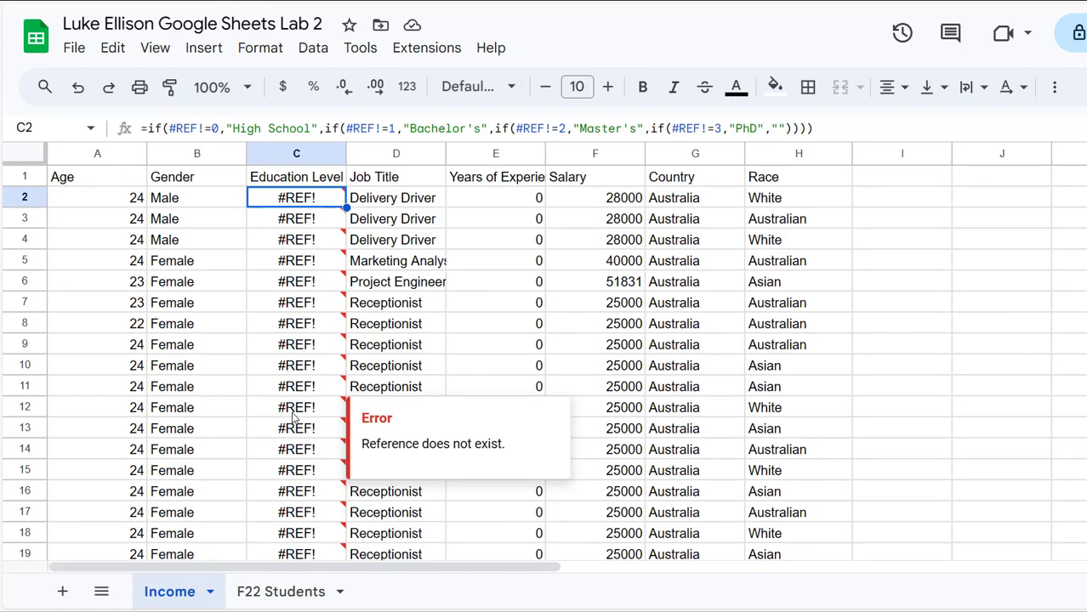
key("ctrl+z")
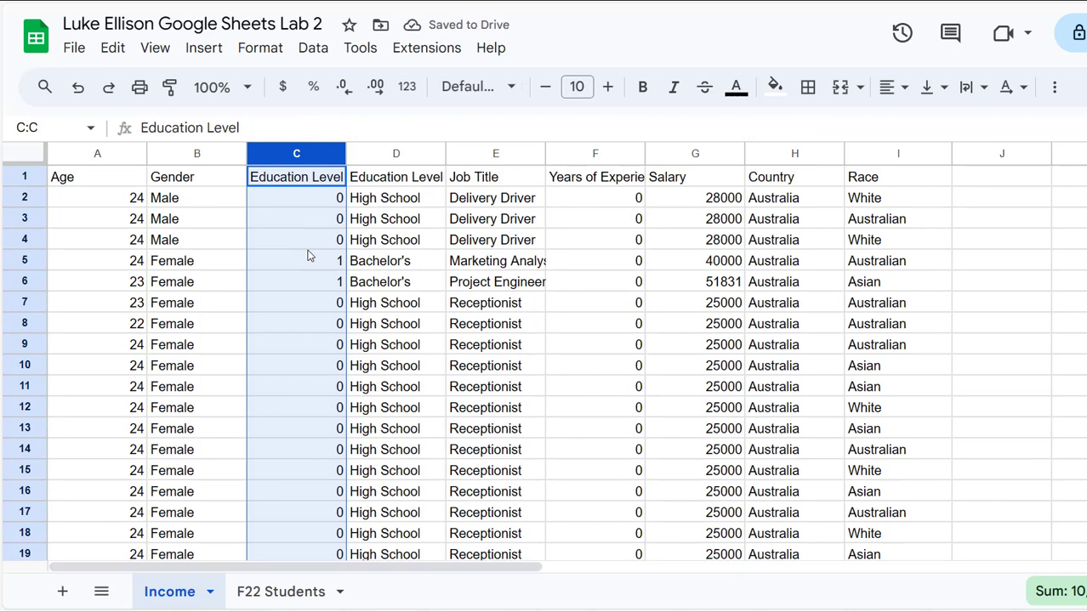
left_click(331, 186)
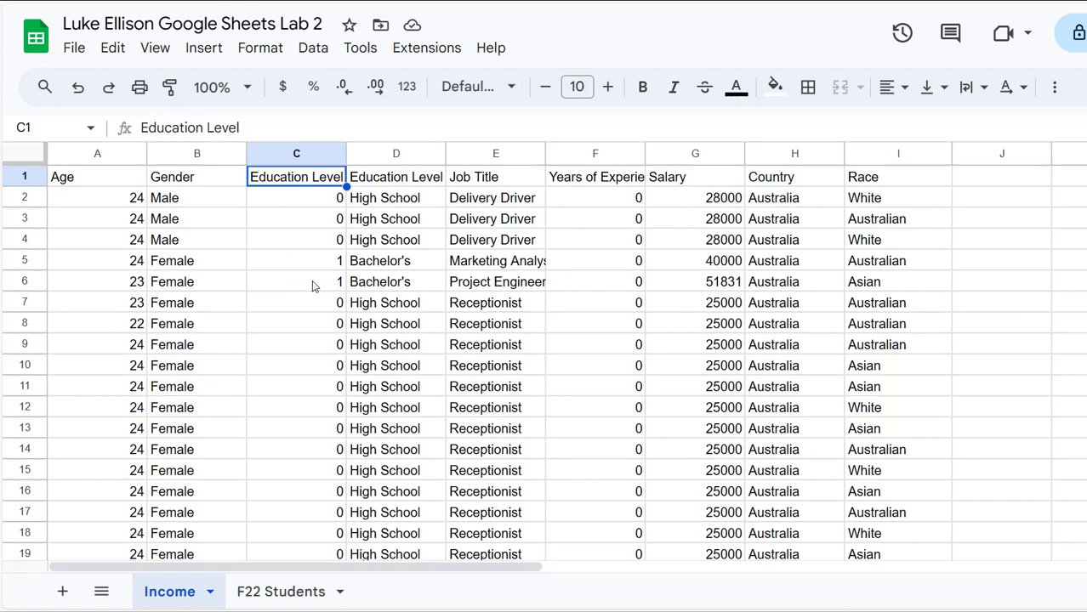
Step: Hide column C with the numeric education codes and reveal it again
left_click(296, 154)
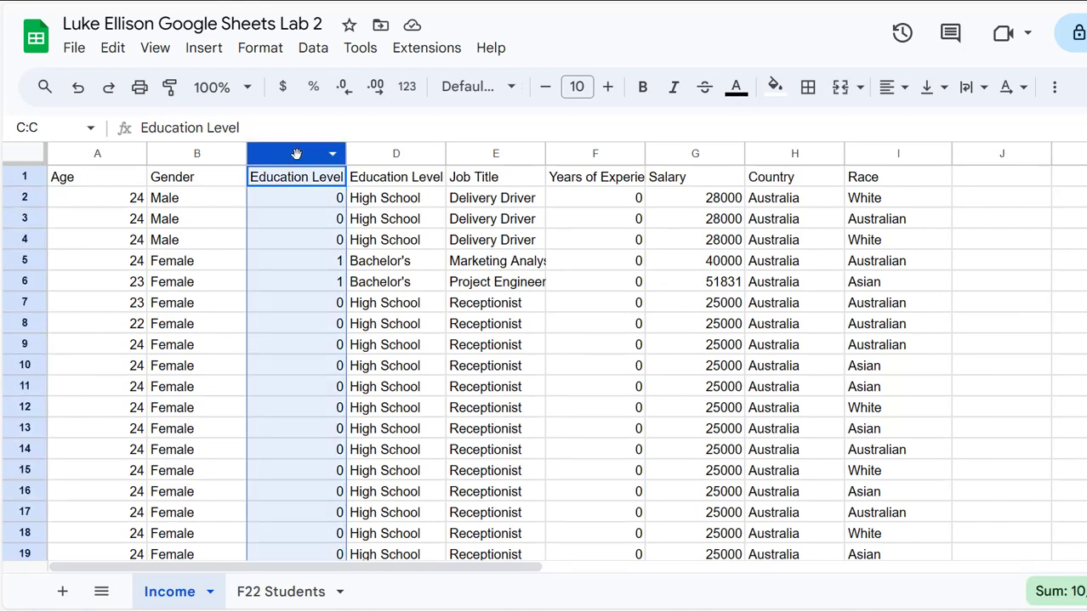
right_click(293, 154)
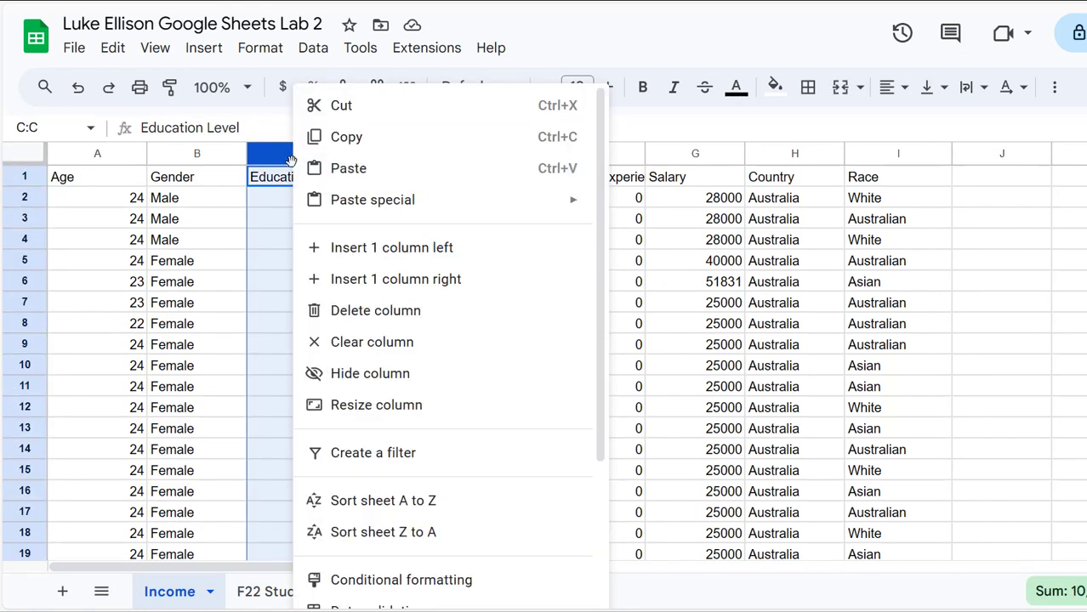
left_click(356, 372)
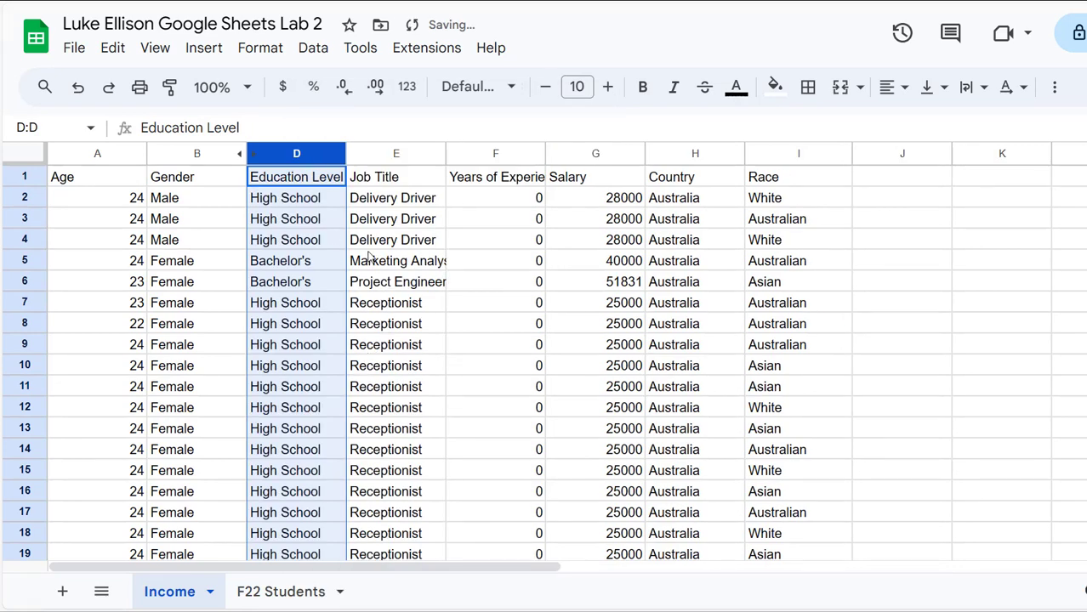
left_click(289, 238)
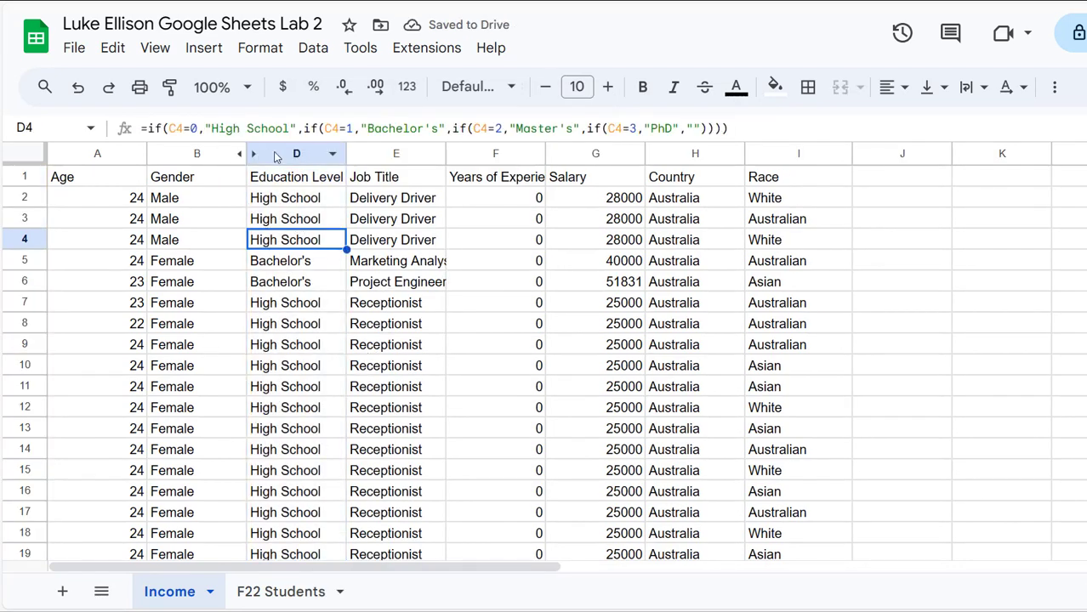
left_click(252, 154)
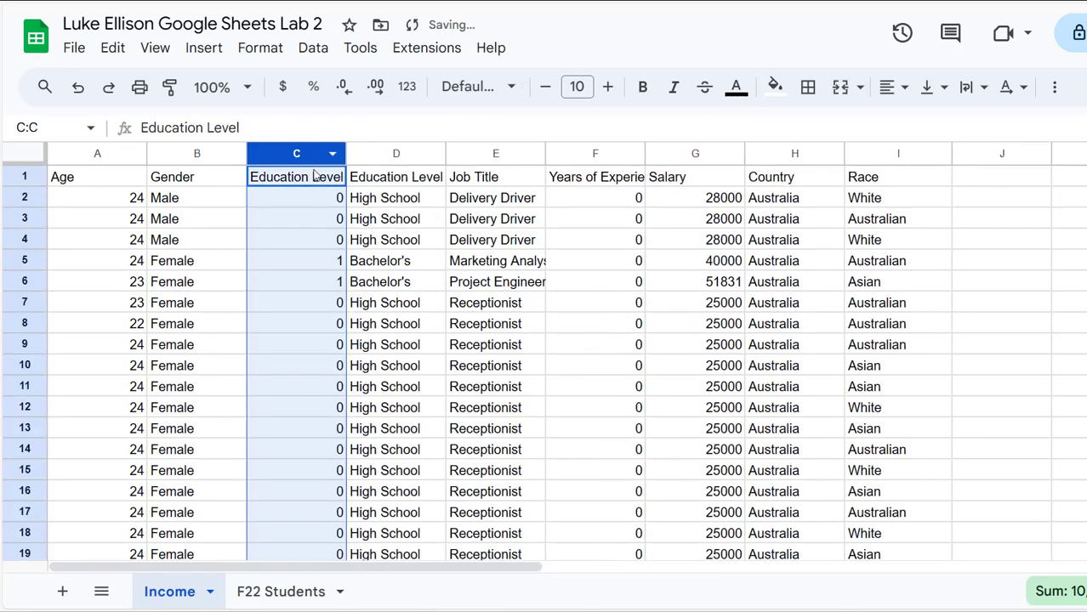
Step: Undo revealing column C and unhide it through a selection of columns B to D
key("ctrl+z")
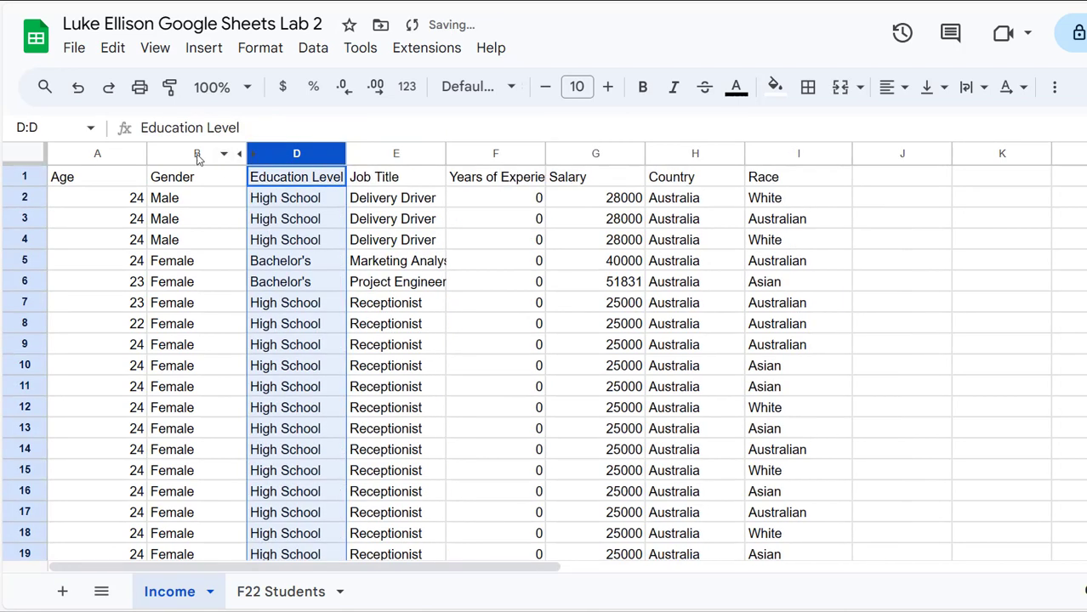
left_click_drag(196, 153, 301, 153)
right_click(301, 154)
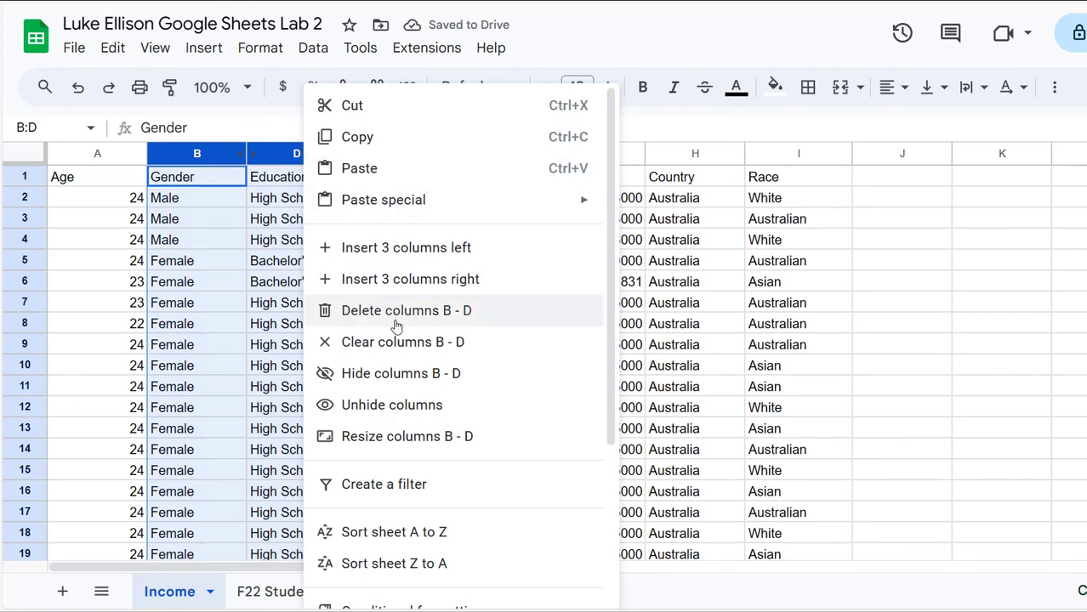
left_click(380, 406)
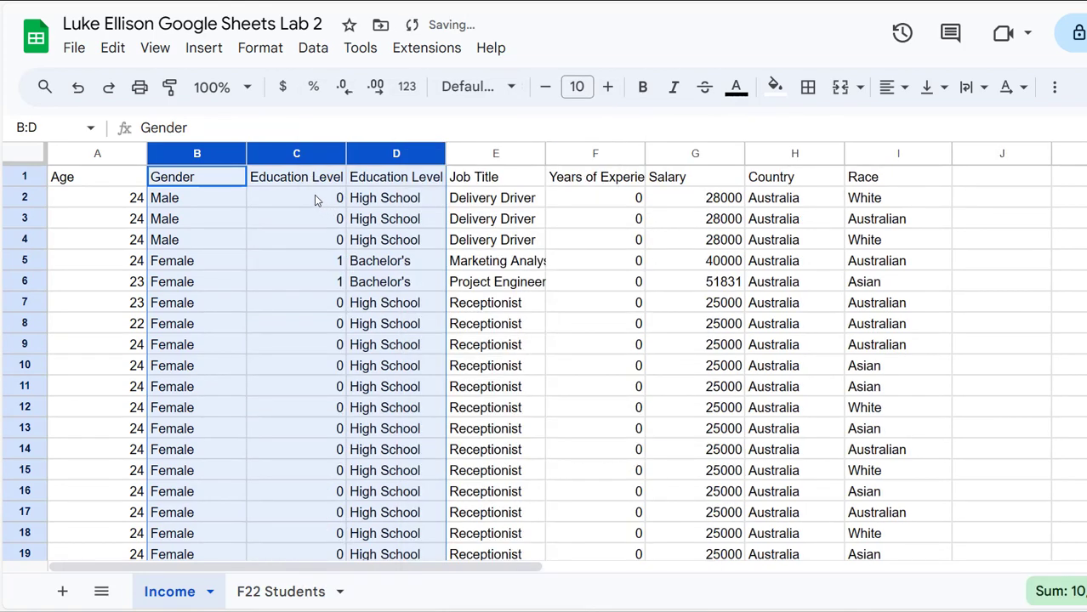
left_click(312, 181)
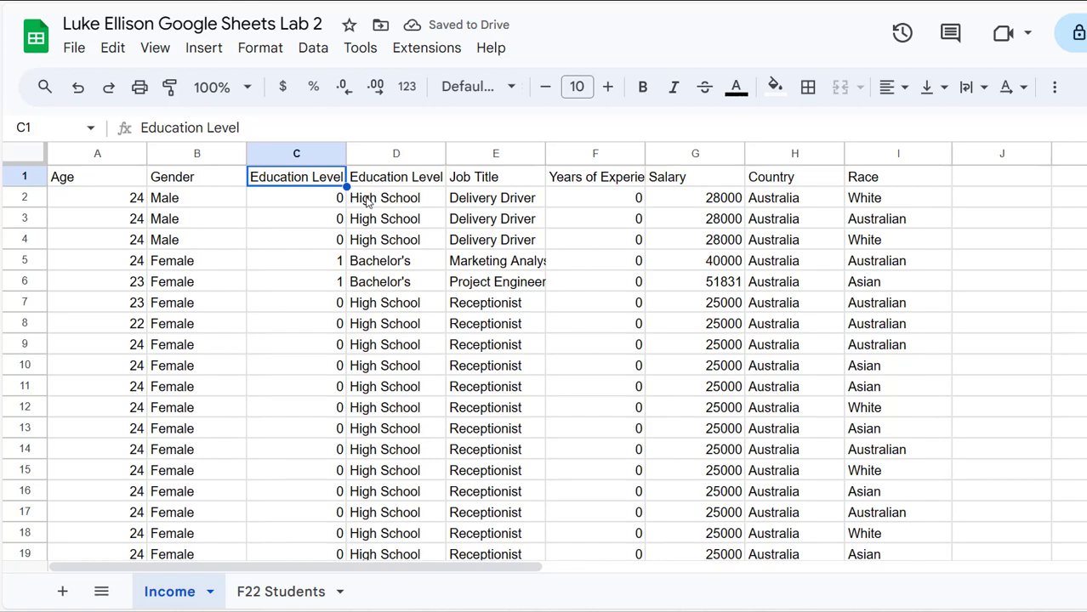
Step: Delete the numeric Education Level column C once more and undo the deletion
left_click(300, 154)
right_click(299, 153)
left_click(352, 310)
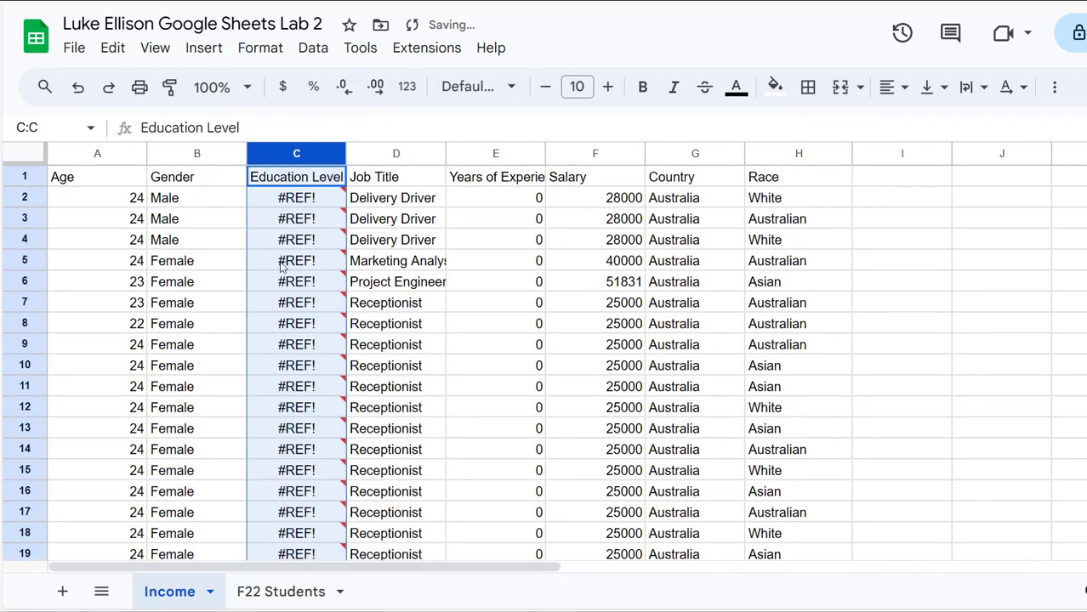
key("ctrl+z")
Step: Examine the full nested IF formula in D2 and its filled copy in D4 without changing them
left_click(410, 243)
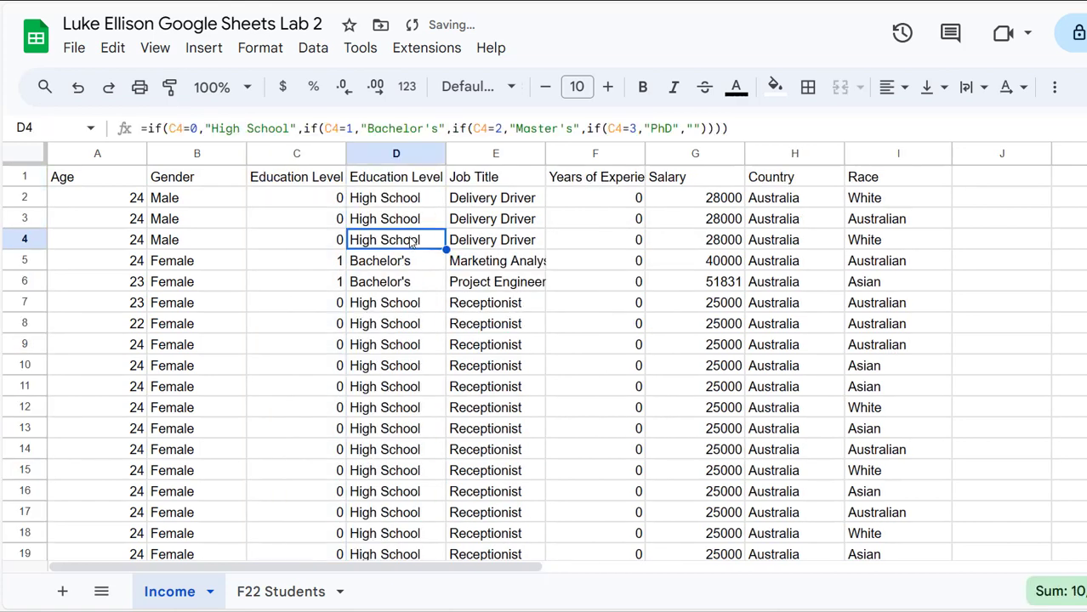
left_click(408, 204)
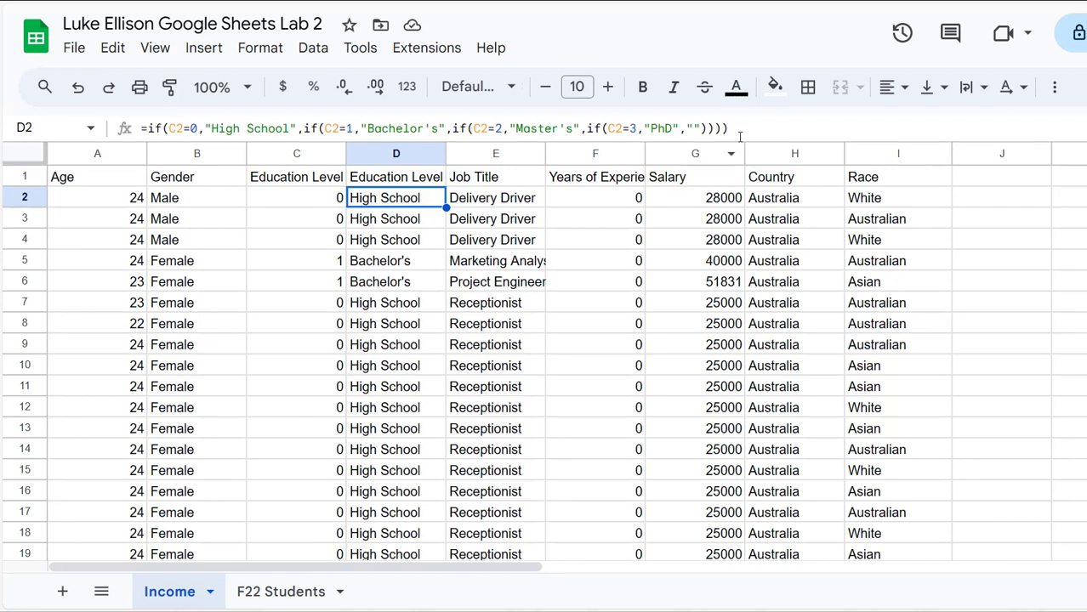
left_click_drag(728, 128, 128, 150)
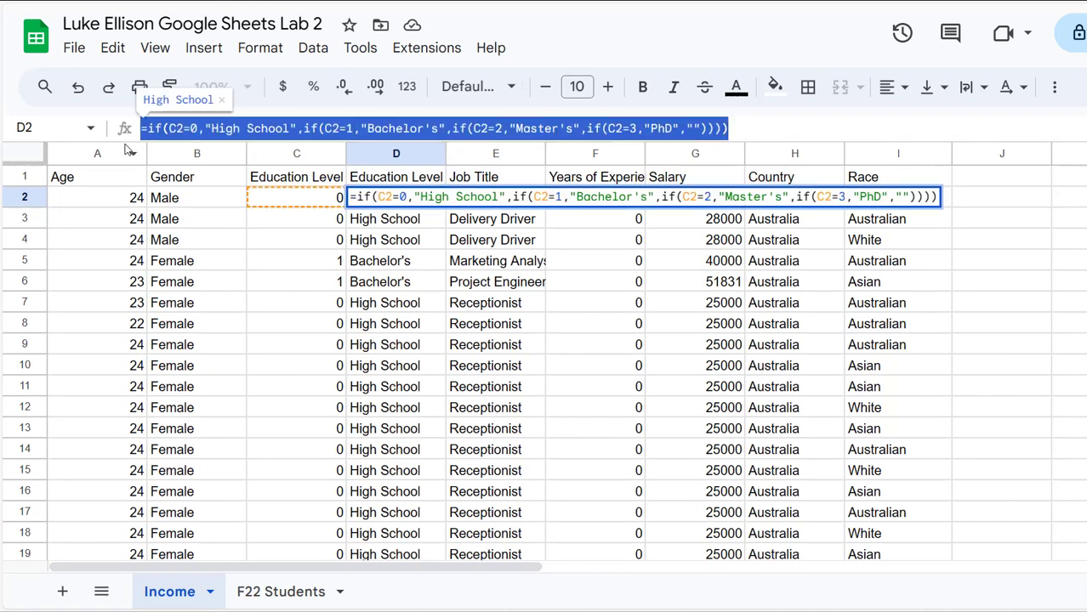
left_click(444, 238)
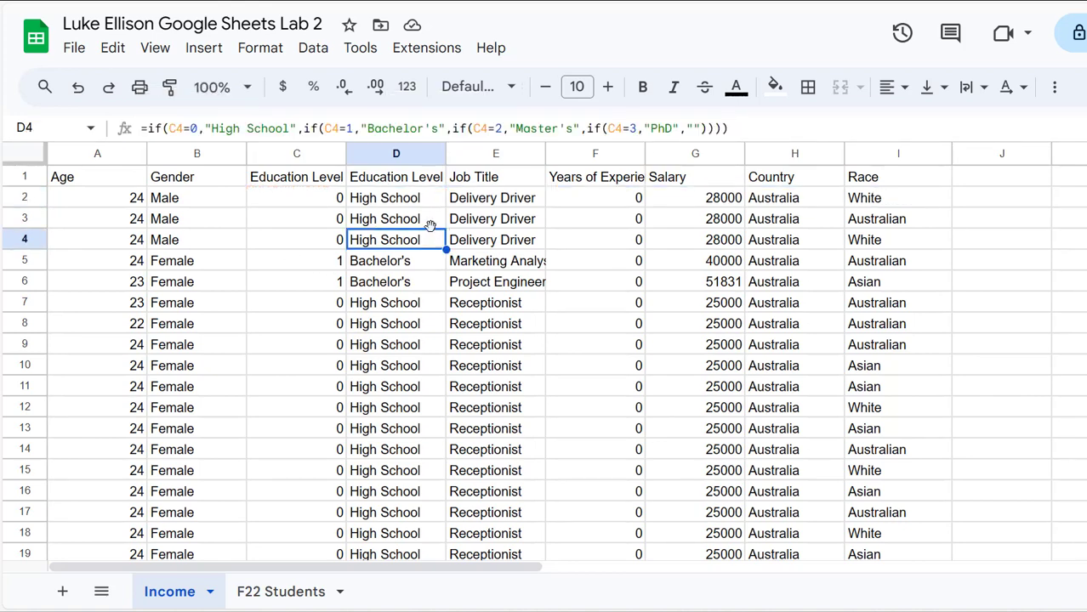
left_click(404, 204)
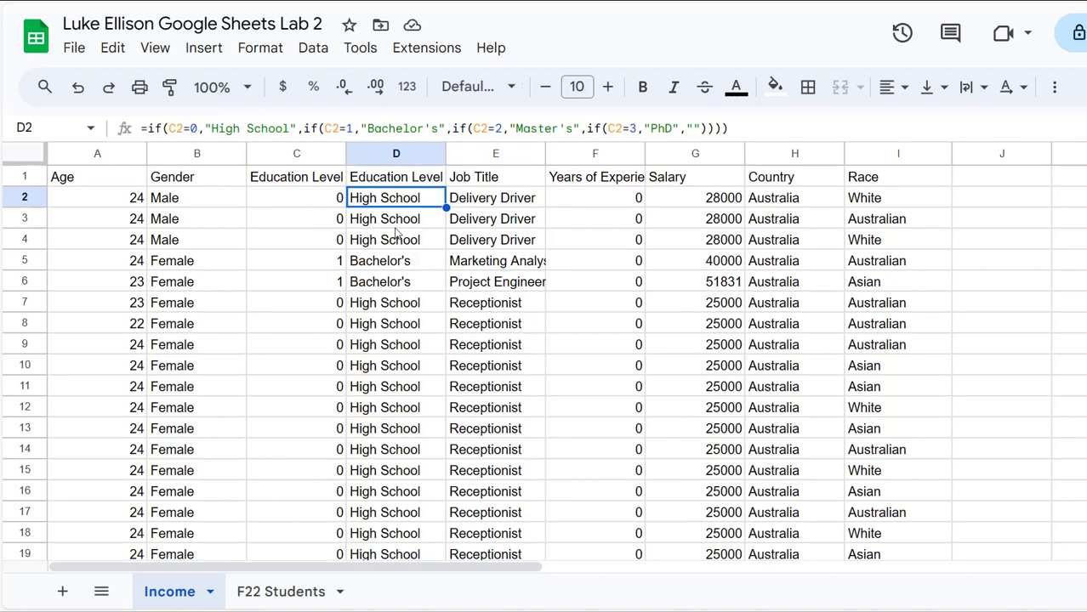
Step: Replace the nested IF formula in D2 with its result by copying the cell and pasting it back as values only
left_click(410, 263)
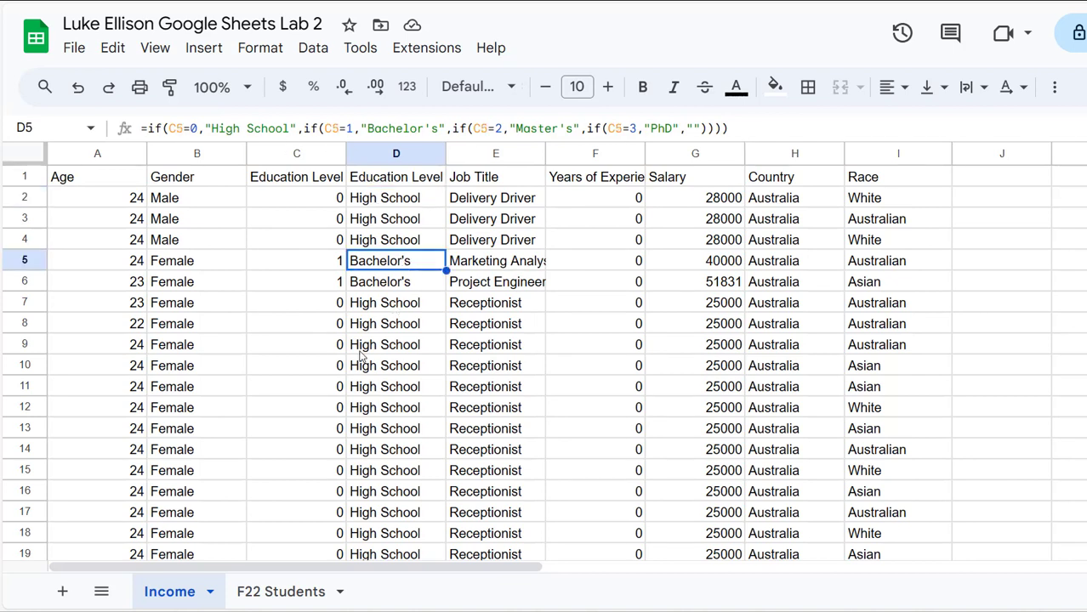
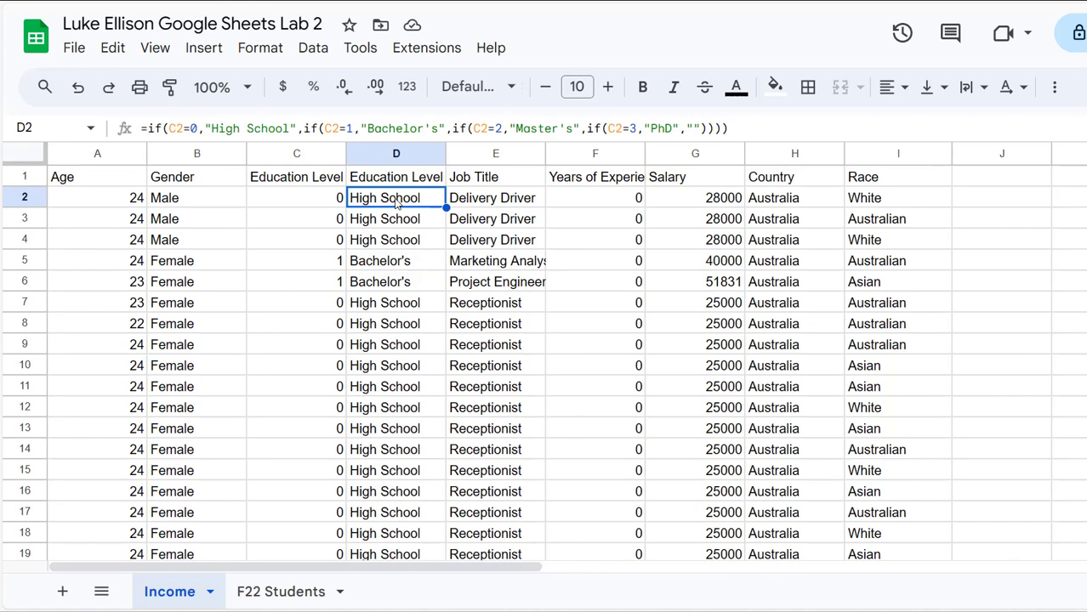
right_click(396, 202)
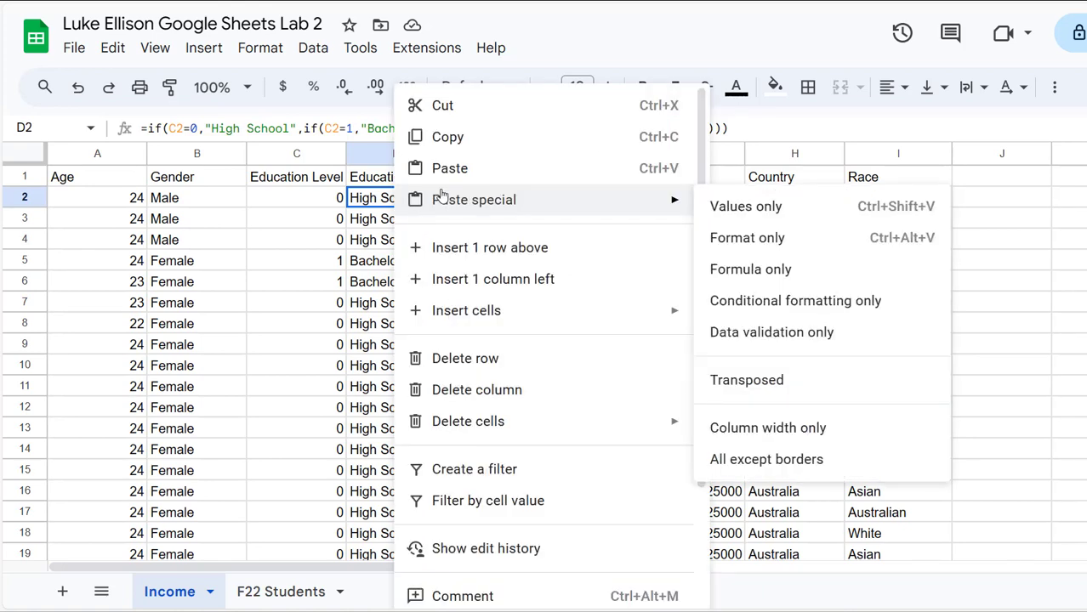
left_click(606, 136)
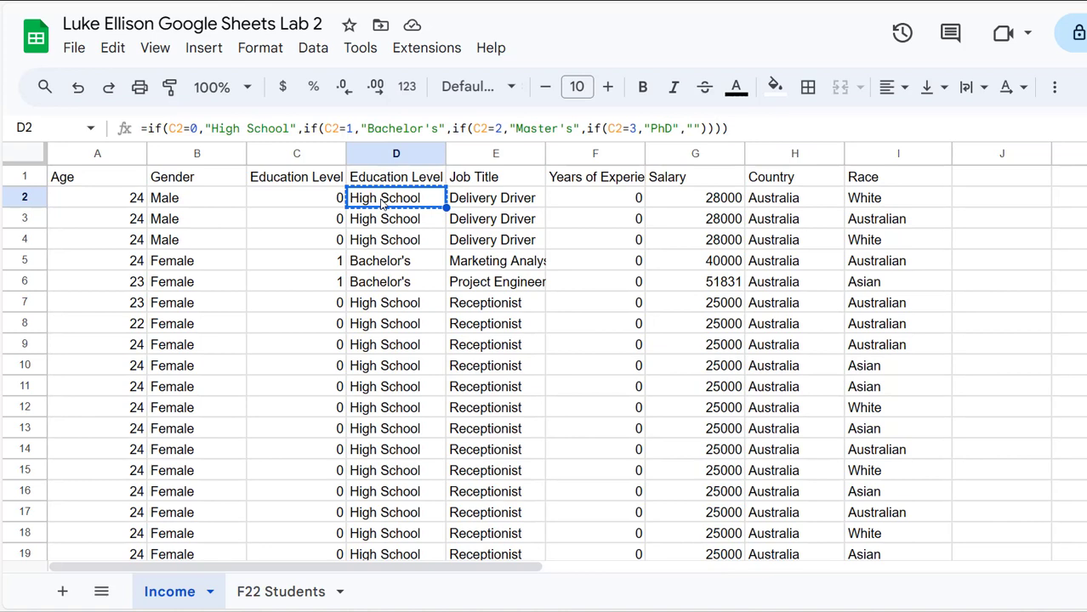
right_click(382, 203)
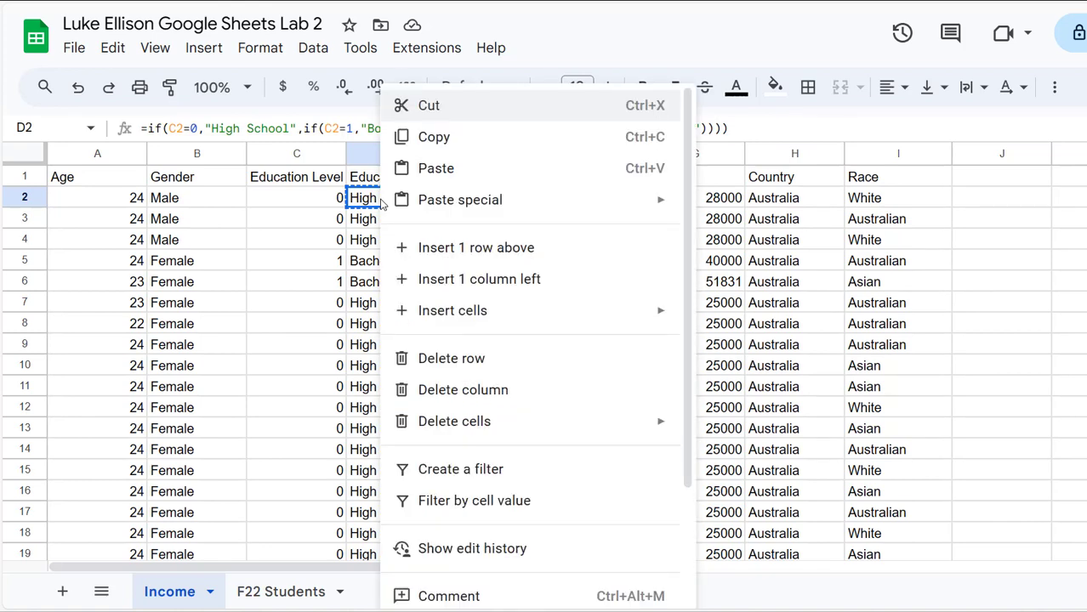
mouse_move(461, 220)
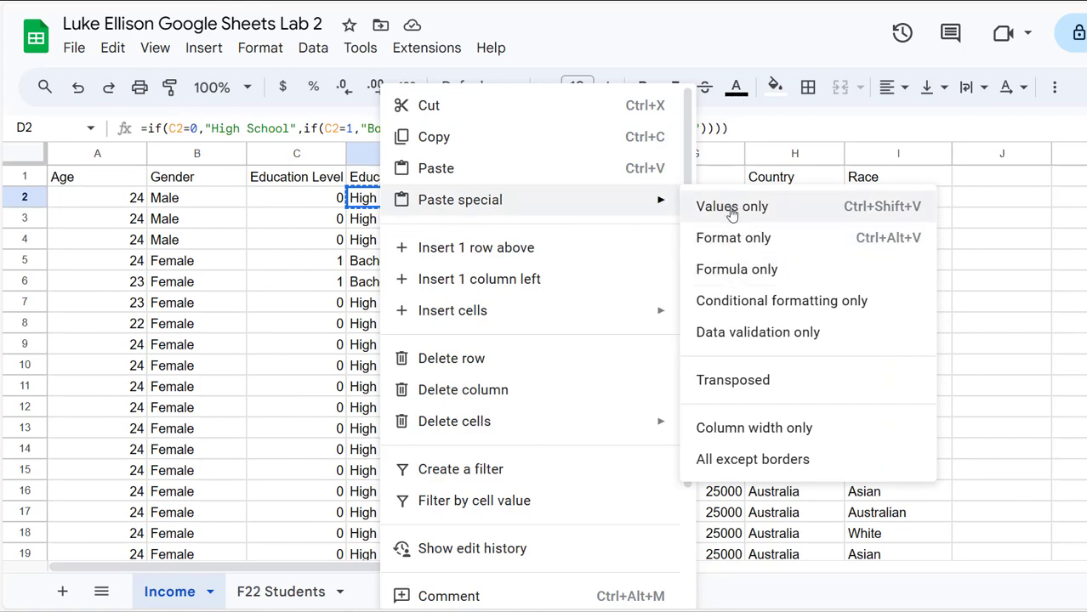
left_click(900, 216)
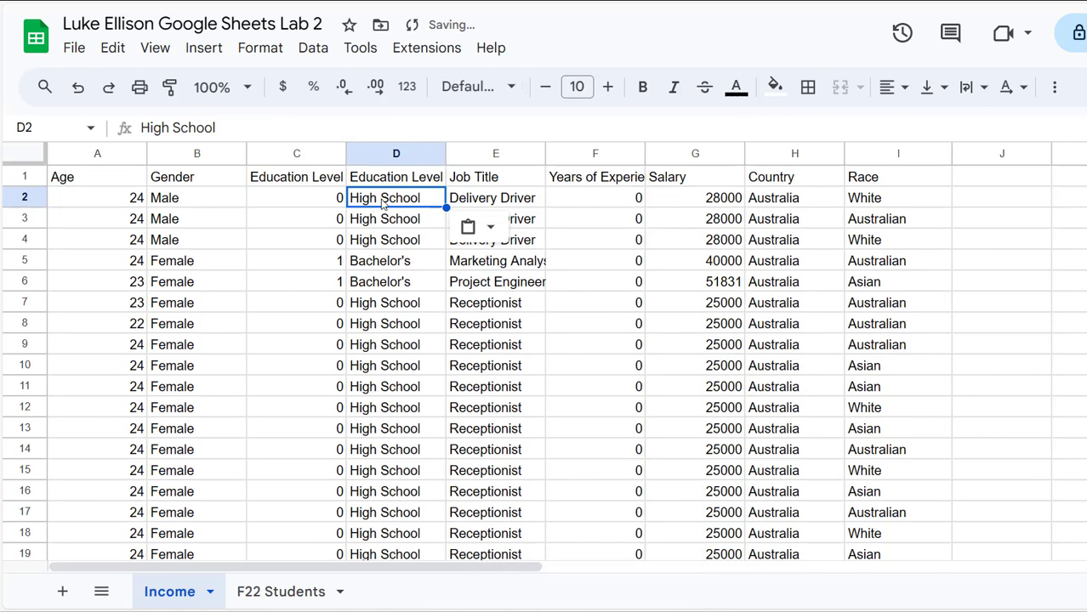
Step: Compare the plain text content of D2 with the nested IF formulas in D3 through D6
triple_click(229, 127)
left_click(384, 205)
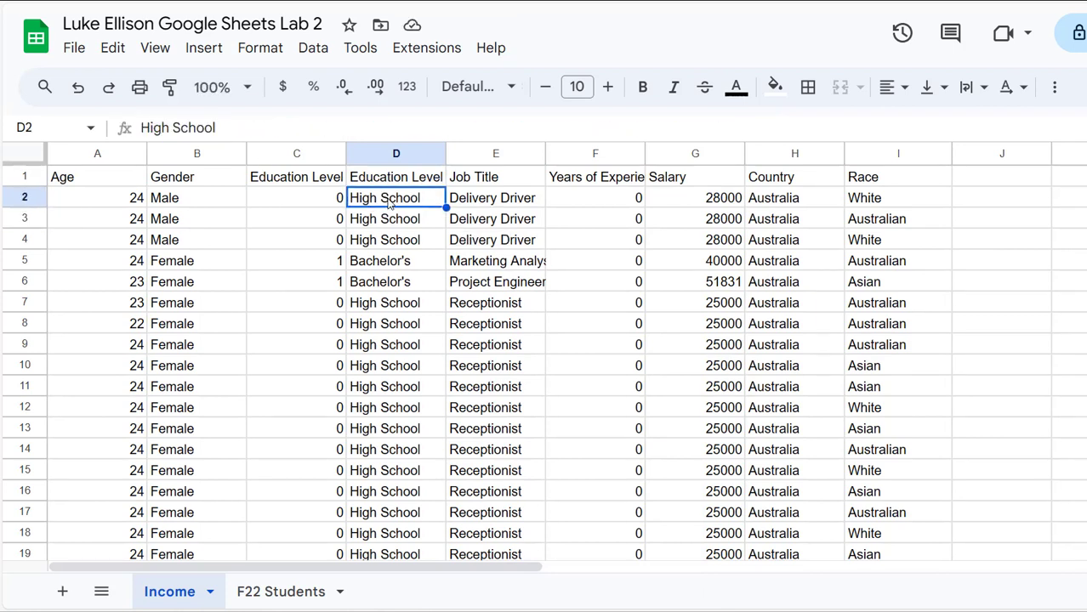
left_click(383, 219)
left_click(375, 239)
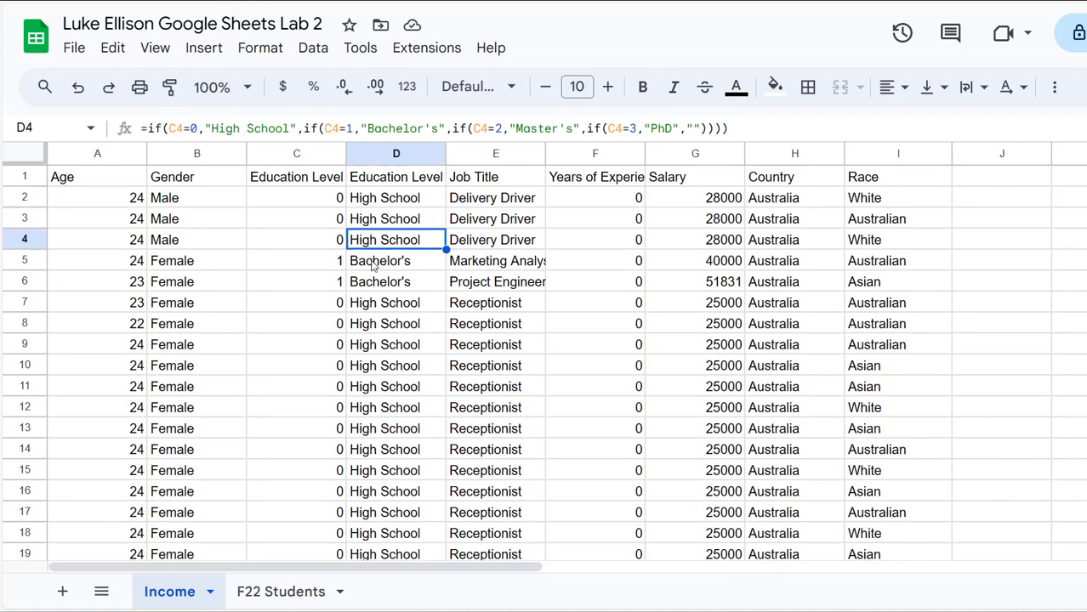
left_click(373, 261)
left_click(372, 282)
left_click(389, 203)
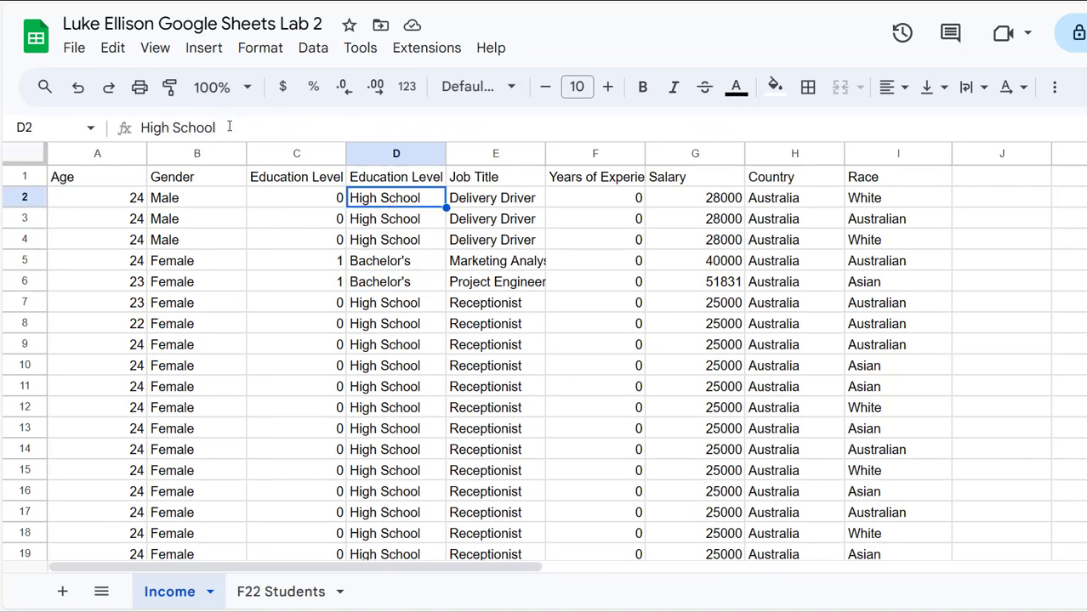
Step: Delete the numeric Education Level column C, check cell C2, and undo back to the formula in D2
right_click(286, 156)
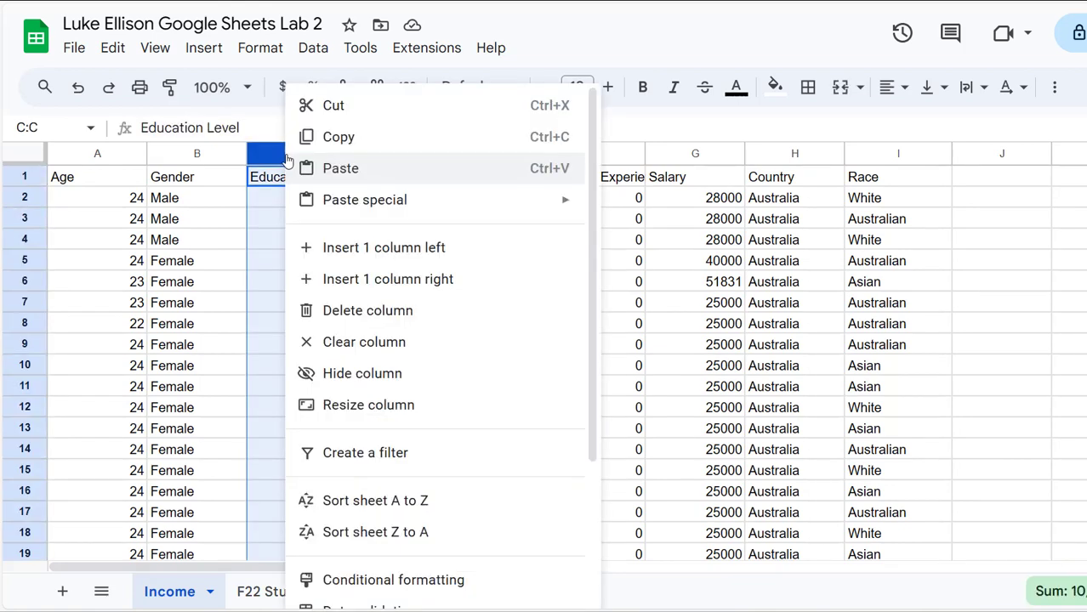
left_click(374, 310)
left_click(306, 204)
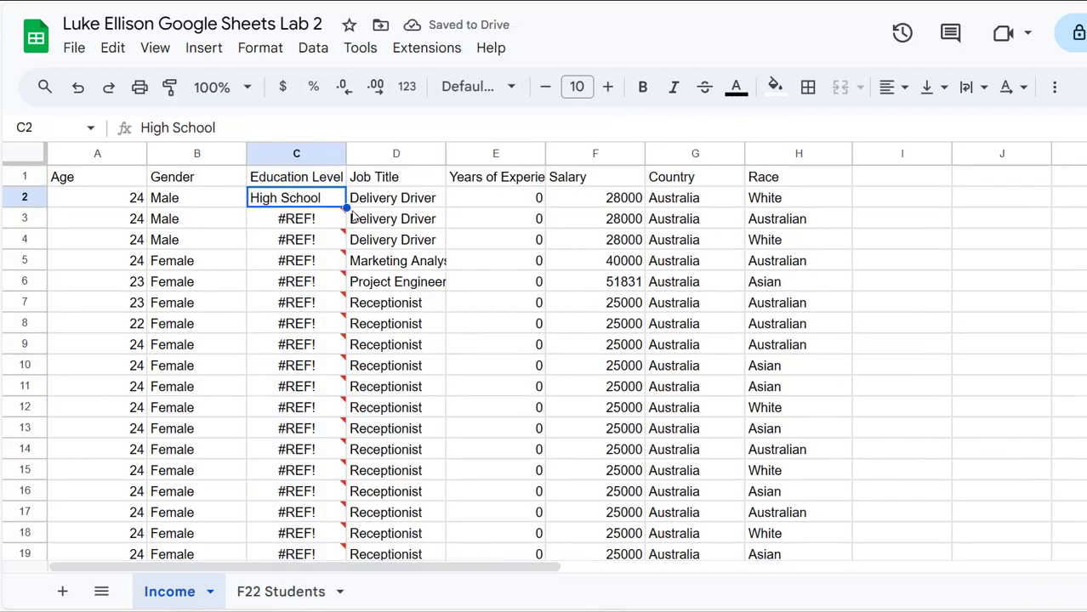
key("ctrl+z")
left_click(381, 200)
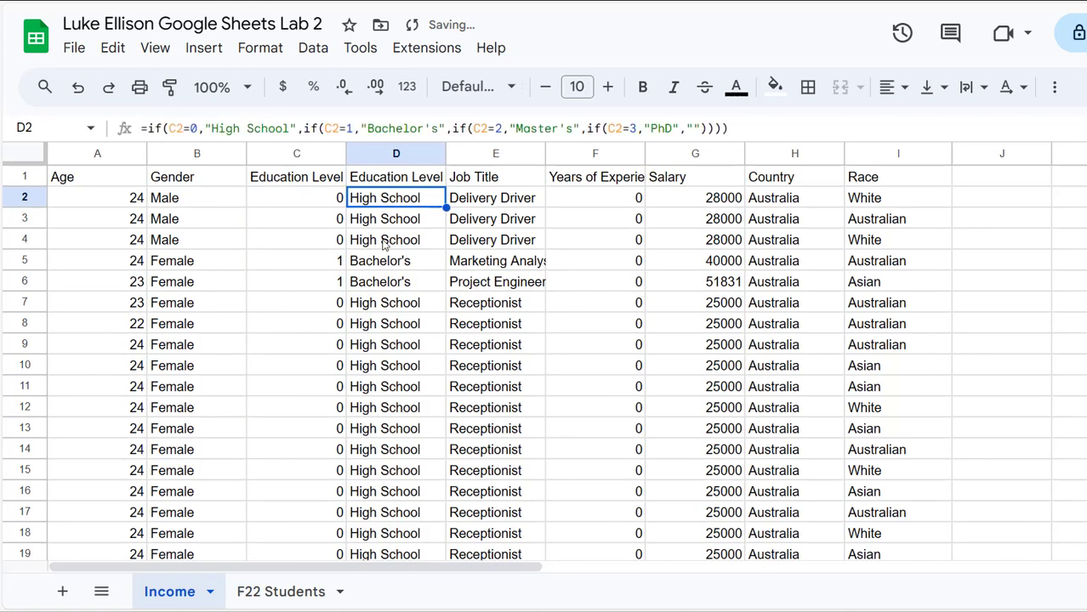
Step: Copy all the nested IF formula cells in the text Education Level column, D2 to D6681
scroll(384, 244, "down", 7)
scroll(387, 221, "up", 7)
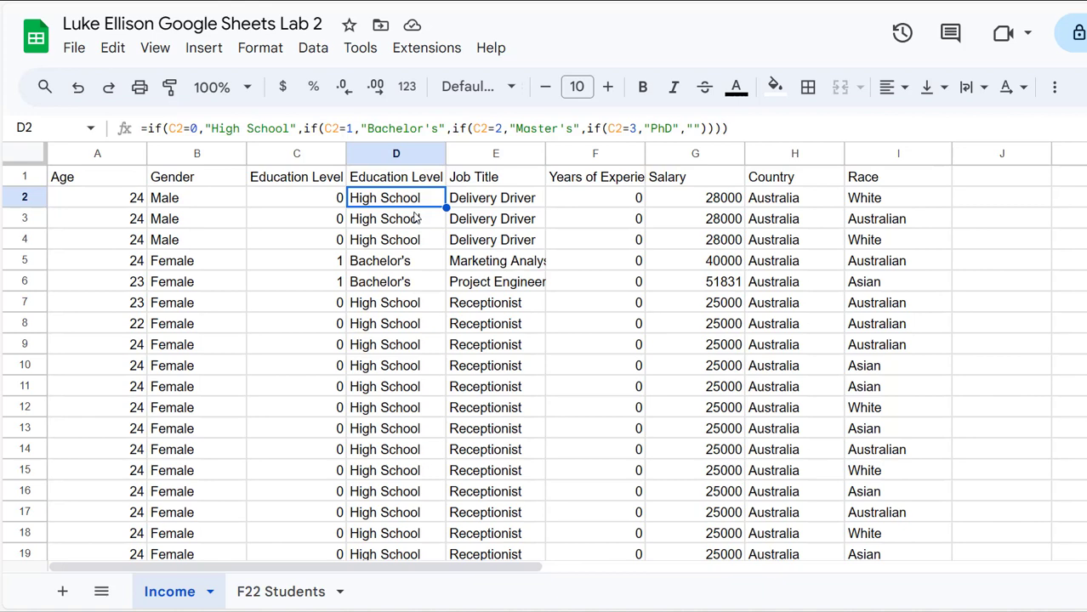
key("ctrl+shift+Down")
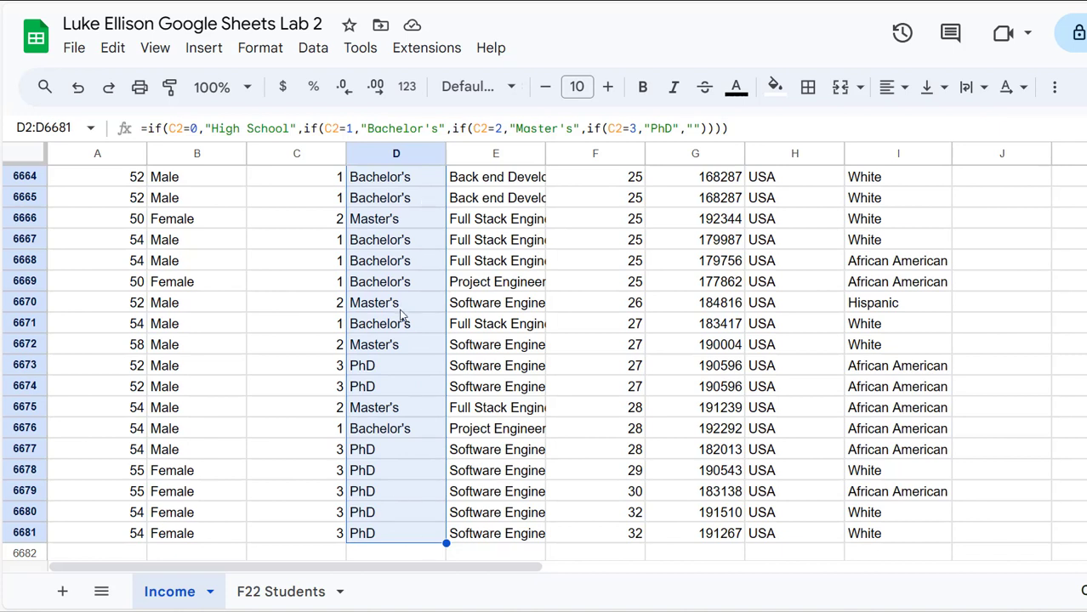
key("ctrl+c")
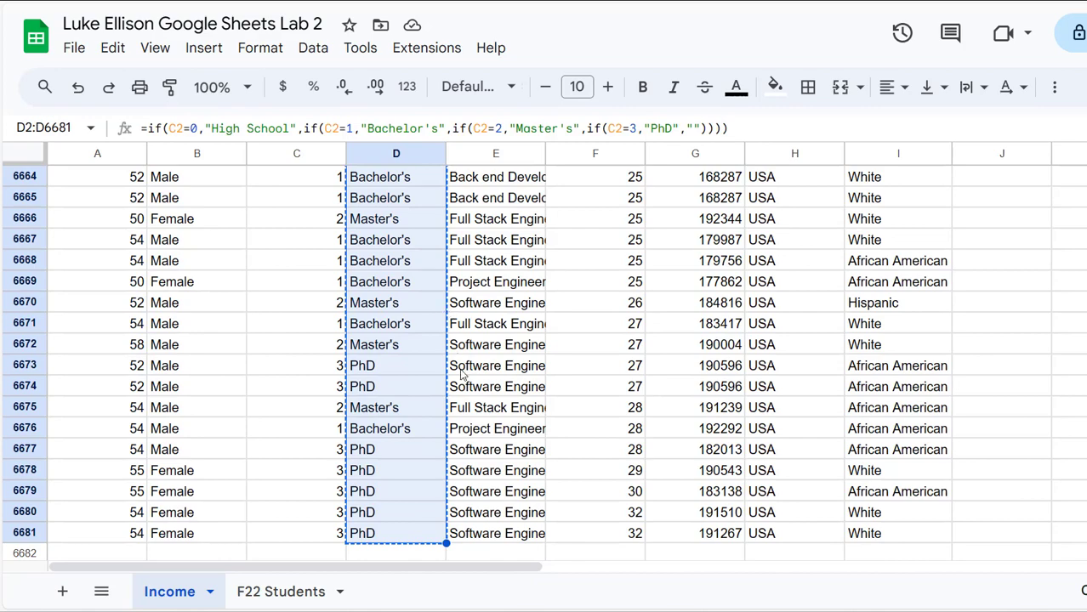
scroll(460, 374, "up", 14)
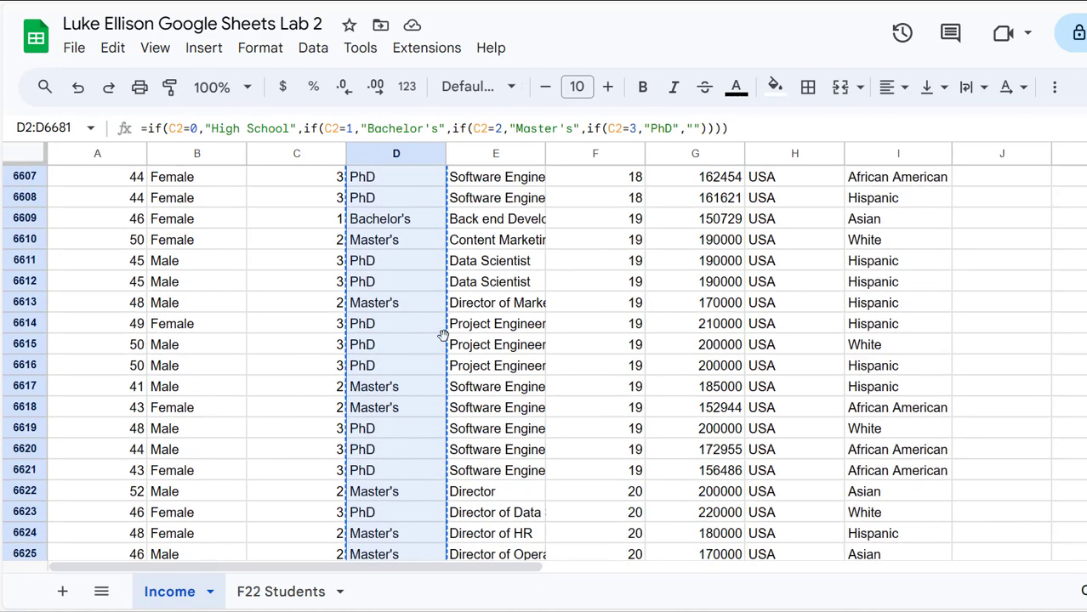
scroll(442, 331, "down", 9)
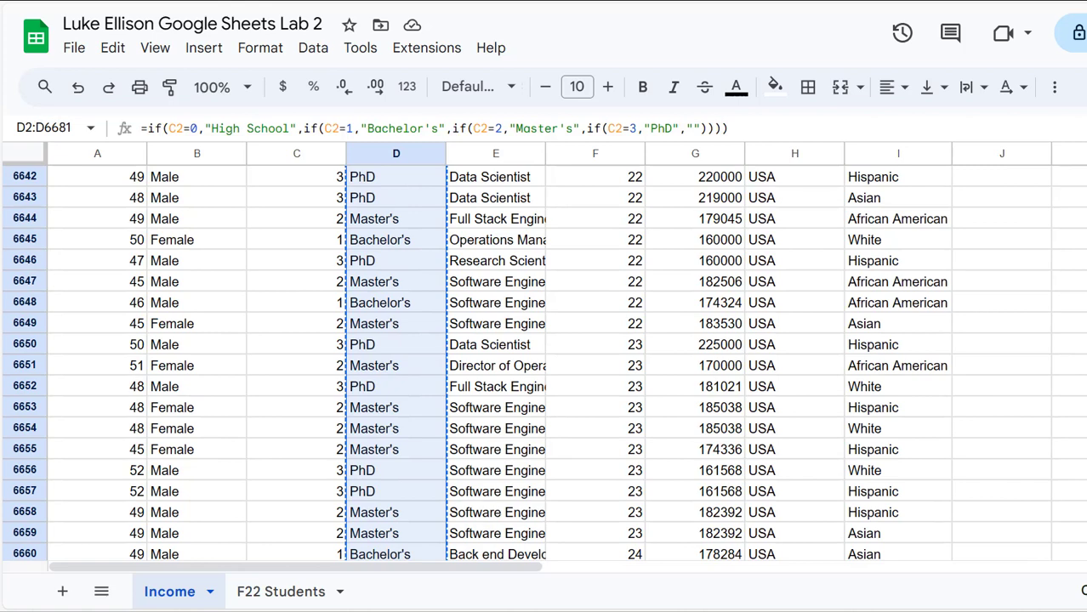
scroll(476, 433, "down", 8)
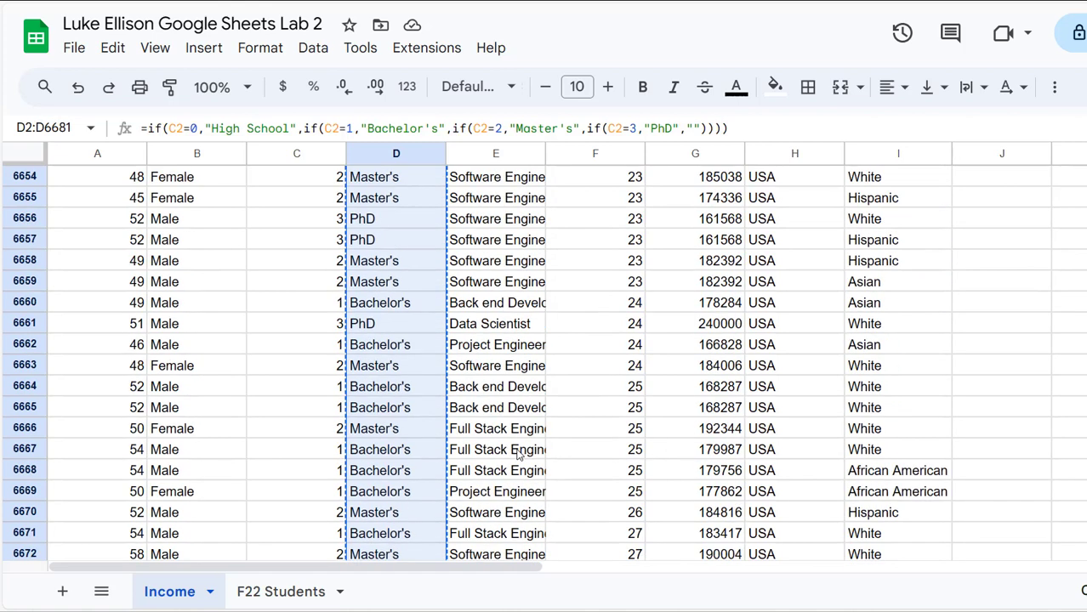
scroll(433, 430, "up", 2)
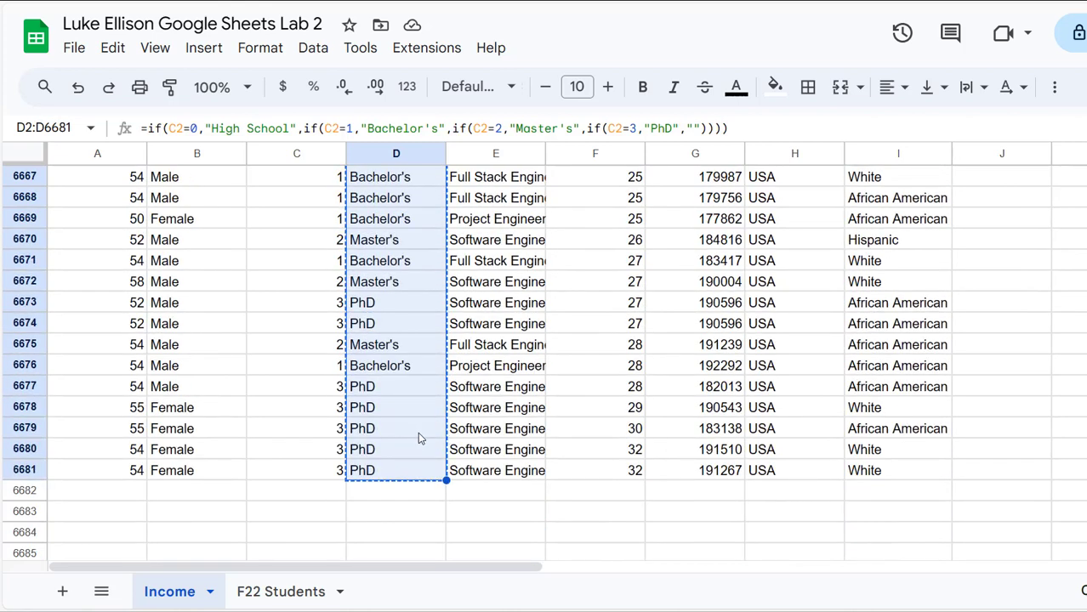
Step: Paste the copied education levels as values only over the formulas starting at D2, and check cells in column D
left_click(498, 475)
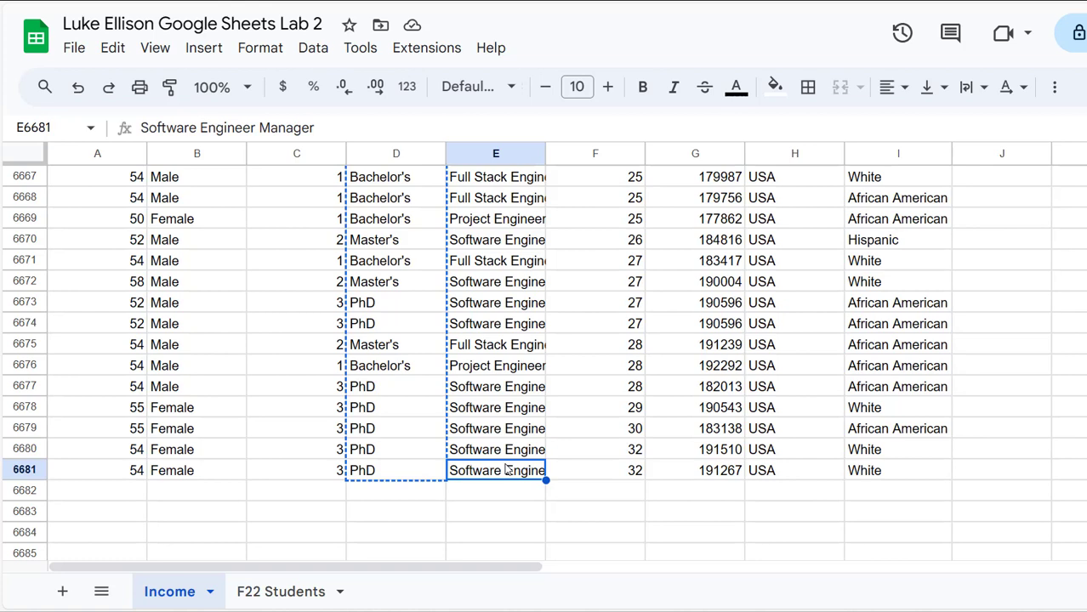
key("ctrl+Up")
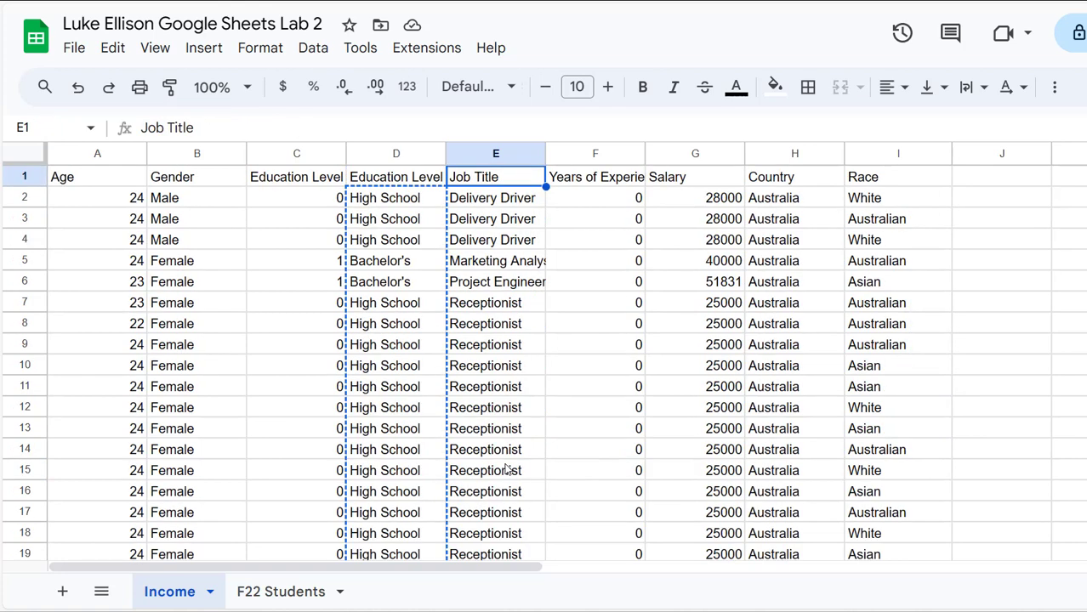
key("Left")
key("Down")
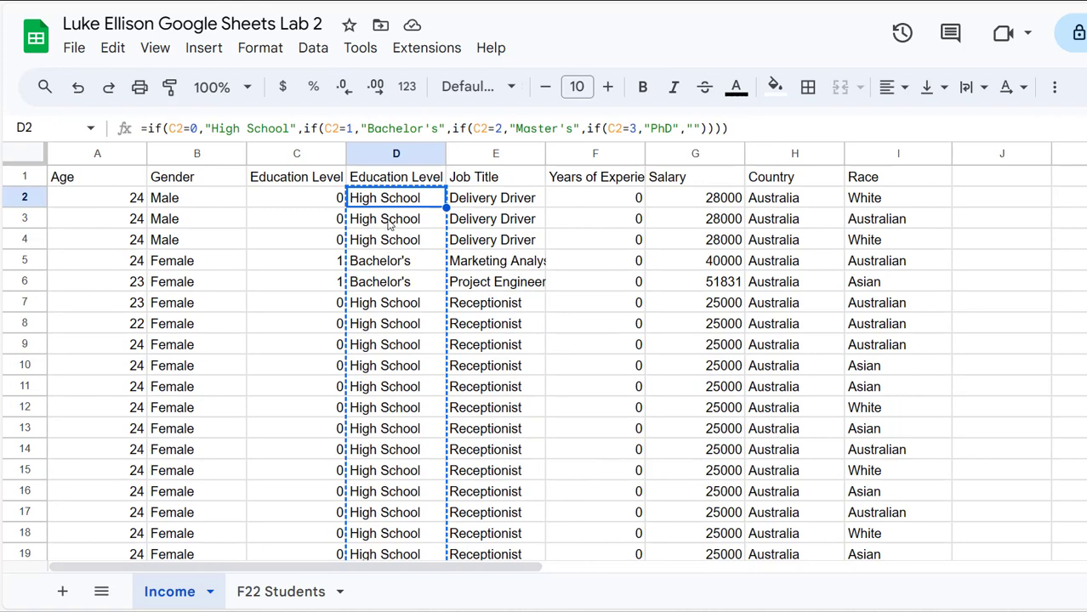
right_click(385, 202)
mouse_move(388, 204)
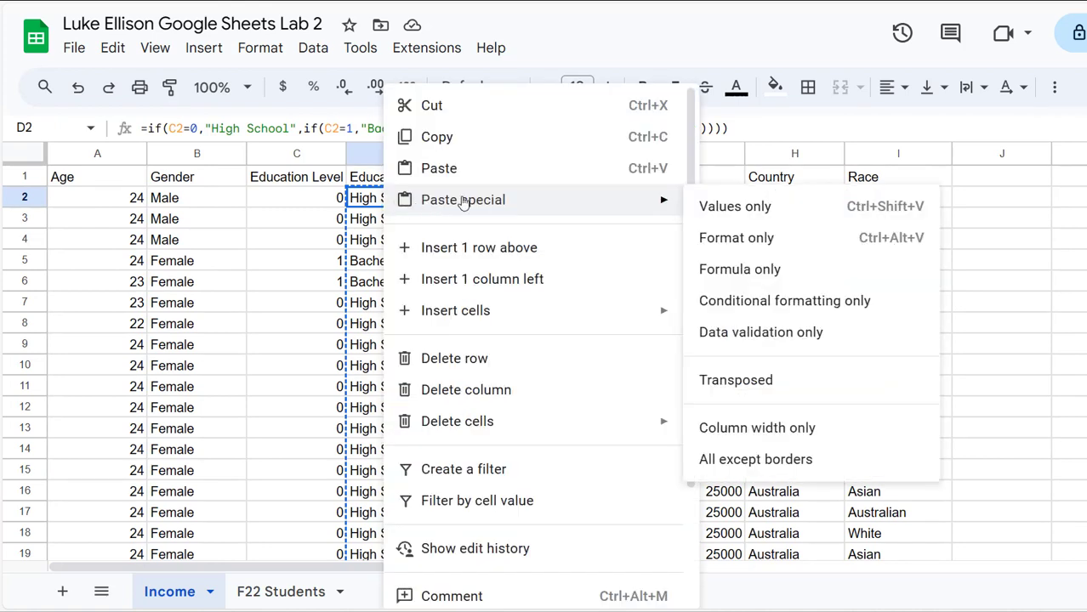
left_click(754, 215)
left_click(397, 200)
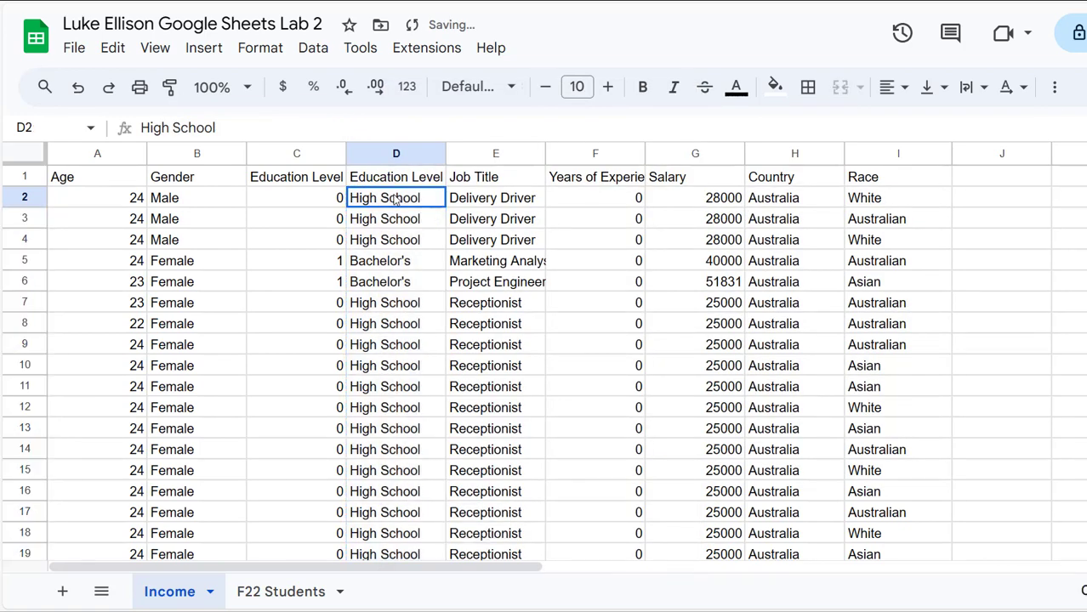
left_click(393, 247)
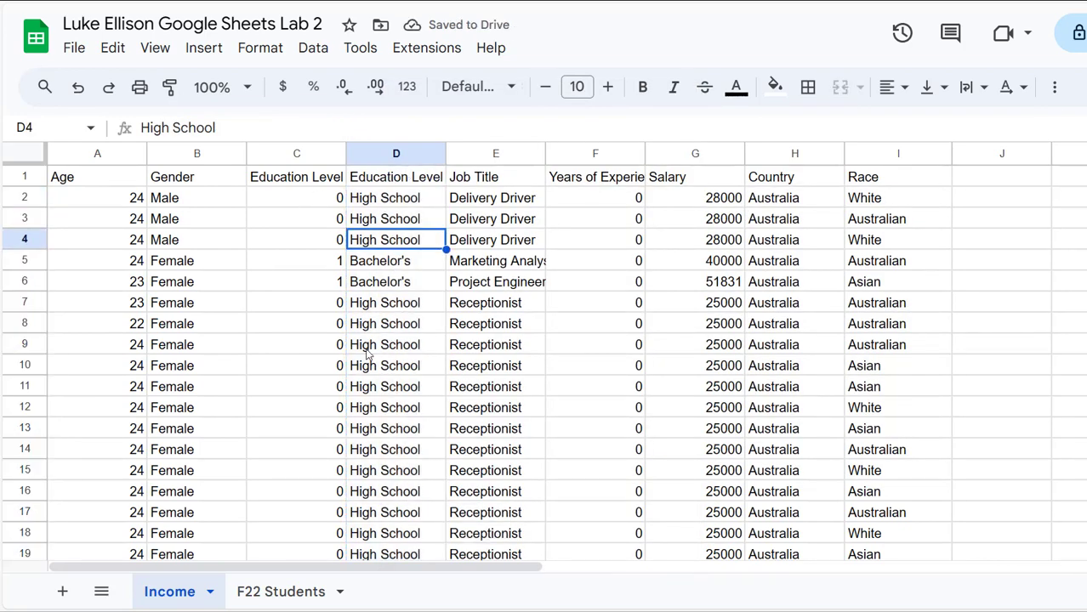
left_click(365, 362)
left_click(388, 202)
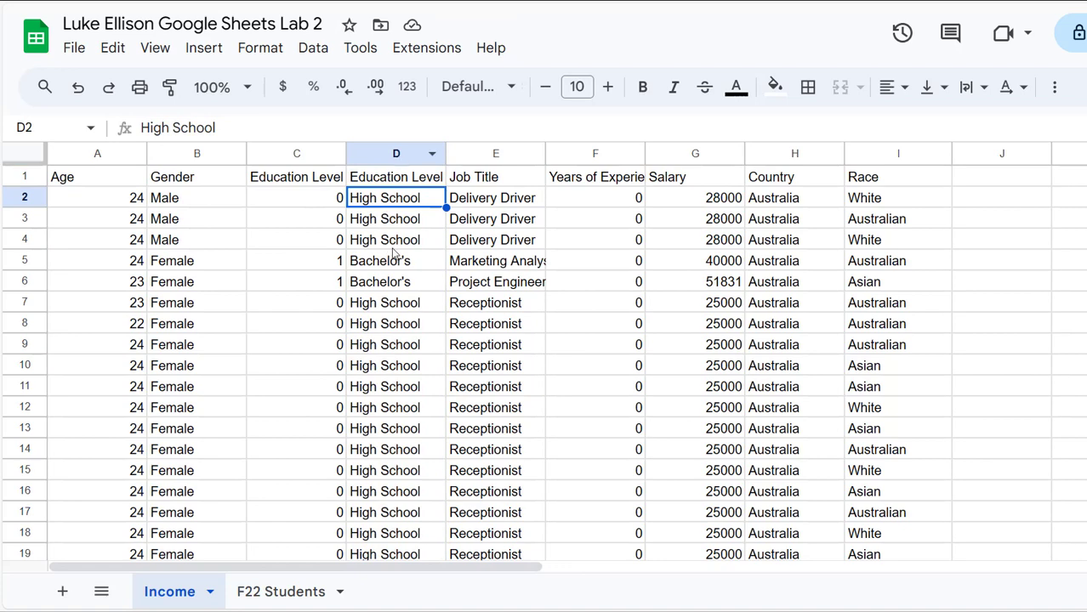
Step: Delete the numeric Education Level column C from the Income sheet
left_click(297, 154)
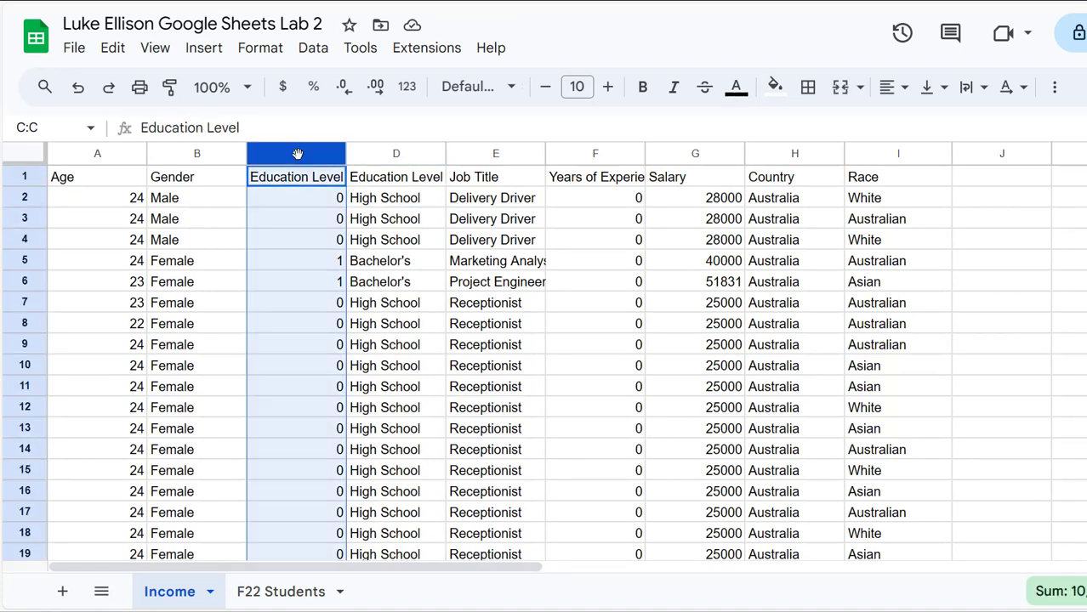
right_click(297, 154)
left_click(353, 312)
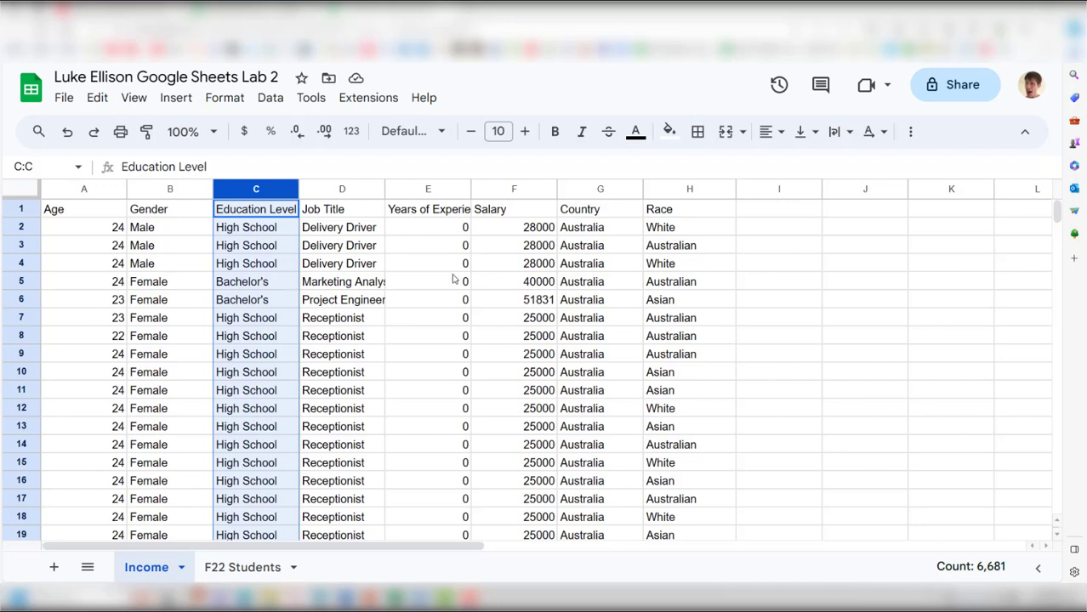
Step: Insert a chart from the Salary data in F1 to F6681, including the header
left_click(523, 218)
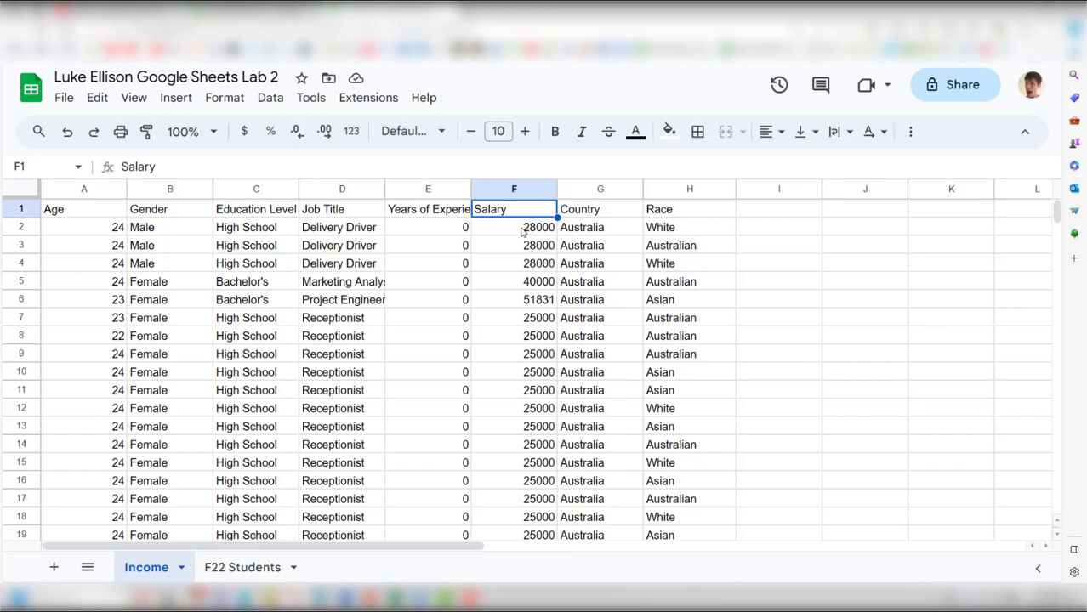
left_click(522, 231)
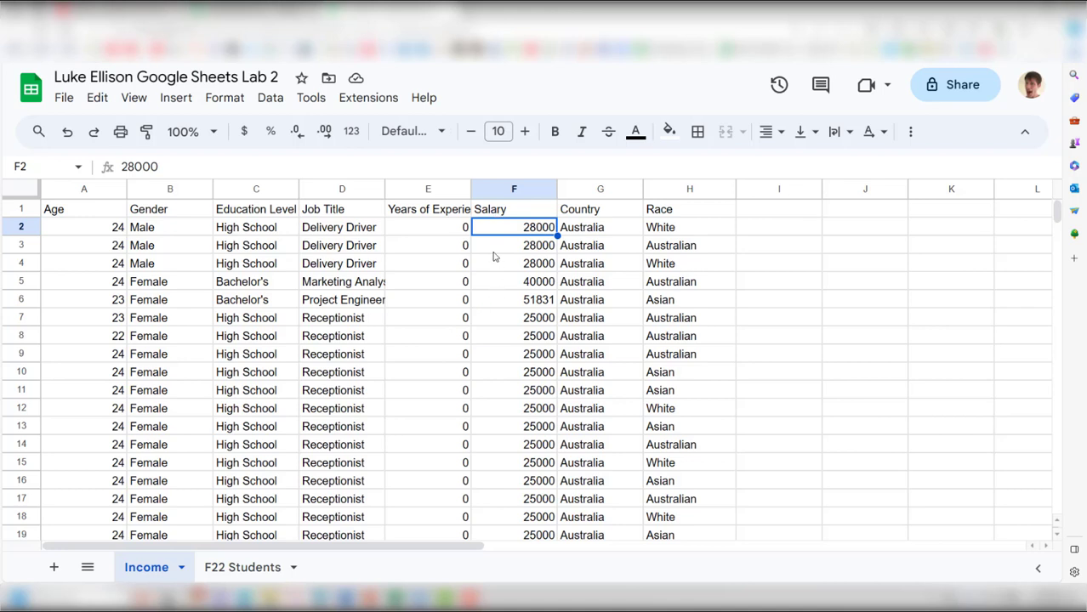
left_click(520, 212)
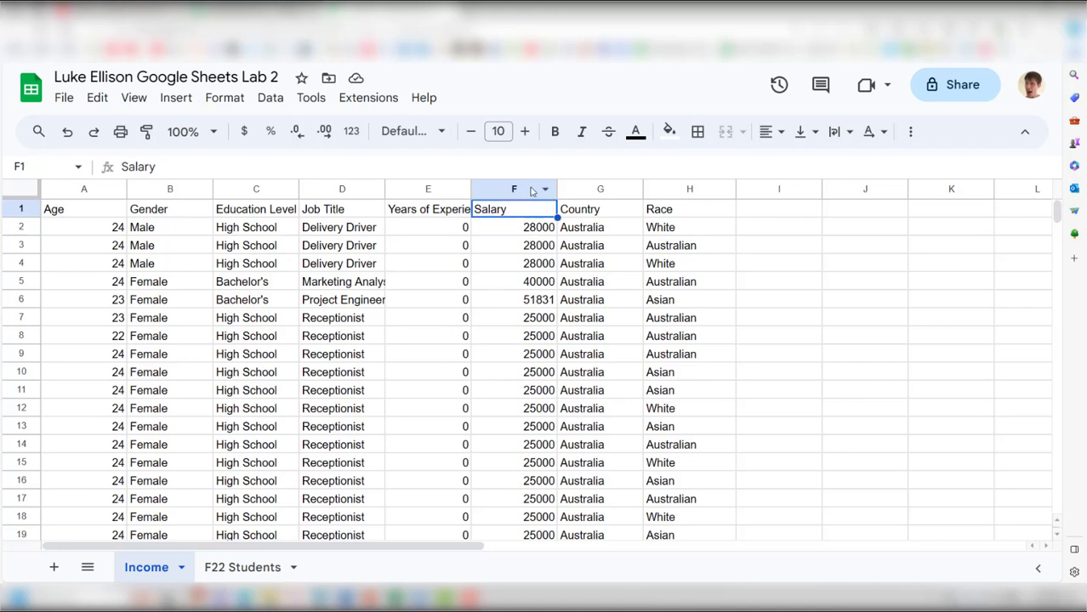
left_click(515, 189)
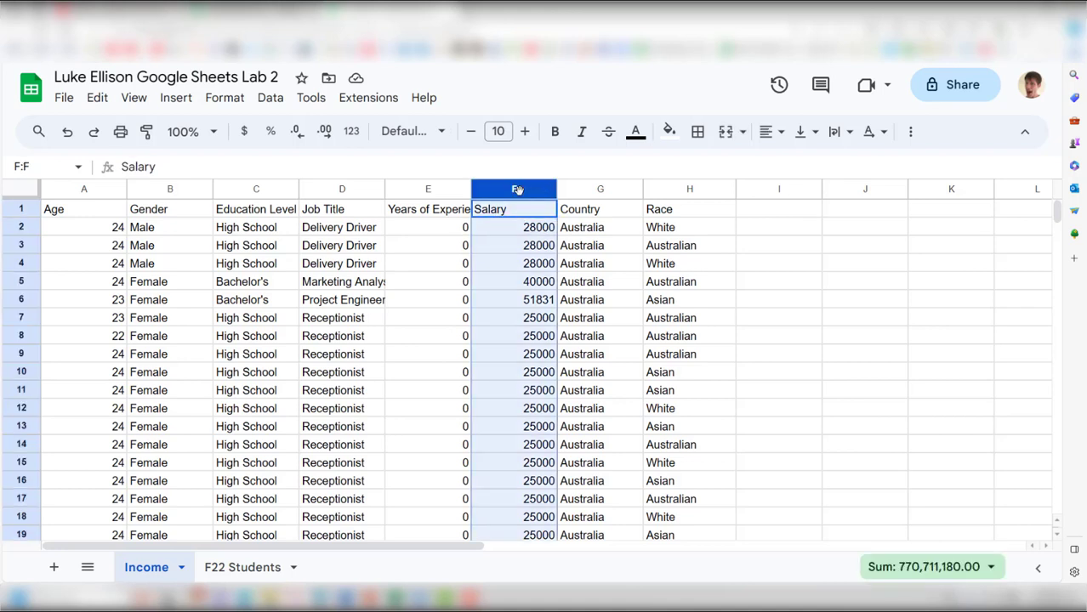
left_click(508, 210)
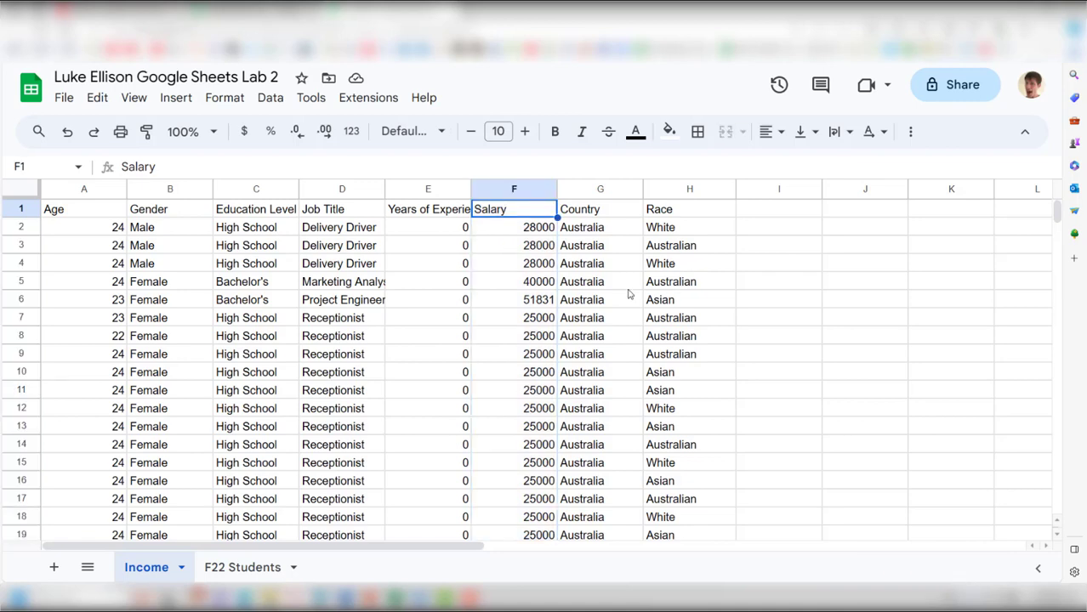
key("ctrl+shift+Down")
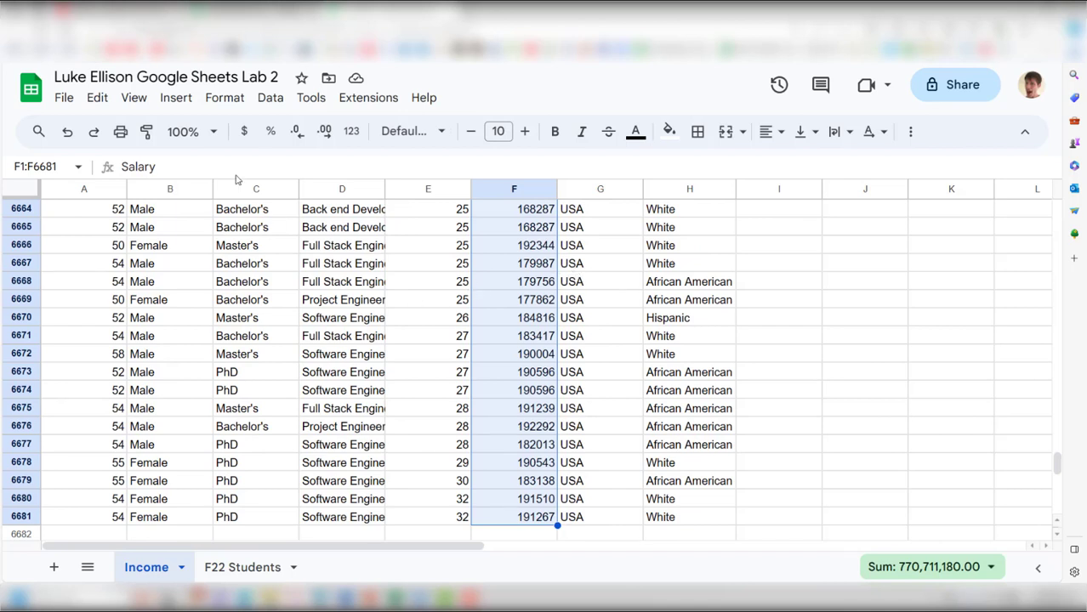
left_click(175, 98)
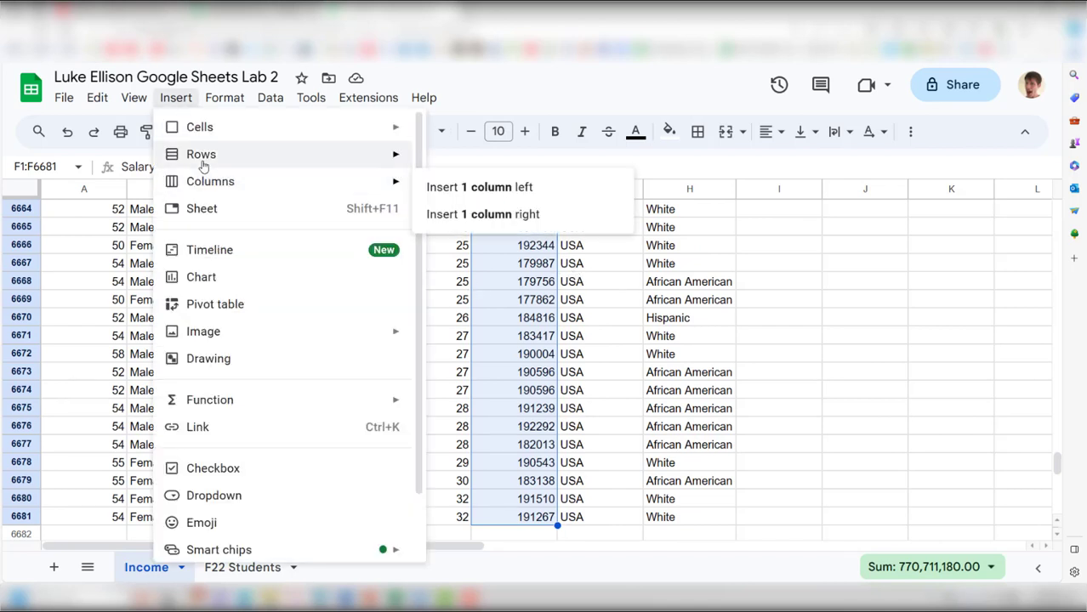
left_click(216, 277)
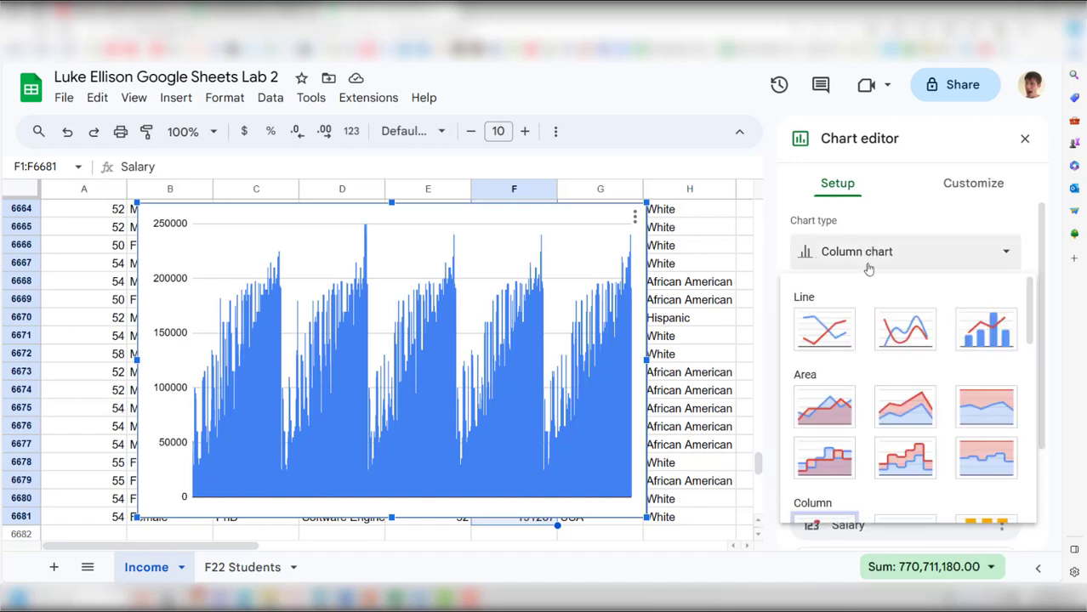
Step: Change the Salary chart's type from column chart to histogram chart
scroll(882, 343, "down", 3)
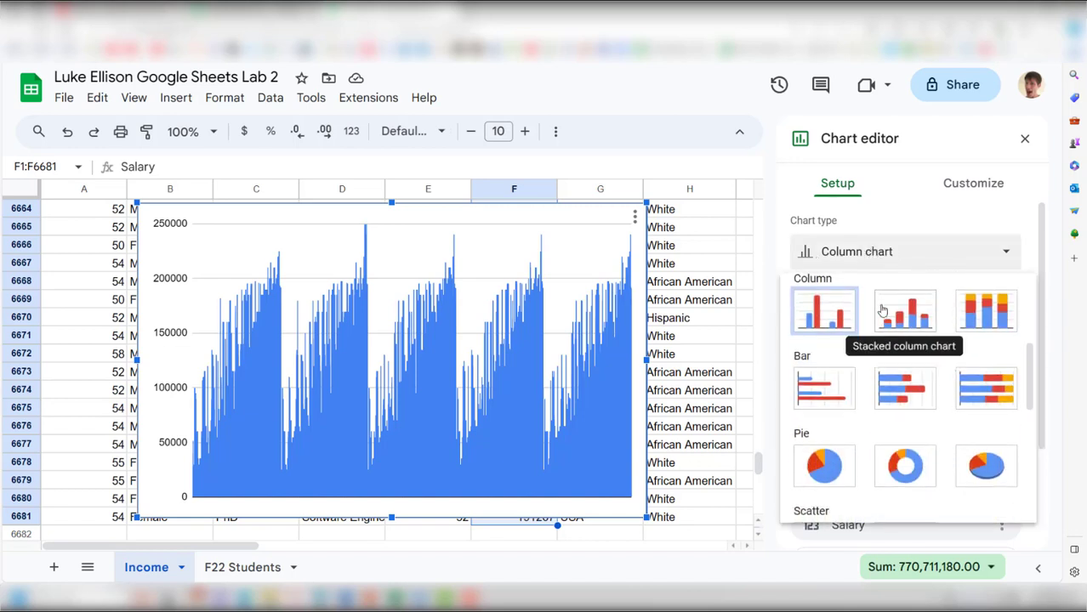
scroll(884, 342, "down", 6)
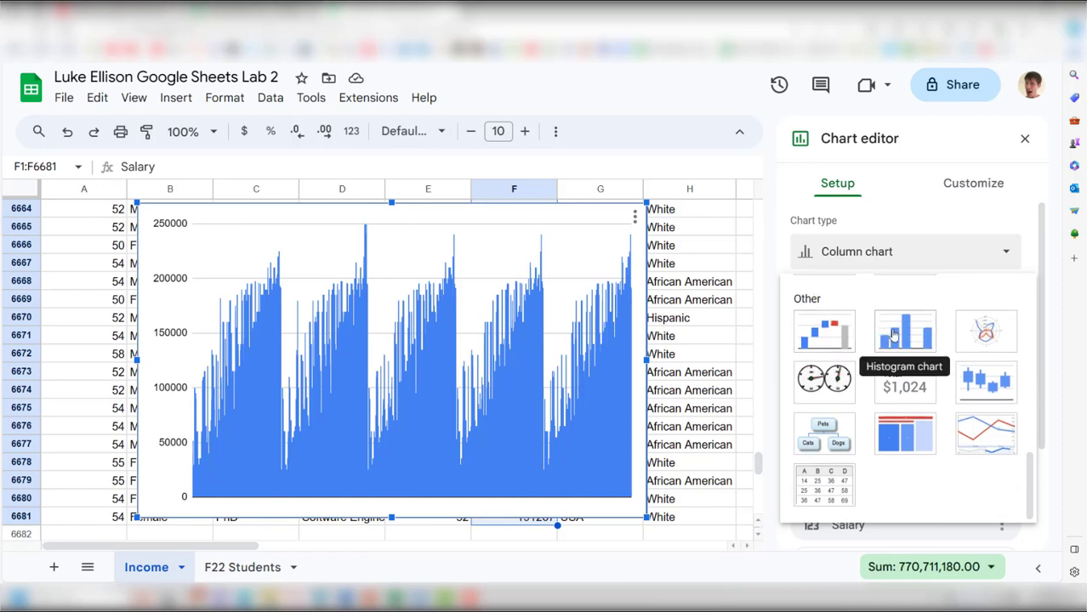
left_click(893, 336)
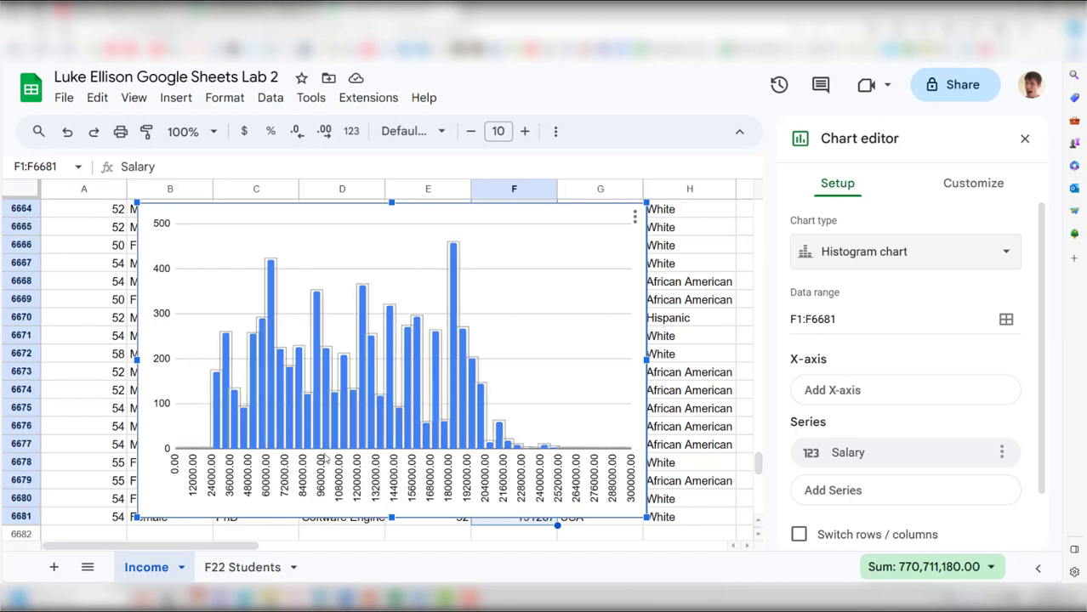
Step: Set the Salary histogram's bucket size to 20000
left_click(959, 192)
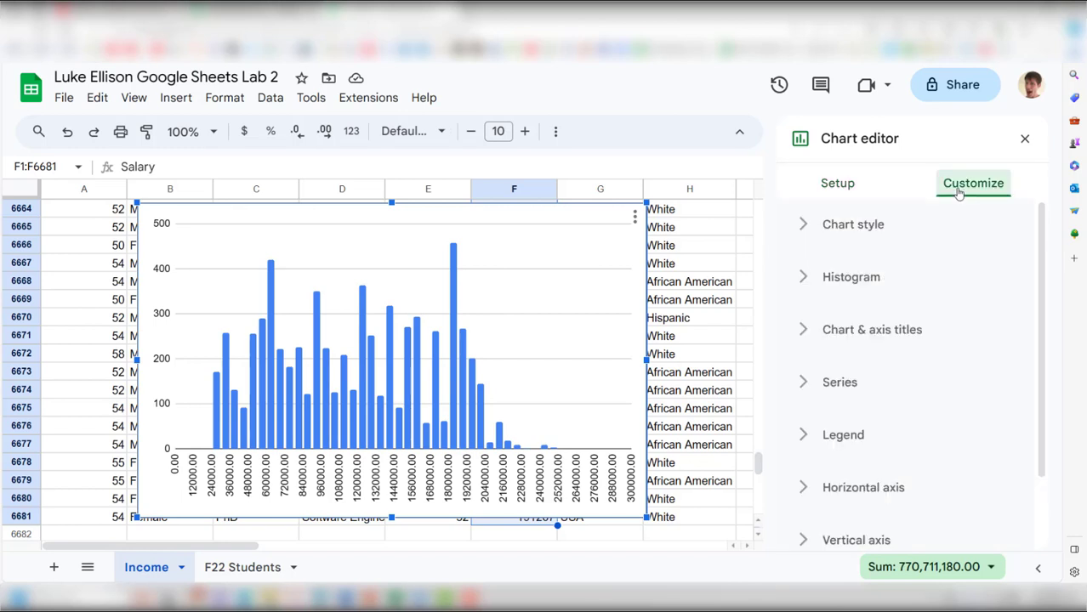
left_click(843, 284)
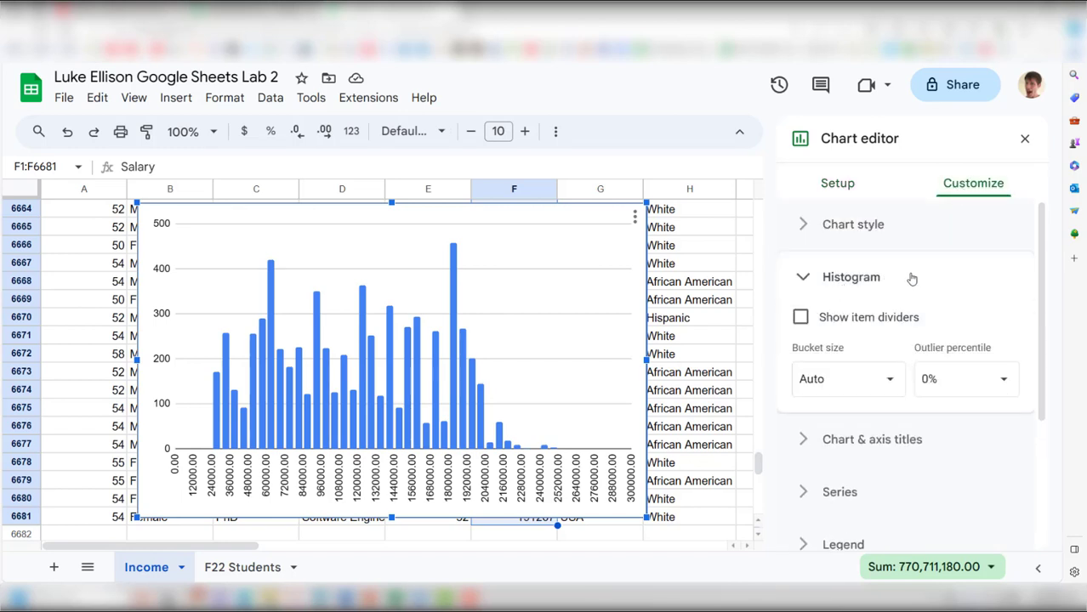
left_click(831, 379)
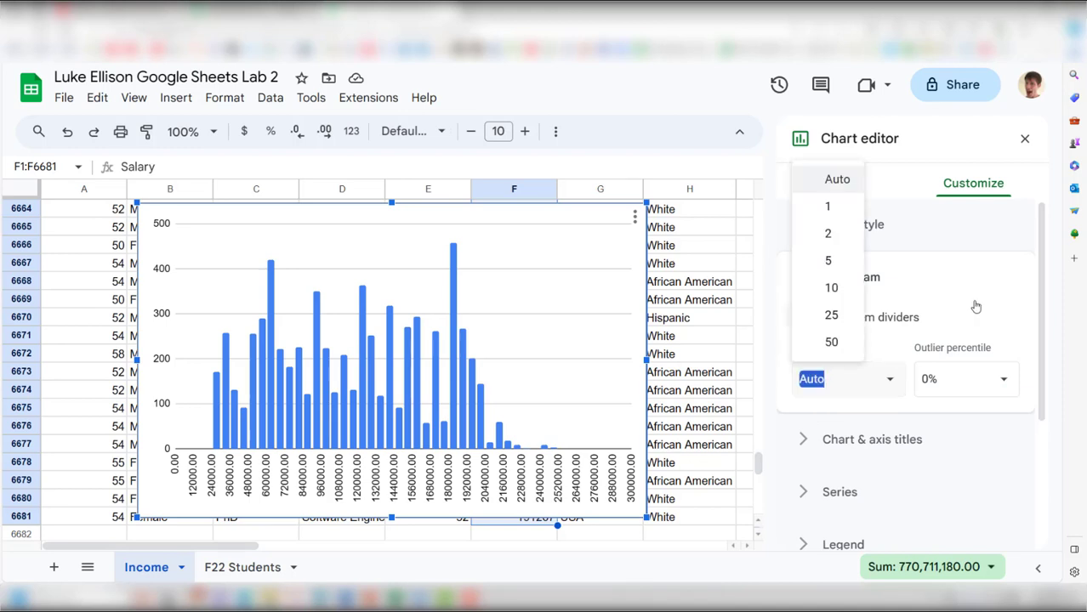
type("2000")
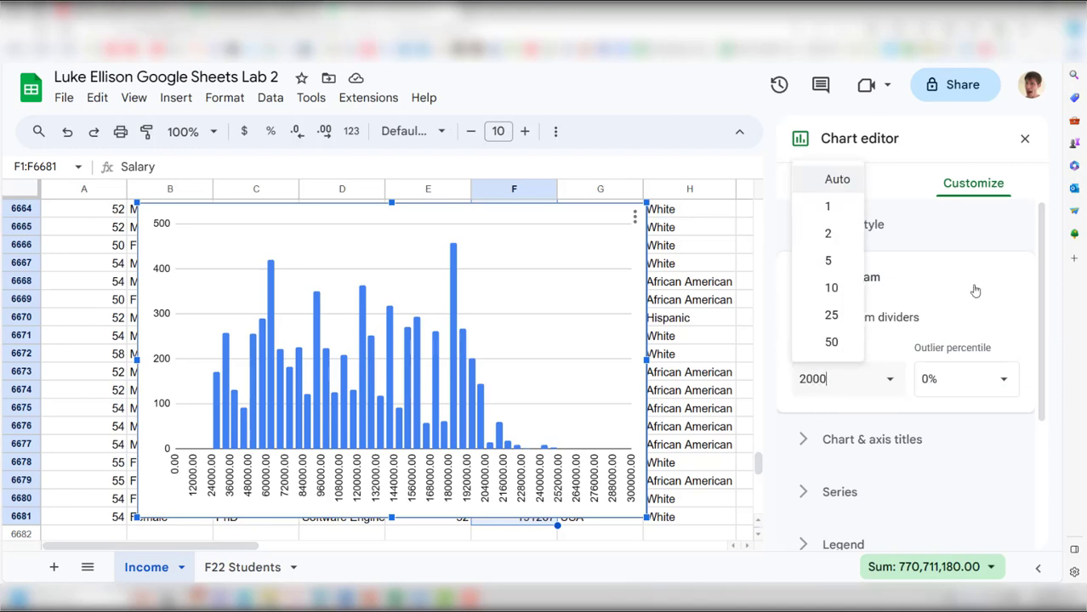
type("0")
key("Return")
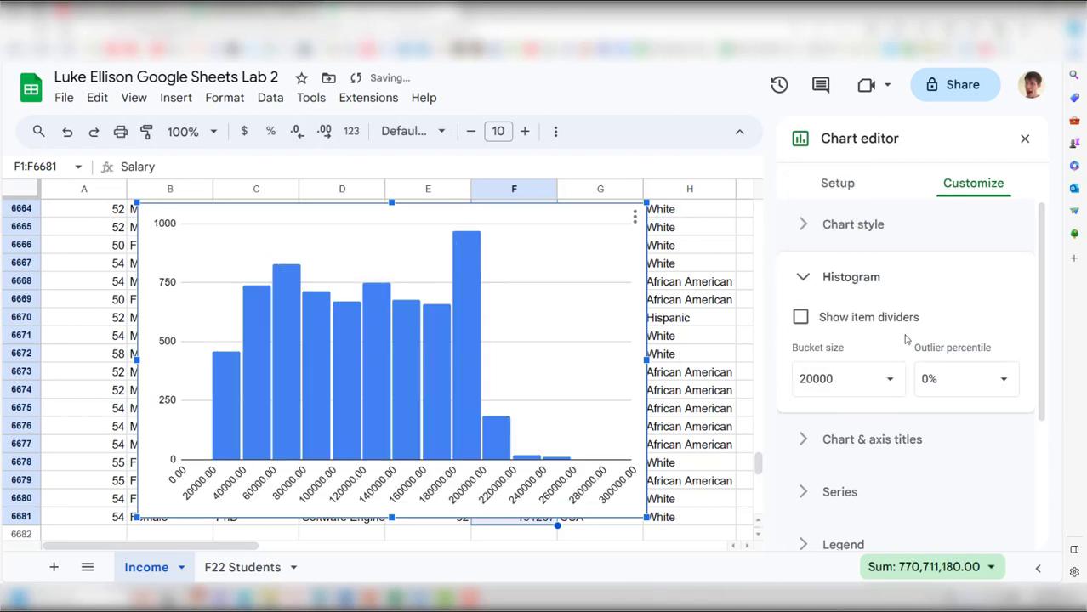
Step: Try bucket sizes of 10000 and 30000 for the Salary histogram
left_click(843, 379)
type("1000")
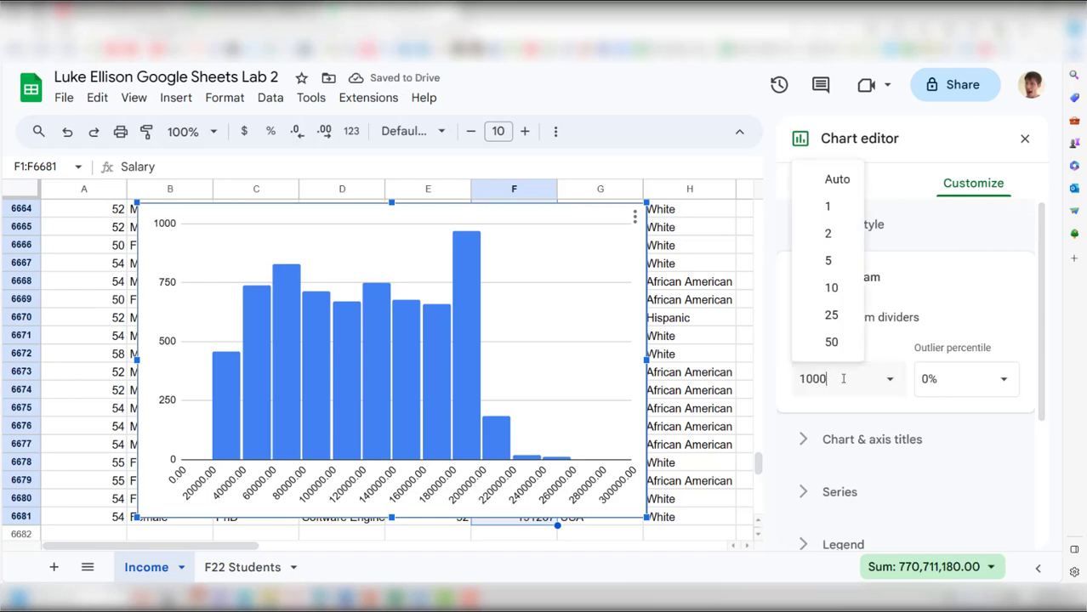
type("0")
key("Return")
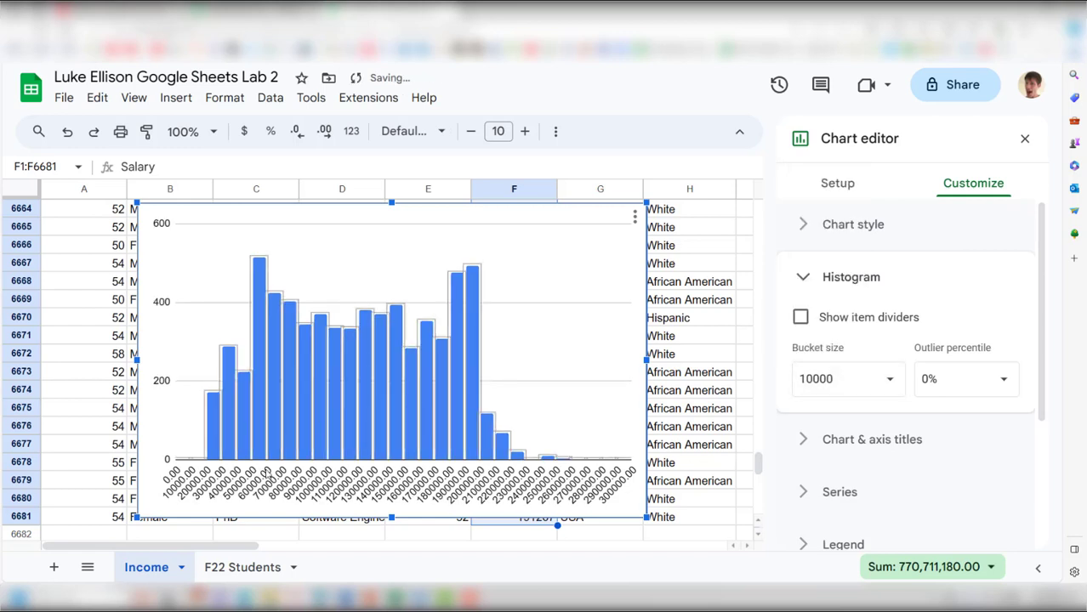
left_click(829, 374)
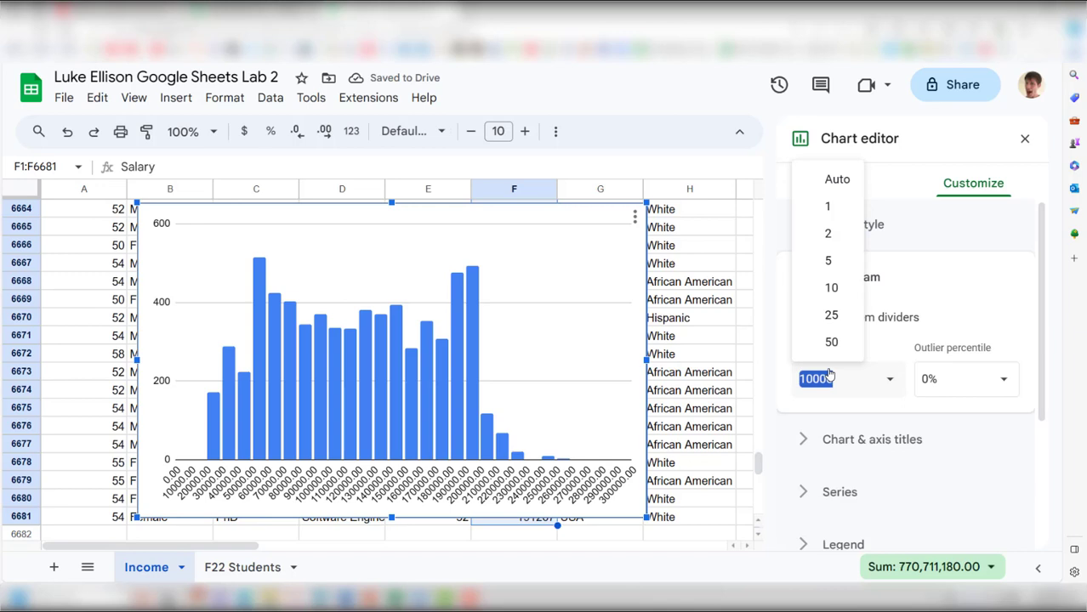
type("30")
key("Return")
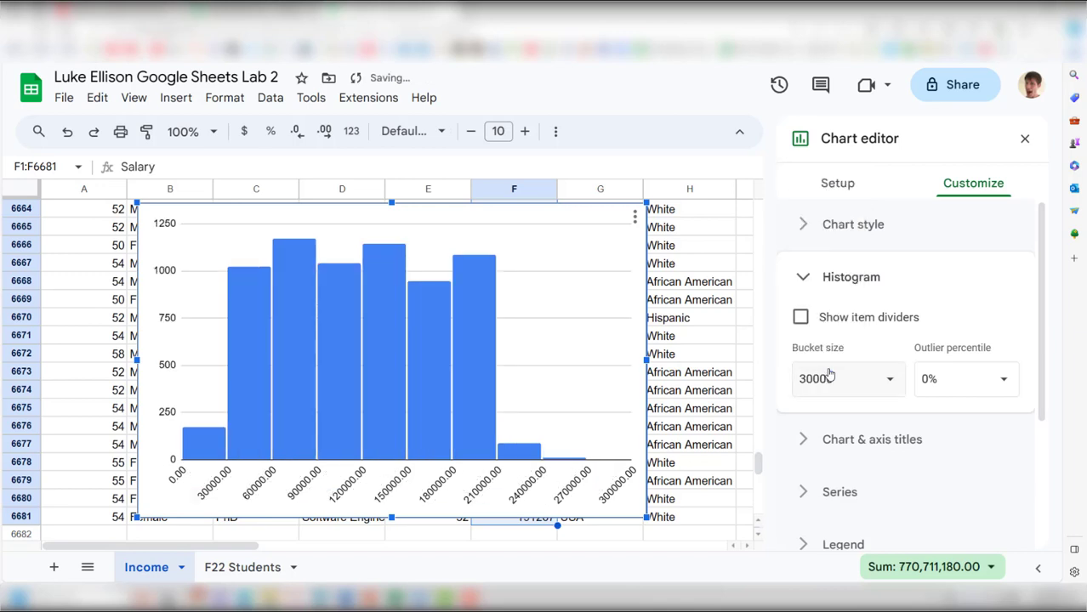
Step: Return the Salary histogram's bucket size to 20000
left_click(829, 374)
type("200")
key("Return")
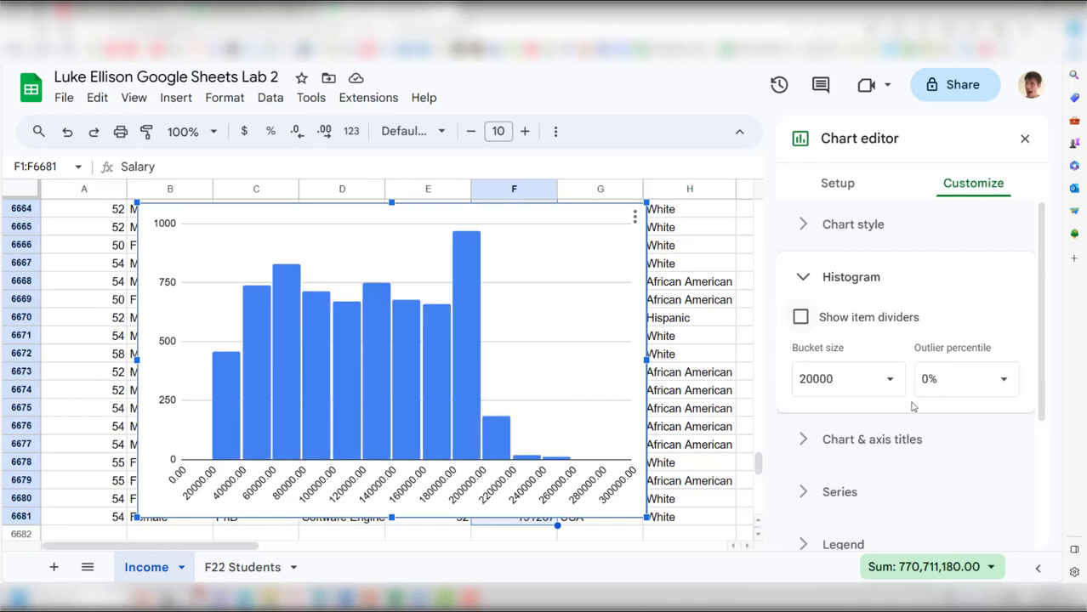
Step: Give the histogram the chart title "Salary Histogram" and center the title
scroll(913, 425, "down", 3)
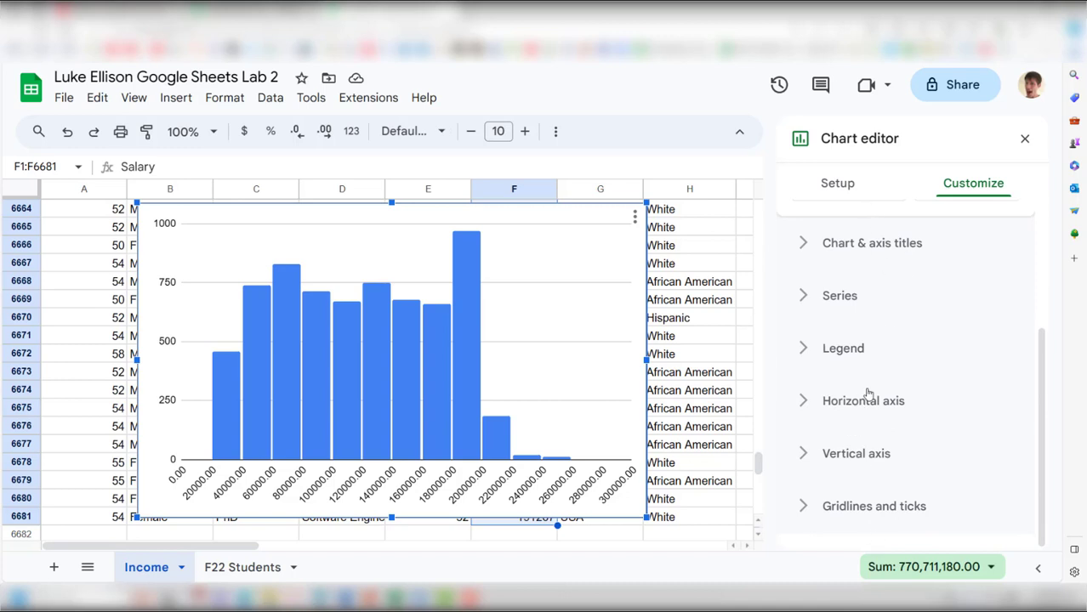
scroll(868, 392, "up", 3)
scroll(859, 298, "down", 3)
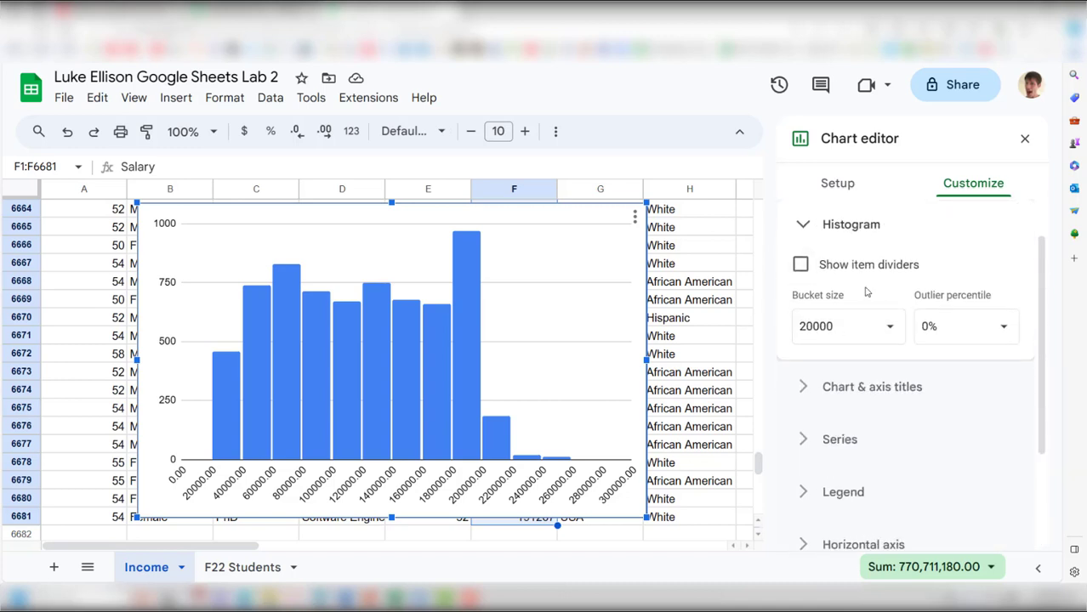
scroll(861, 311, "up", 1)
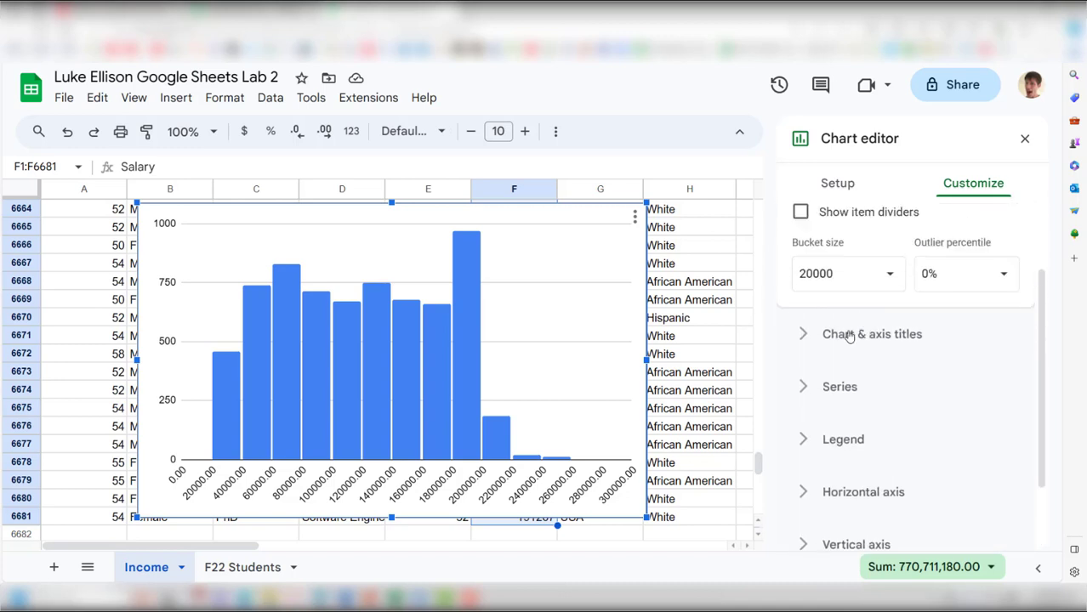
left_click(859, 335)
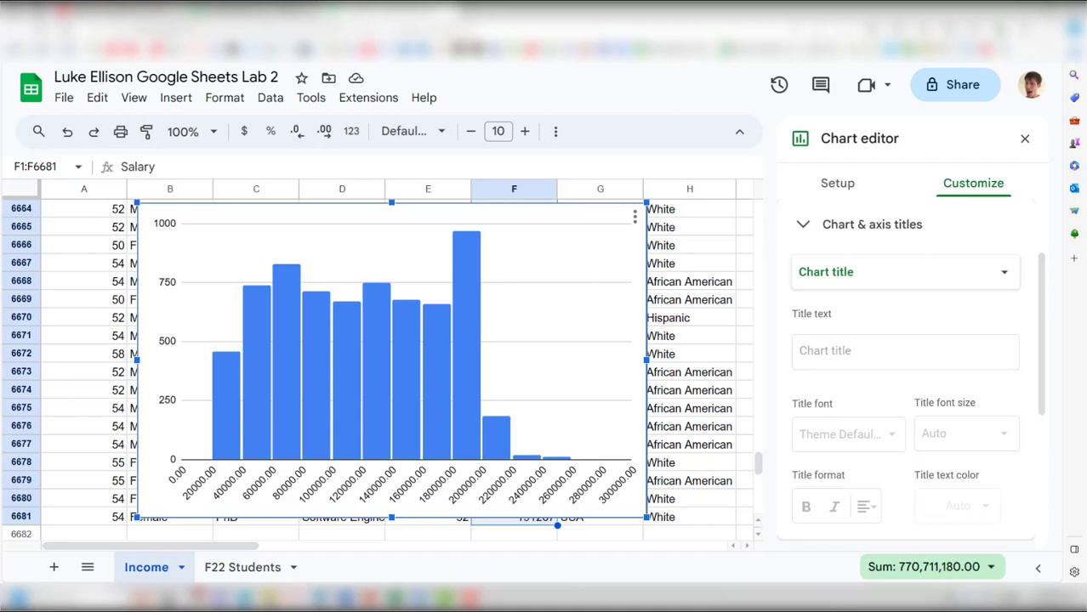
left_click(827, 352)
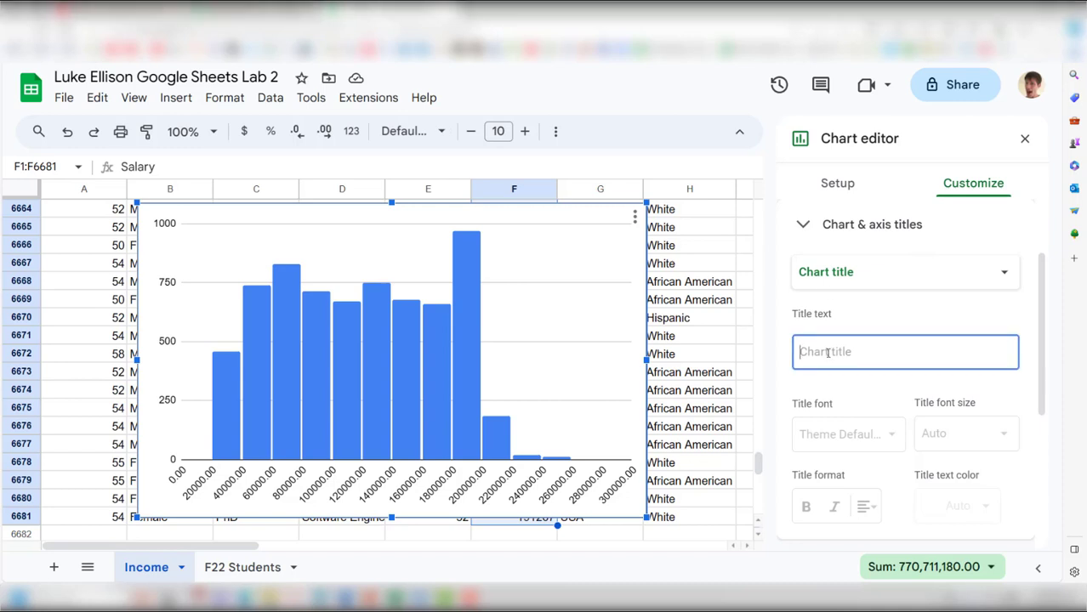
type("Salary Histogram")
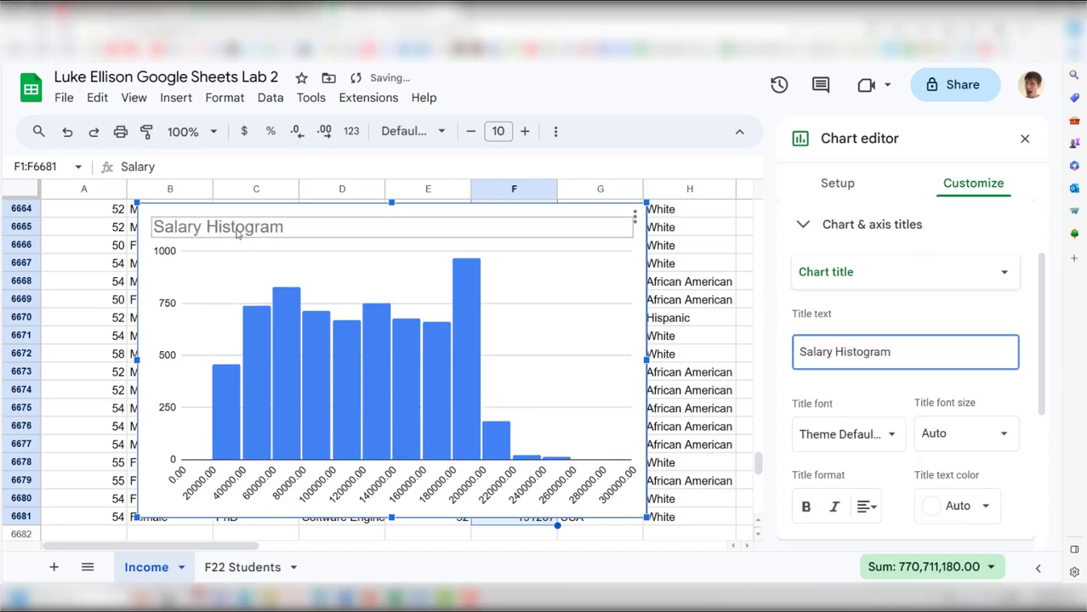
left_click(861, 508)
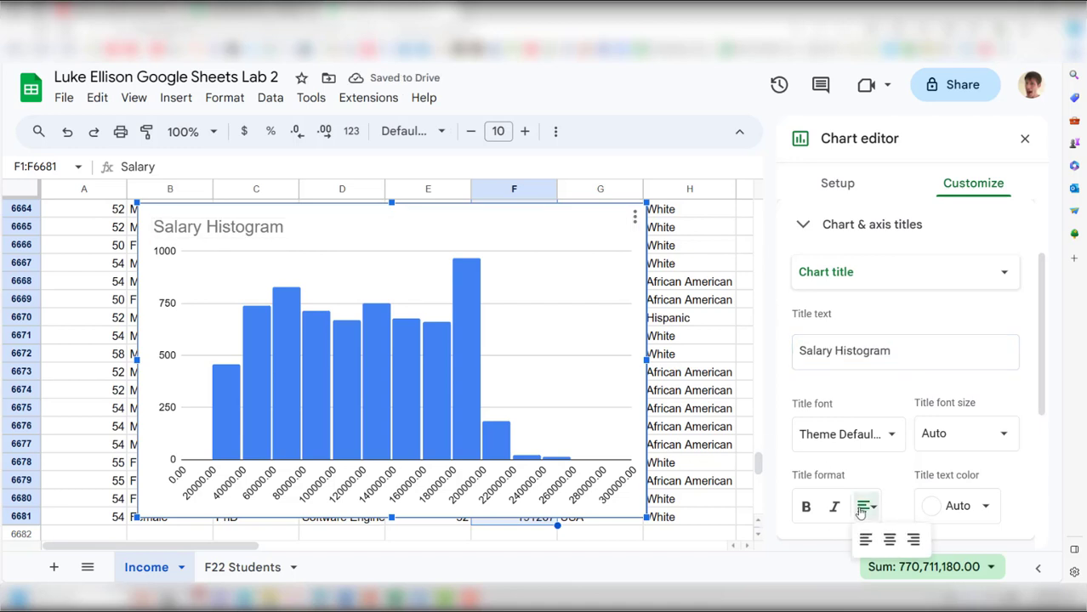
left_click(888, 541)
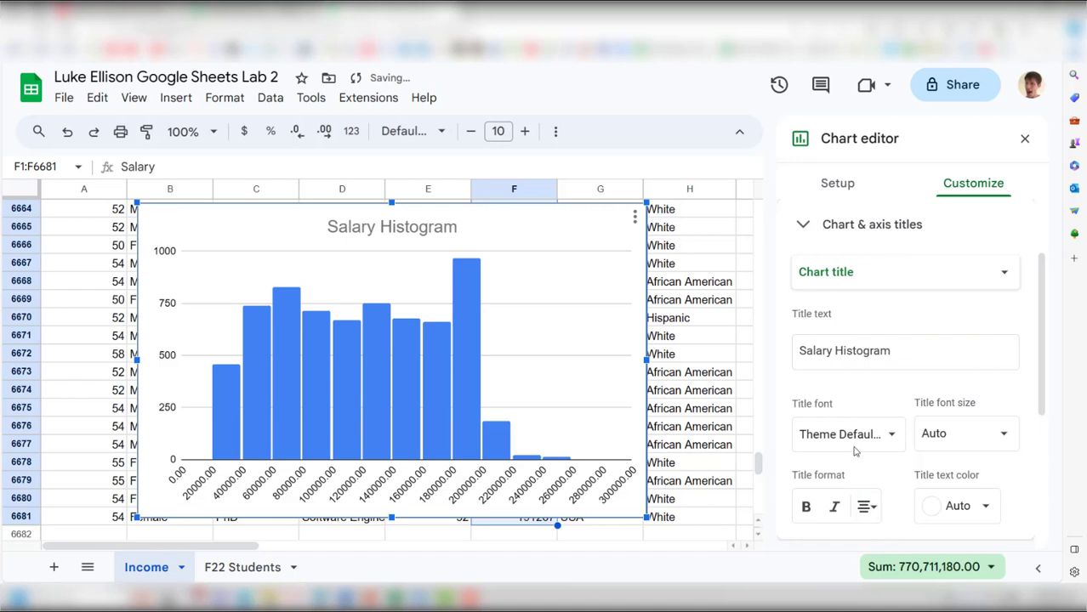
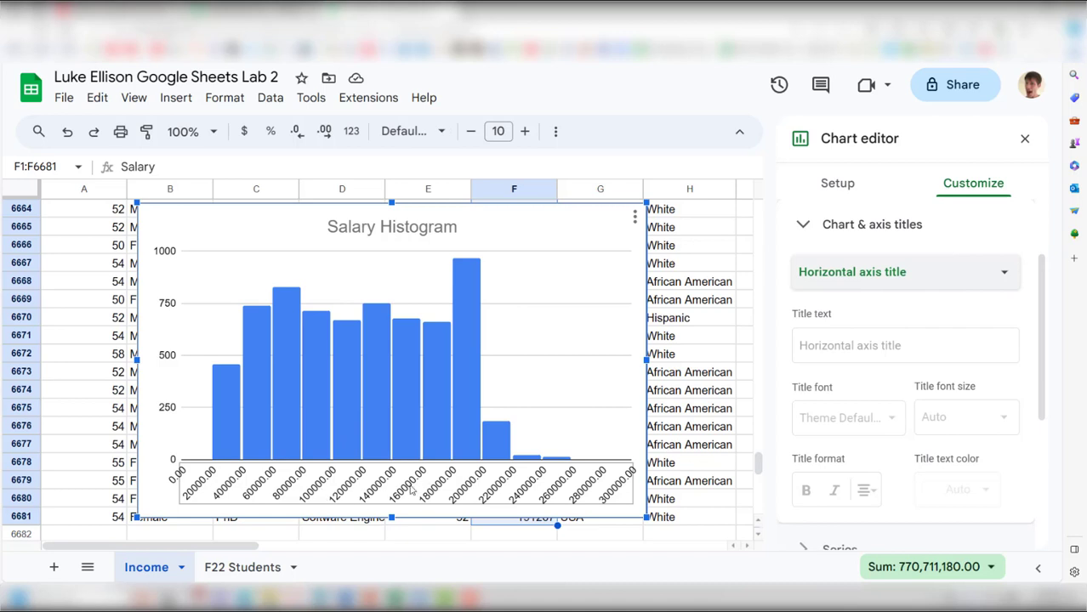
Step: Set the histogram's horizontal axis title to "Salary in Dollars" and its vertical axis title to "Frequency"
left_click(921, 334)
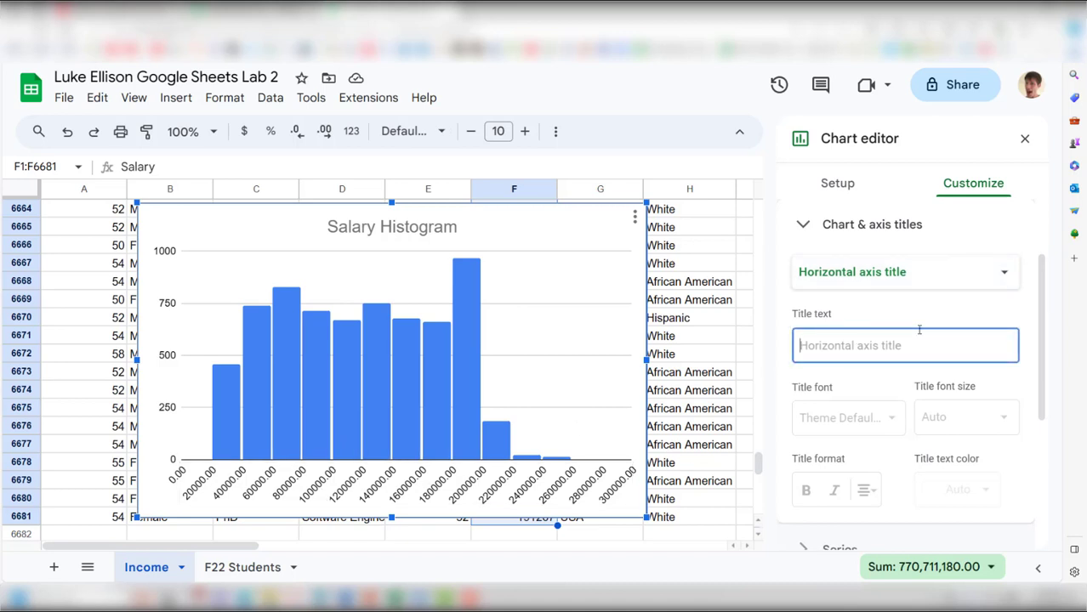
type("Salary in Dollars")
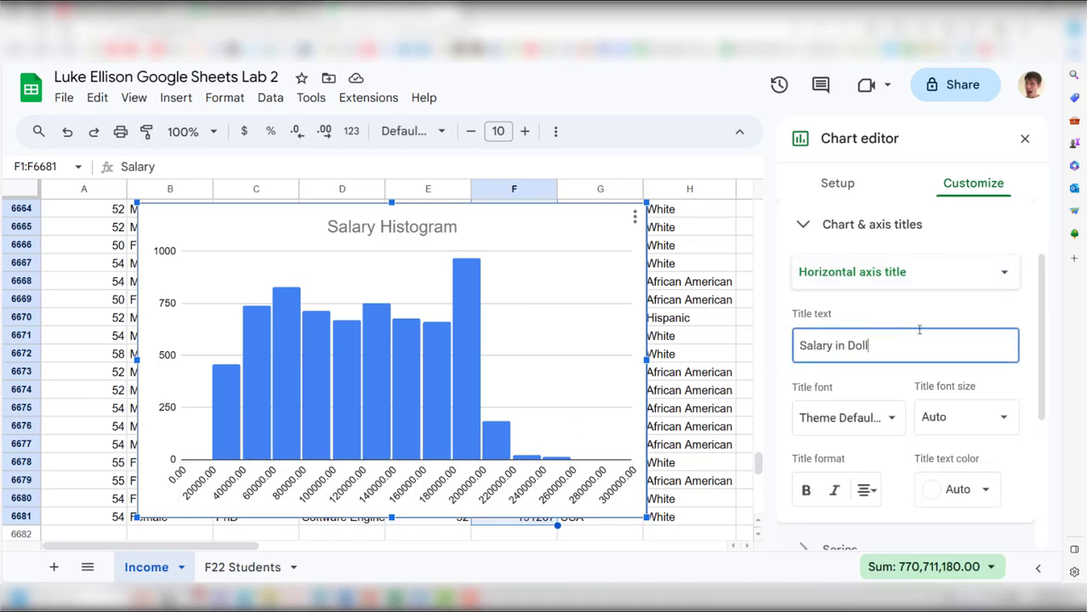
left_click(881, 273)
left_click(866, 296)
left_click(857, 337)
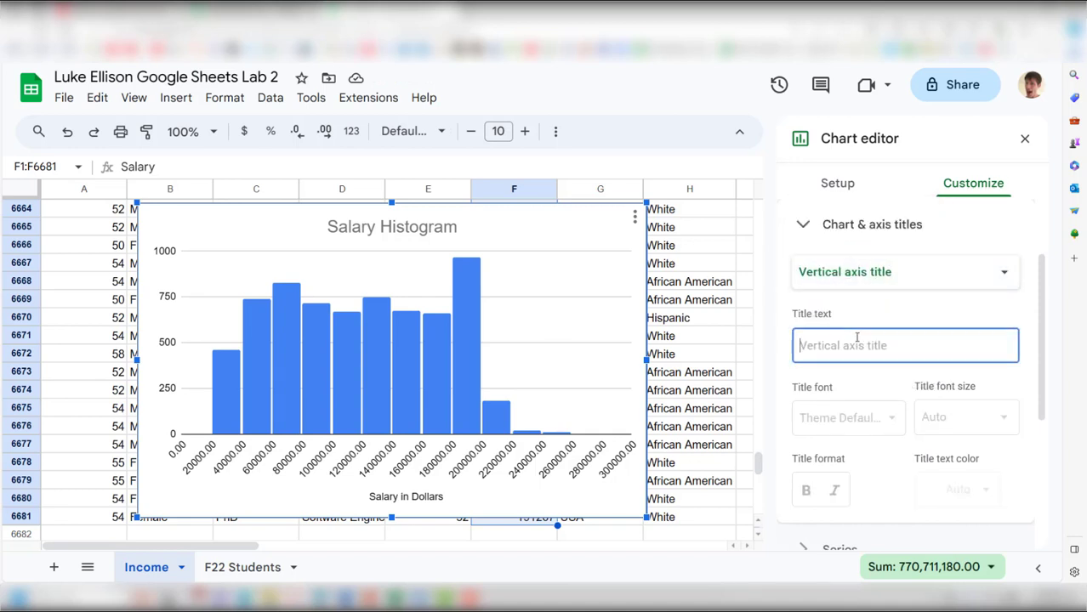
type("Frequency")
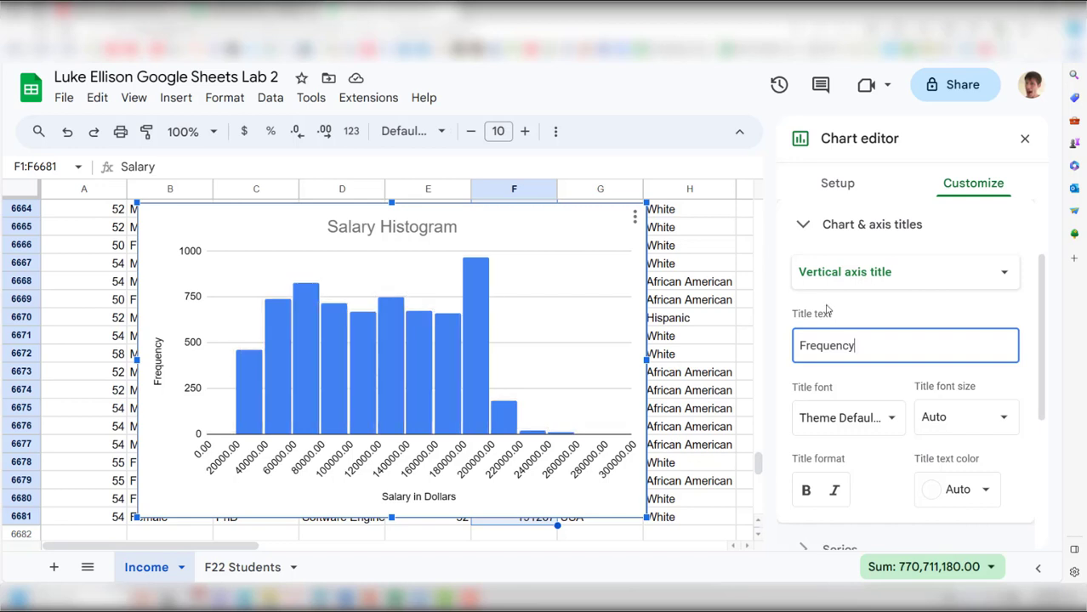
left_click(875, 217)
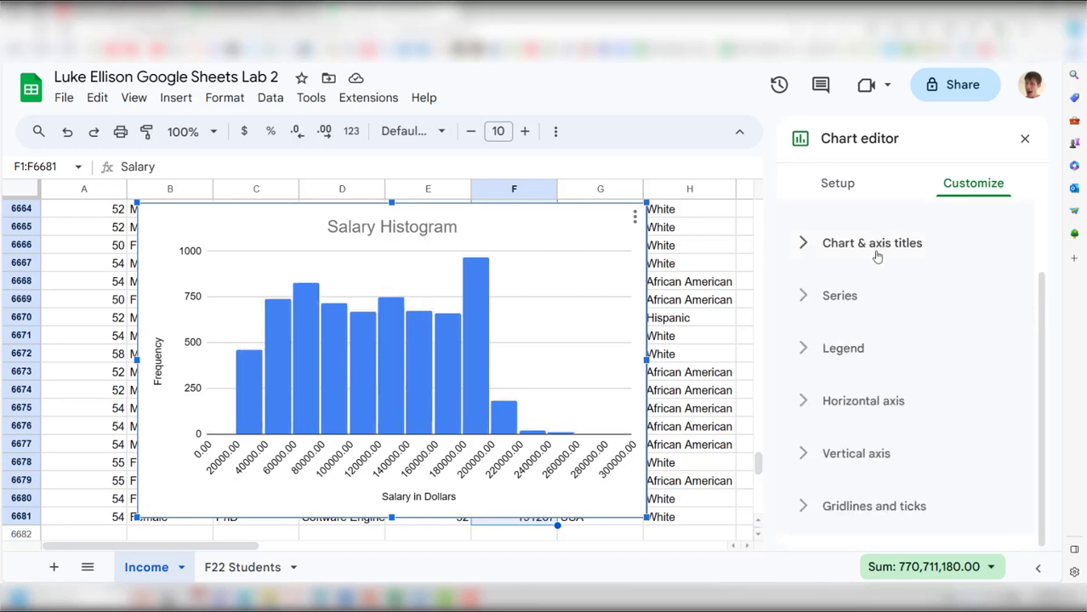
Step: Review the Salary histogram's Series formatting options and the remaining chart customization sections
left_click(839, 296)
scroll(865, 338, "down", 2)
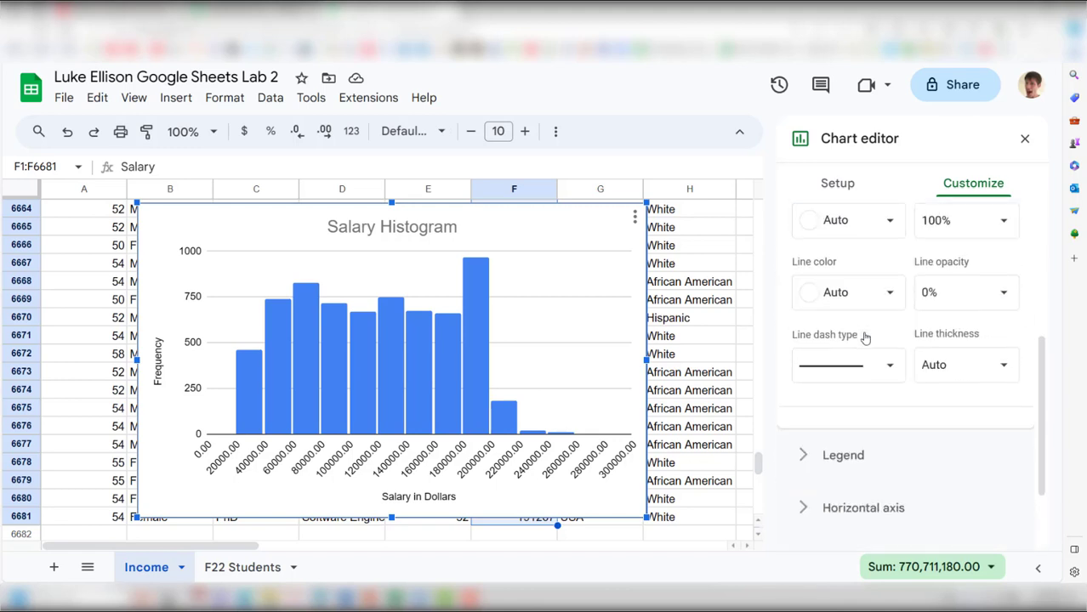
scroll(867, 336, "down", 1)
scroll(876, 341, "up", 3)
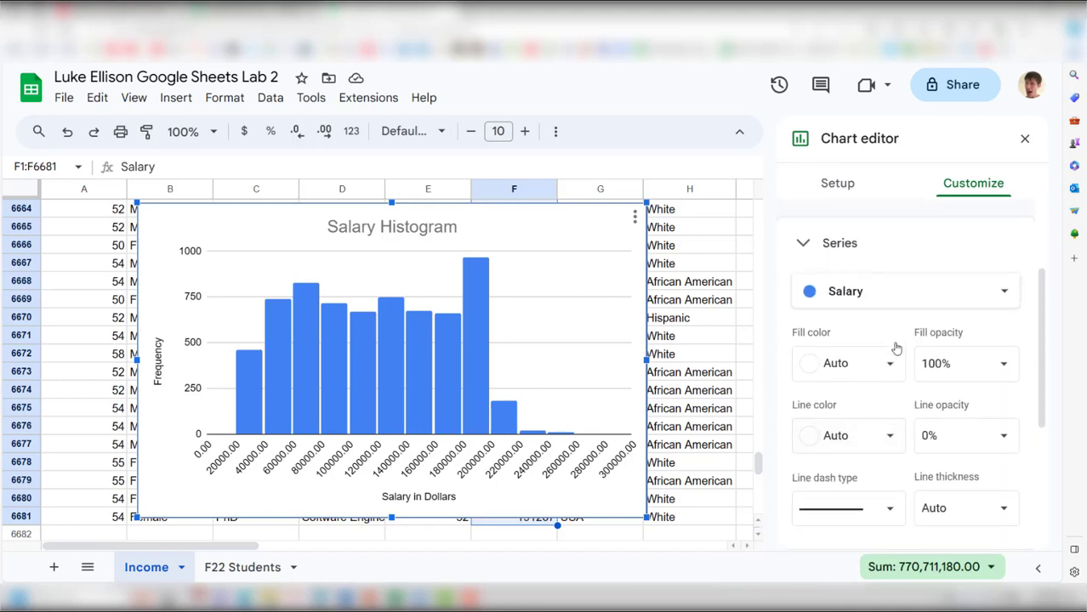
scroll(895, 348, "up", 2)
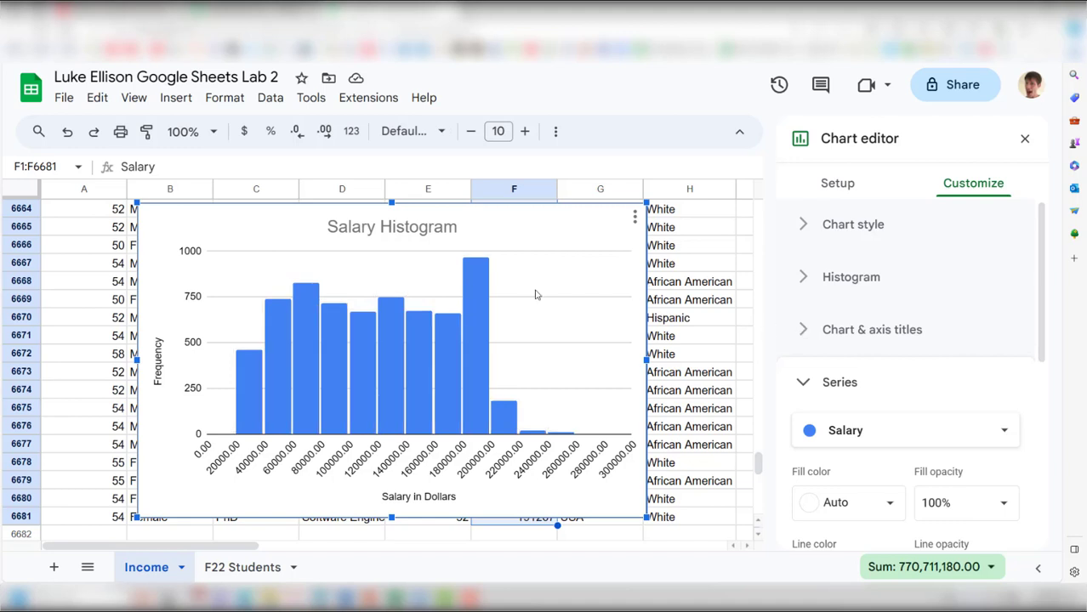
scroll(799, 387, "down", 5)
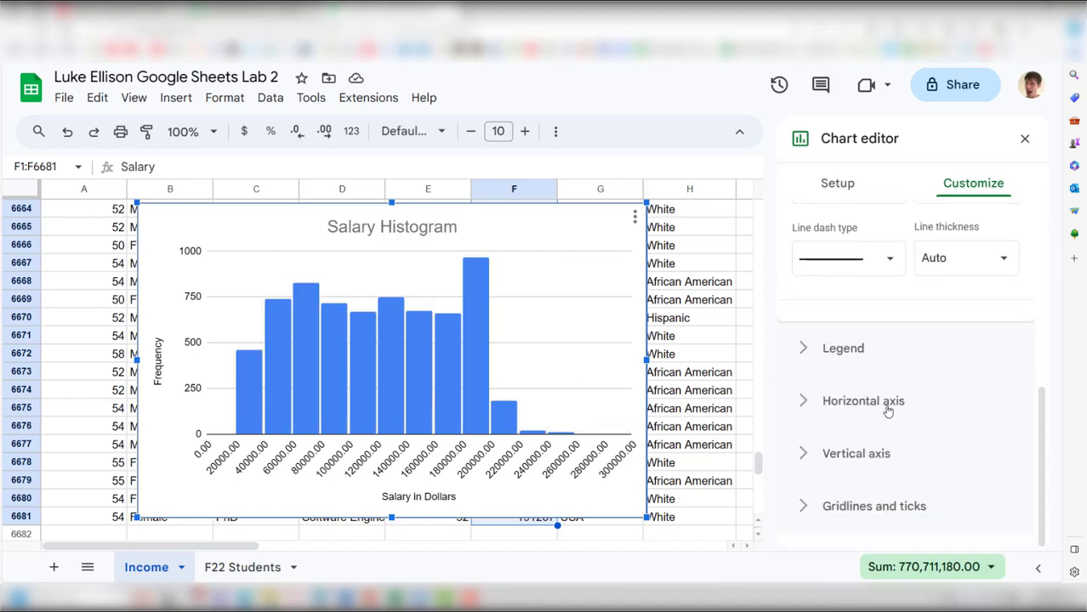
left_click(244, 359)
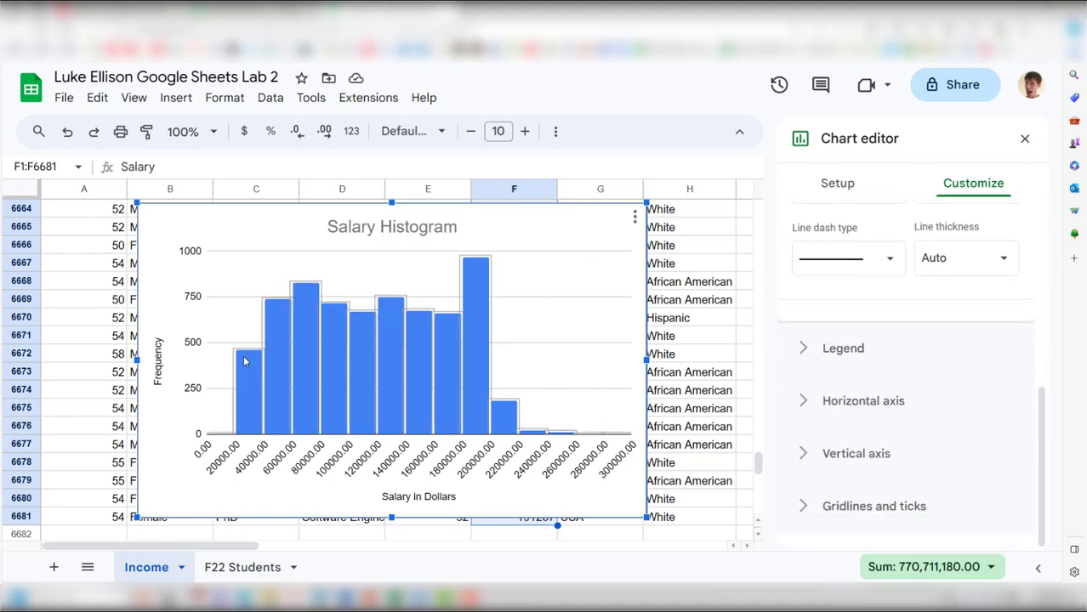
scroll(900, 349, "up", 5)
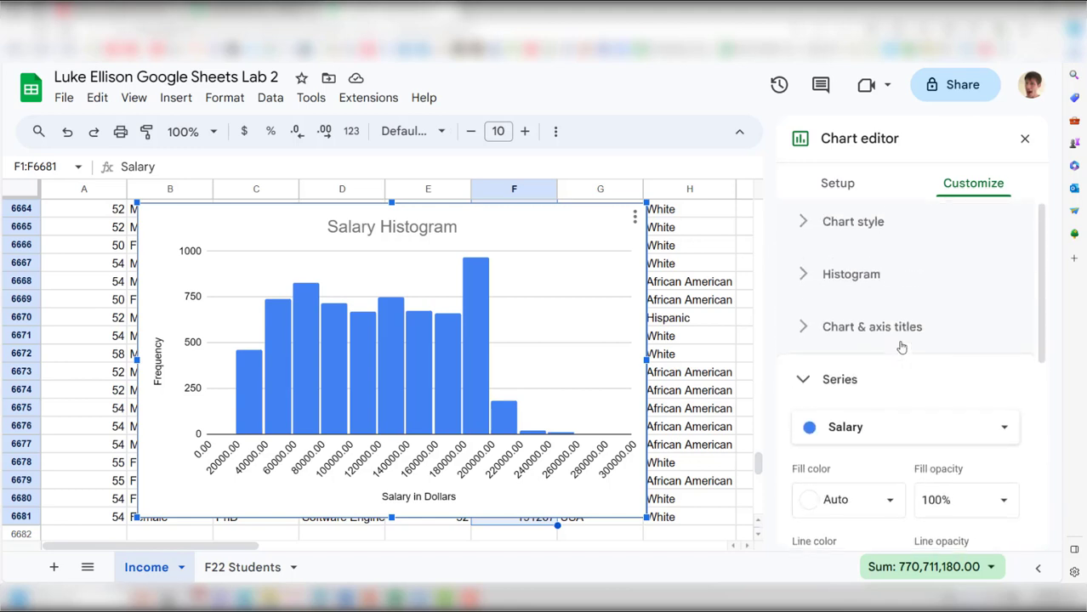
left_click(898, 228)
left_click(898, 228)
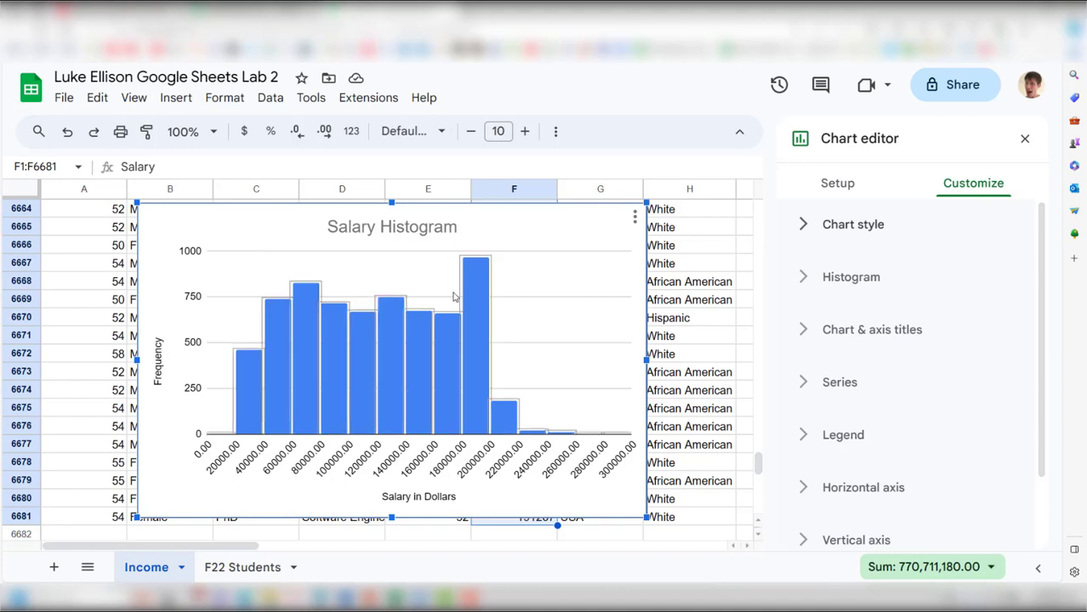
Step: Move the Salary chart to its own sheet and rename that sheet "Salary Histogram"
left_click(635, 217)
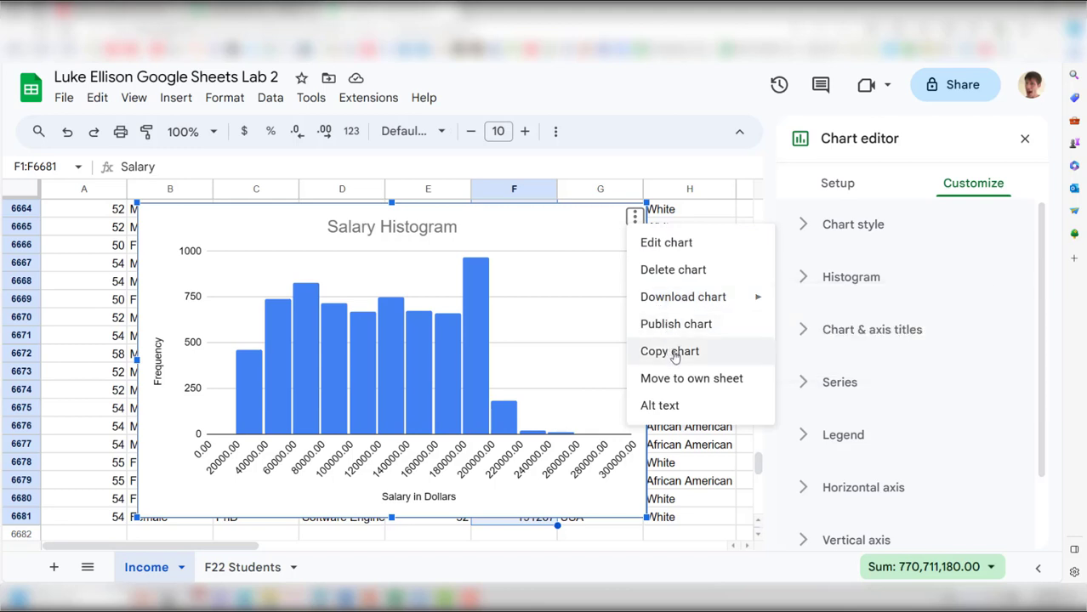
left_click(682, 379)
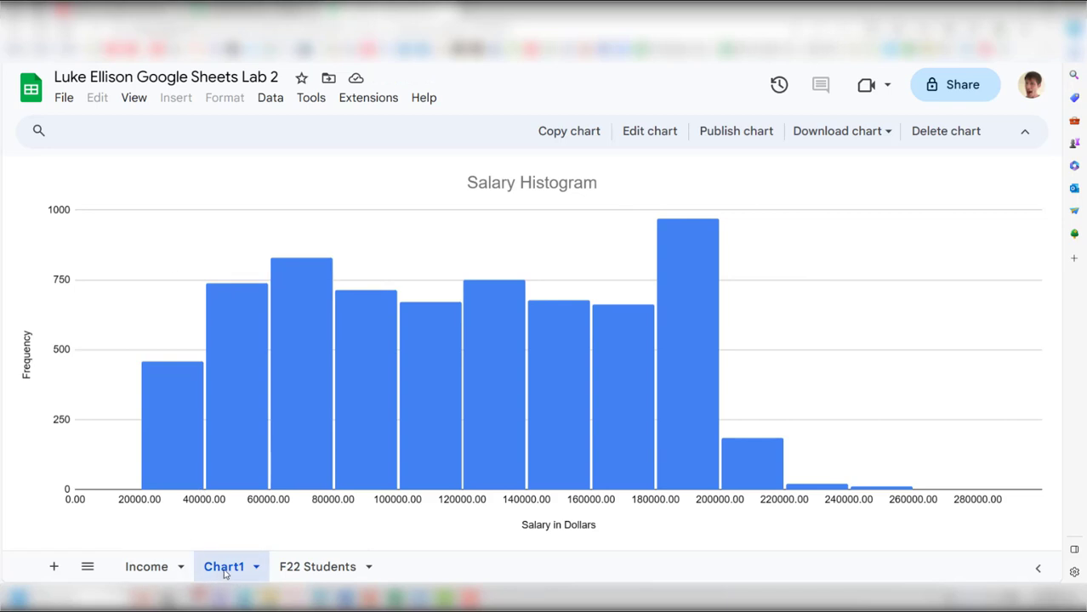
double_click(223, 569)
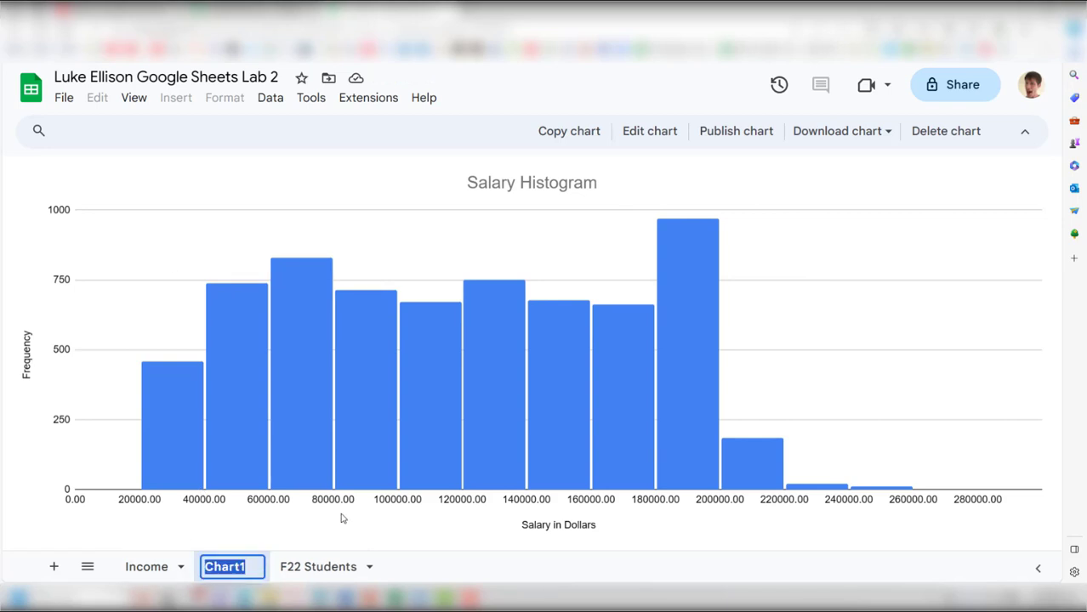
type("Salary Hi")
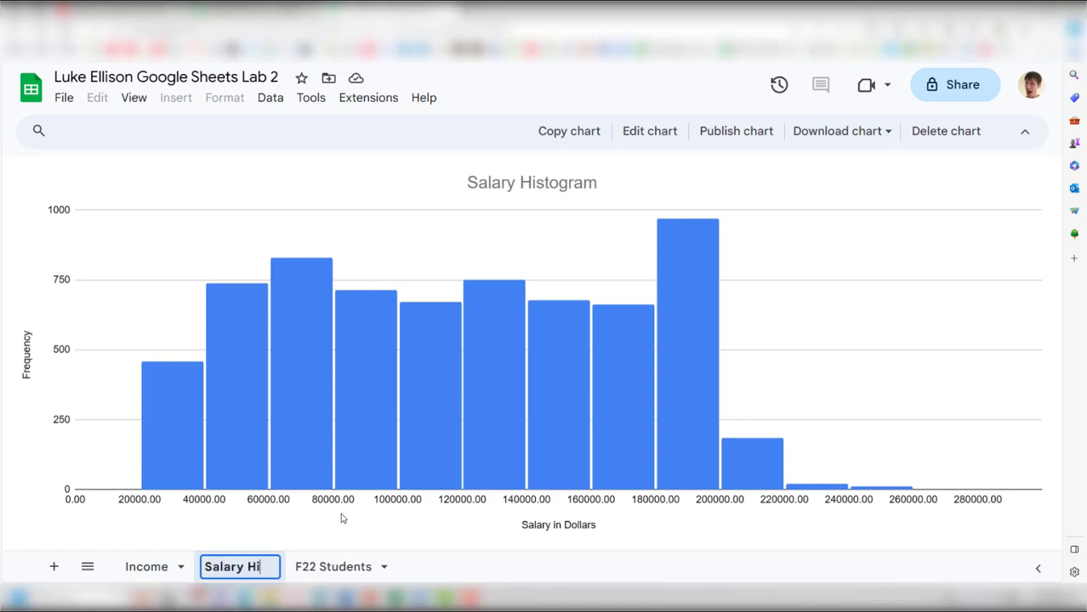
type("stogram")
key("Return")
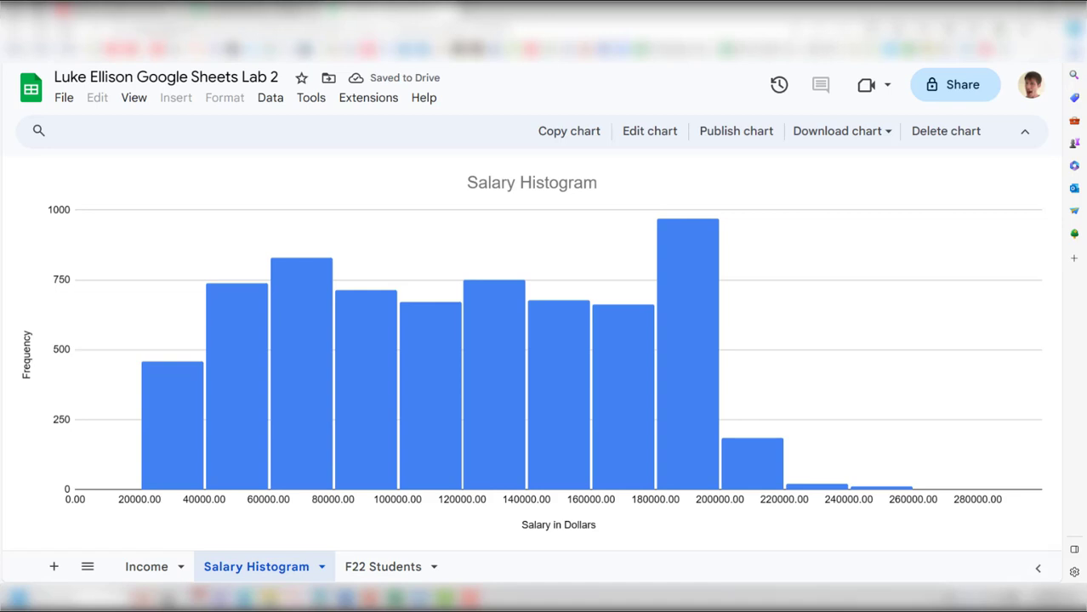
Step: Return to the Income sheet and go to the Race header cell H1 in the first row
left_click(143, 568)
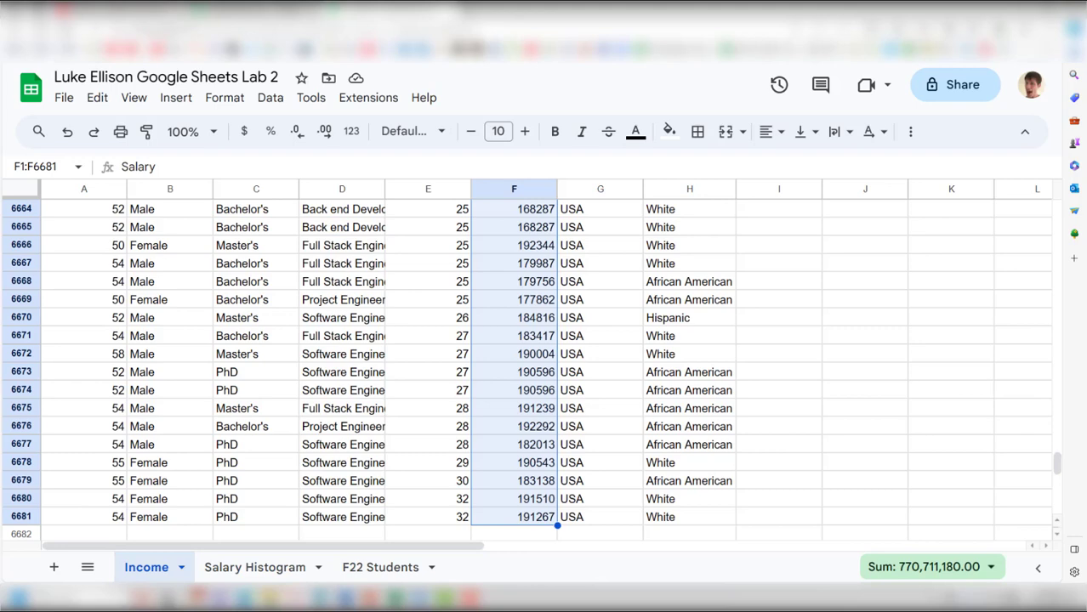
left_click(616, 302)
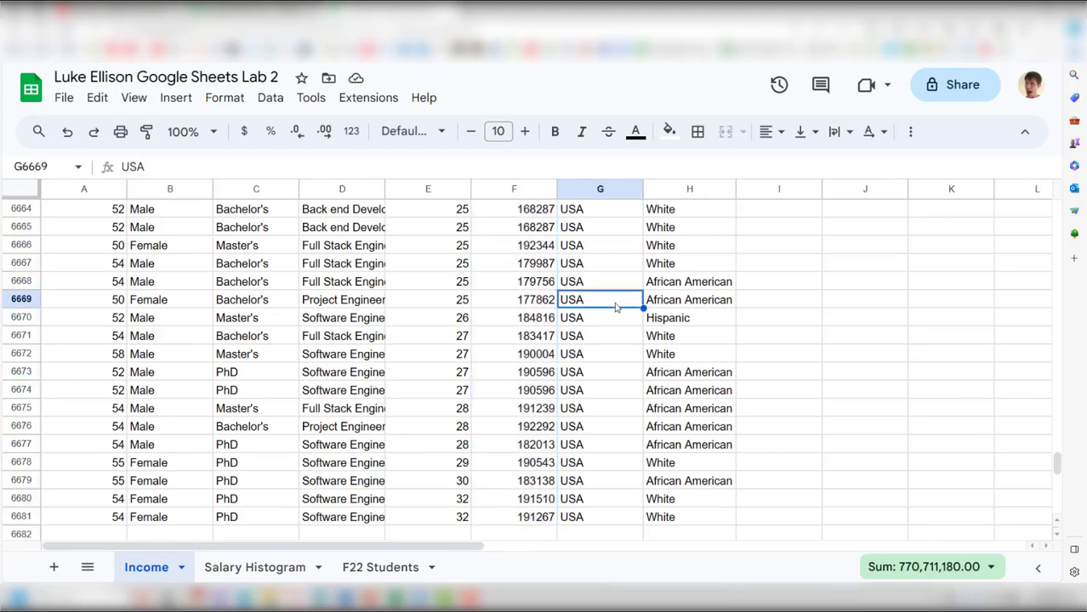
scroll(575, 382, "up", 3)
scroll(576, 344, "down", 4)
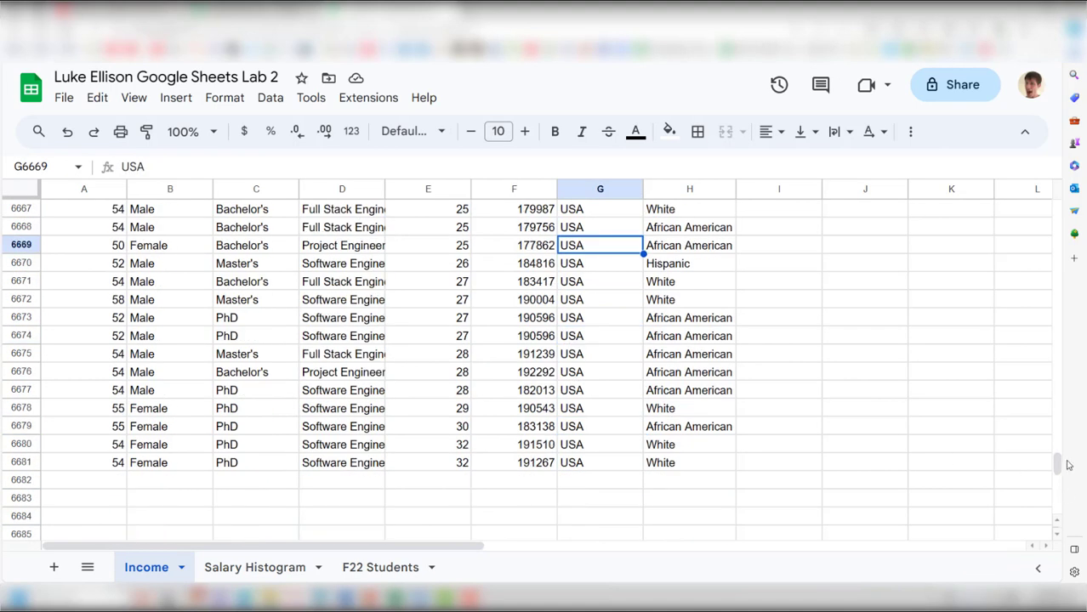
left_click_drag(1058, 465, 1014, 449)
left_click(621, 391)
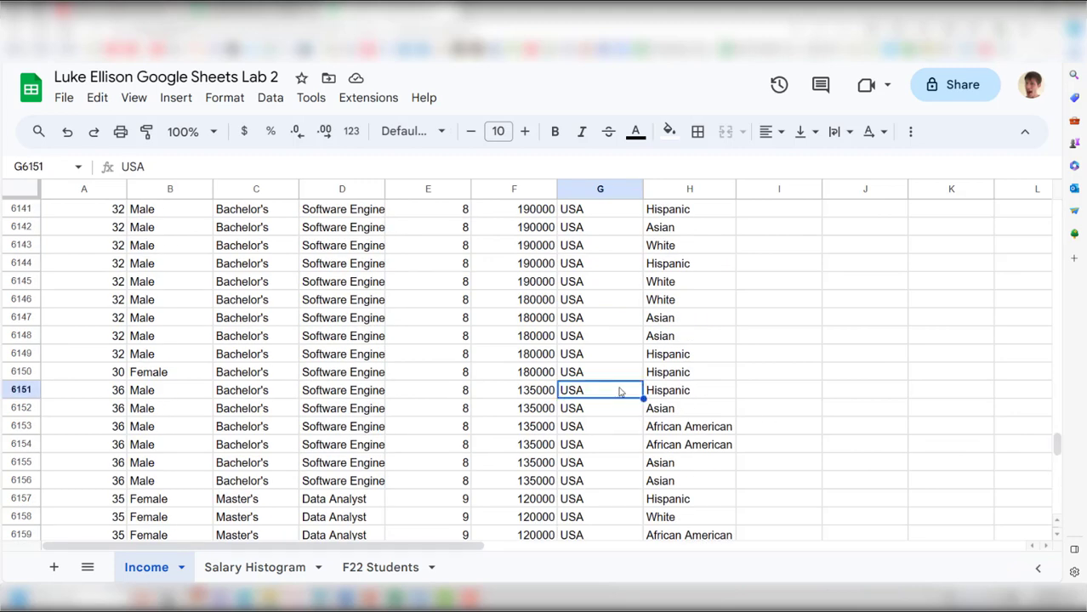
key("ctrl+Up")
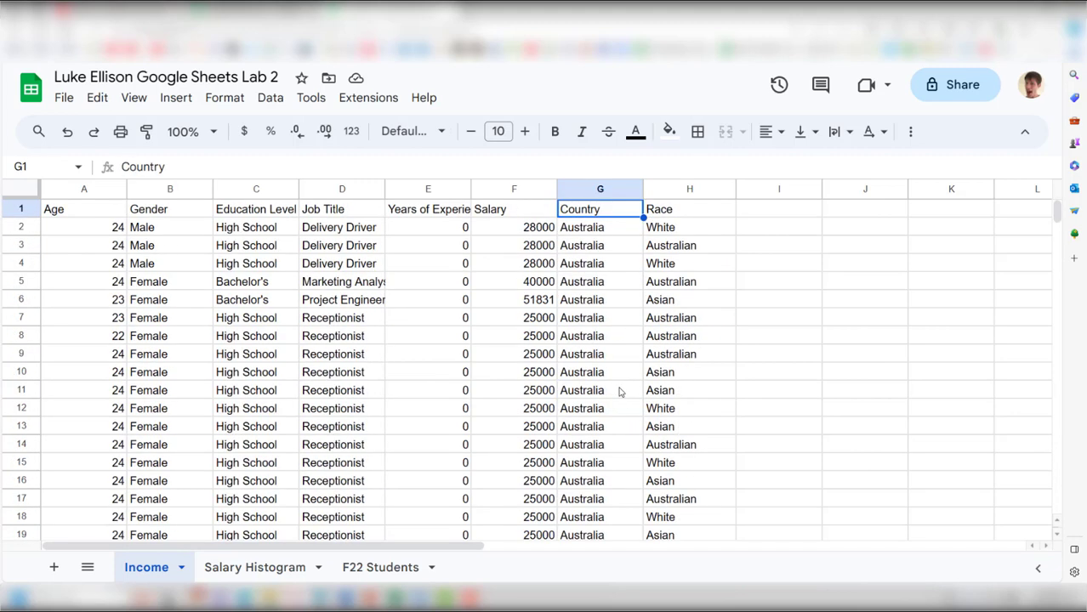
key("Right")
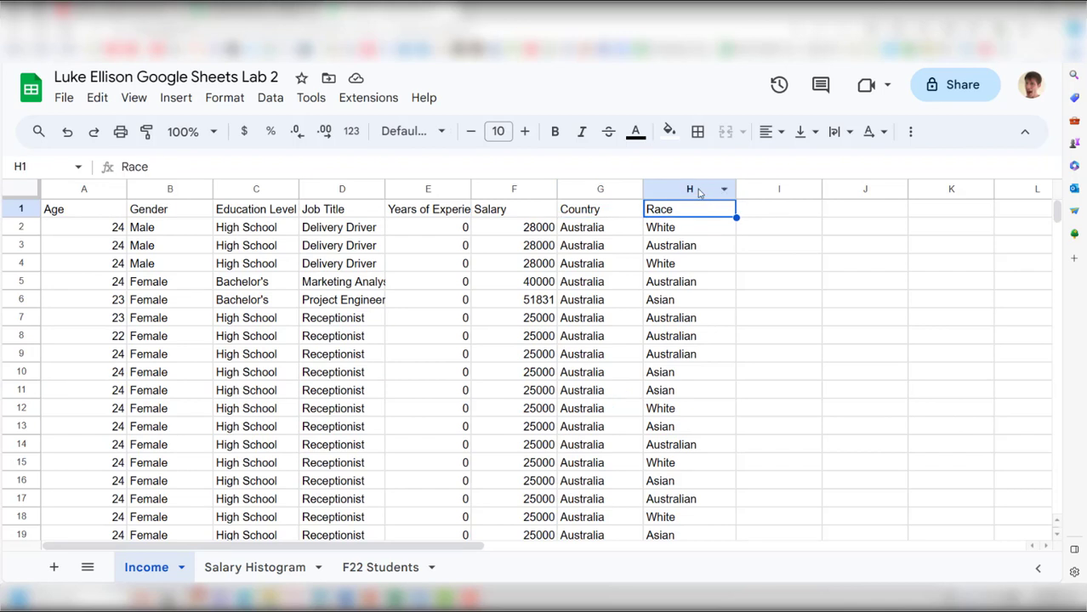
Step: Insert a column chart from the entire Race column and aggregate its x-axis values
left_click(689, 188)
left_click(179, 98)
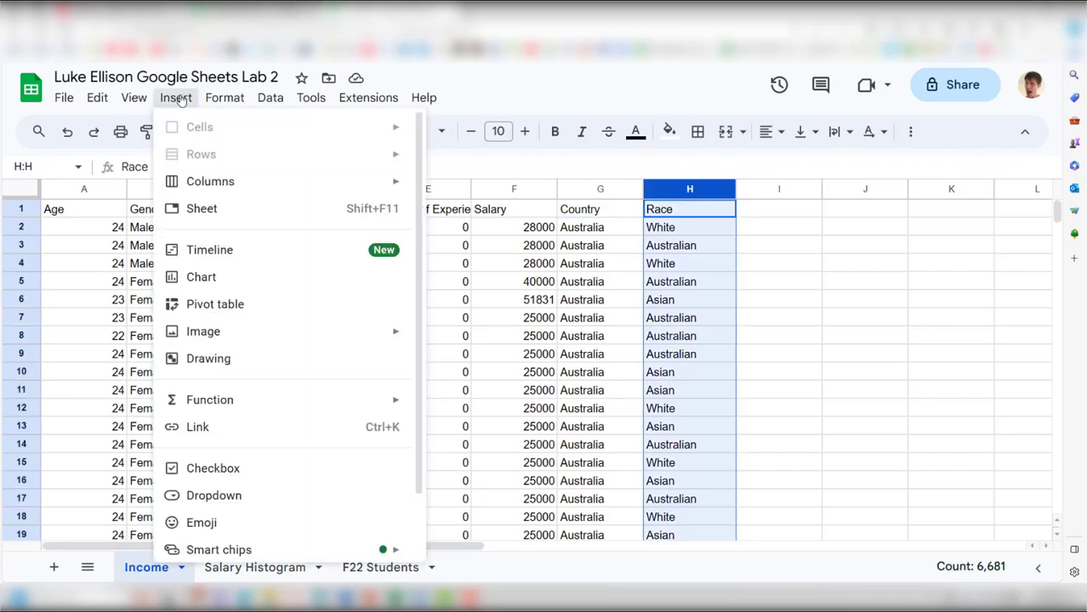
left_click(225, 274)
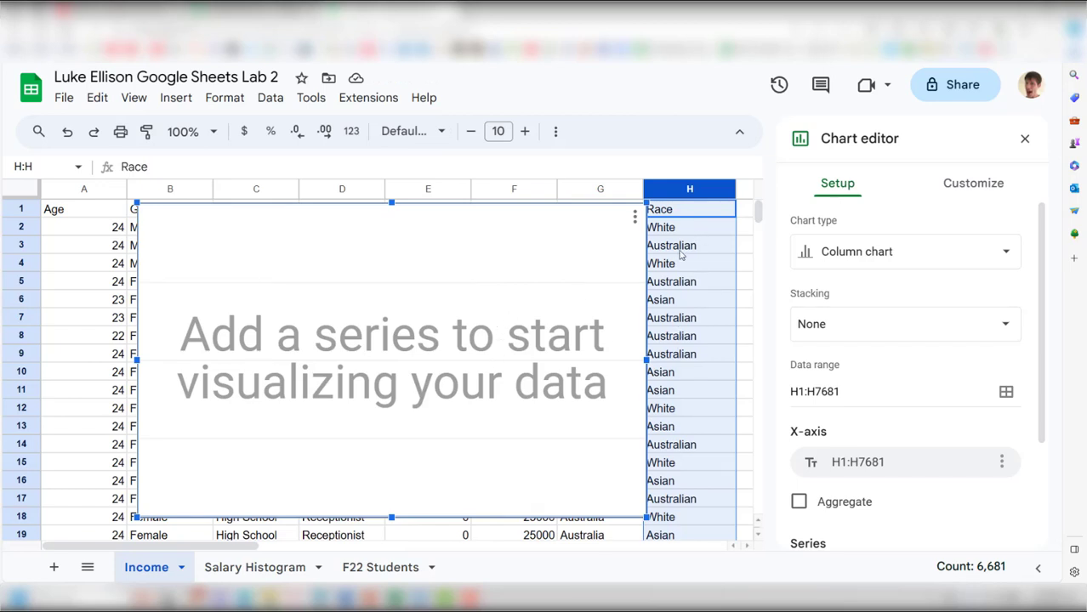
scroll(825, 408, "down", 2)
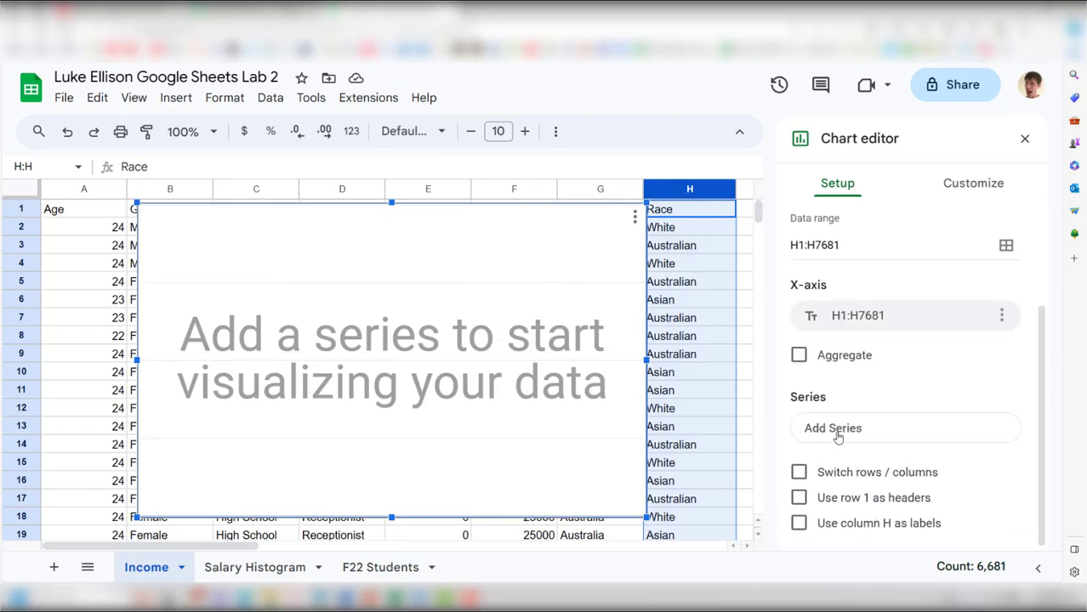
left_click(833, 361)
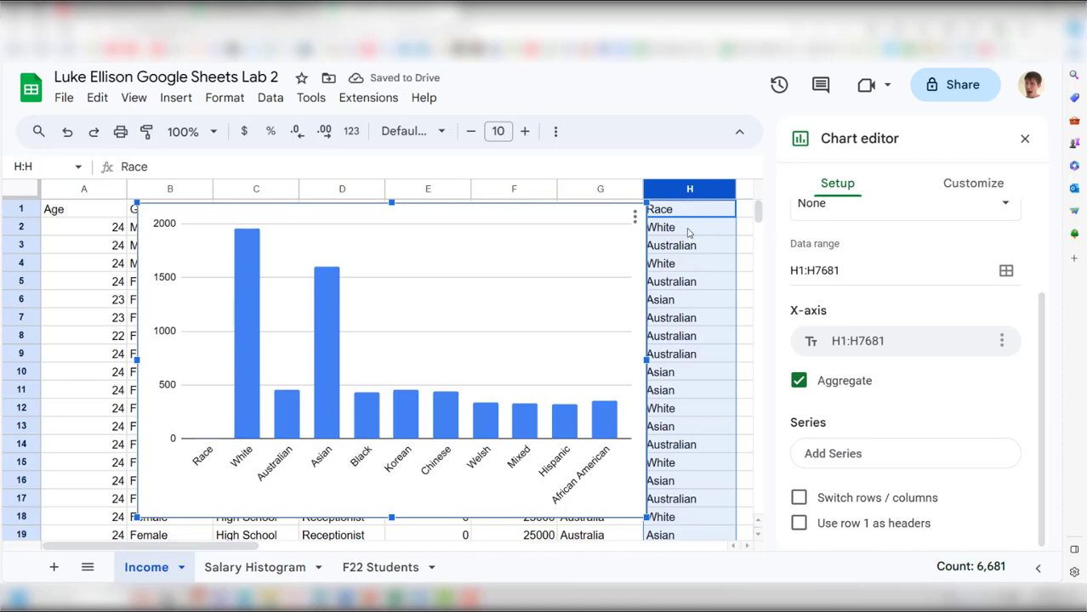
Step: Reopen the Race column chart for editing and make it use row 1 as headers
left_click(689, 228)
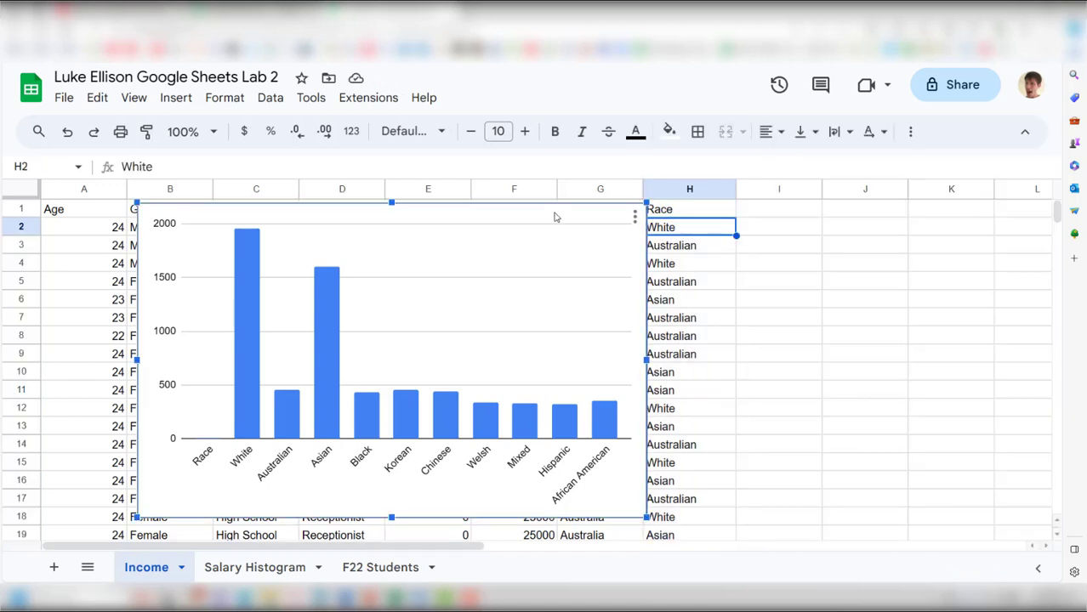
left_click(666, 247)
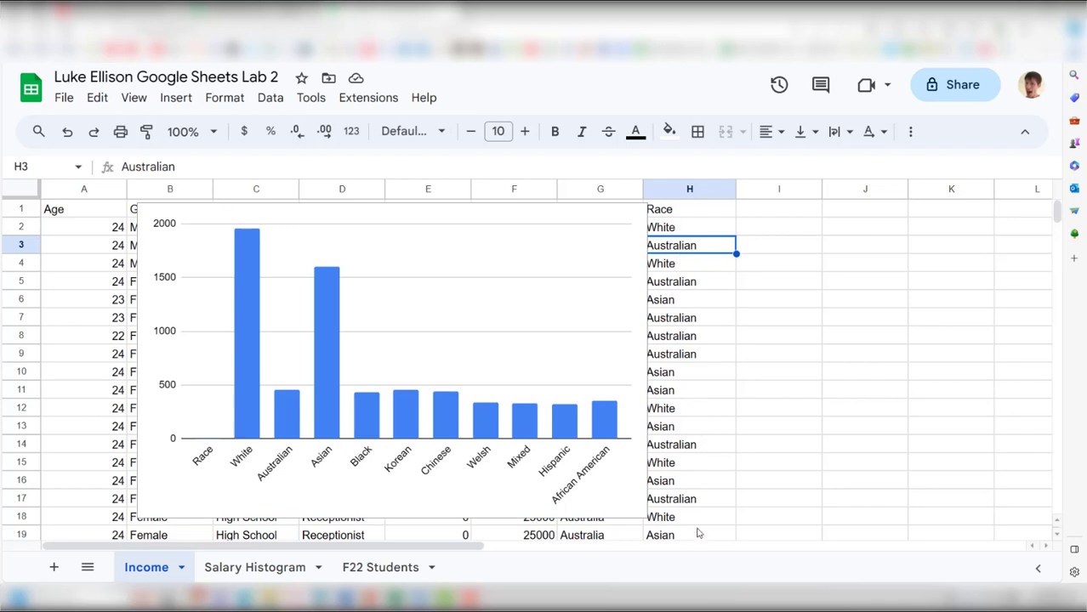
left_click(578, 219)
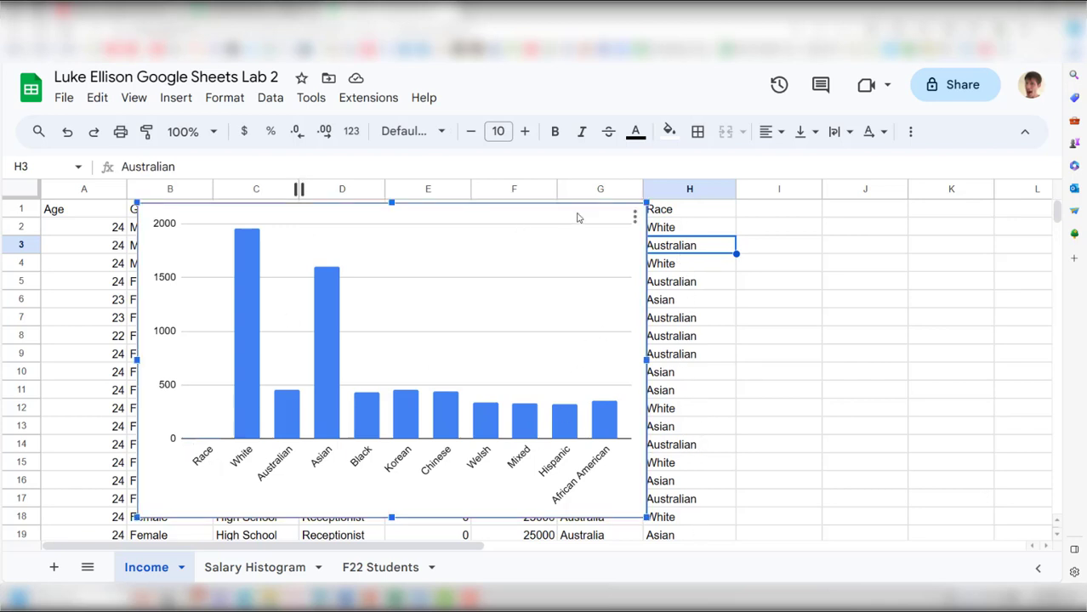
left_click(633, 219)
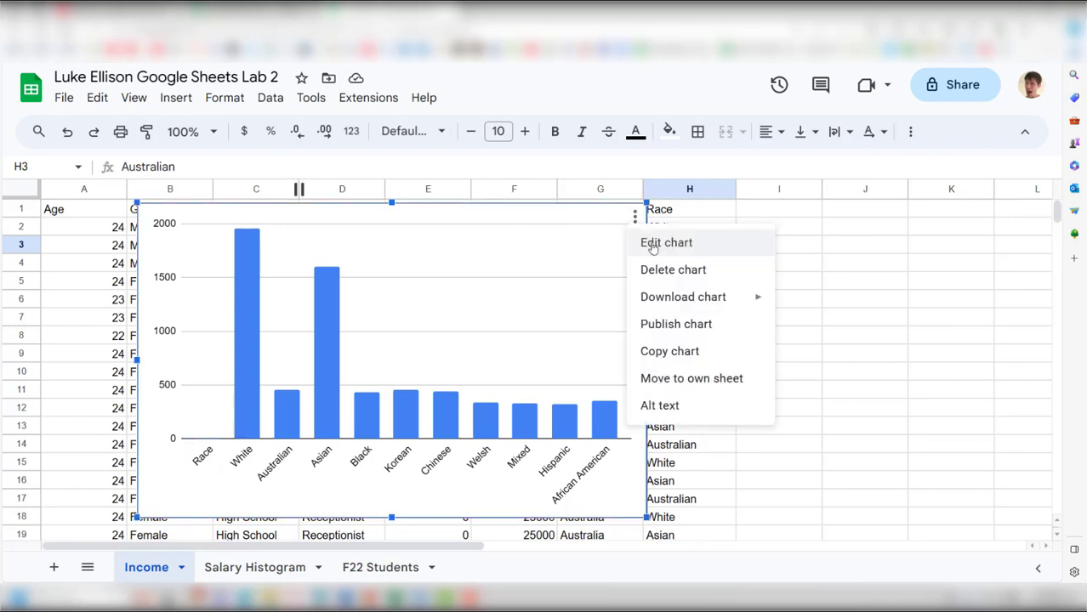
left_click(647, 244)
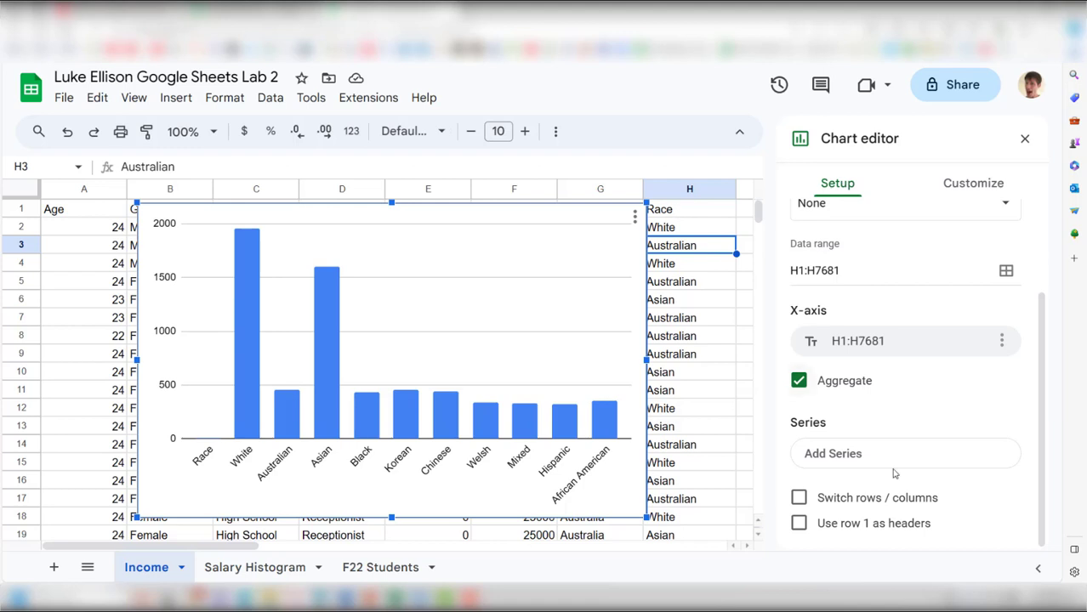
left_click(824, 527)
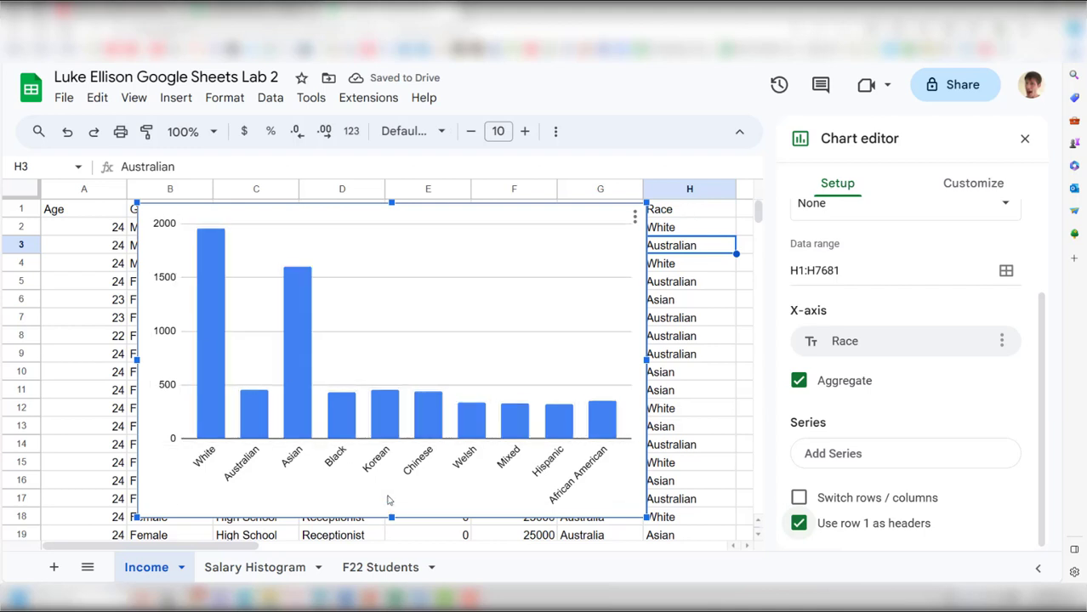
left_click(800, 523)
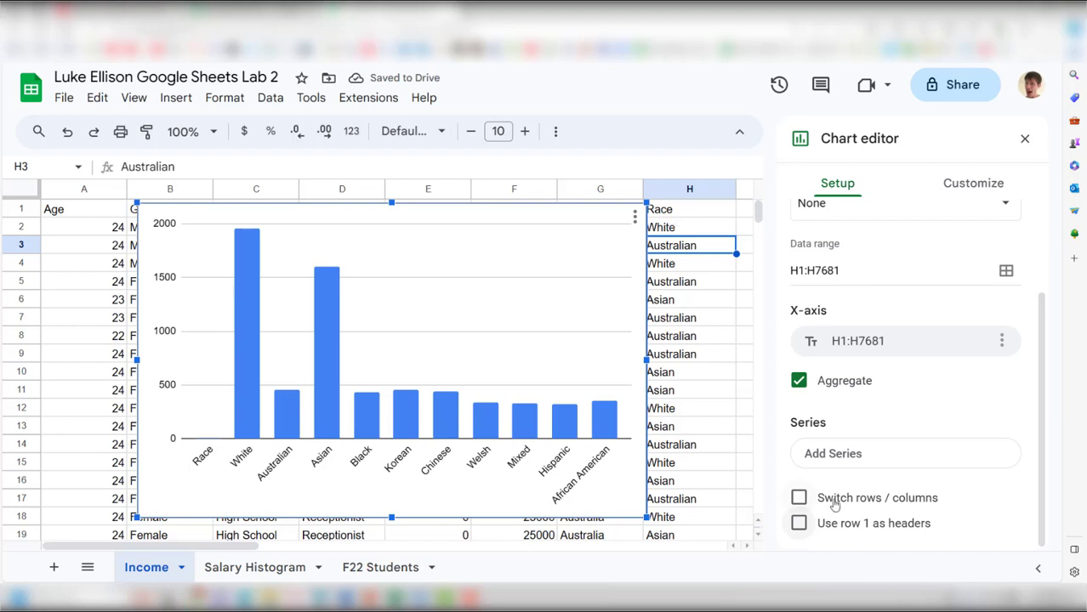
left_click(876, 525)
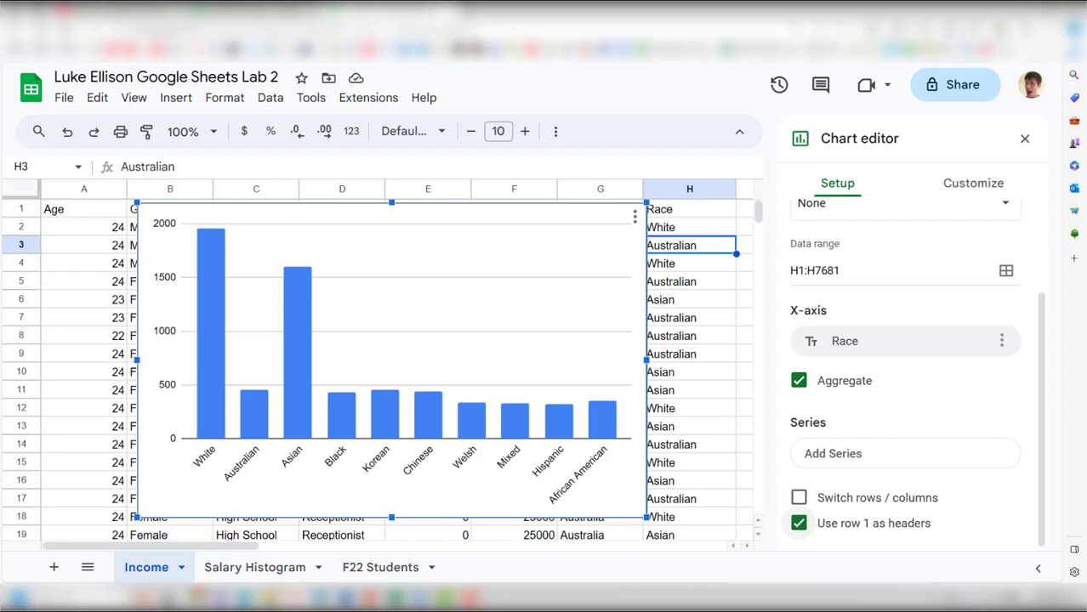
Step: Give the Race column chart the title "Bar Graph of Race" and center it above the chart
left_click(970, 195)
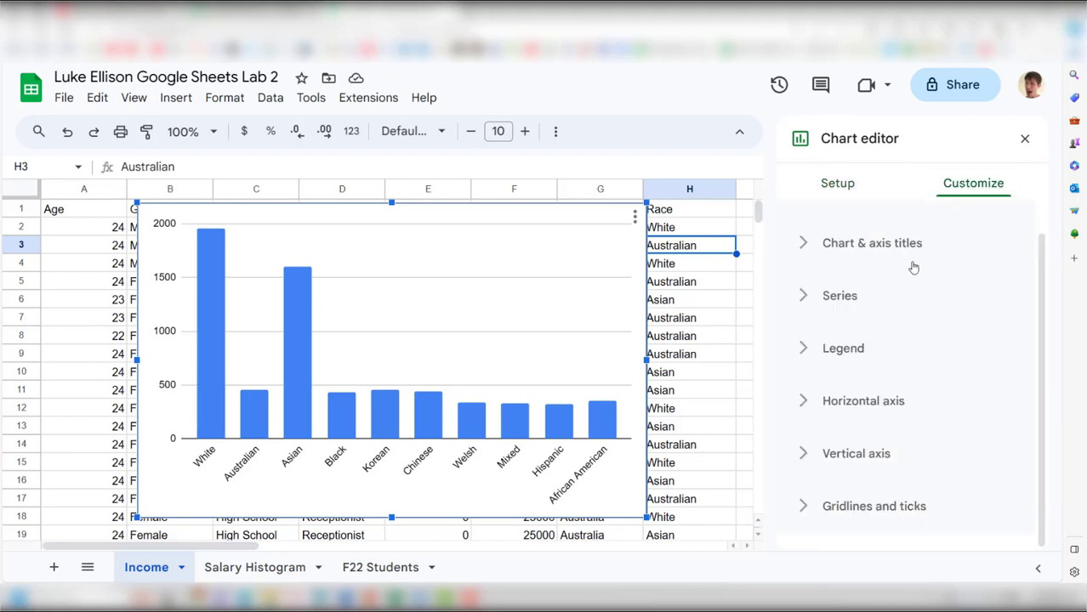
left_click(869, 403)
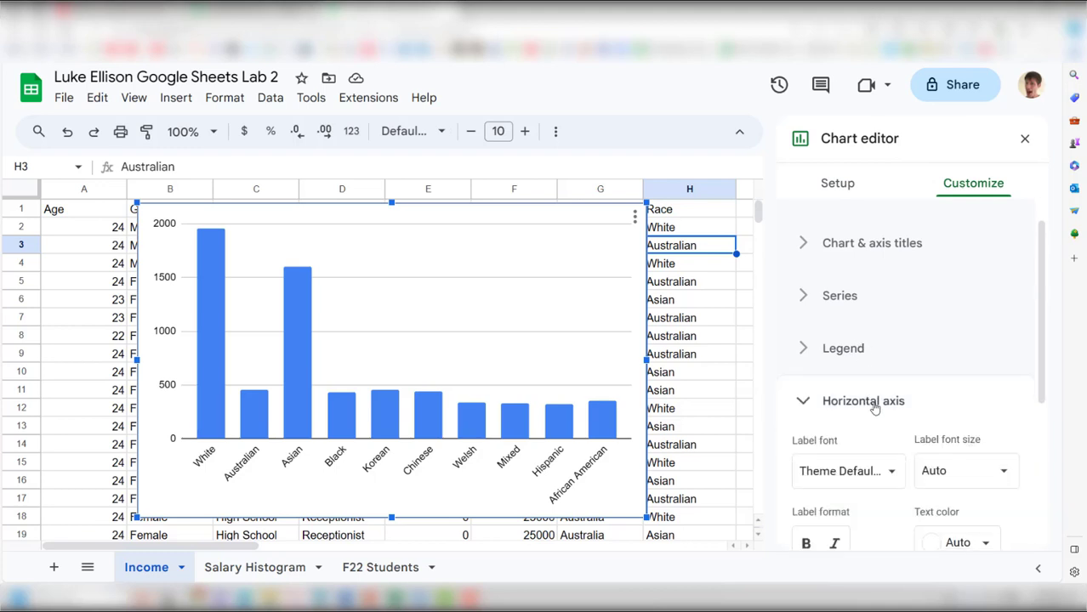
left_click(885, 246)
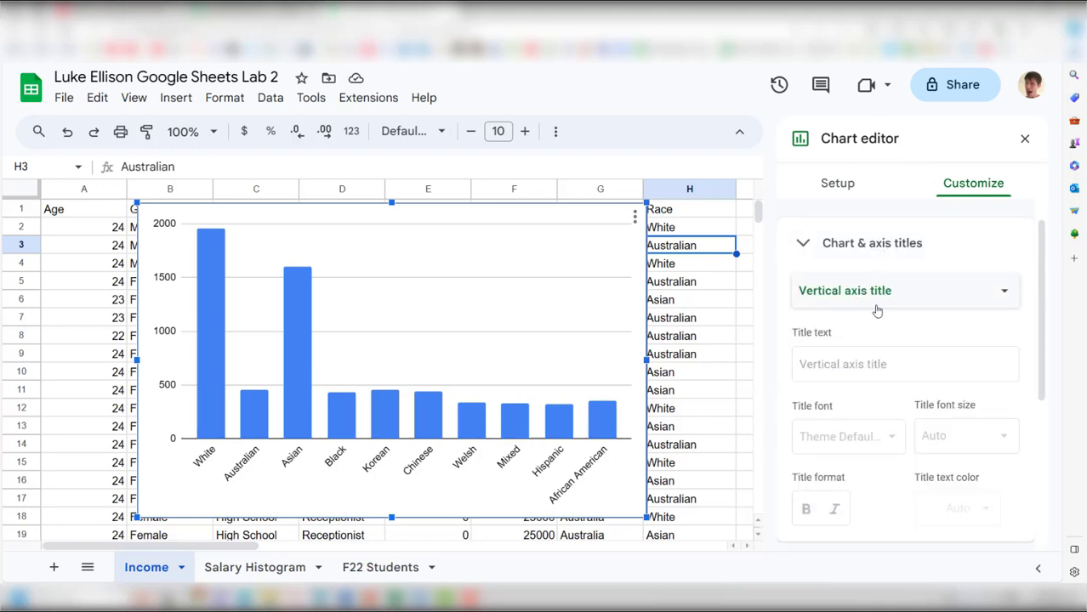
left_click(871, 293)
left_click(873, 216)
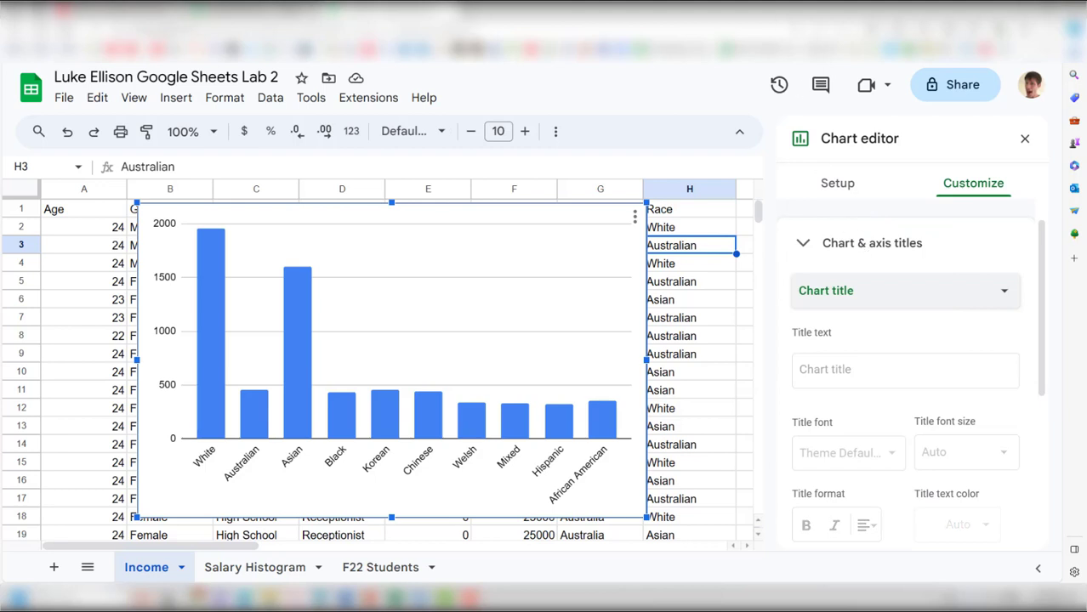
left_click(842, 367)
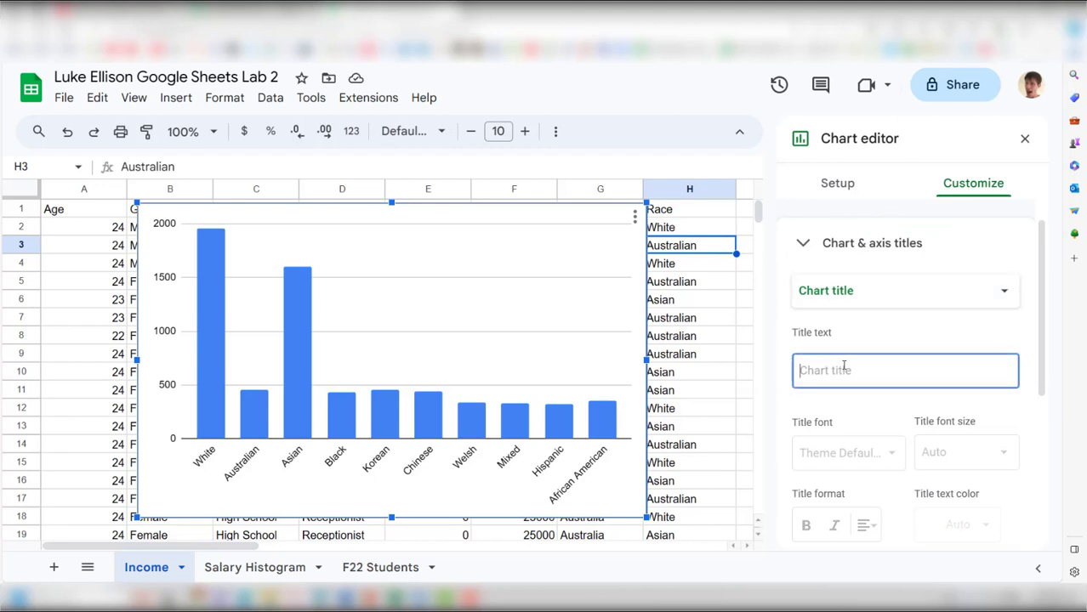
type("Bar Graph of Rac")
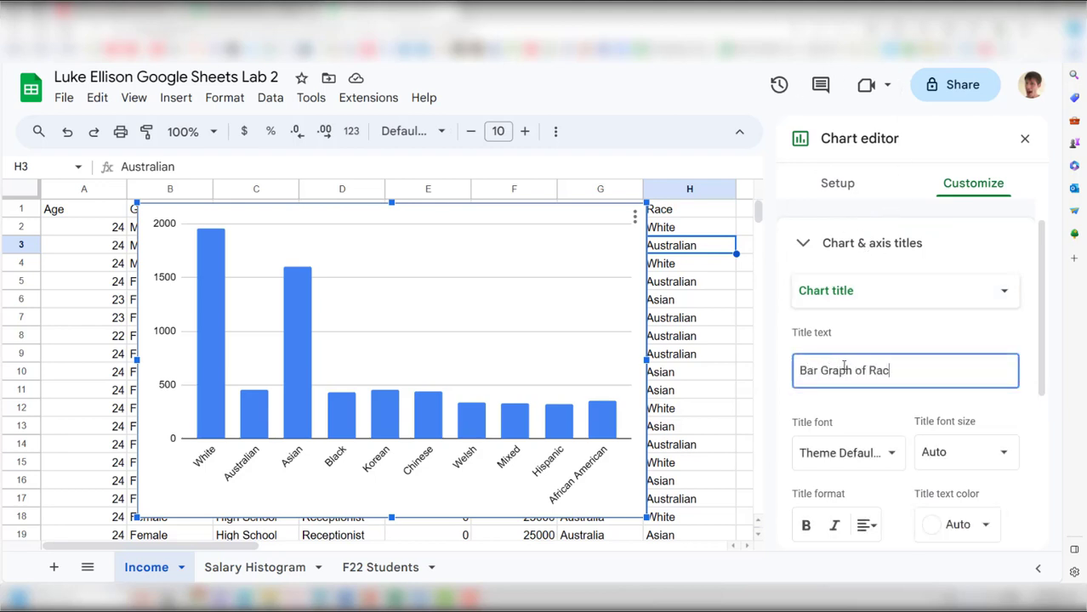
type("e")
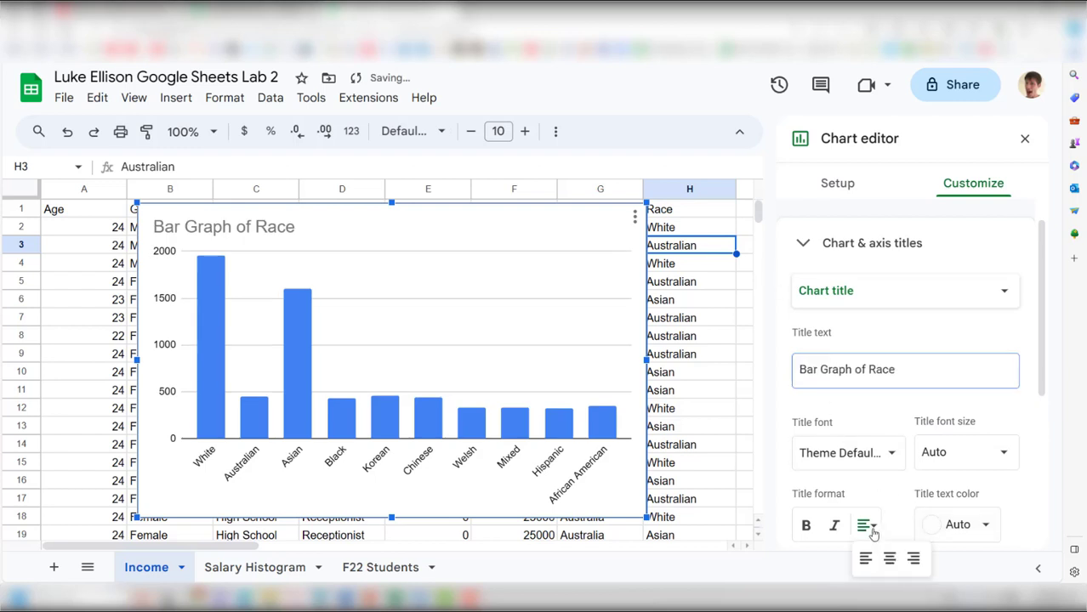
left_click(865, 525)
left_click(888, 558)
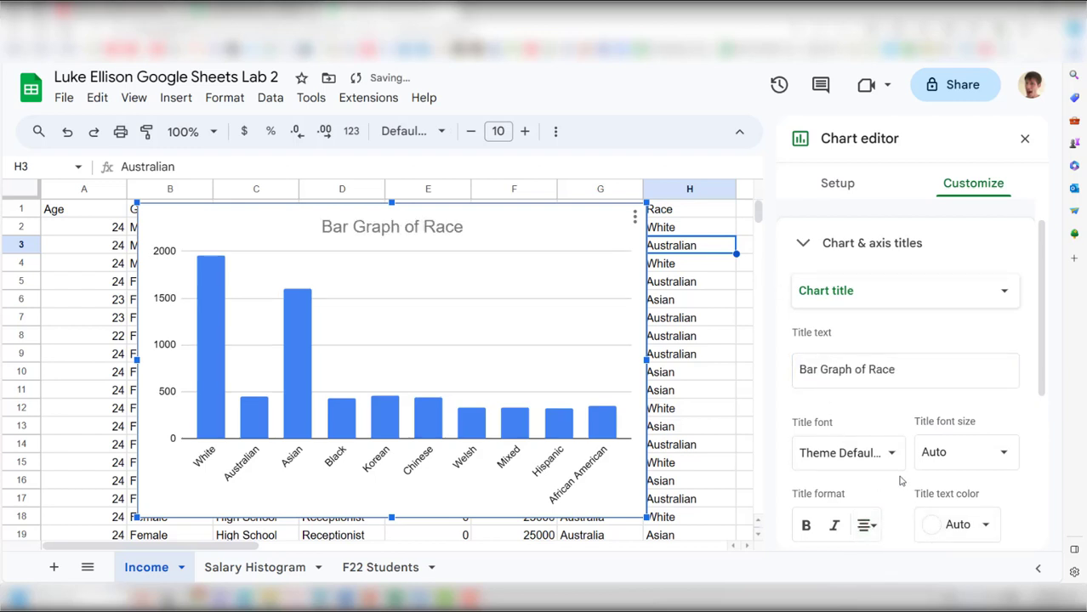
Step: Title the chart's horizontal axis "Race" and its vertical axis "Frequency"
scroll(900, 383, "down", 1)
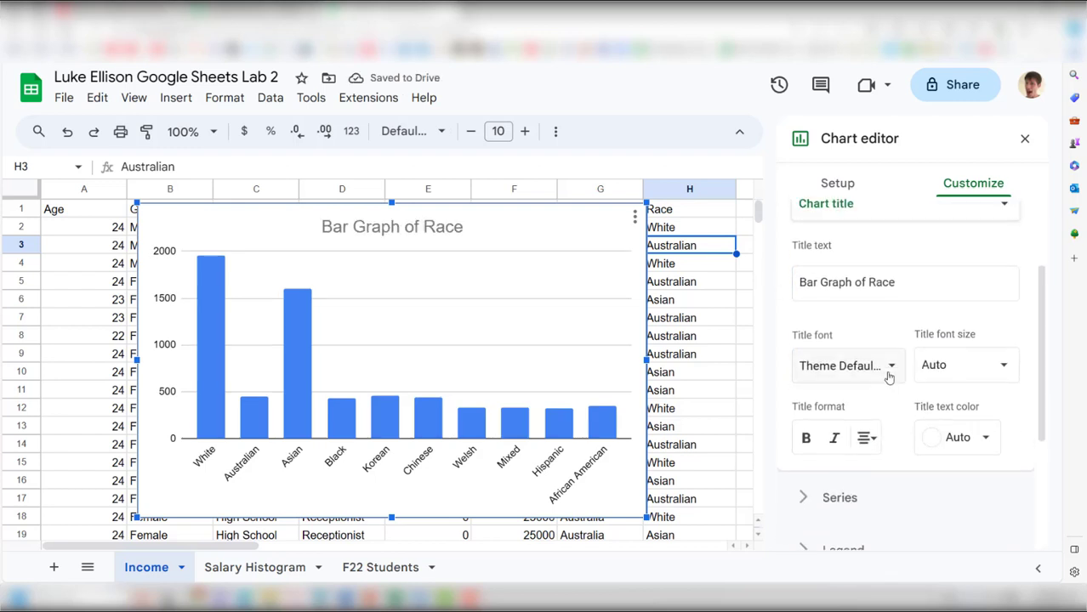
left_click(879, 250)
left_click(880, 289)
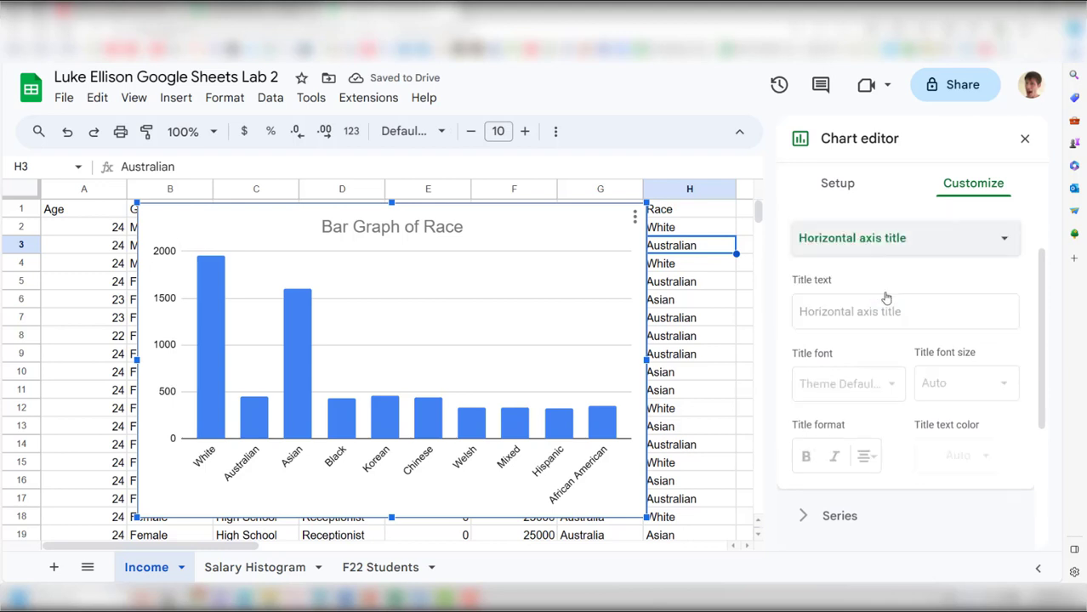
left_click(862, 320)
type("Race")
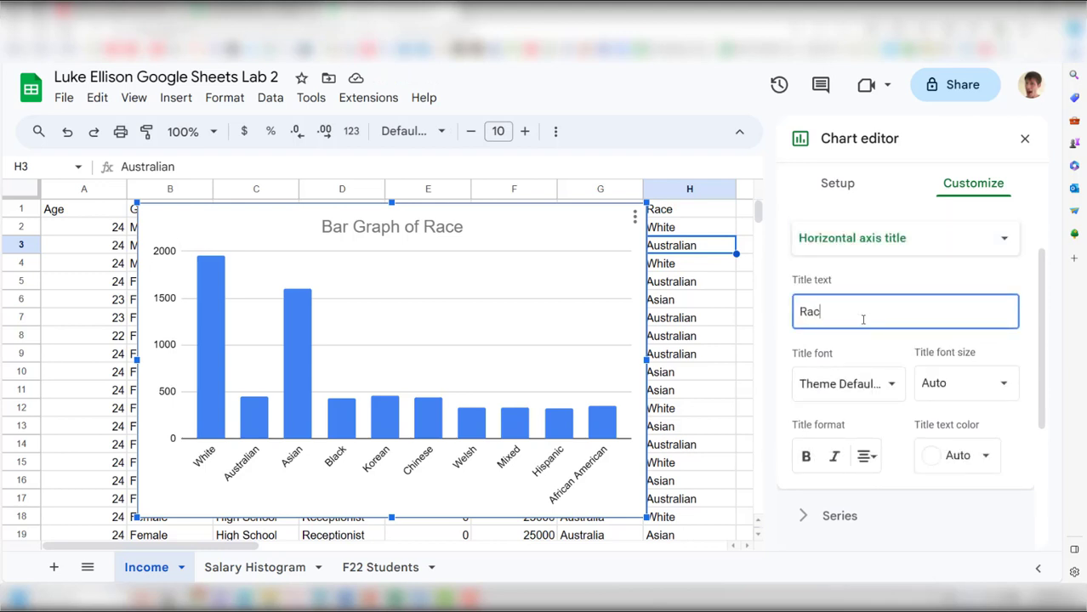
left_click(848, 239)
left_click(859, 261)
left_click(850, 315)
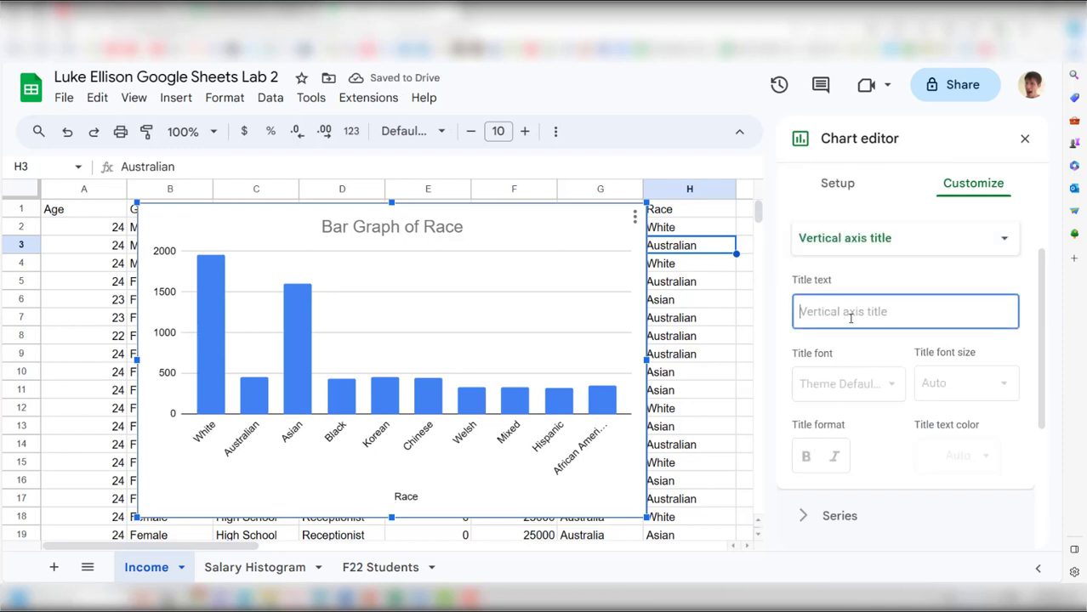
type("Frequency")
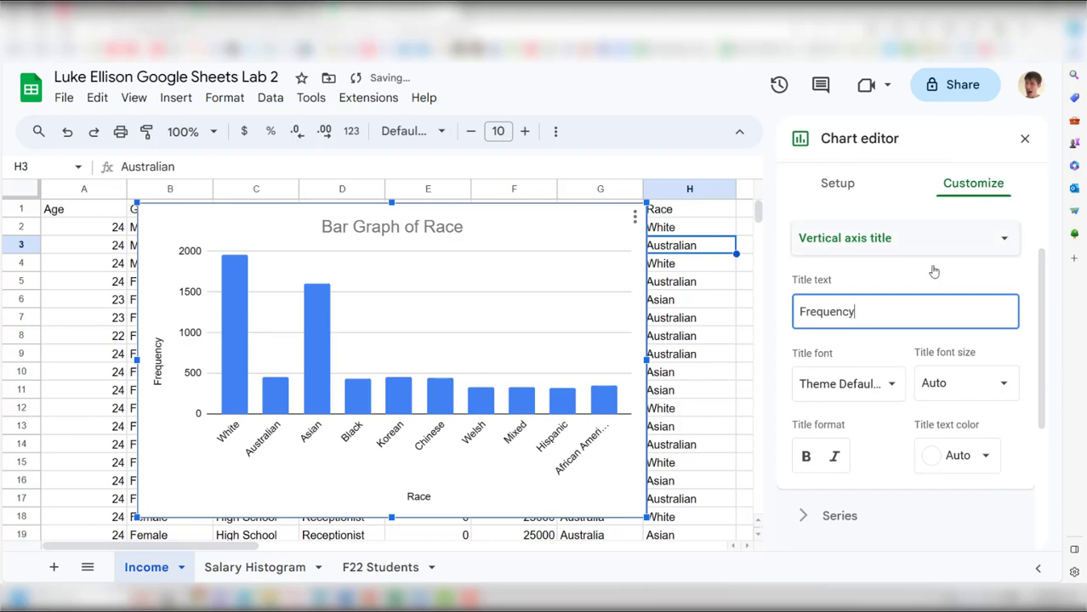
Step: Turn on data labels for the Race chart's series
left_click(963, 201)
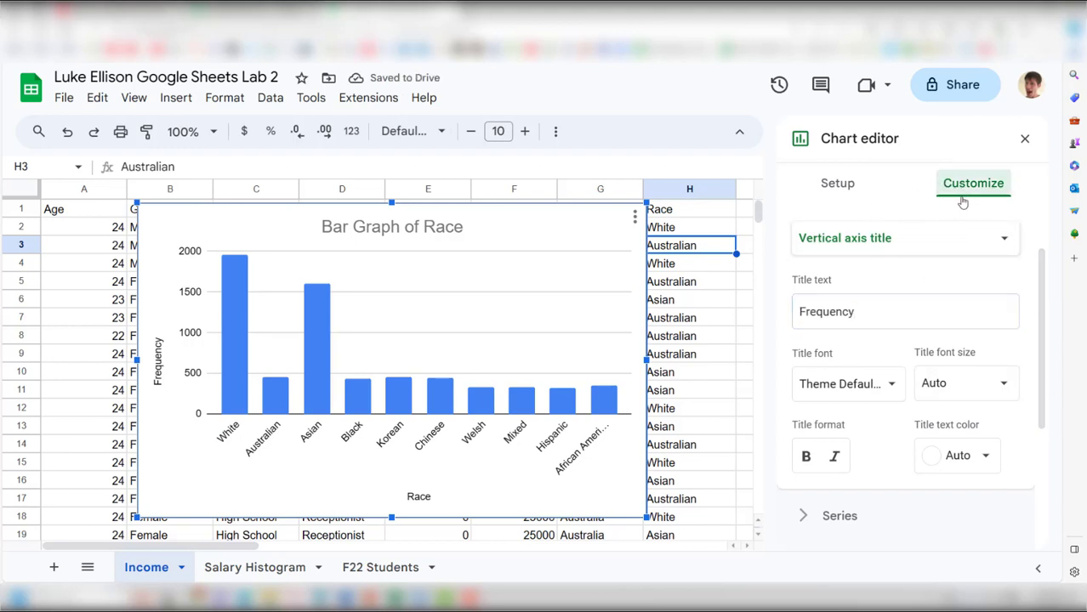
scroll(989, 277, "up", 1)
scroll(934, 286, "down", 4)
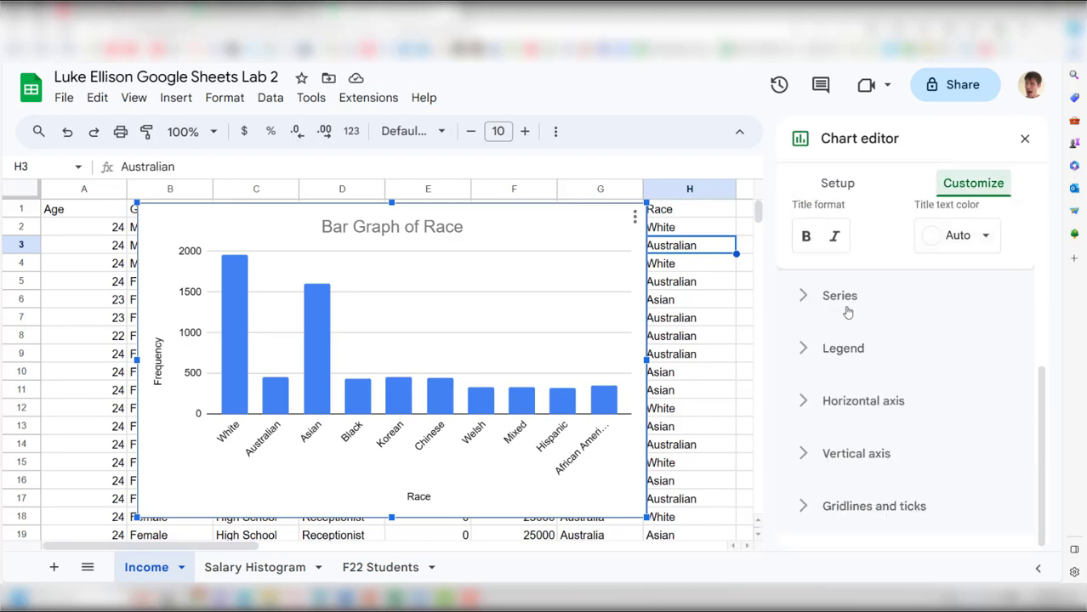
left_click(848, 307)
scroll(842, 382, "down", 2)
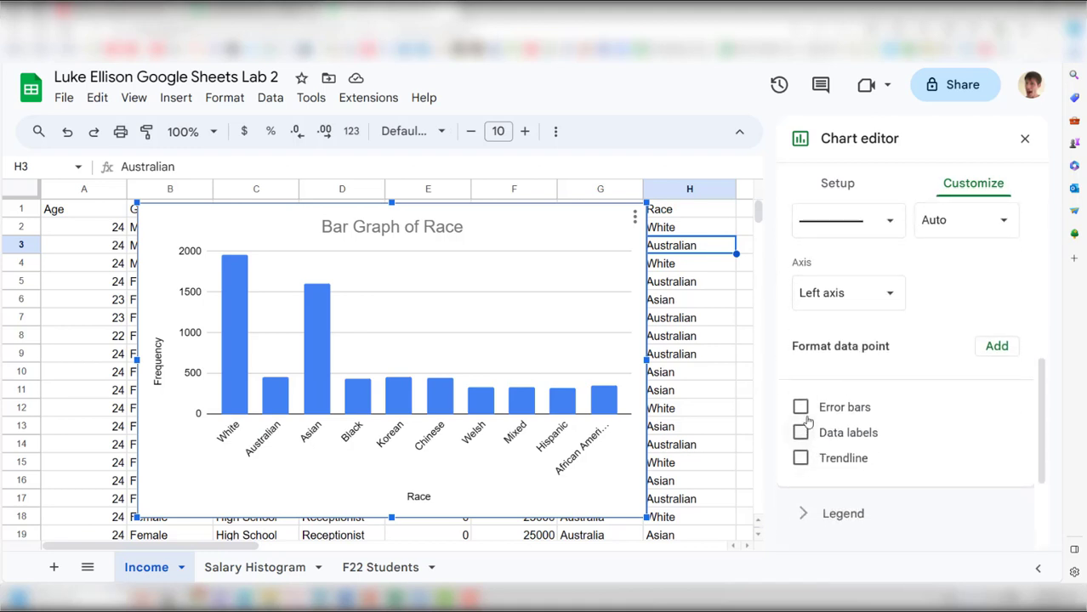
left_click(801, 433)
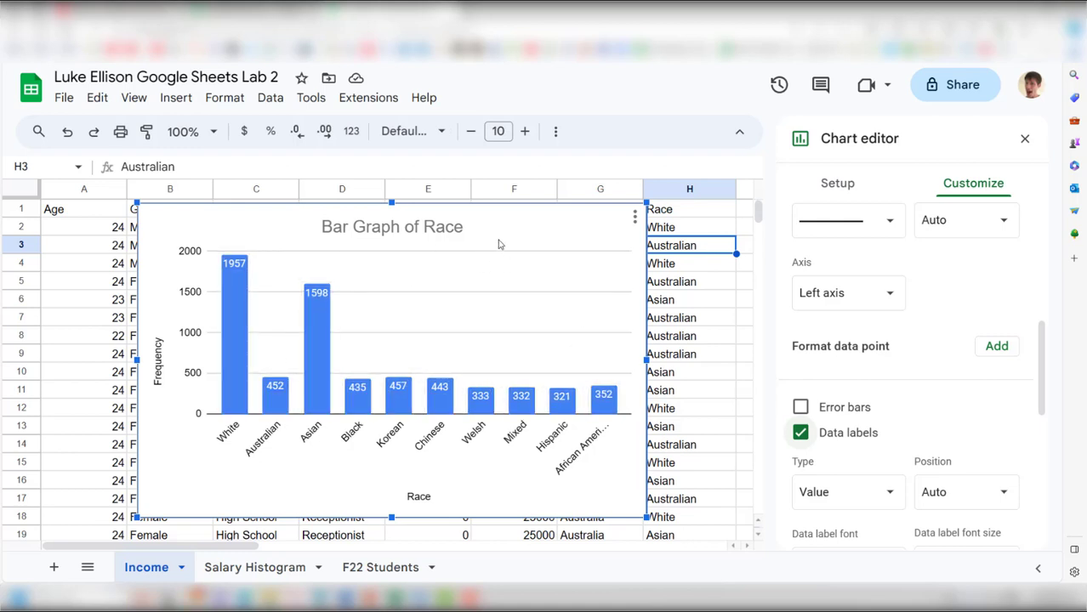
Step: Move the Race chart to its own sheet and rename that sheet "Race Bar Graph"
left_click(635, 218)
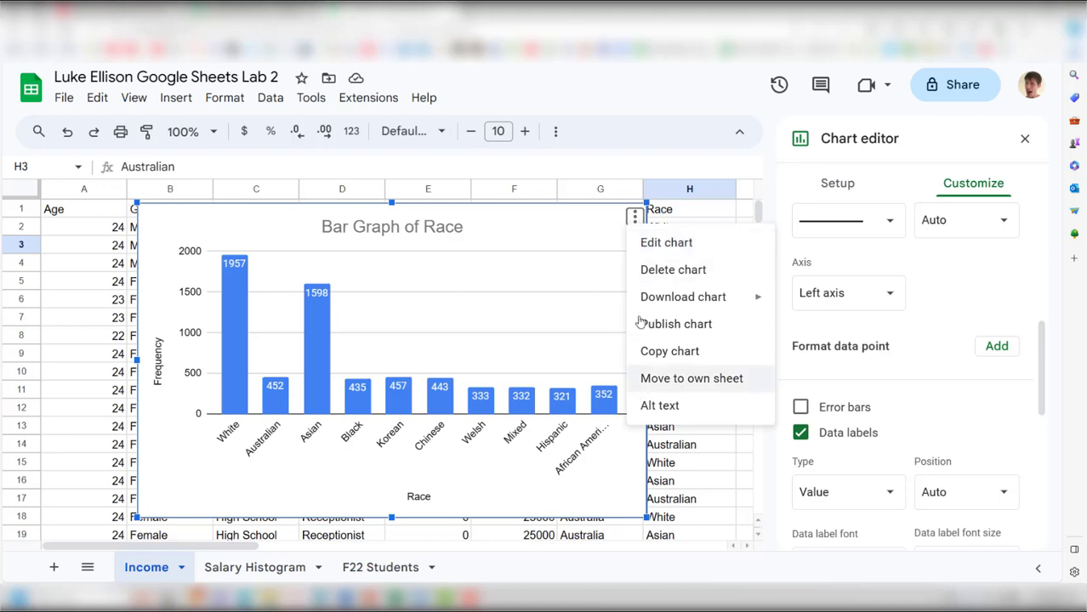
left_click(659, 384)
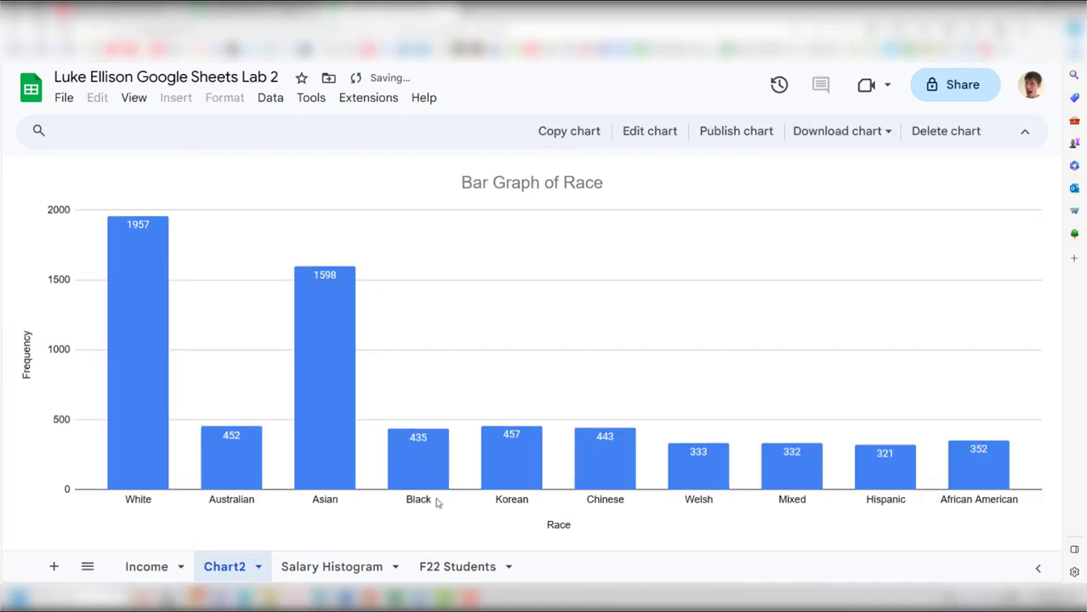
double_click(243, 575)
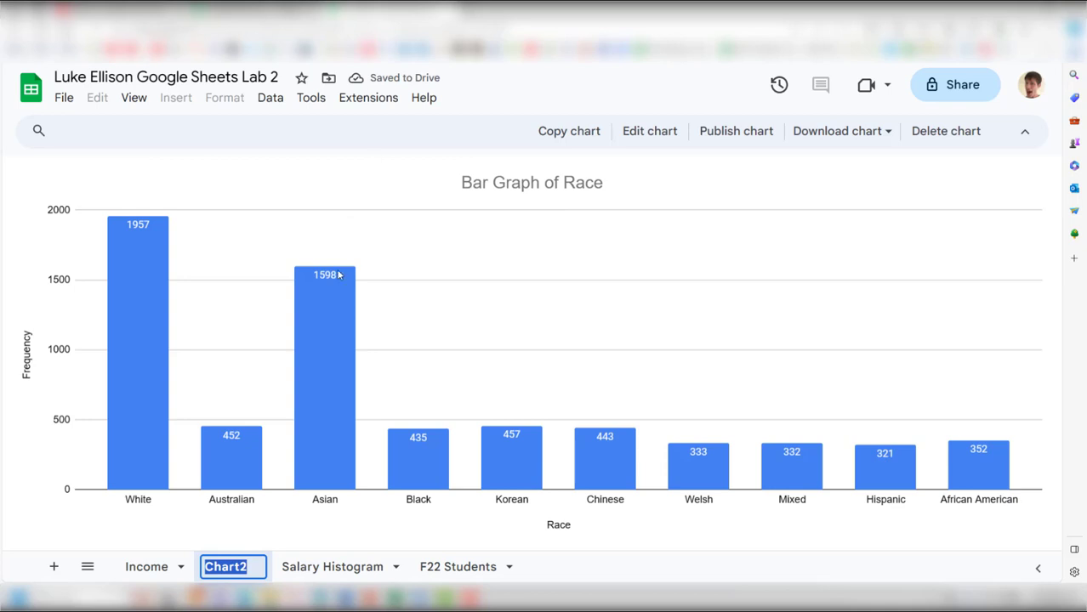
type("Race Bar Graph")
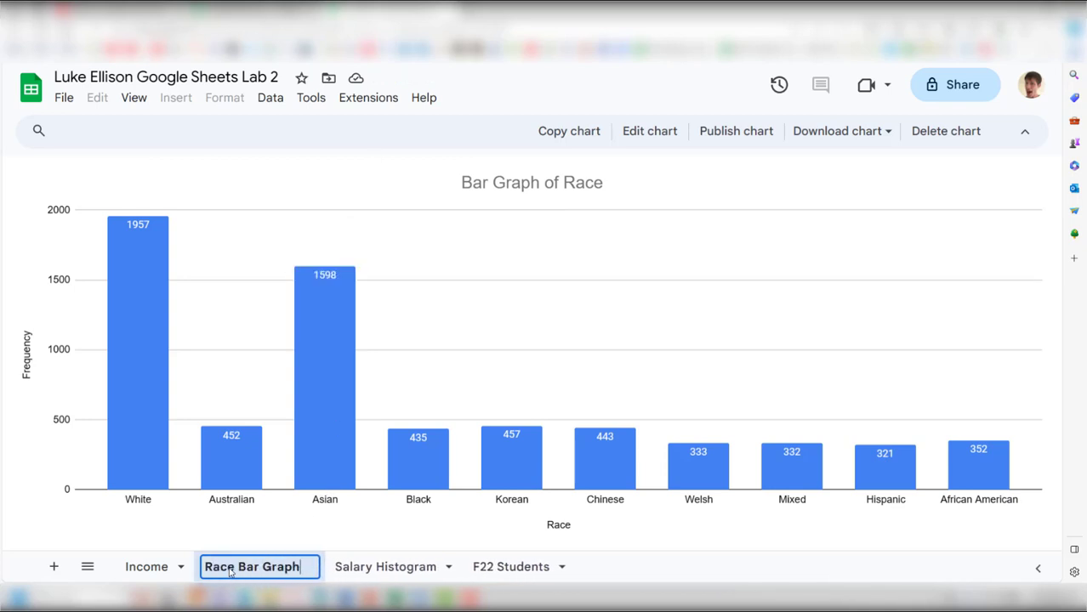
key("Return")
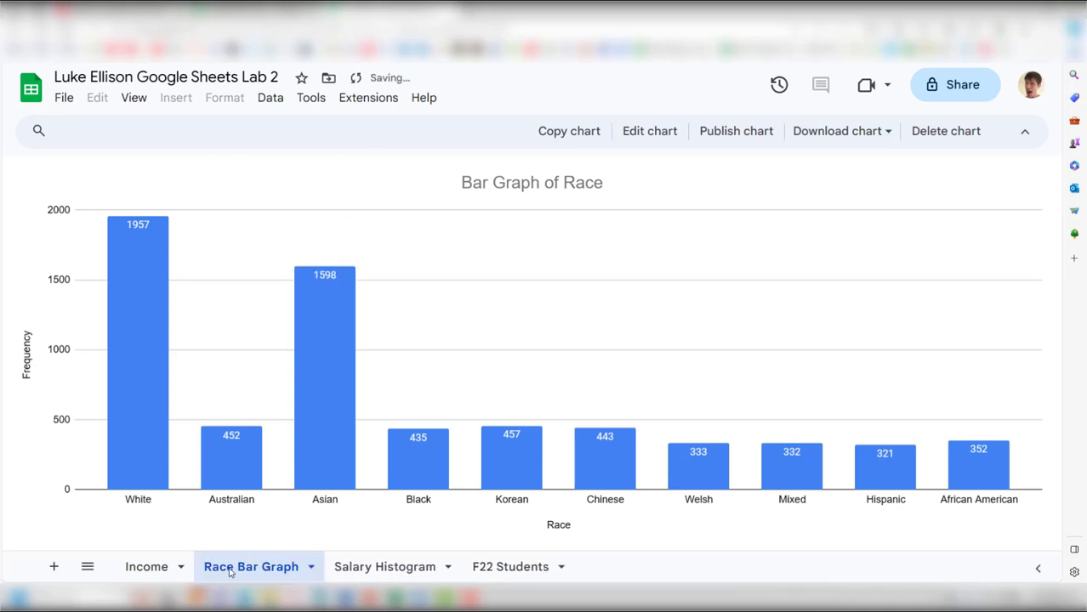
Step: Return to the Income sheet and try selecting the adjacent Years of Experience and Salary columns together
left_click(137, 575)
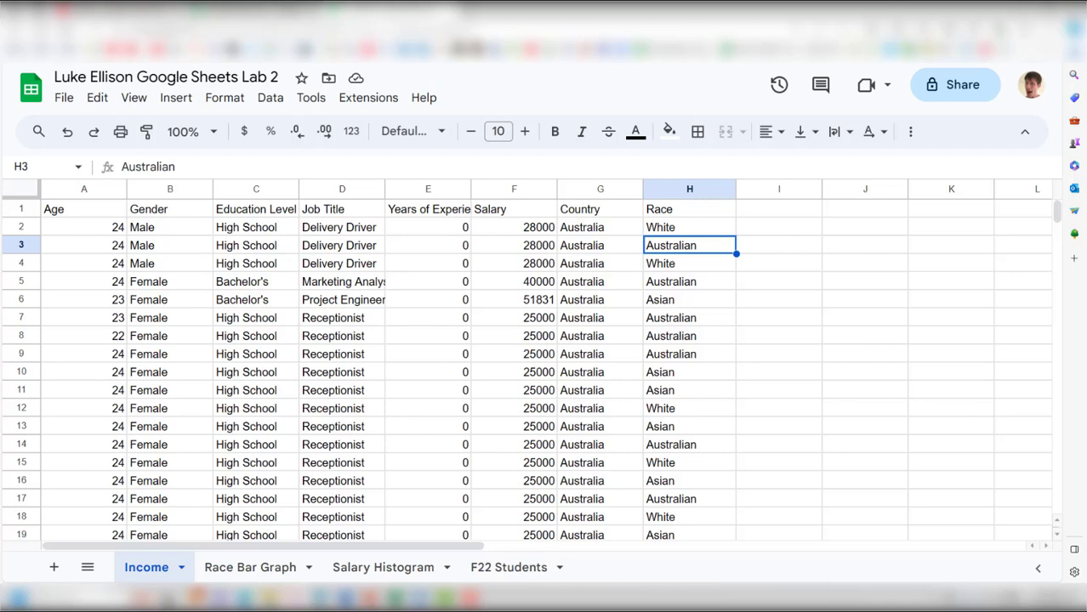
left_click(437, 187)
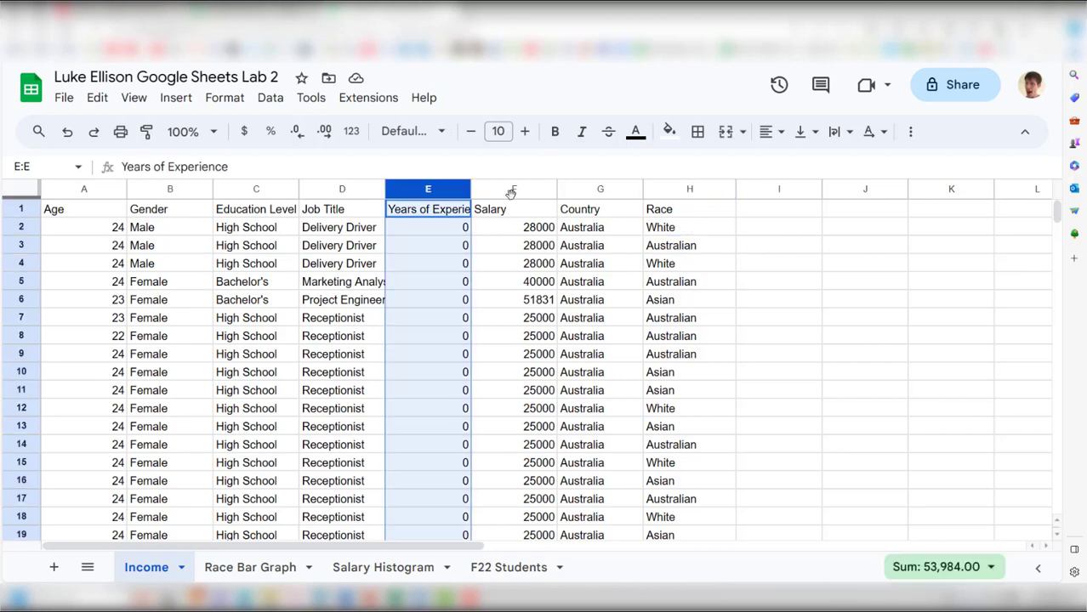
left_click(438, 281)
left_click_drag(435, 189, 478, 188)
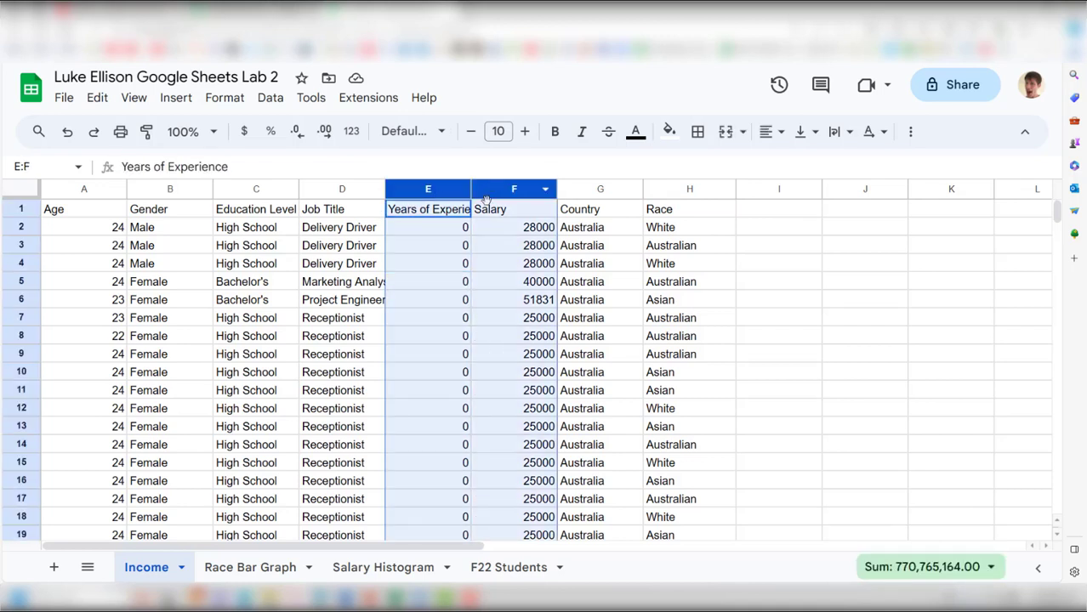
left_click(453, 248)
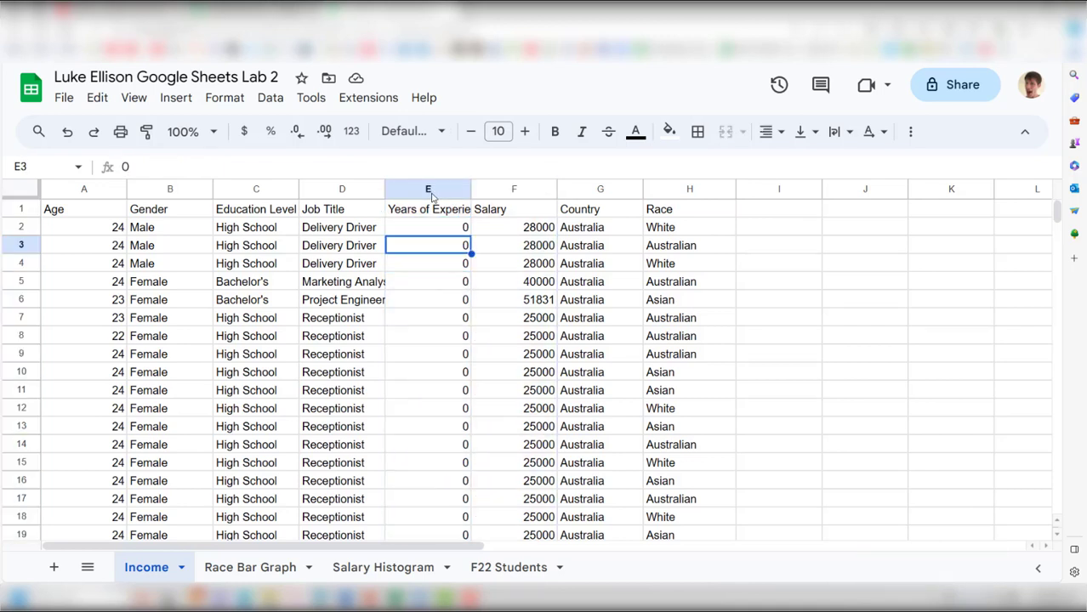
Step: Try selecting the non-adjacent Age and Years of Experience columns together
left_click(87, 189)
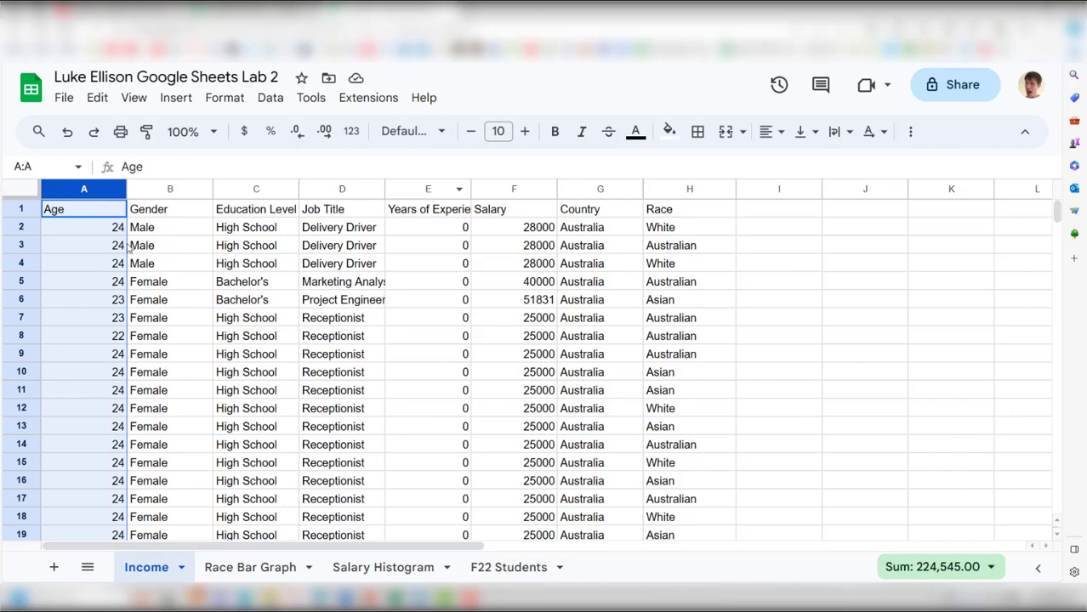
left_click(414, 189, "ctrl")
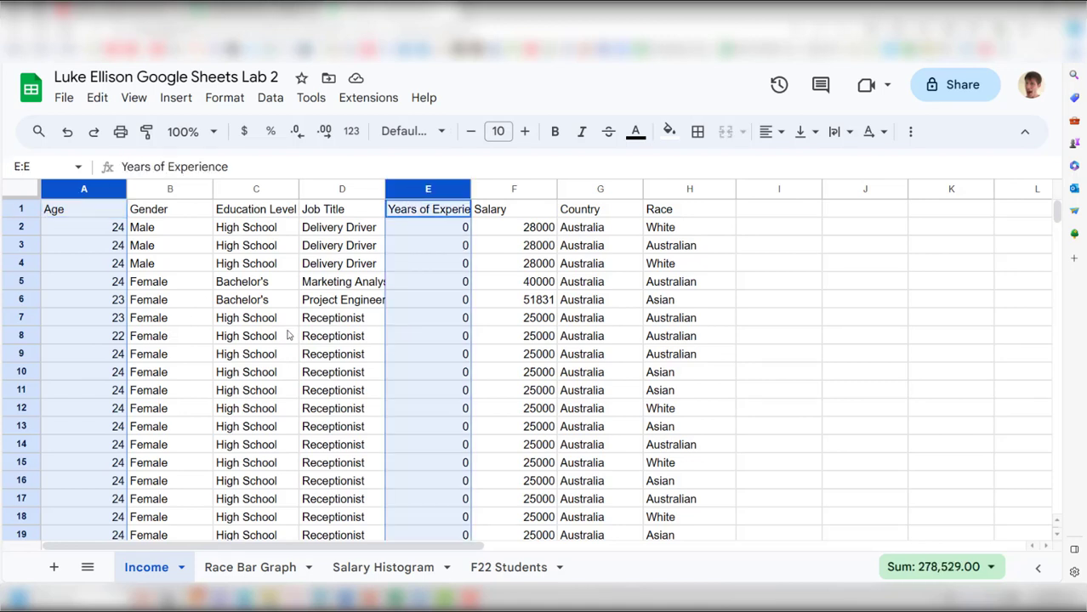
left_click(286, 335)
left_click(84, 188)
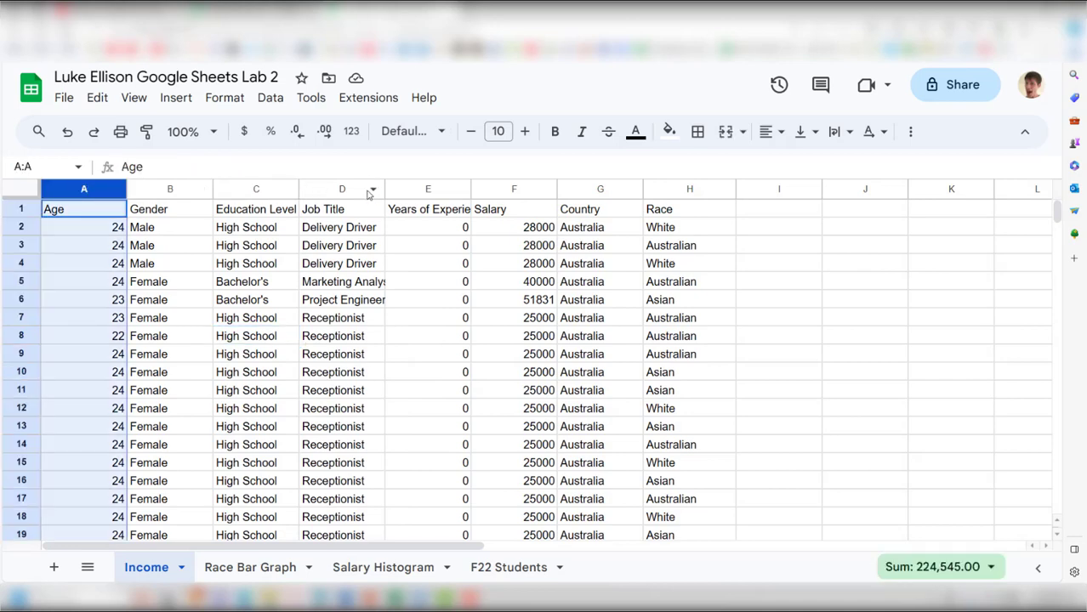
left_click(425, 188, "shift")
left_click(148, 263)
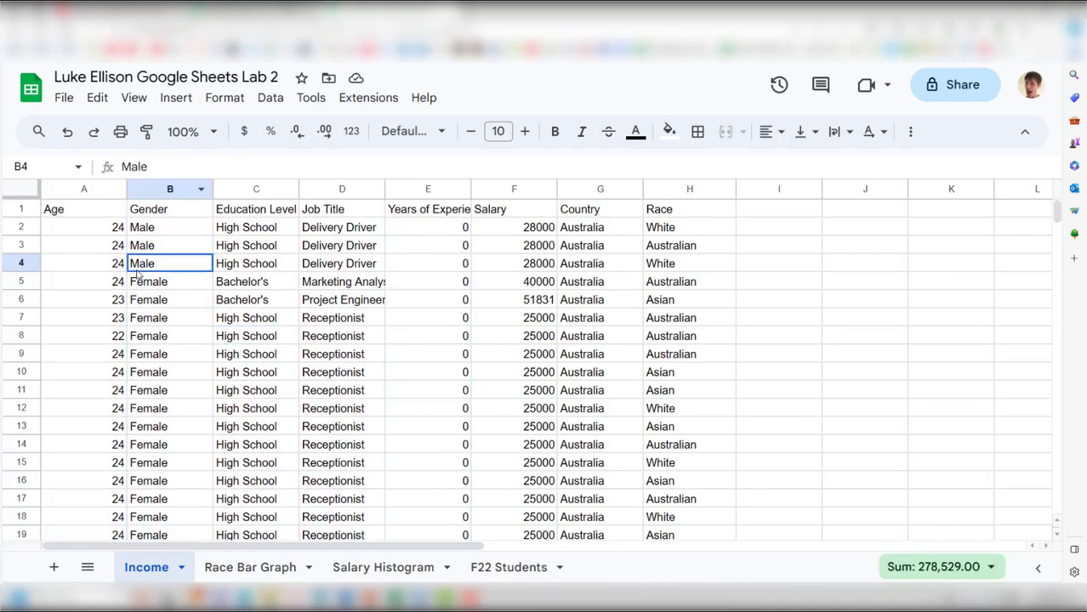
left_click(89, 189)
left_click(434, 191, "ctrl")
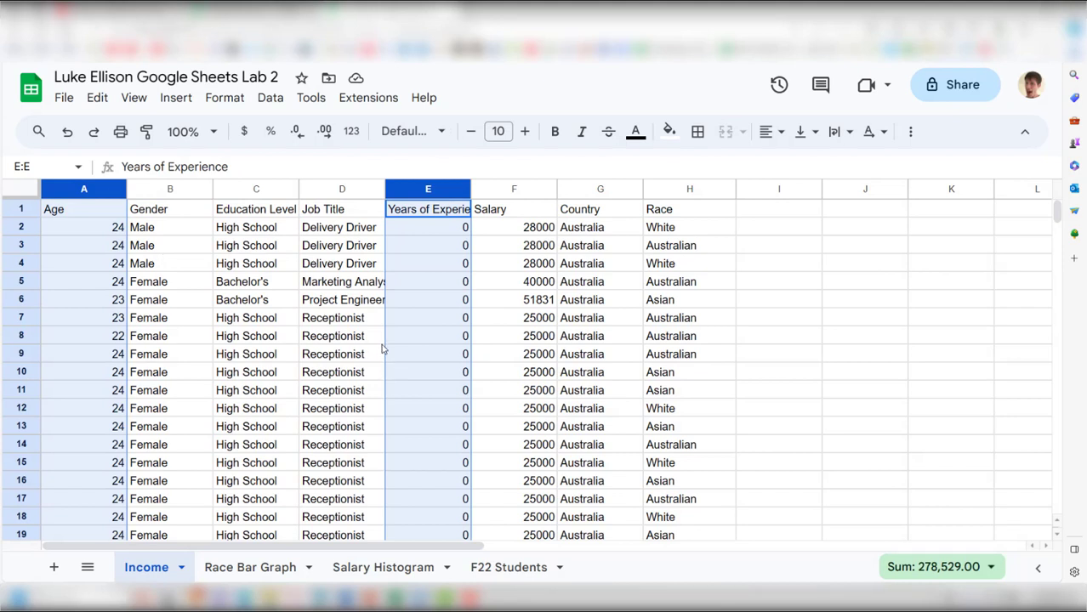
left_click(544, 336)
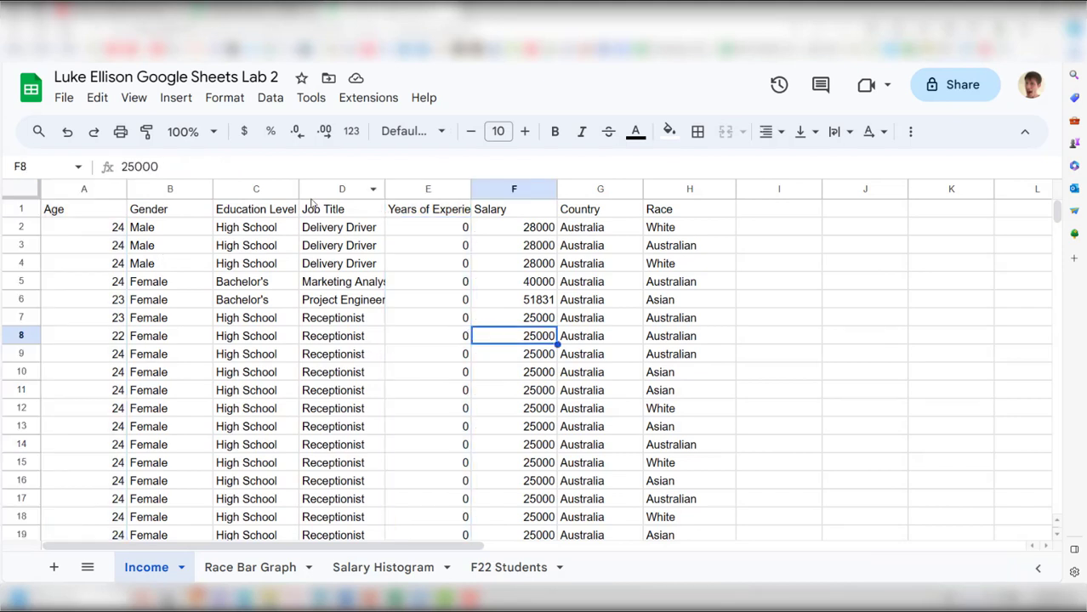
left_click_drag(407, 189, 510, 187)
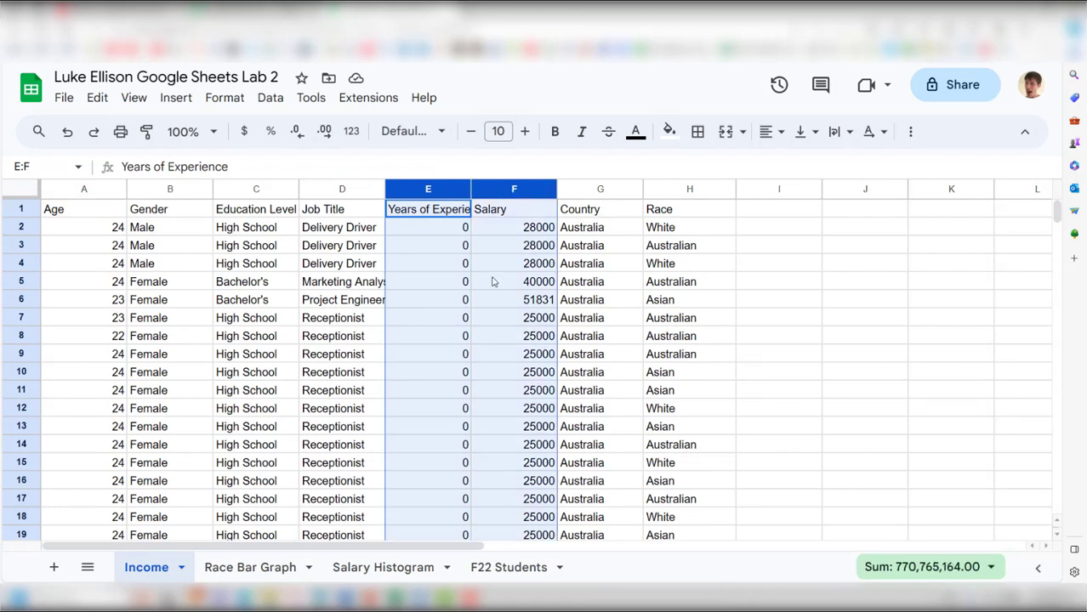
left_click(176, 99)
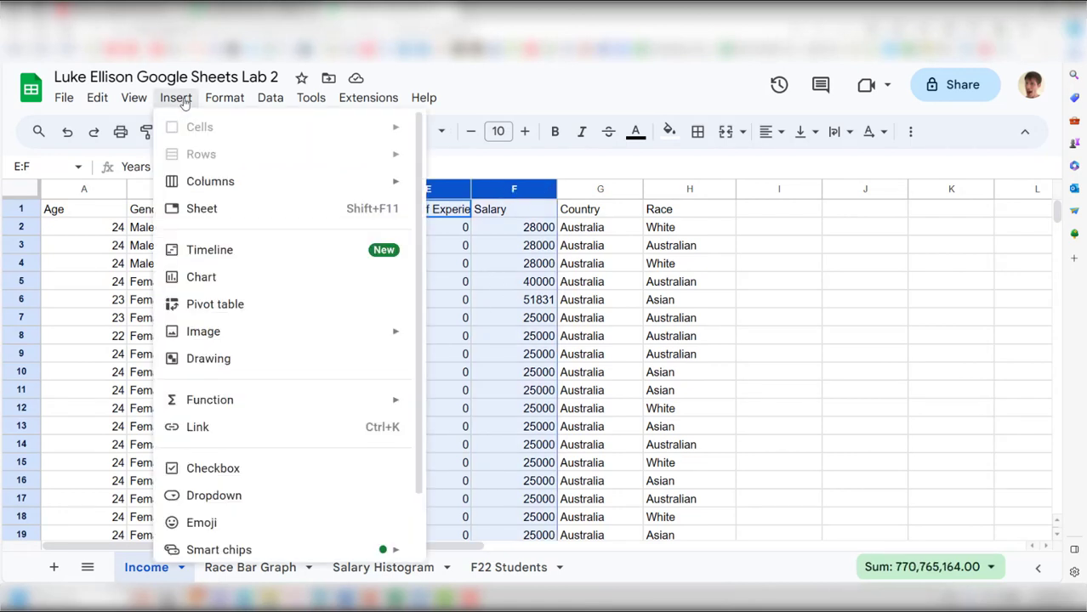
left_click(497, 246)
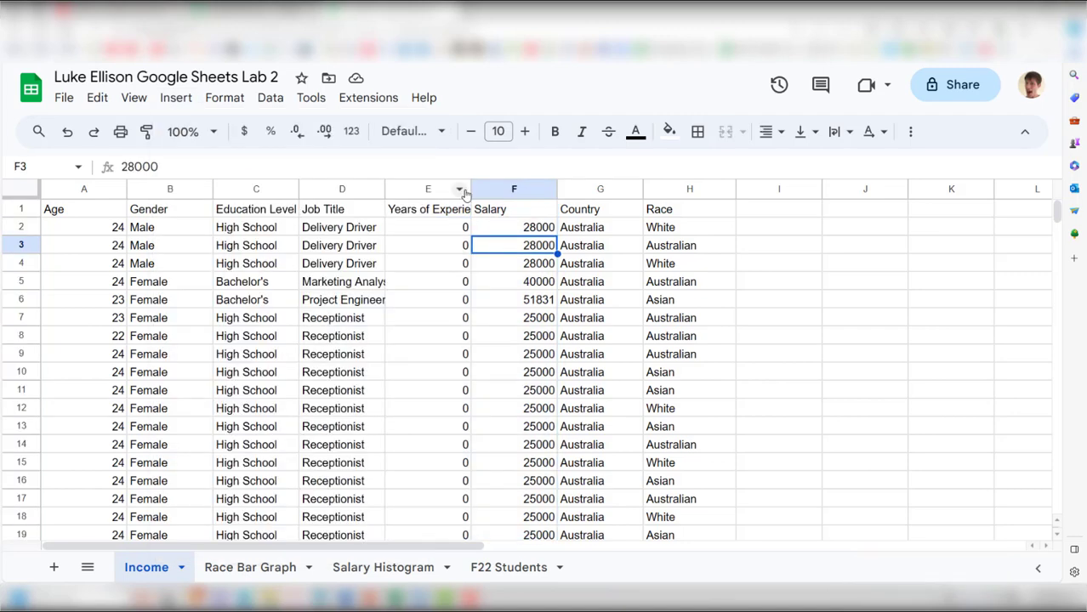
Step: Select the entire Years of Experience and Salary columns and examine how far down the sheet the selection extends
left_click_drag(434, 191, 490, 267)
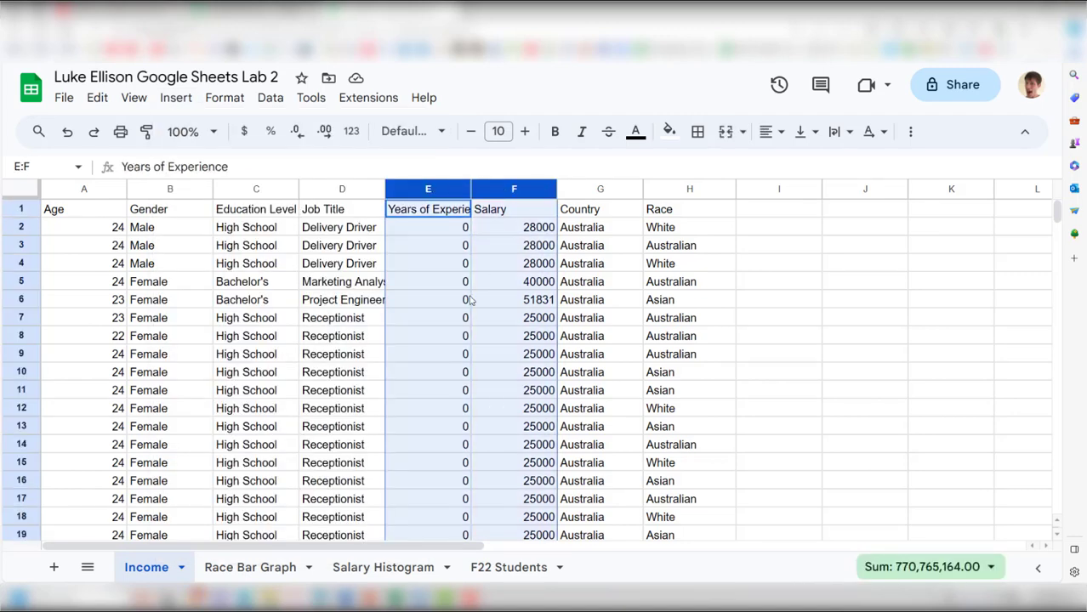
scroll(470, 299, "down", 2)
scroll(470, 299, "up", 2)
left_click_drag(1058, 213, 1068, 555)
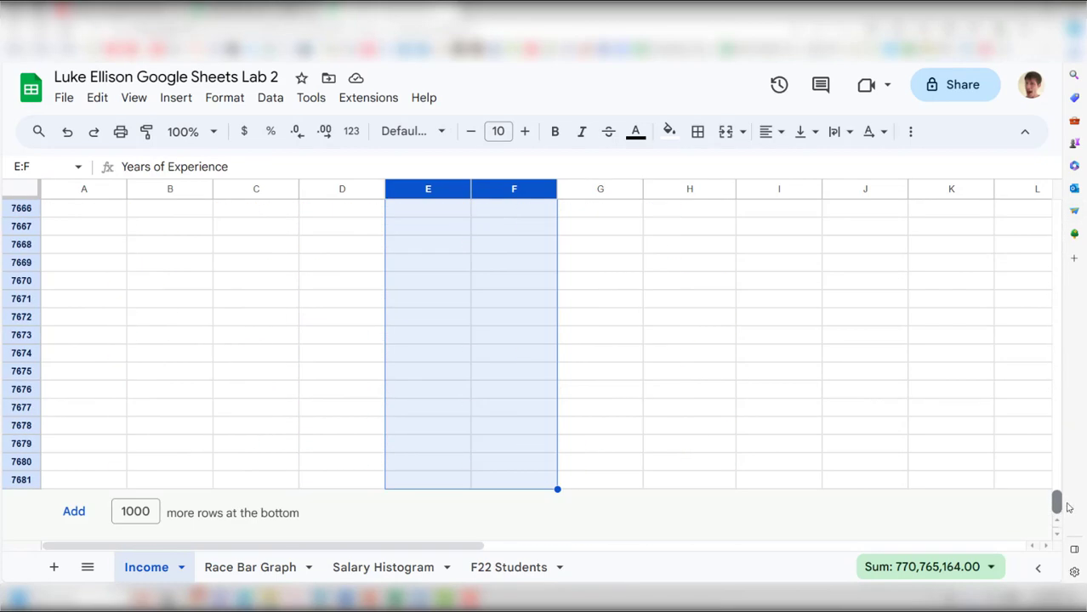
left_click_drag(1068, 507, 1057, 208)
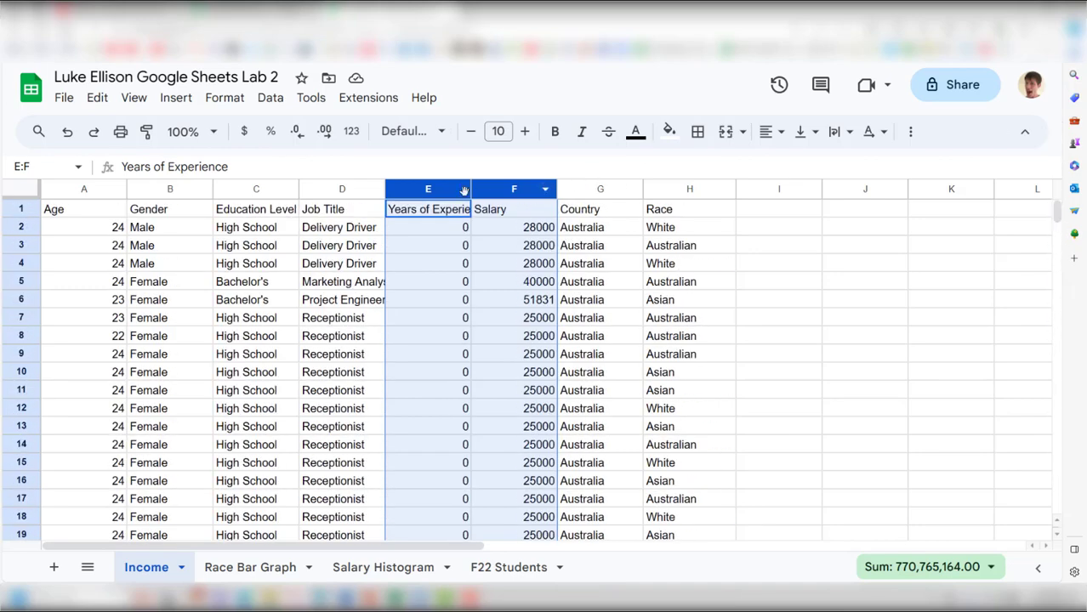
Step: Try selecting only the filled cells of the Years of Experience and Salary columns, from the headers to the last data row
left_click(460, 215)
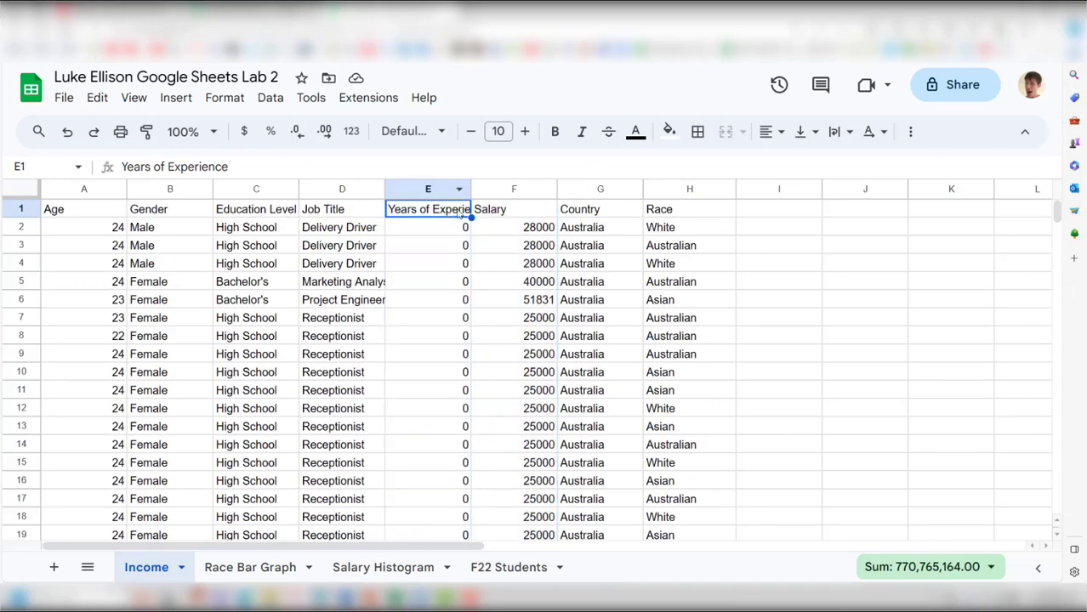
left_click(509, 215, "shift")
key("ctrl+shift+Down")
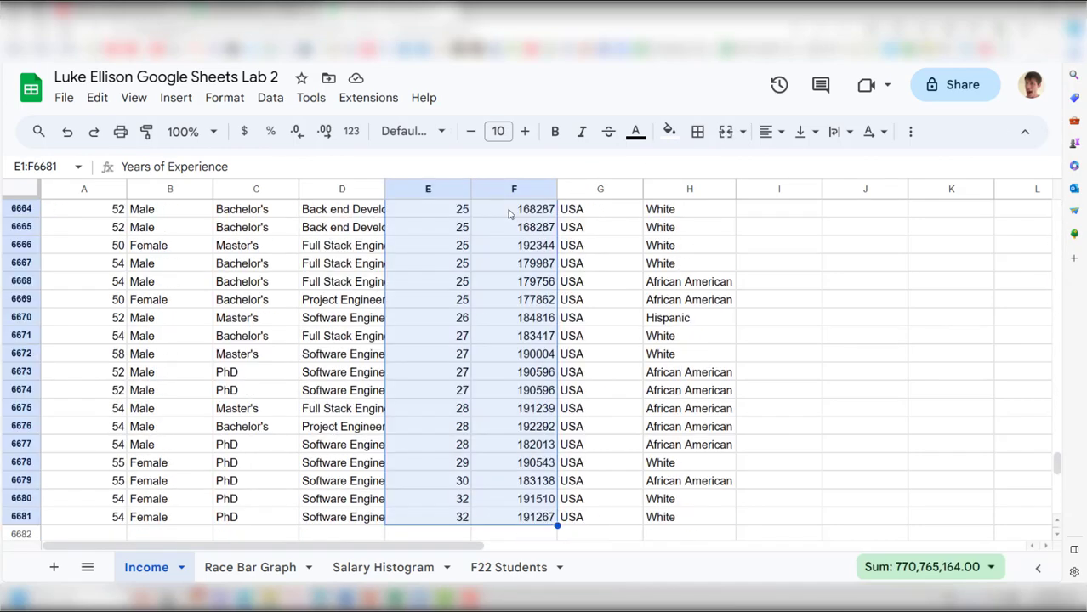
left_click(575, 426)
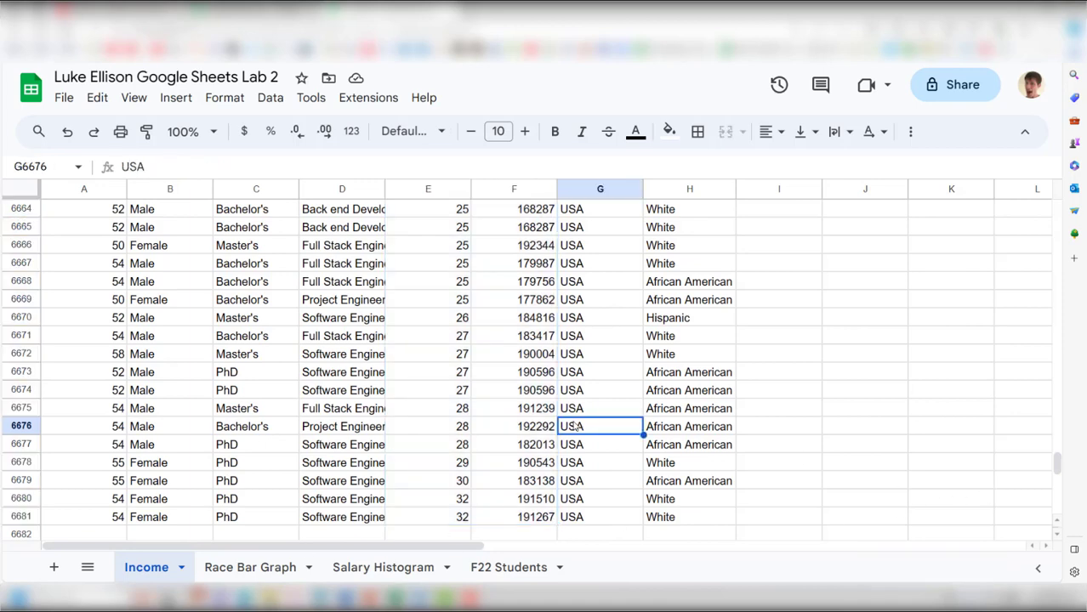
key("ctrl+Up")
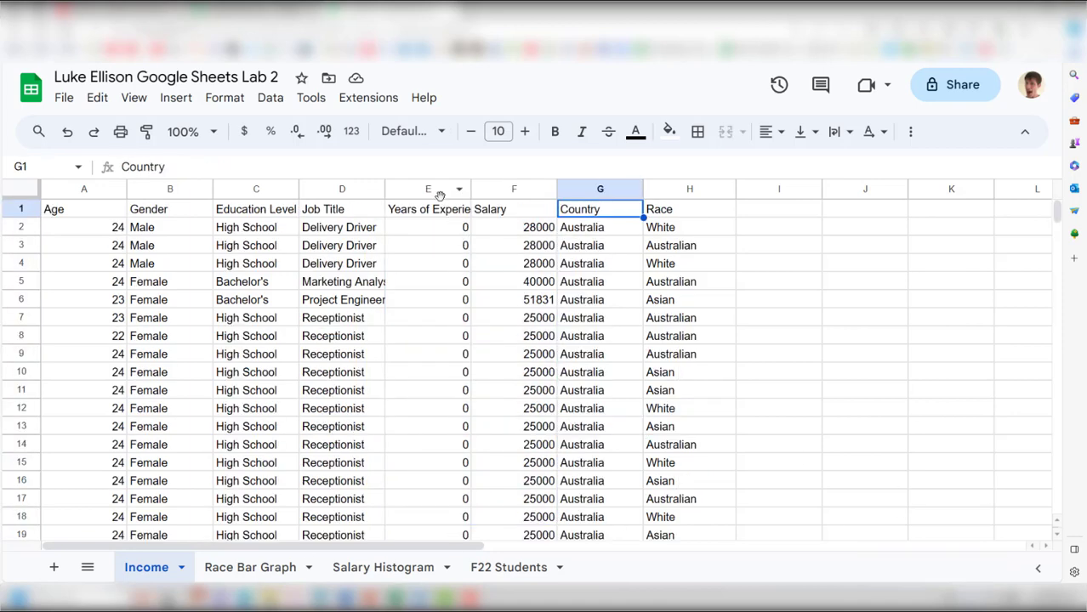
Step: Insert a chart based on the full Years of Experience and Salary columns
left_click_drag(437, 194, 497, 189)
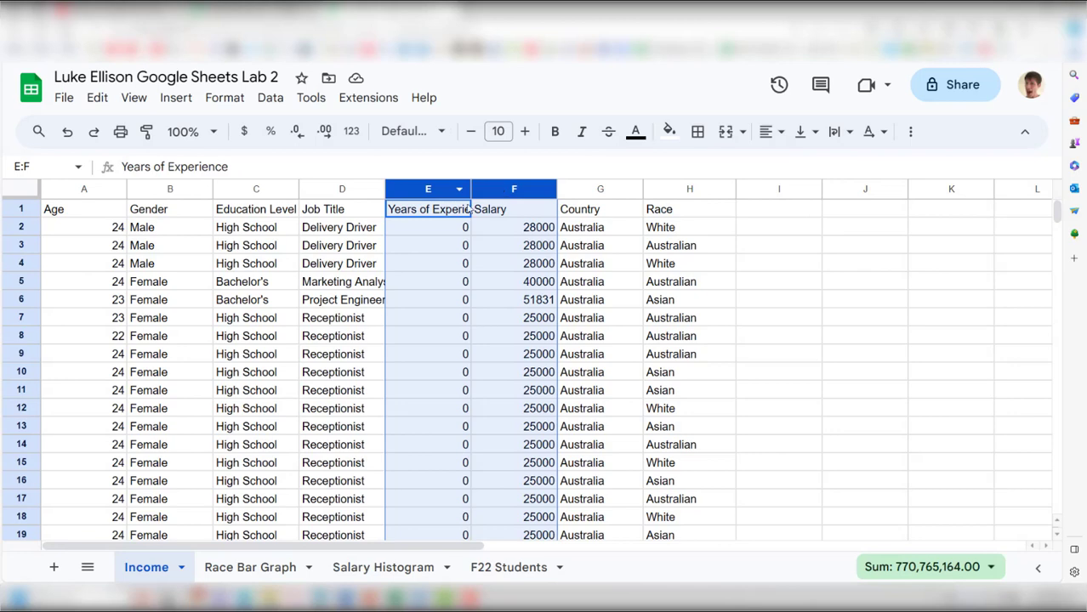
left_click(174, 98)
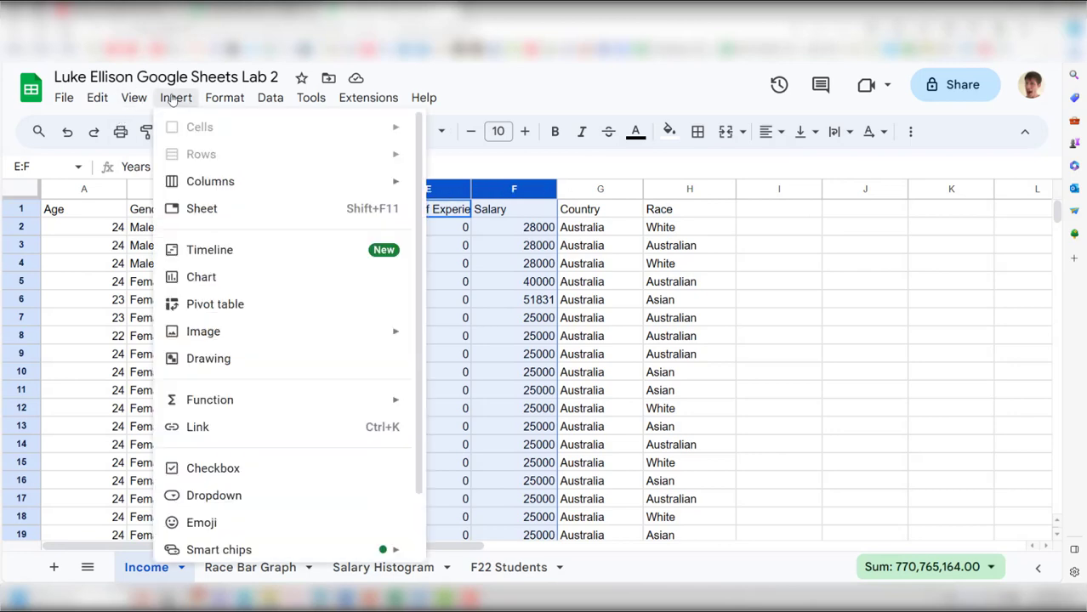
left_click(220, 276)
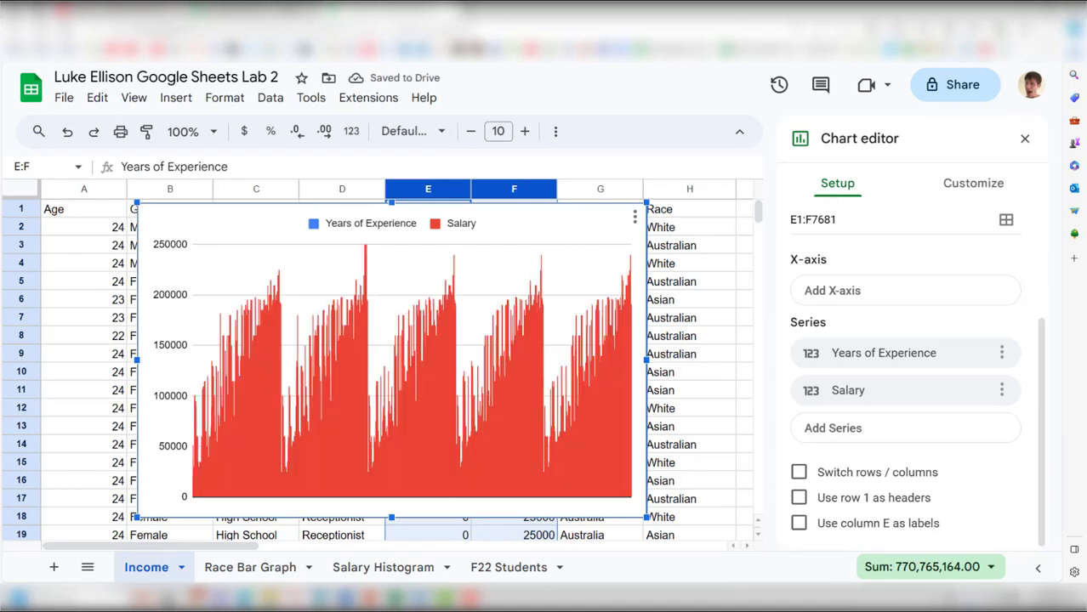
Step: Change the new chart's type to a scatter chart
left_click(941, 194)
left_click(843, 186)
left_click(885, 219)
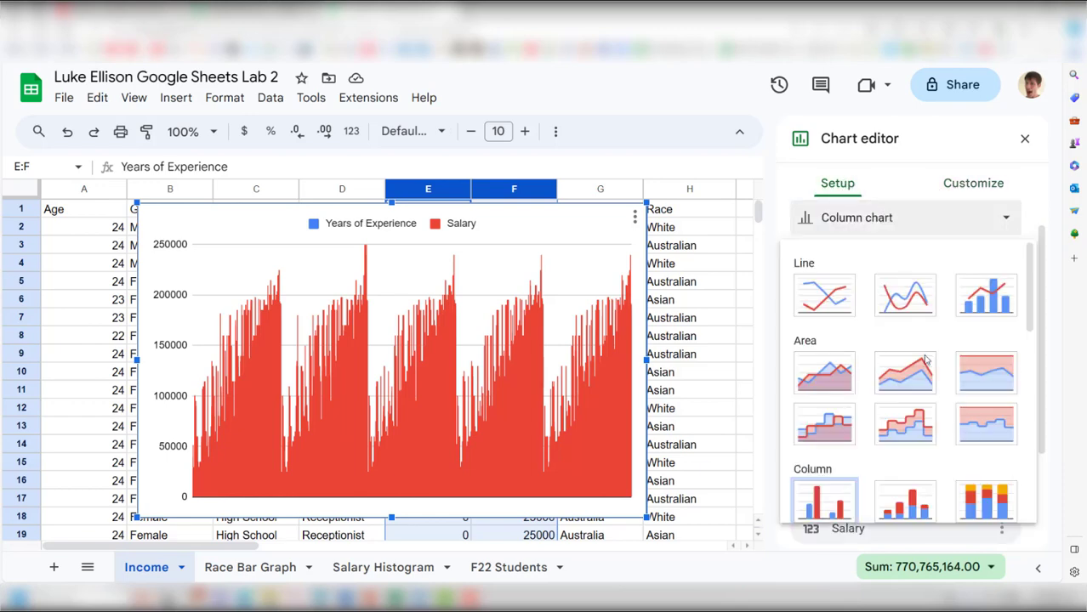
scroll(910, 340, "down", 10)
scroll(914, 328, "up", 2)
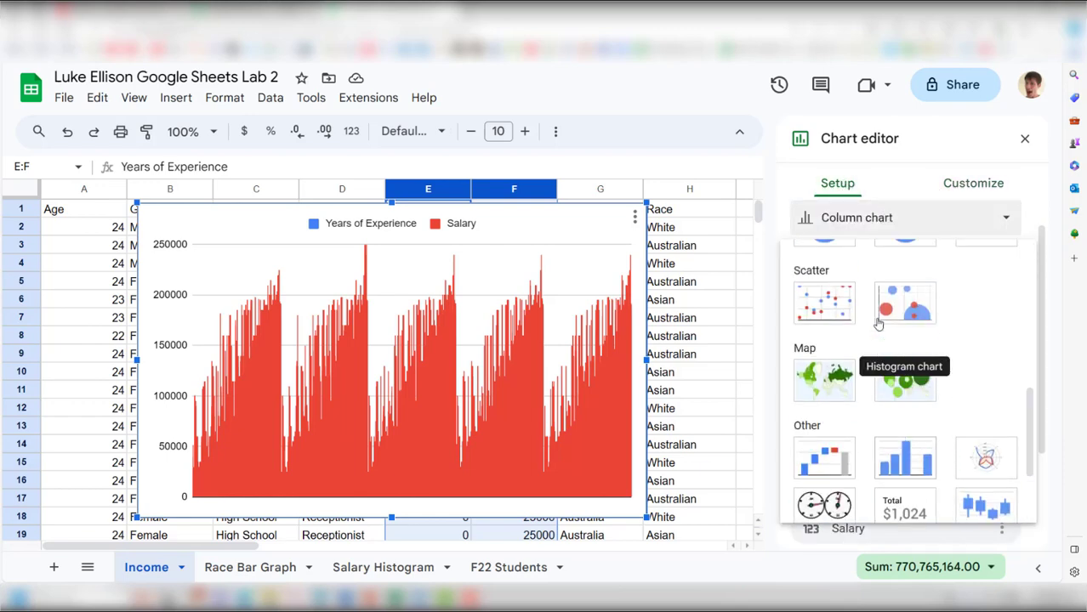
left_click(823, 303)
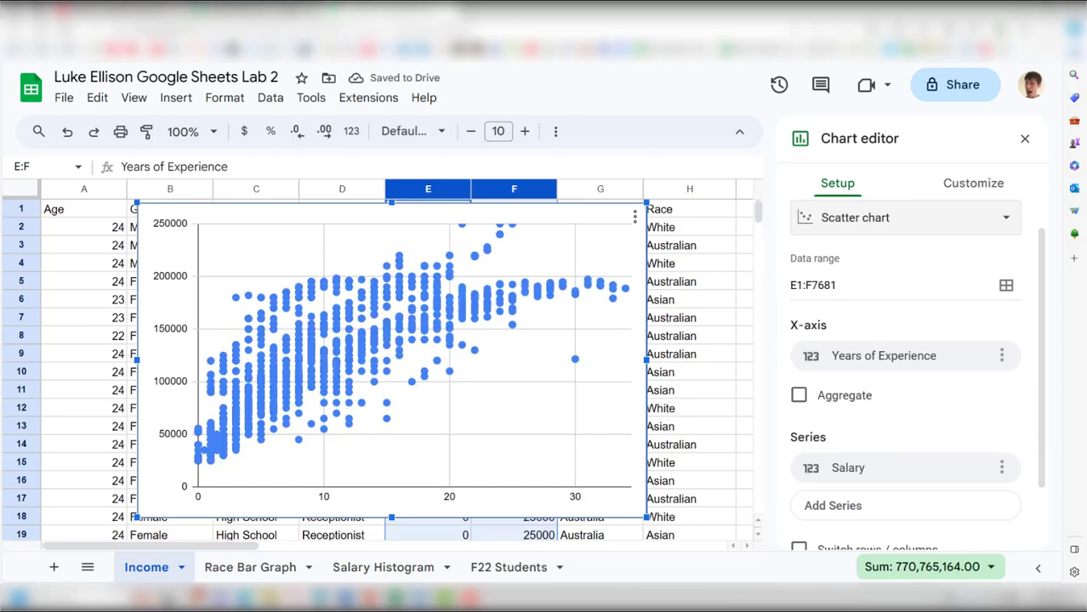
Step: Set the scatter chart's title to "Experience vs. Salary Scatter Plot"
left_click(959, 189)
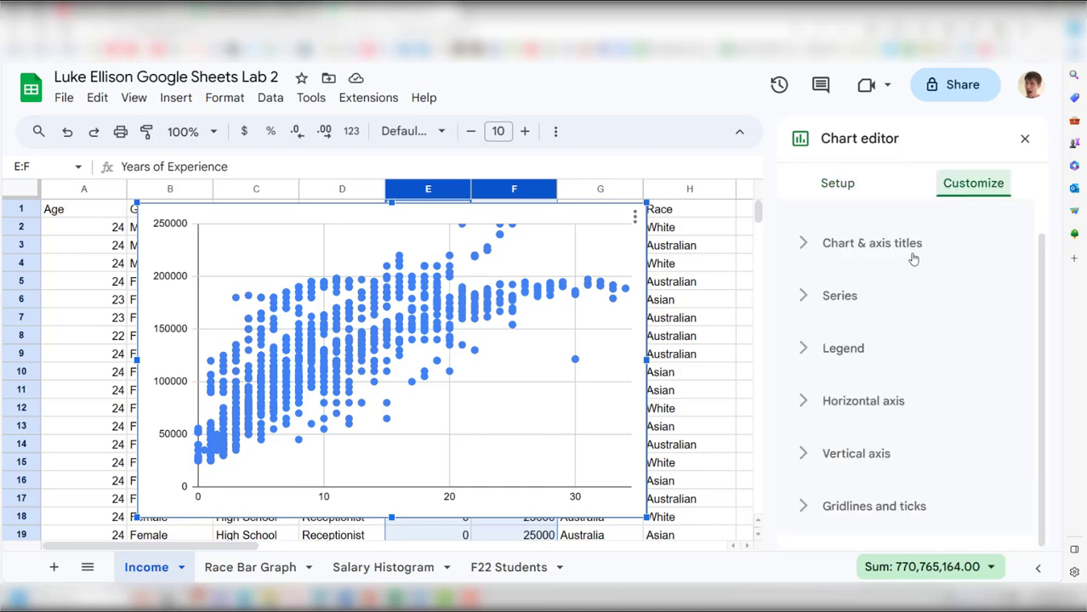
left_click(887, 249)
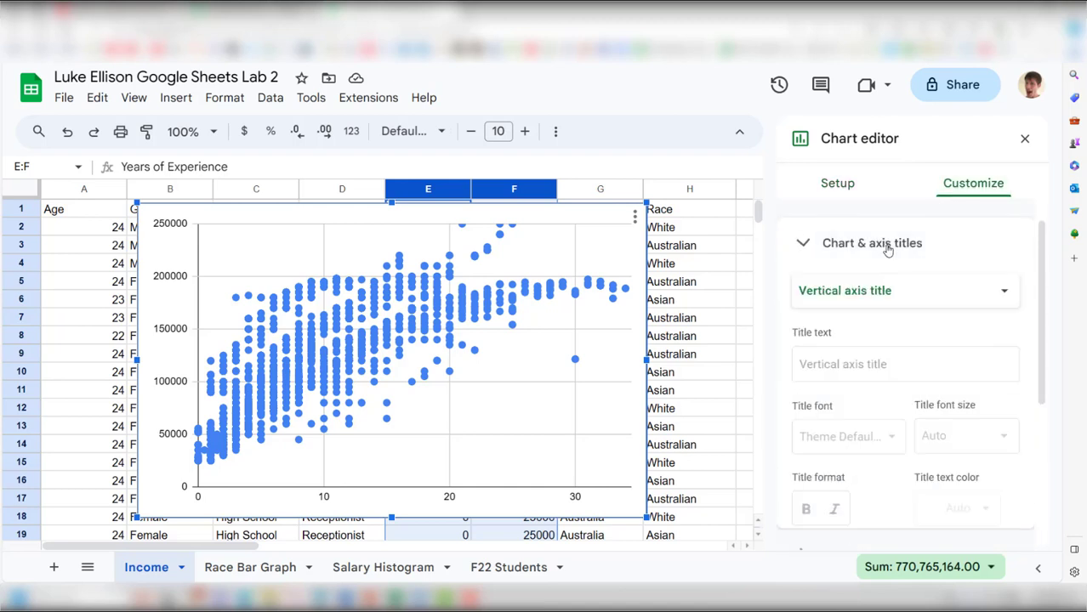
left_click(894, 294)
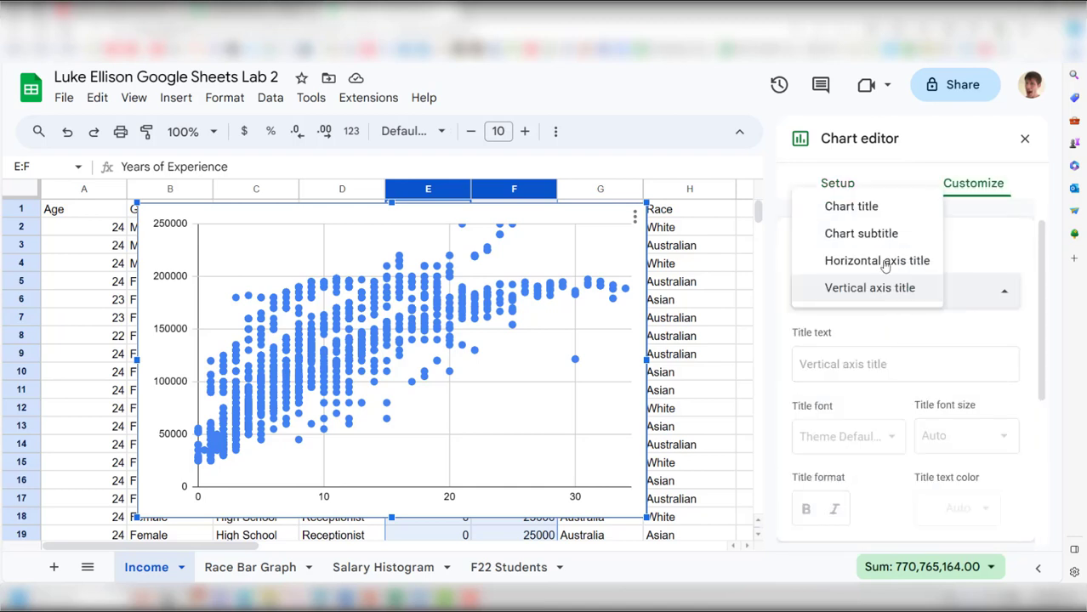
left_click(881, 207)
left_click(858, 371)
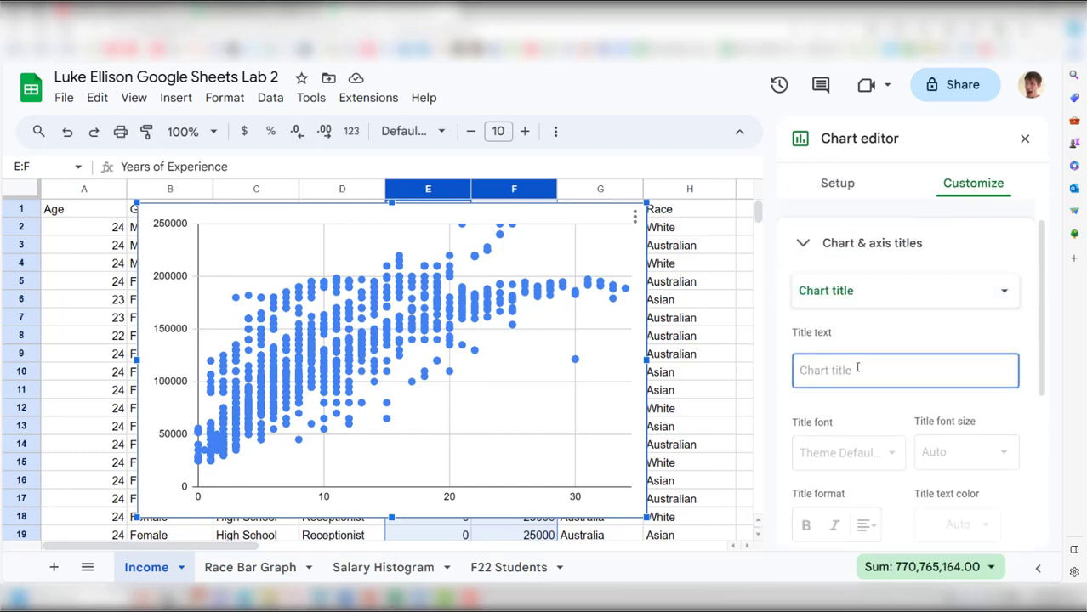
type("Experience vs")
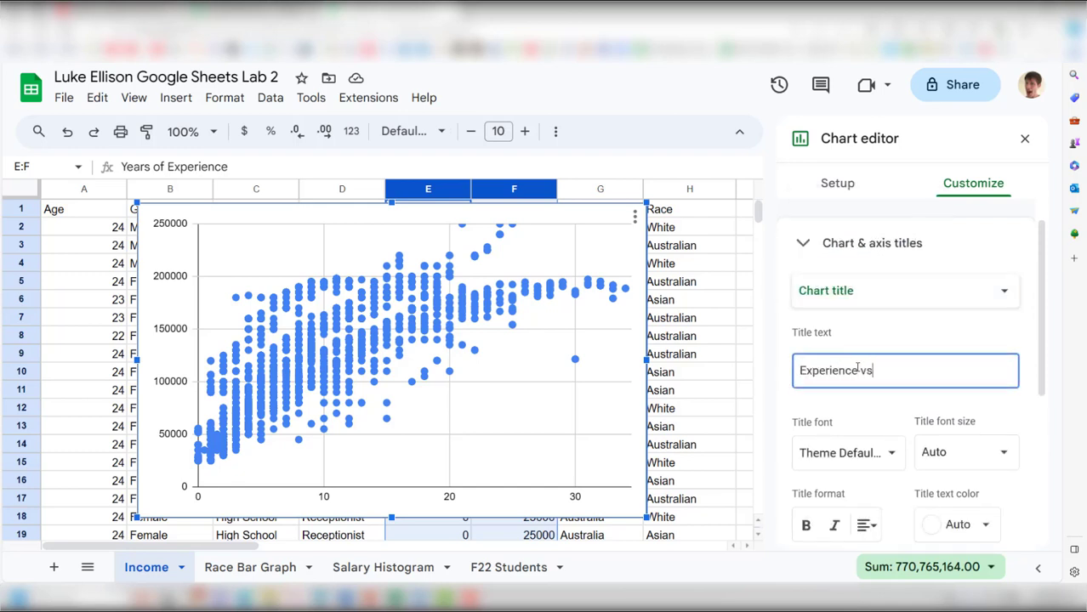
type(". Salary Scatter Plpot")
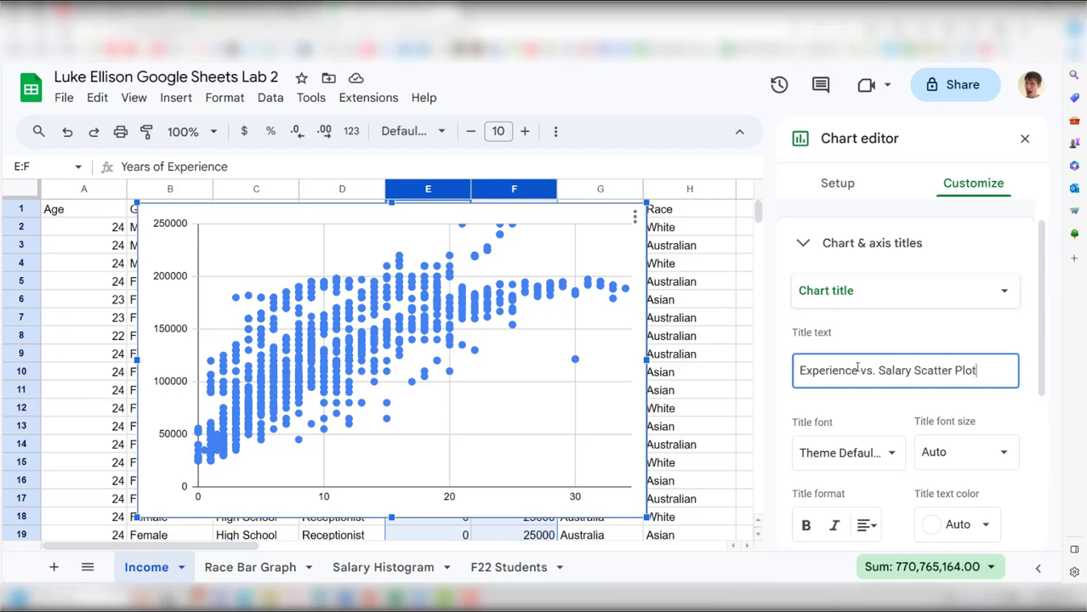
Step: Set the scatter chart's horizontal axis title to "Years of Experience"
left_click(890, 299)
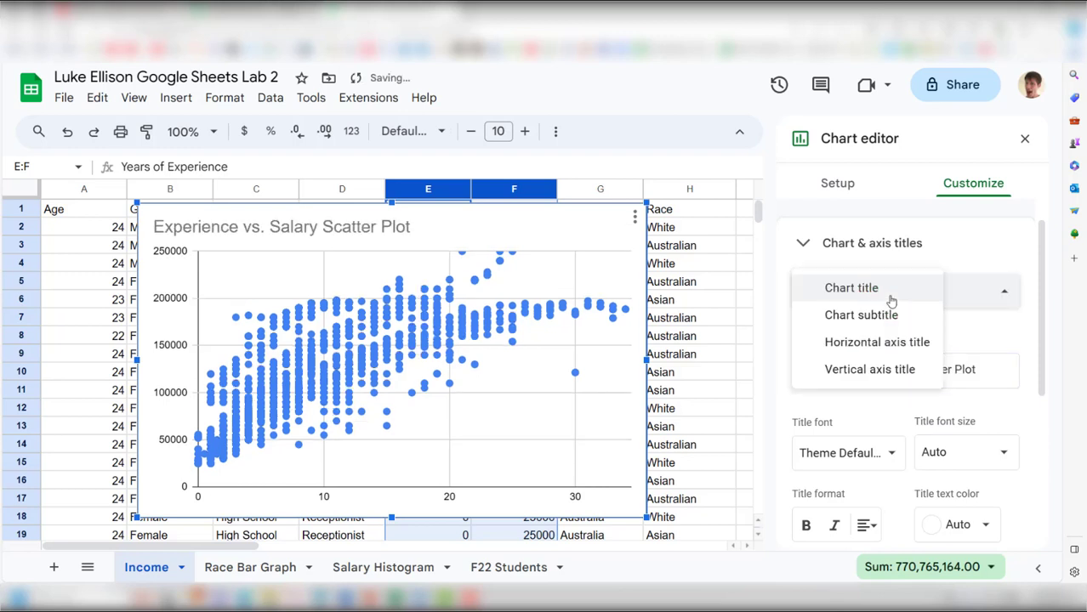
left_click(890, 355)
left_click(878, 367)
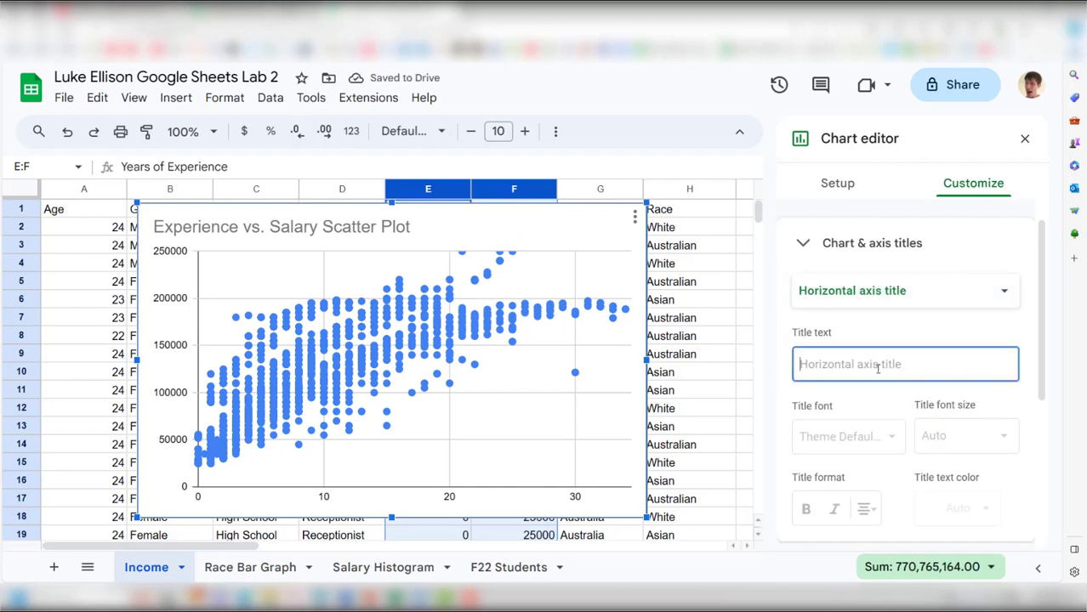
type("Years of Experience")
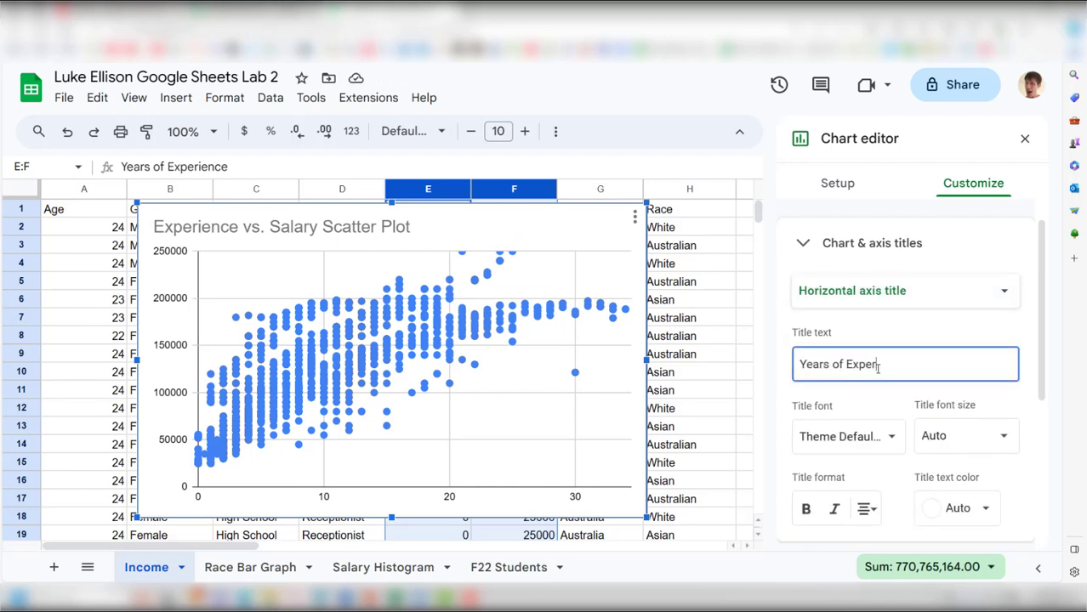
Step: Set the scatter chart's vertical axis title to "Salary in Dollars"
left_click(853, 290)
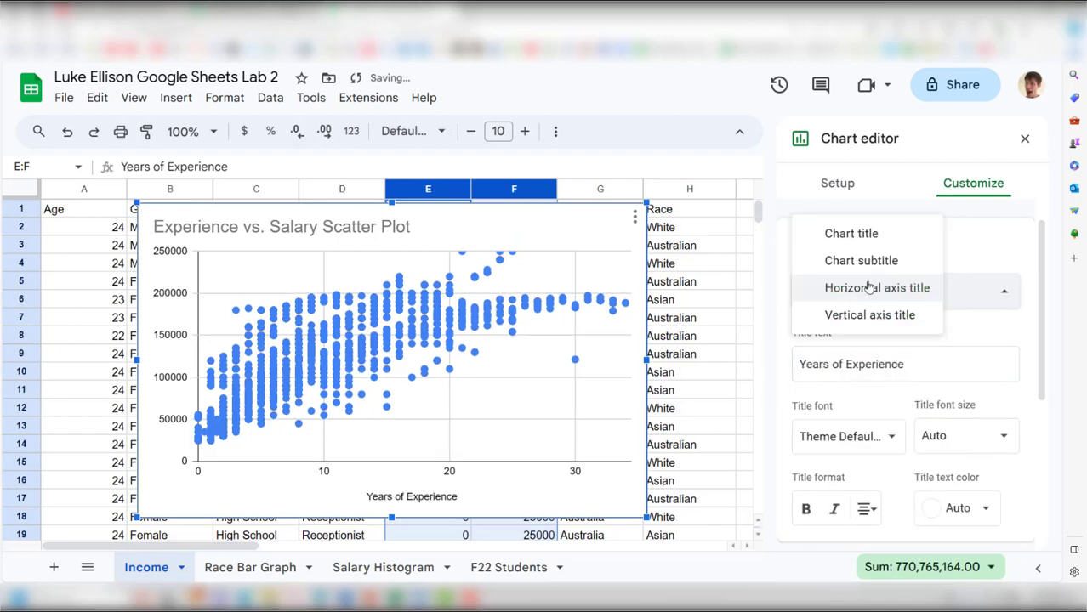
left_click(850, 315)
left_click(862, 350)
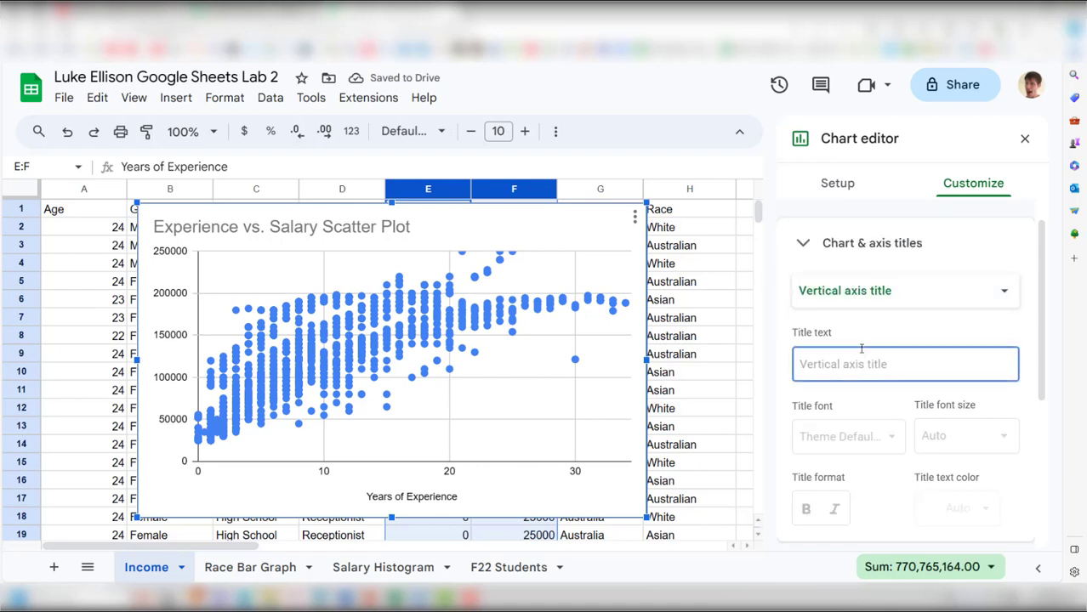
type("Salary in D")
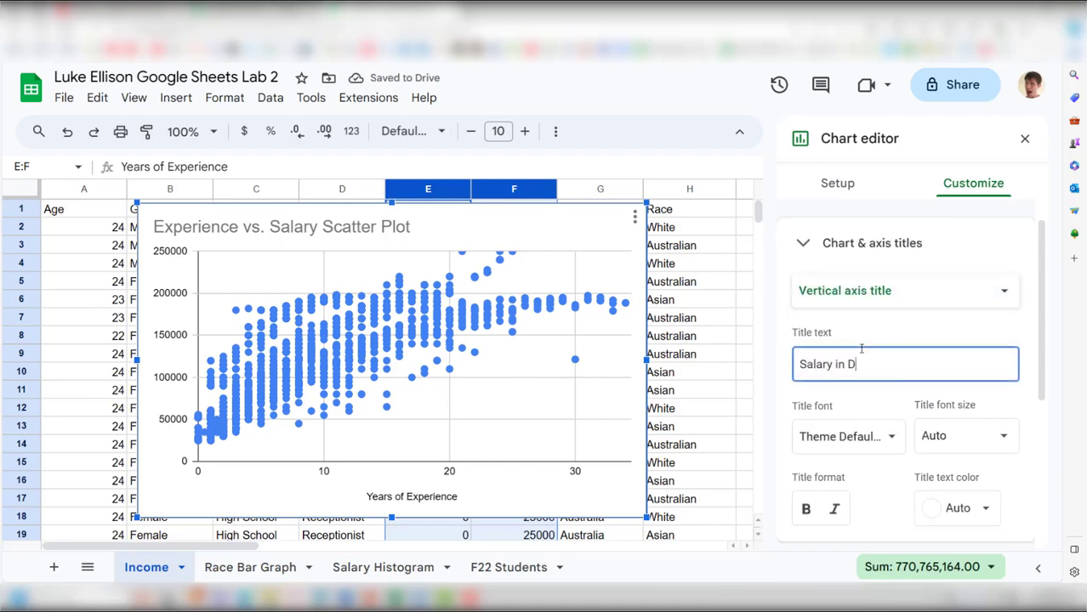
type("ollars")
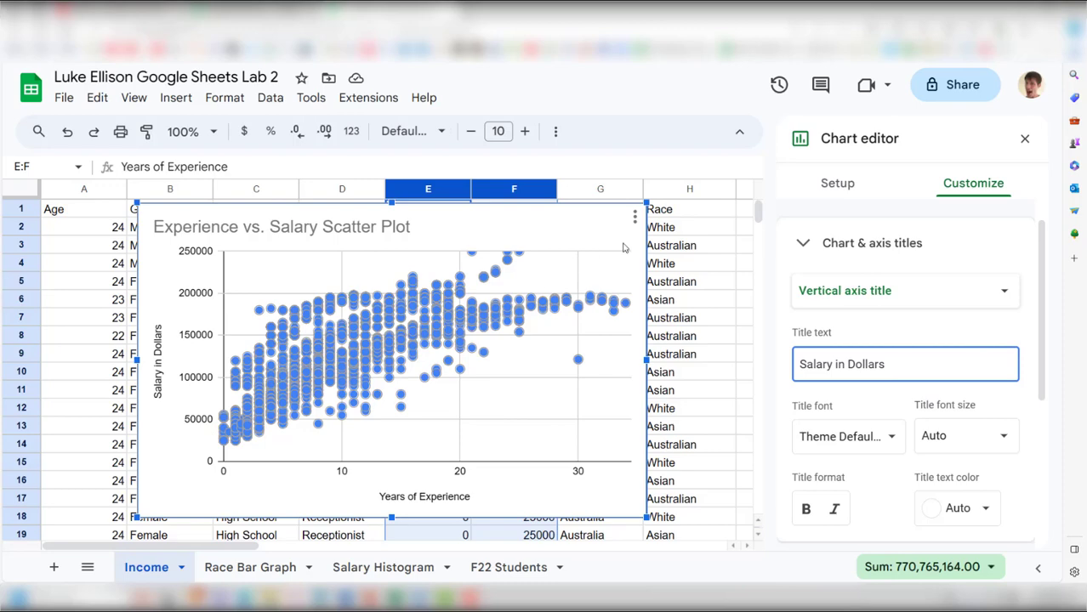
Step: Add a trendline to the Salary series of the scatter chart
left_click(331, 339)
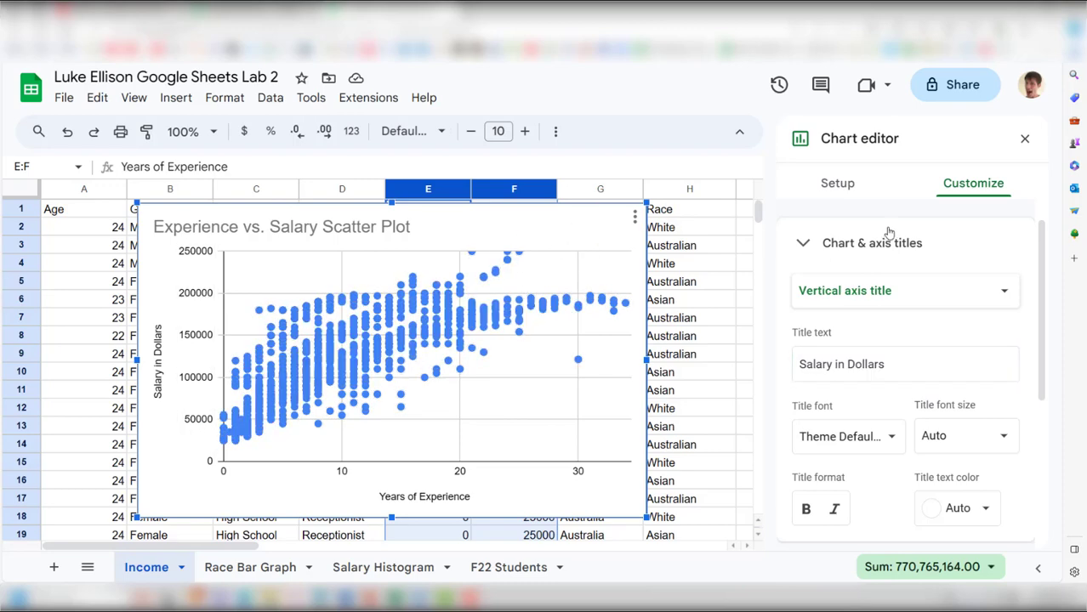
scroll(927, 336, "down", 5)
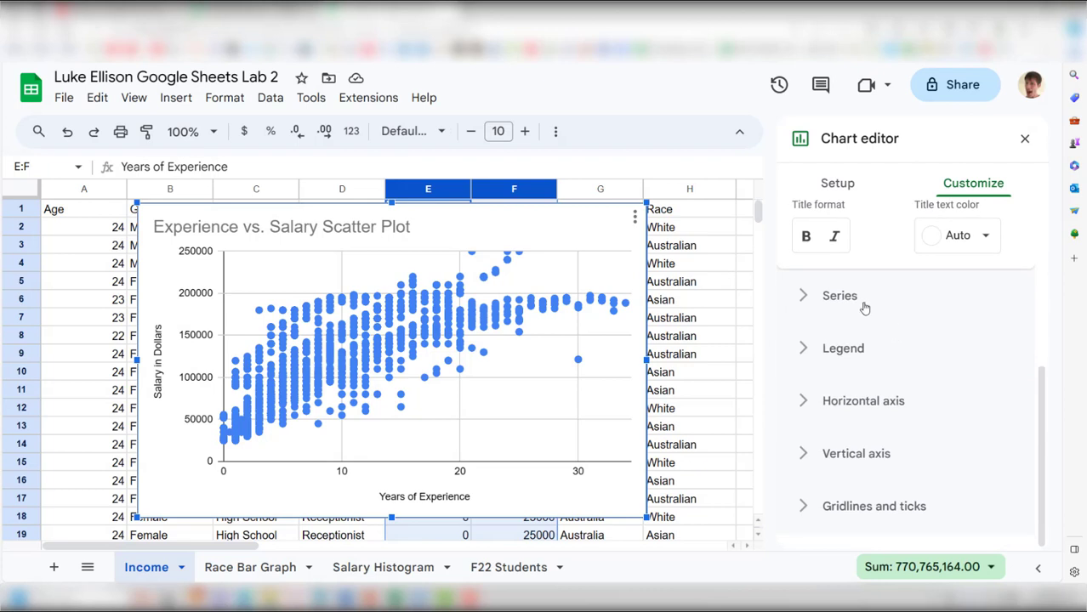
left_click(854, 300)
scroll(892, 377, "down", 1)
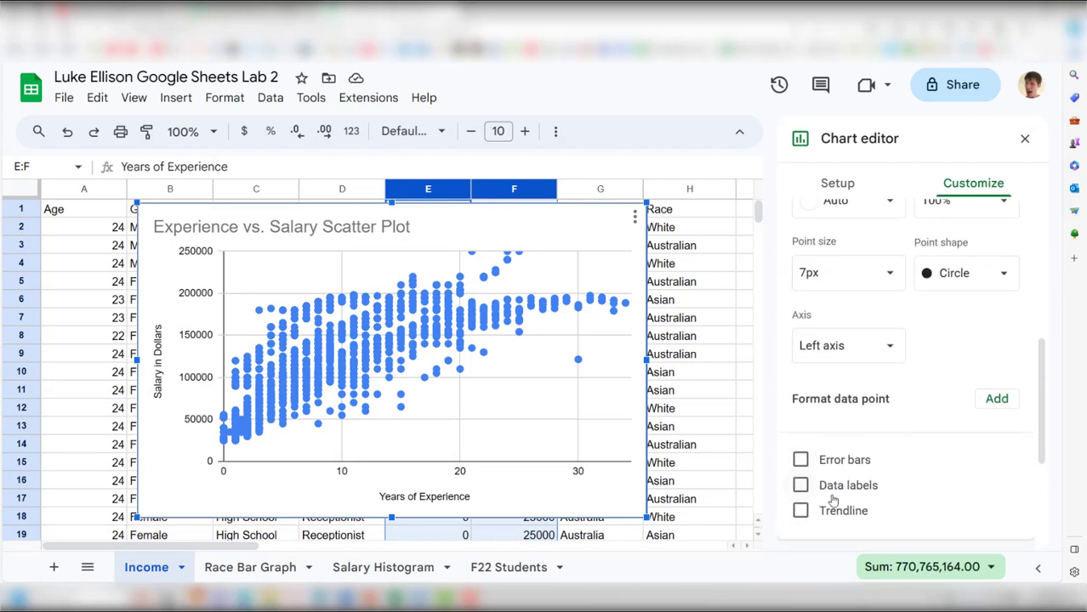
left_click(800, 511)
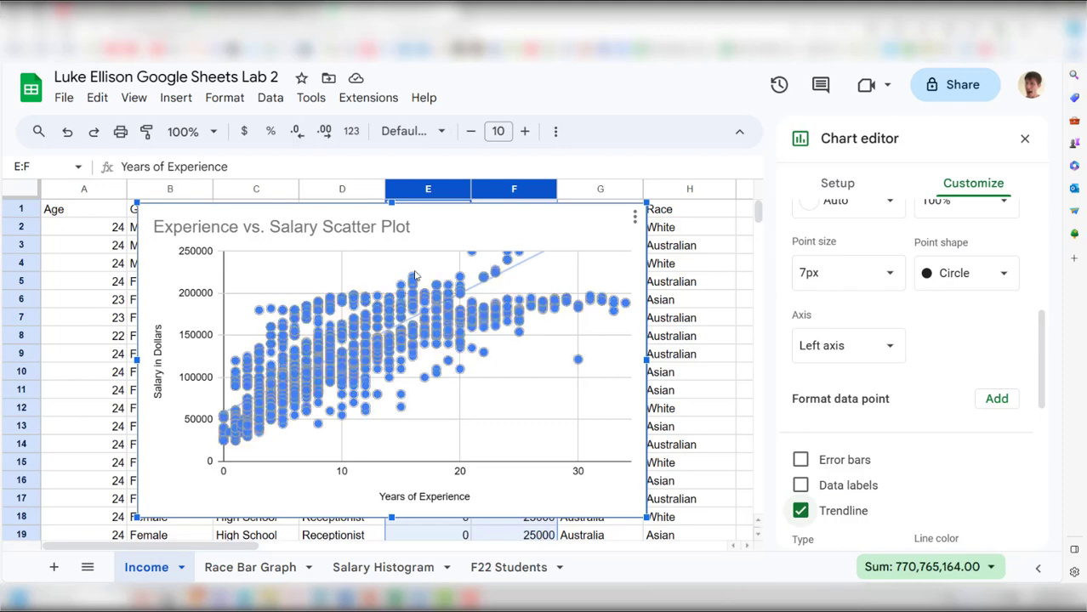
Step: Center the scatter chart's title above the plot
left_click(356, 231)
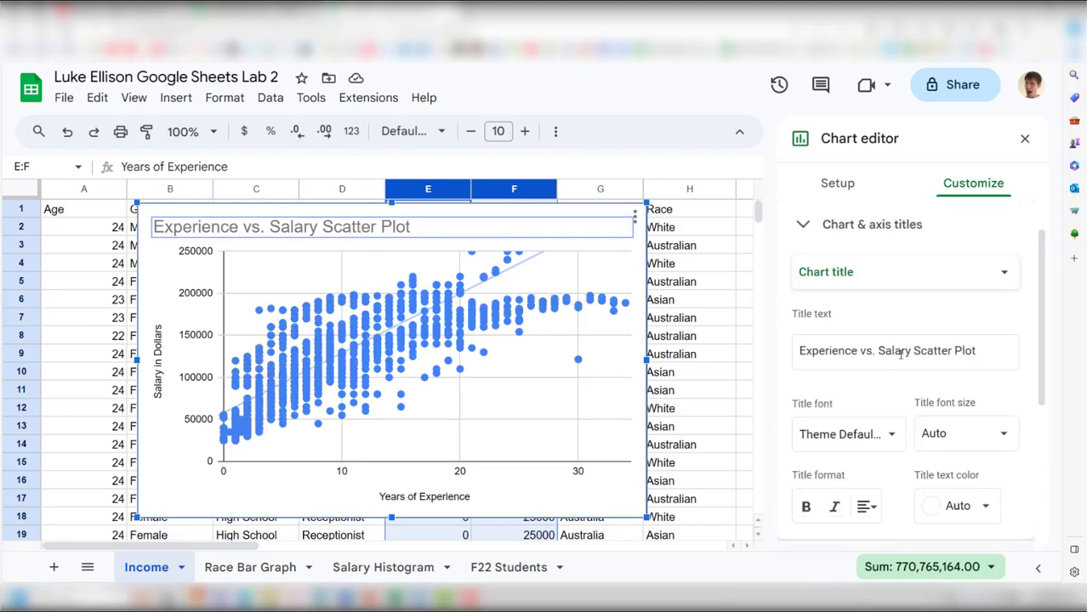
left_click(865, 507)
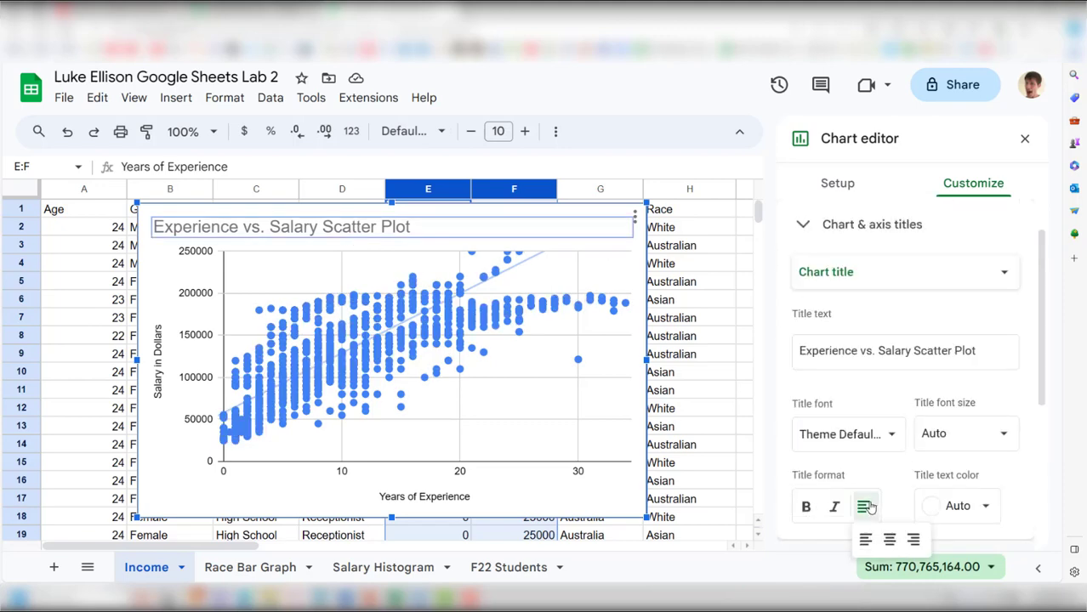
left_click(890, 543)
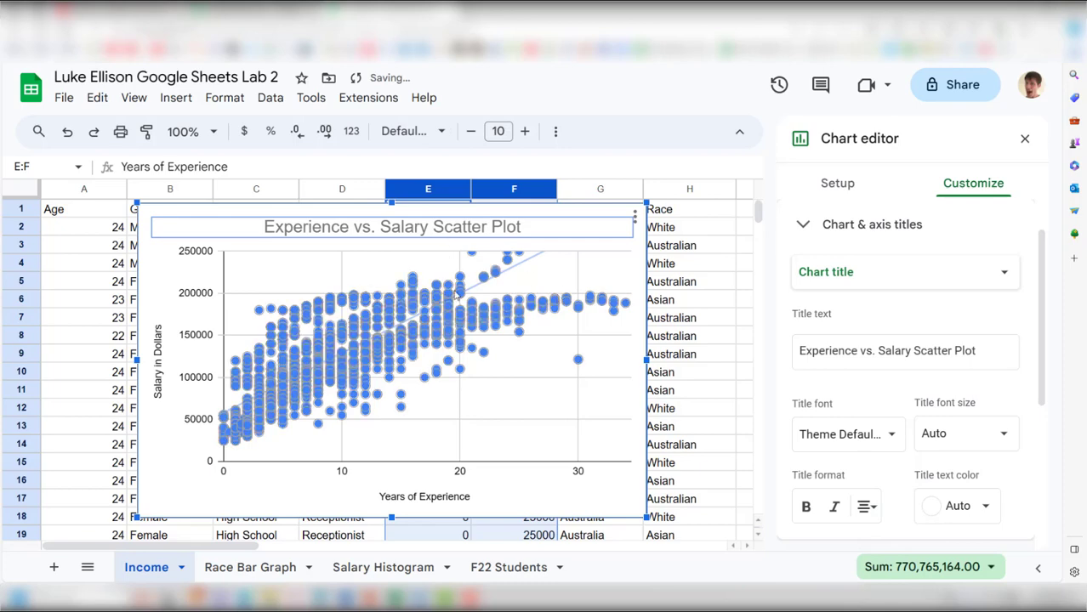
Step: Move the scatter chart to its own sheet and rename that sheet "Experience/Salary Scatter"
left_click(634, 217)
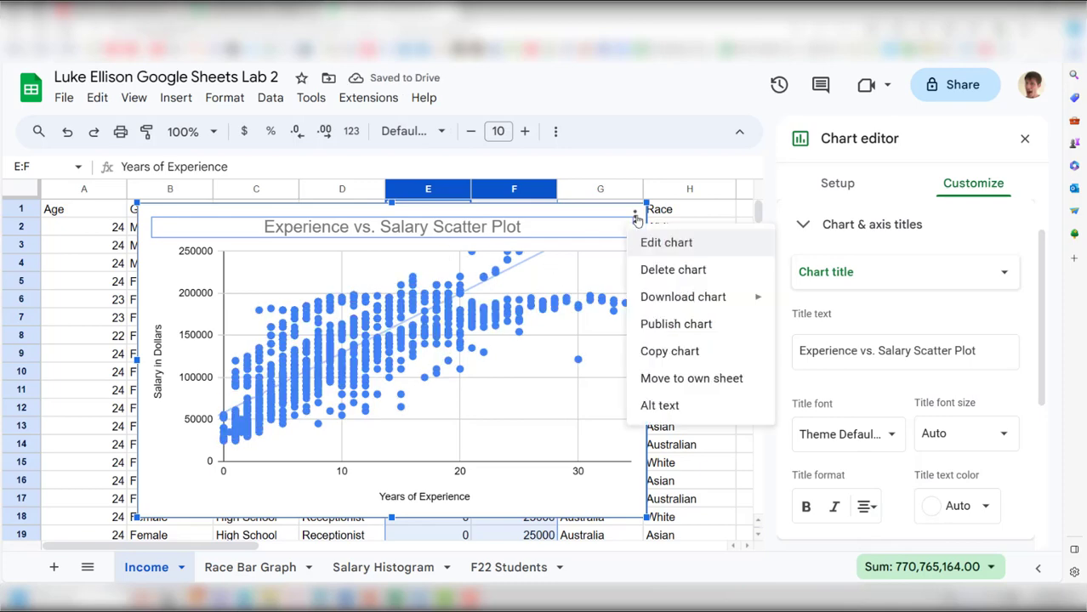
left_click(679, 384)
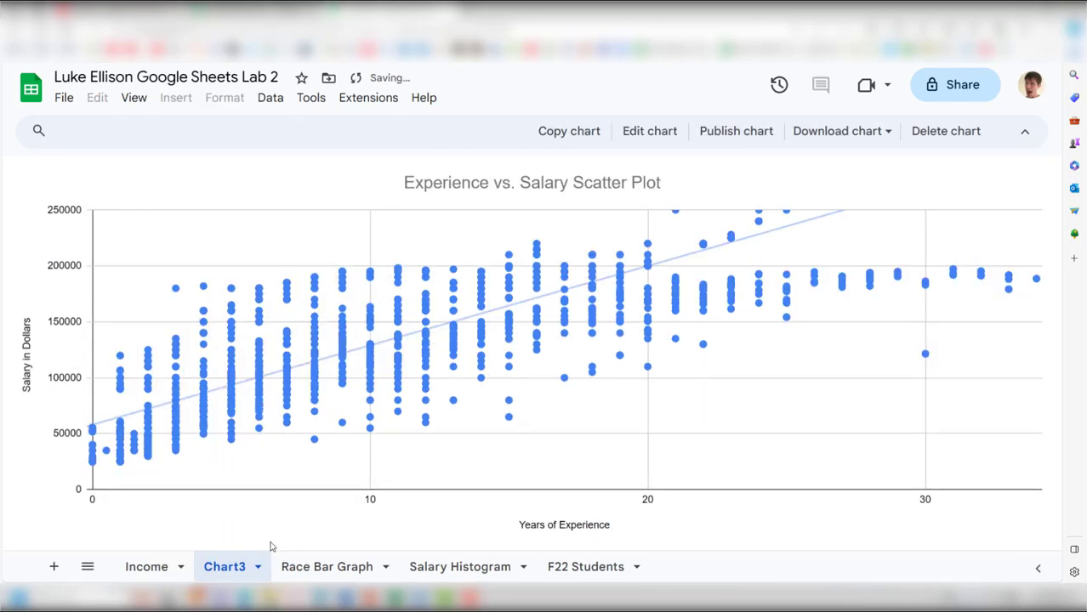
double_click(237, 568)
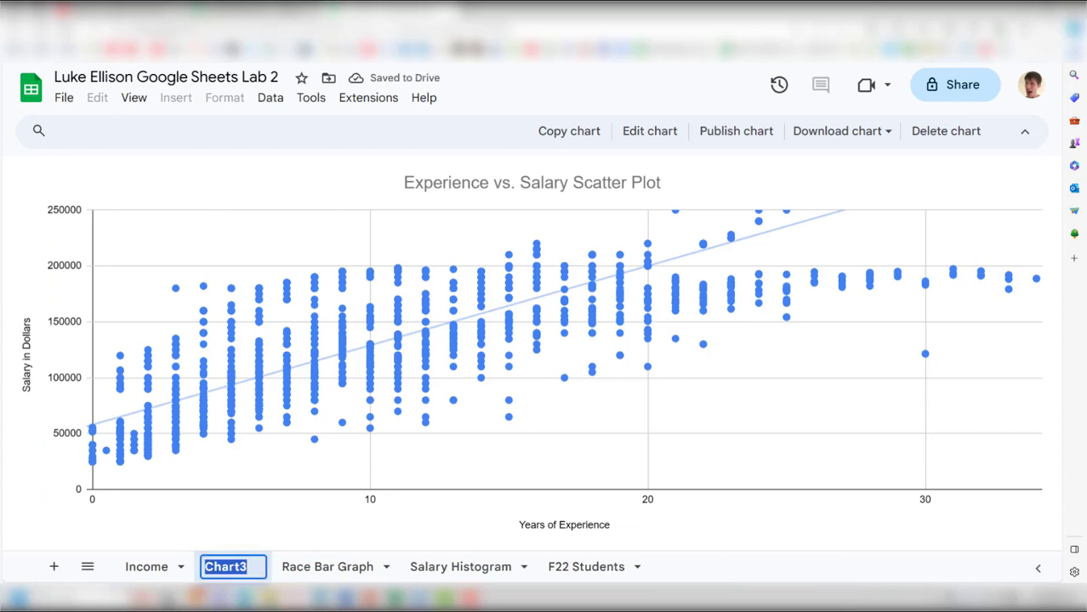
type("E")
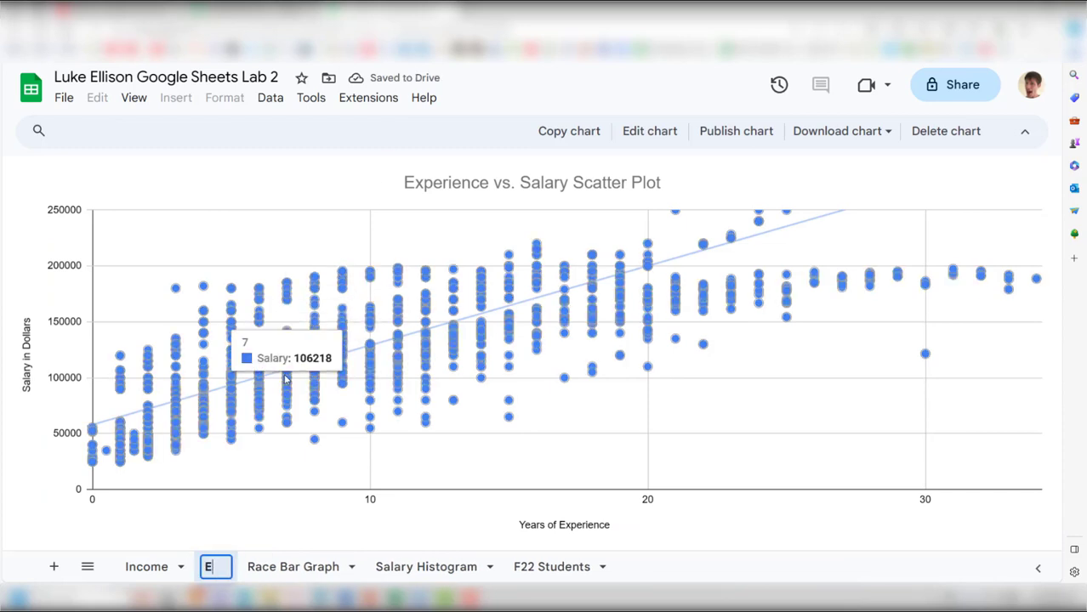
type("exp")
key("BackSpace")
key("BackSpace")
key("BackSpace")
type("xp")
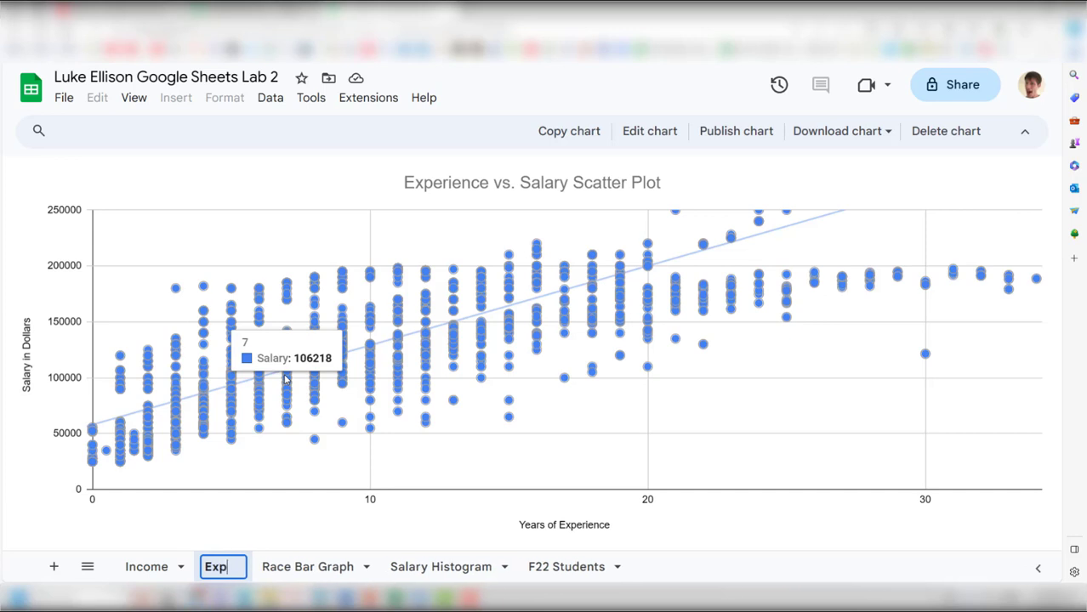
type("erience/")
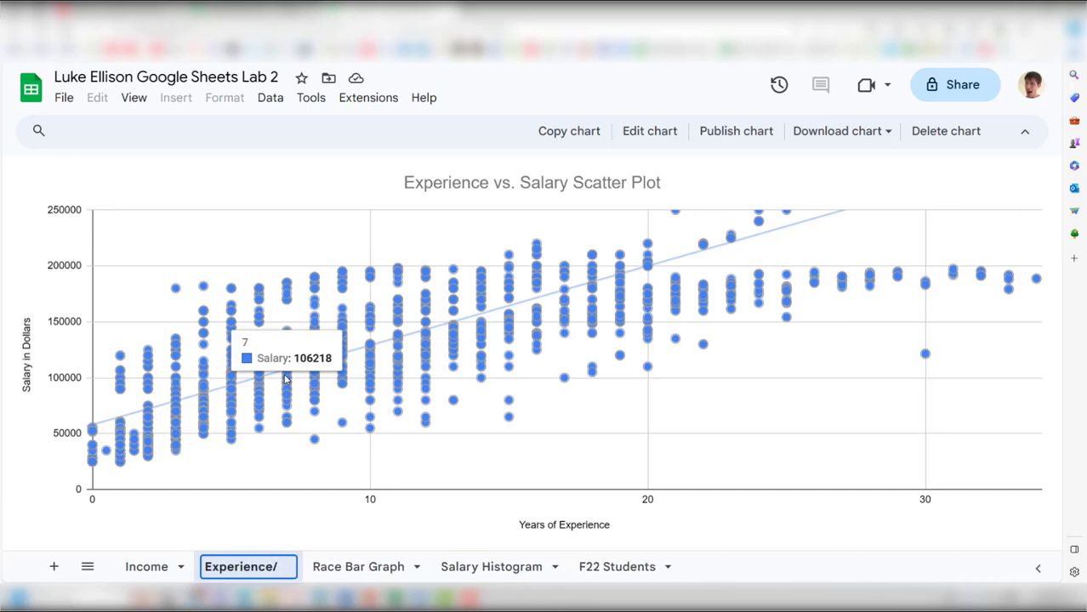
type("Salary Scatter ")
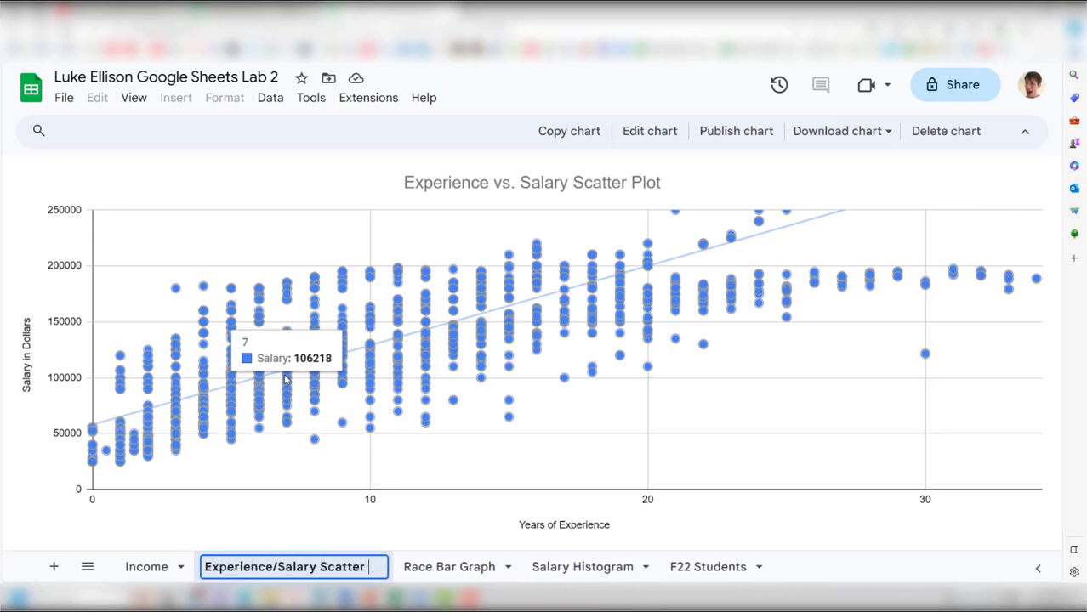
Step: Finish naming the chart sheet as "Experience/Salary Scatter Plot"
type("Plot")
key("Return")
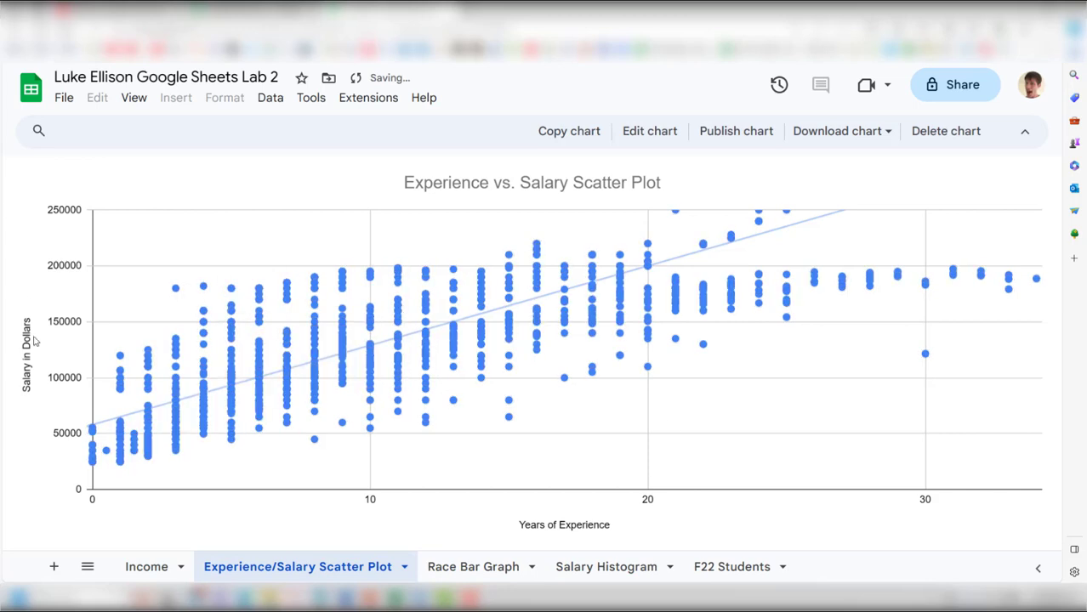
left_click(154, 571)
key("Down")
key("Down")
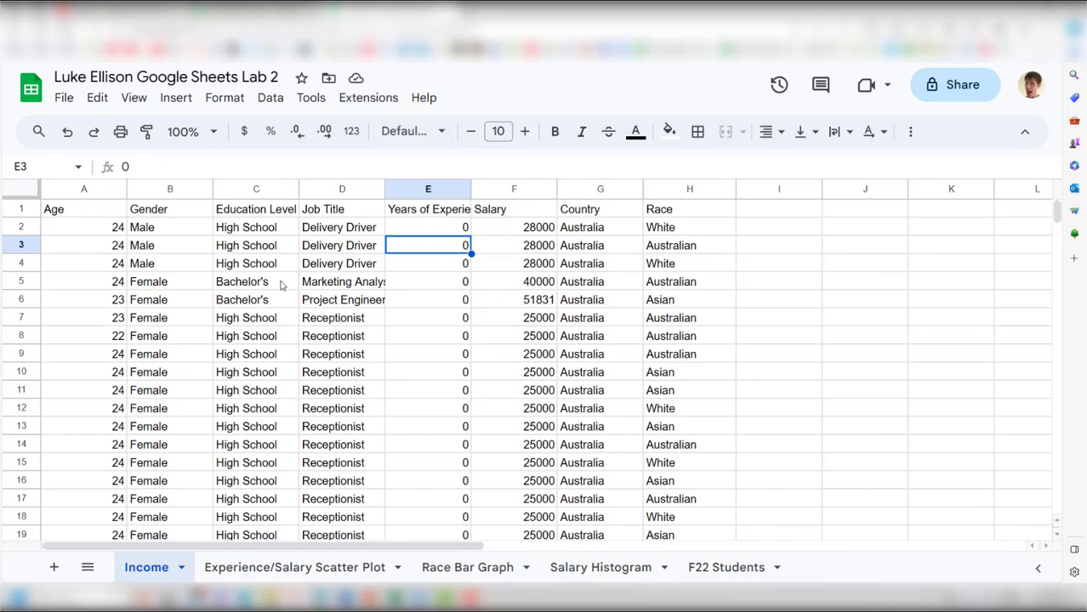
left_click(249, 568)
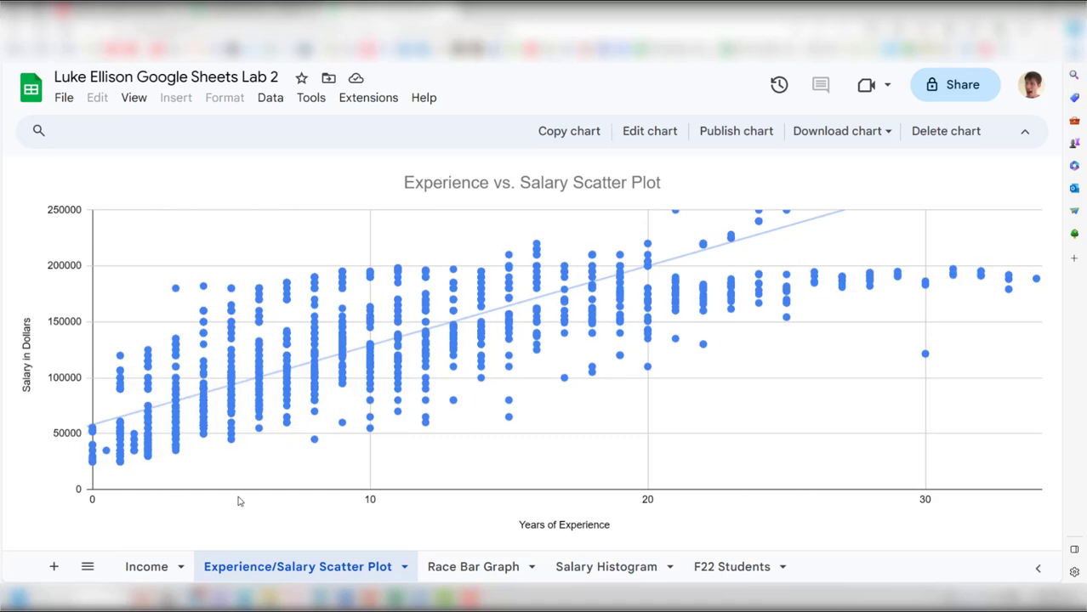
Step: On the Income sheet, enter the heading "Experience vs. Salary" in cell J2
left_click(159, 576)
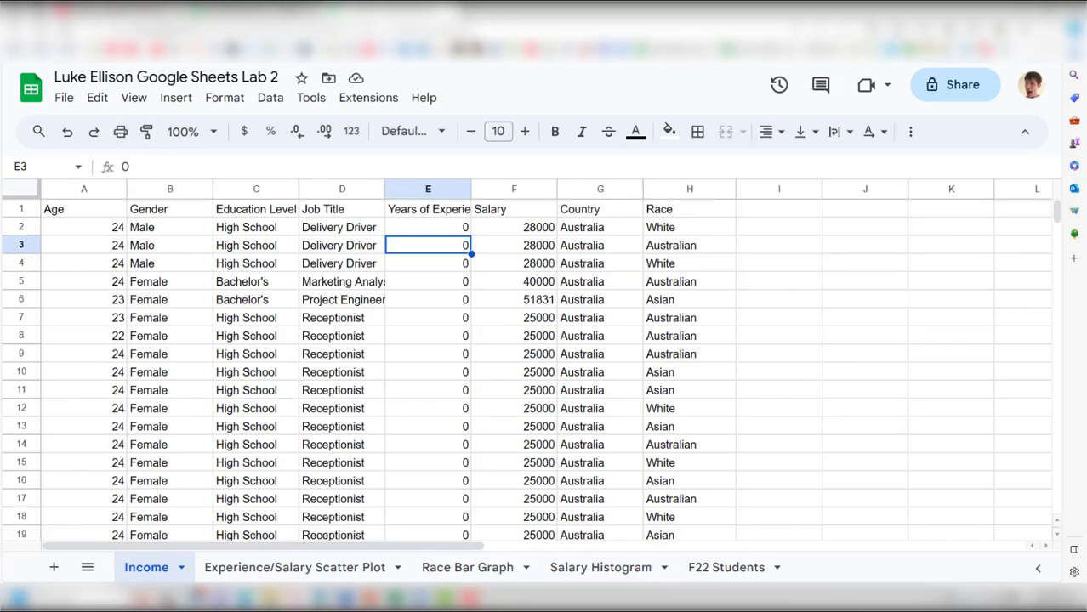
left_click(868, 239)
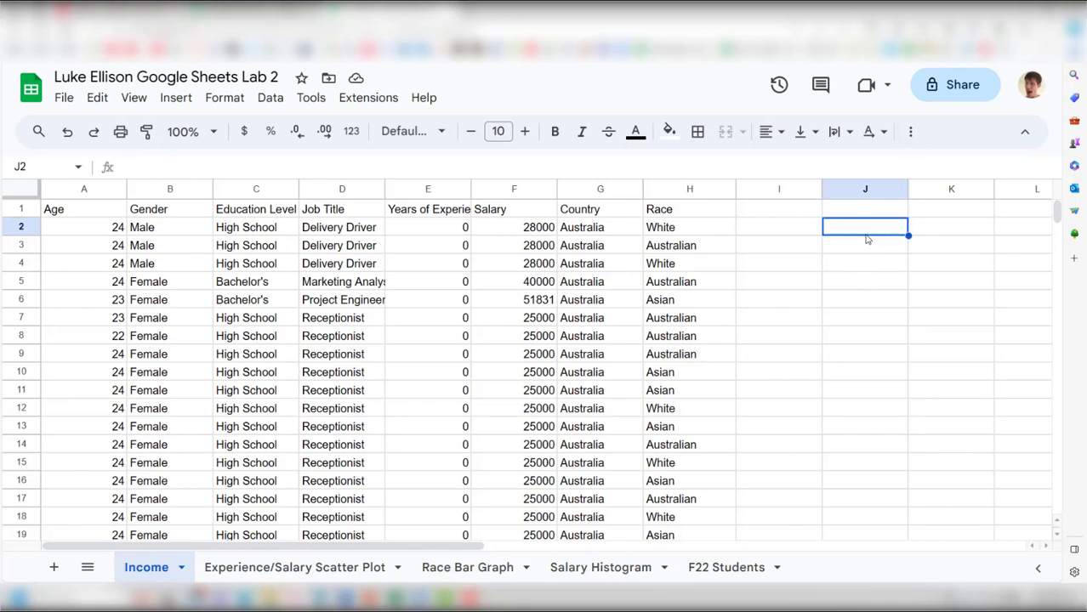
type("erien")
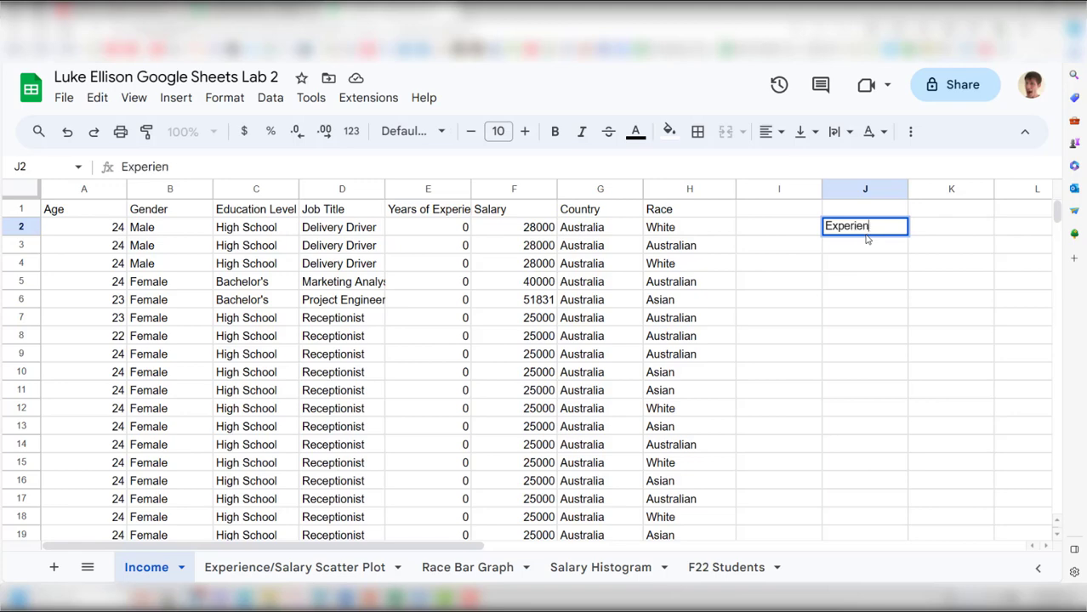
type("ce vs. Salary")
key("Return")
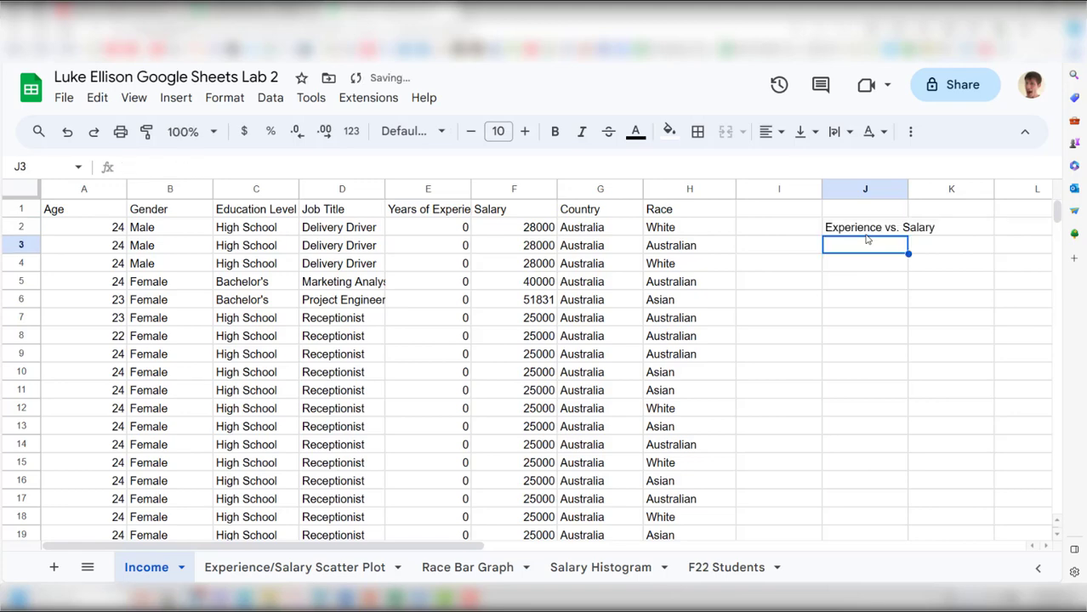
Step: Enter the labels "y-intercept (a)" in cell J3 and "Slope (b)" in cell J4
left_click_drag(432, 545, 611, 529)
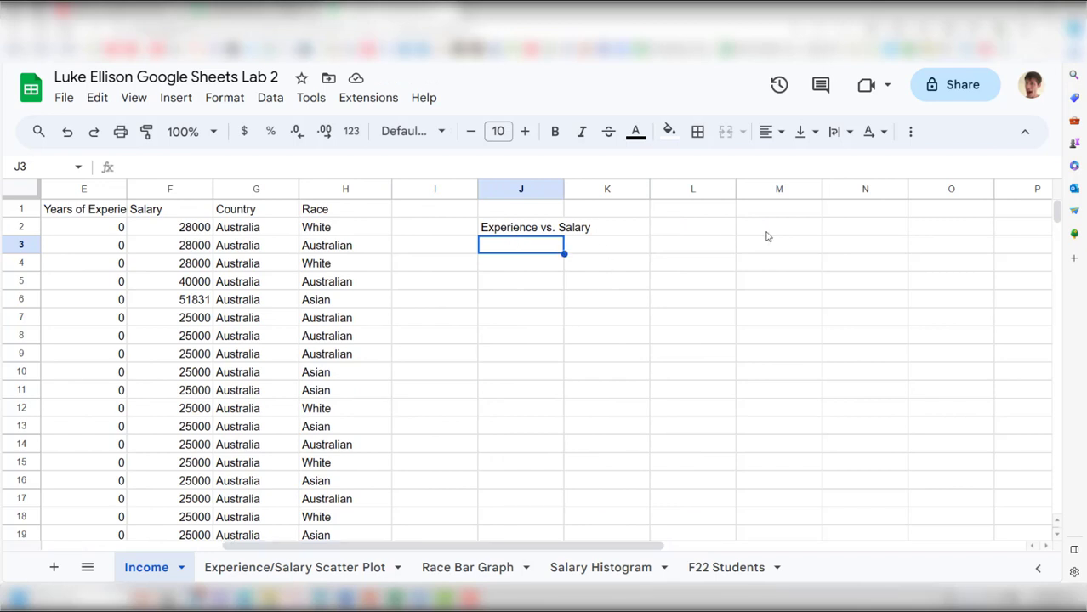
type("y0")
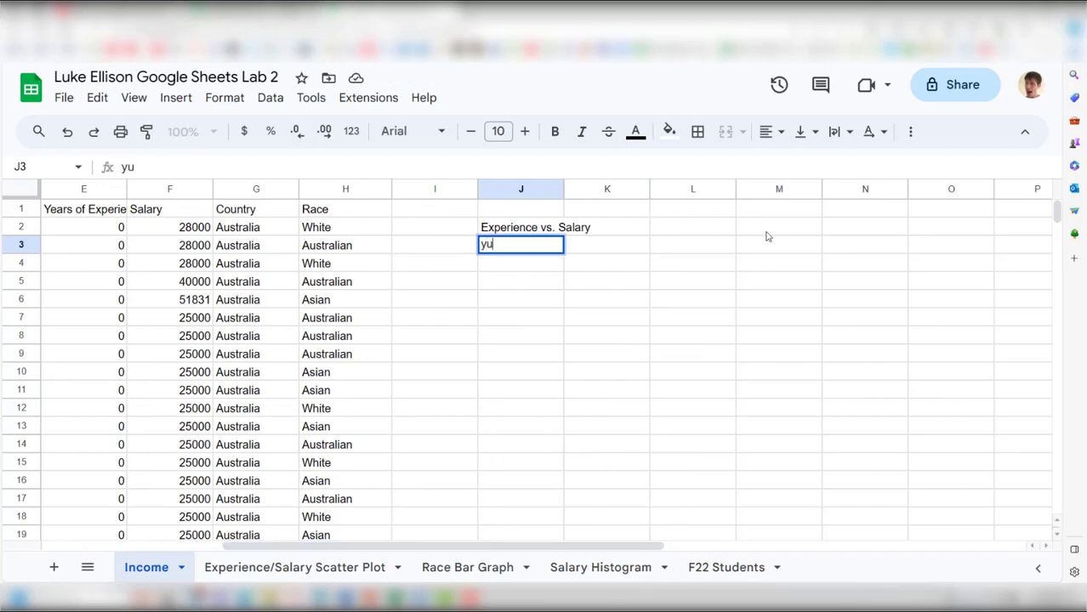
key("BackSpace")
type("-intercept (a)")
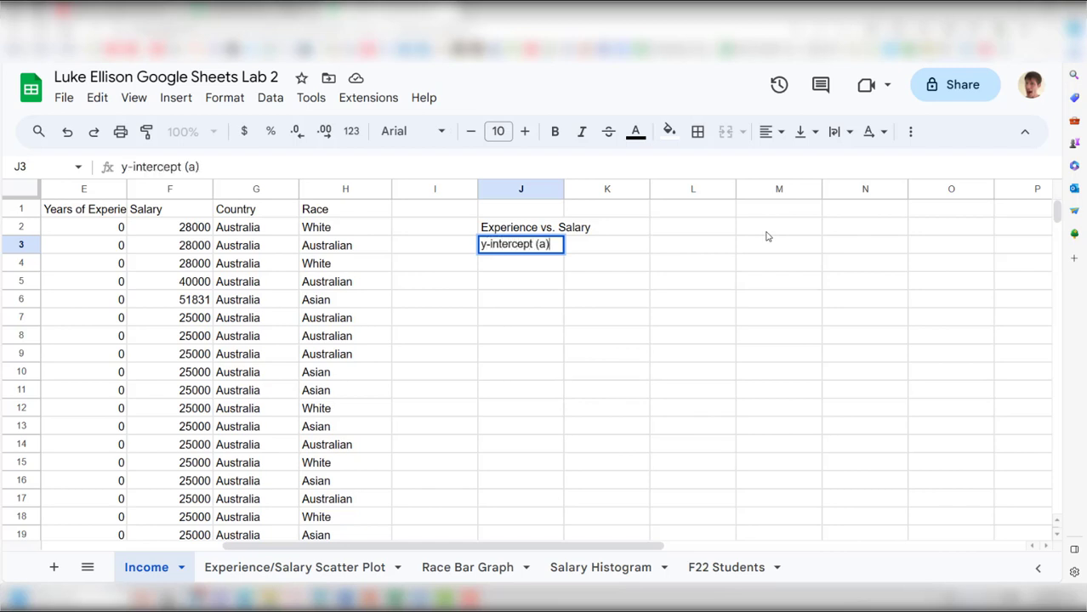
key("Return")
type("slo")
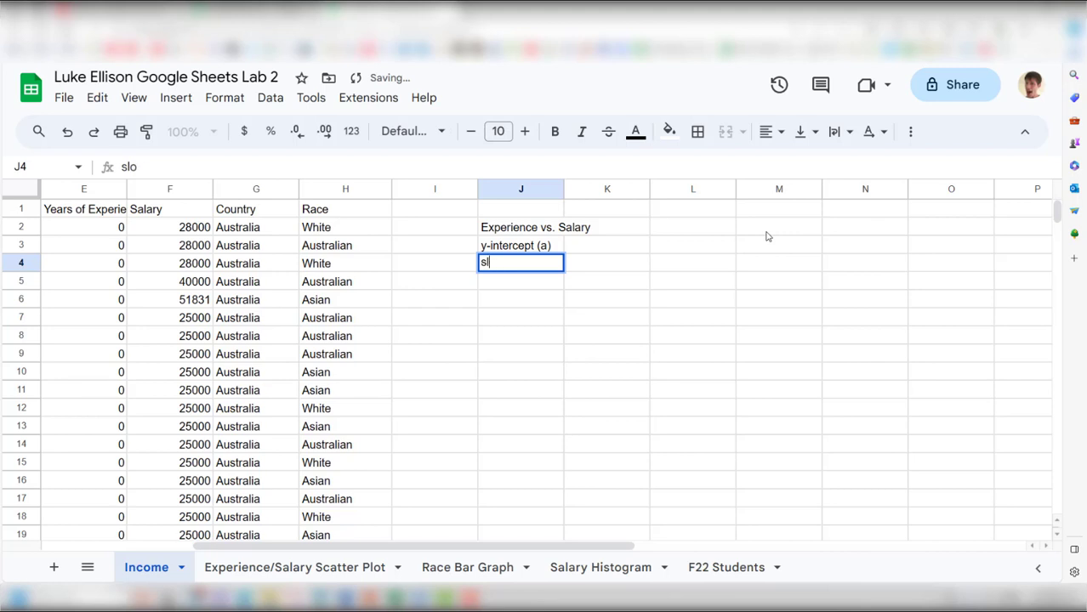
key("BackSpace")
key("BackSpace")
type("Slope (b)")
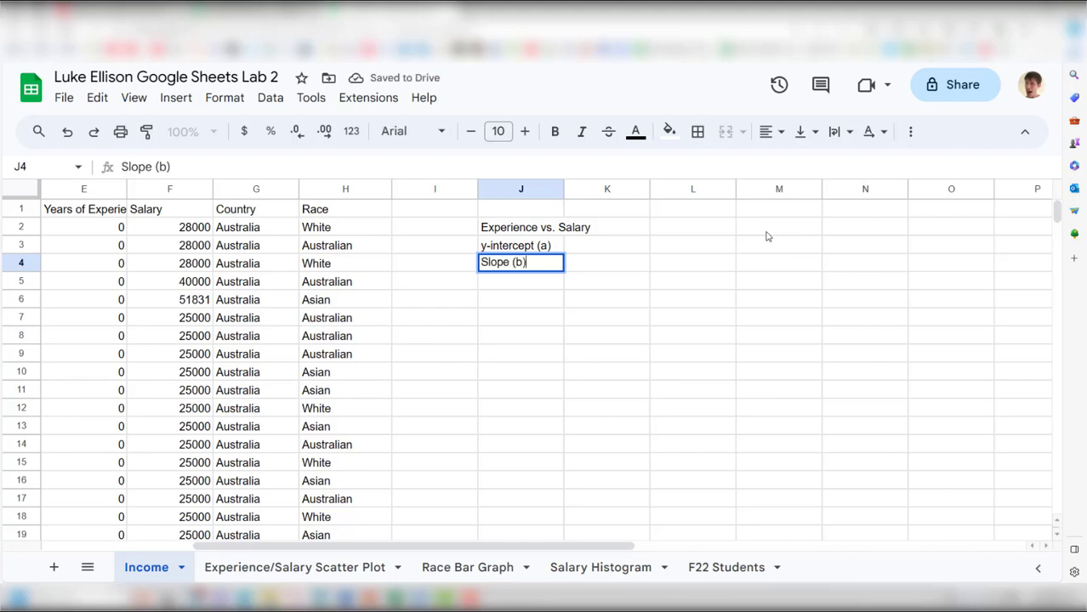
key("Return")
Step: Enter the labels "Correlation (r)" in cell J5 and "Coef of det. (r-sq)" in cell J6
type("Correlation (r)")
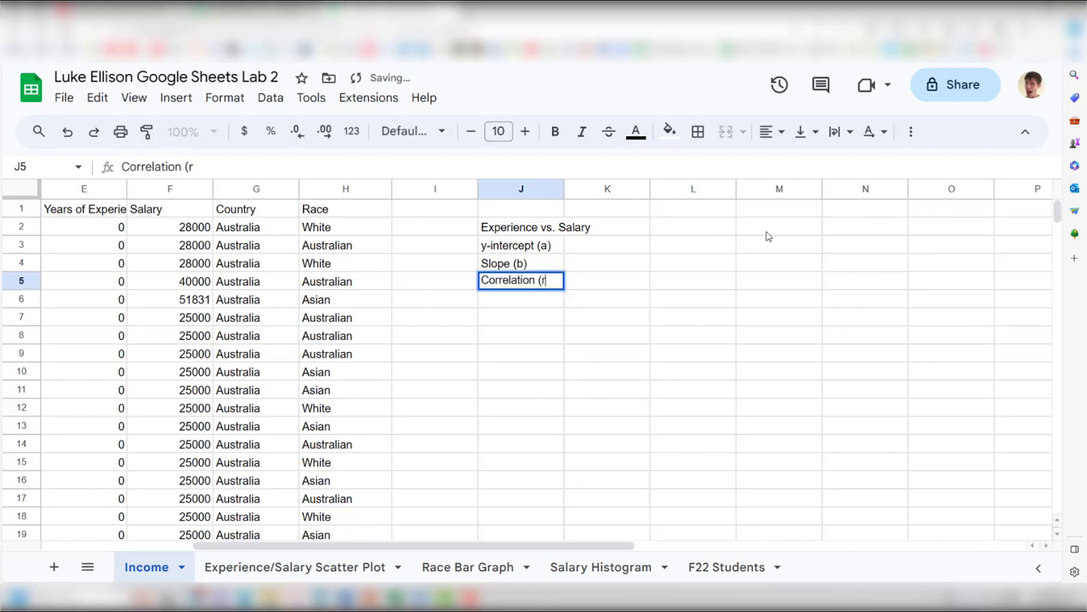
key("Return")
type("Coef of")
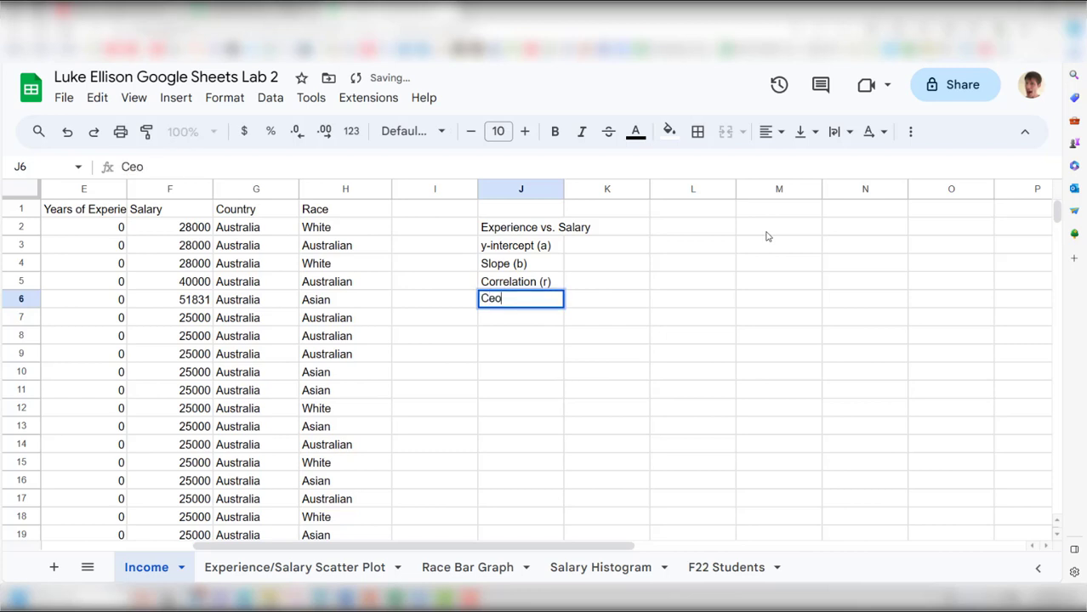
type(" det. (")
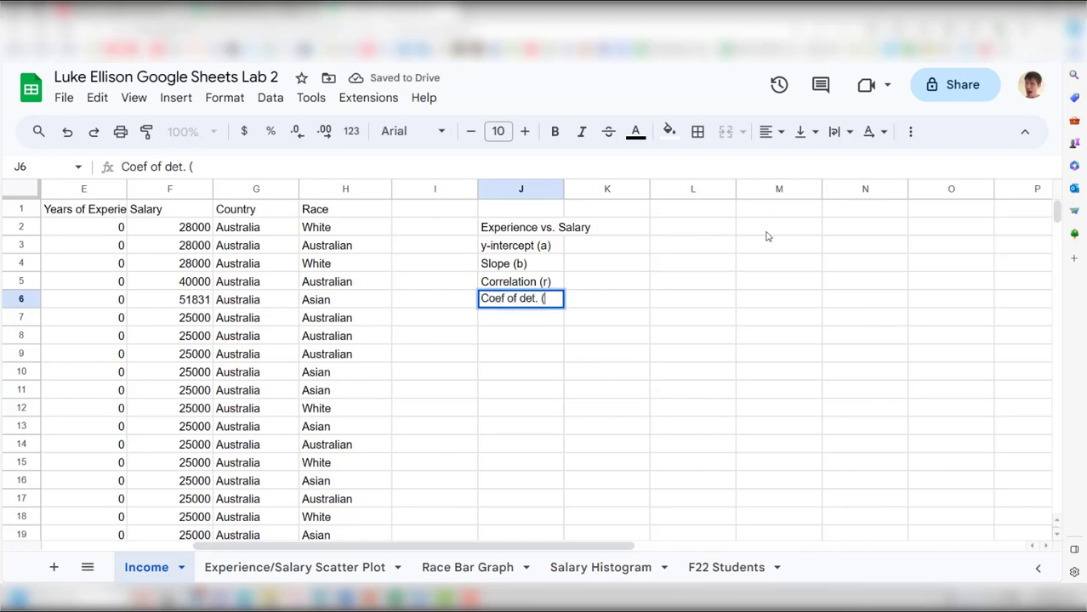
type("r-sq)")
key("Return")
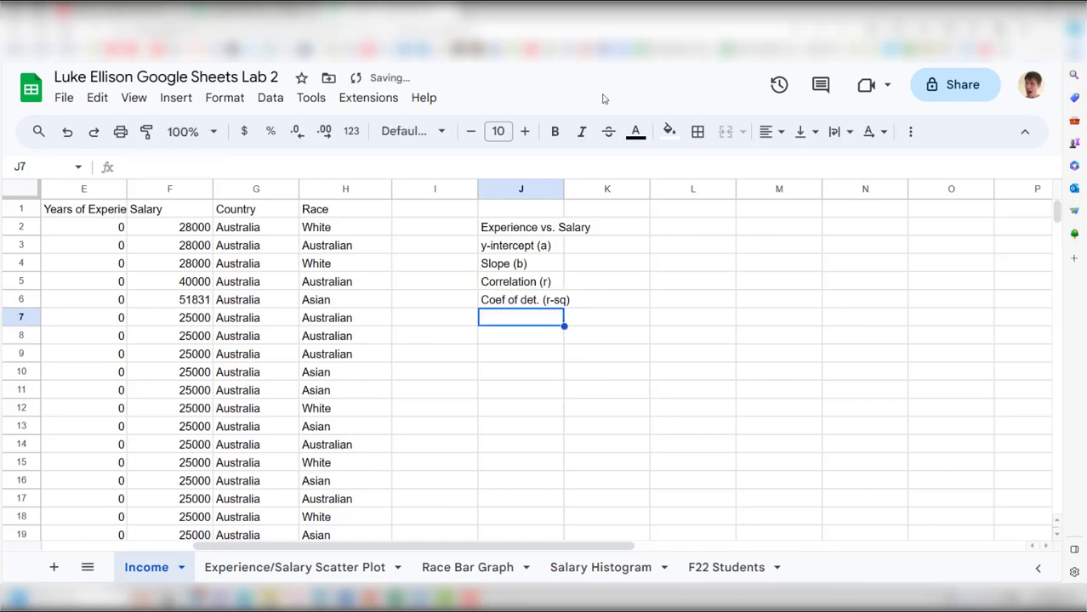
Step: Switch to the lab instructions in Word and review what the Intercept, Slope, Correlation and Rsq functions calculate
left_click(517, 249)
left_click(519, 264)
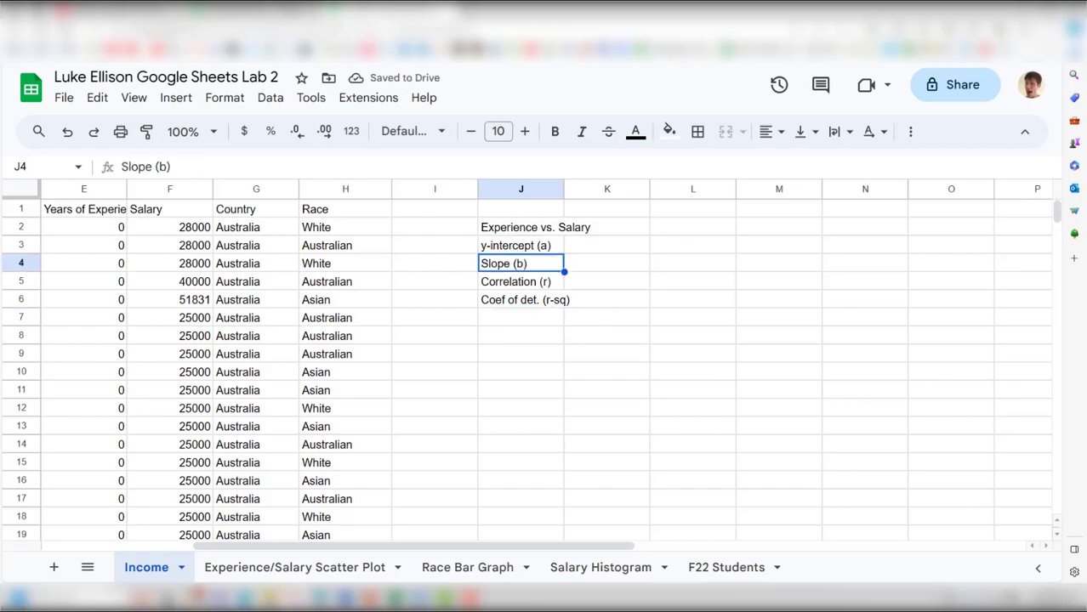
key("alt+Tab")
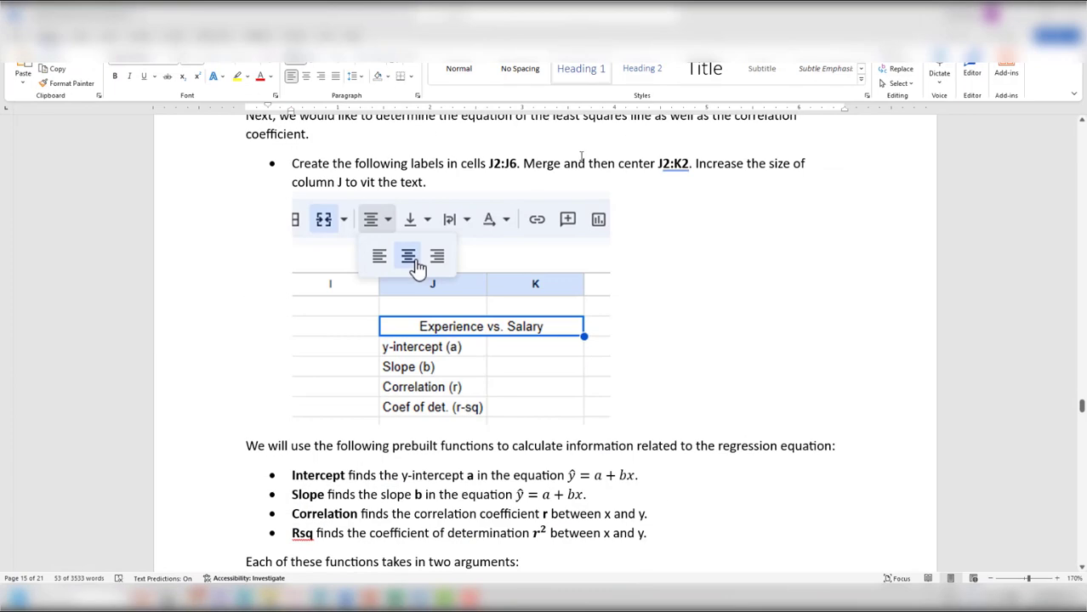
scroll(561, 364, "down", 3)
scroll(587, 359, "up", 1)
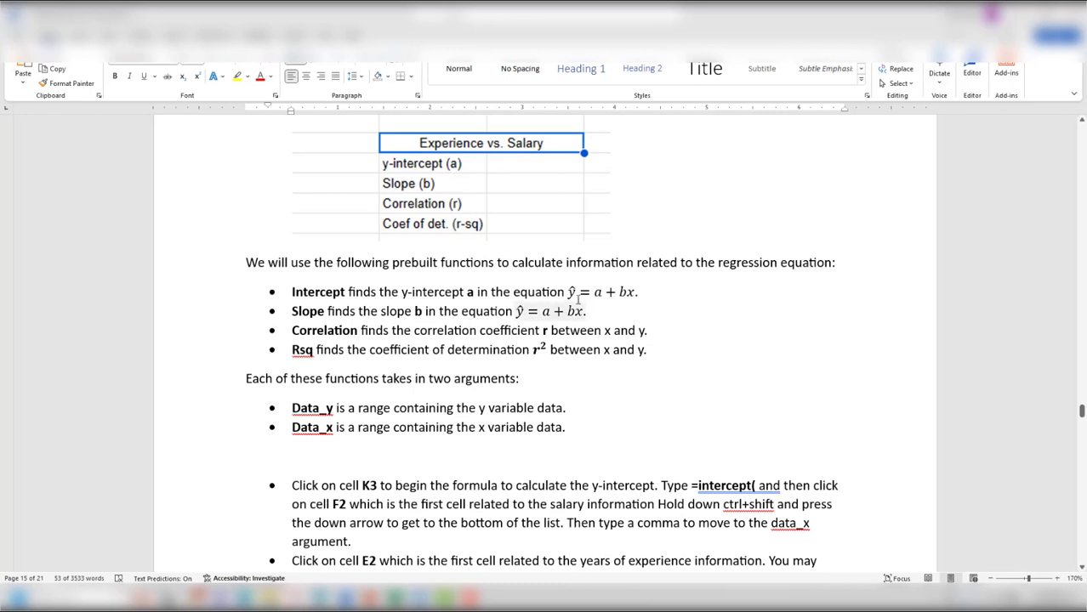
left_click(569, 338)
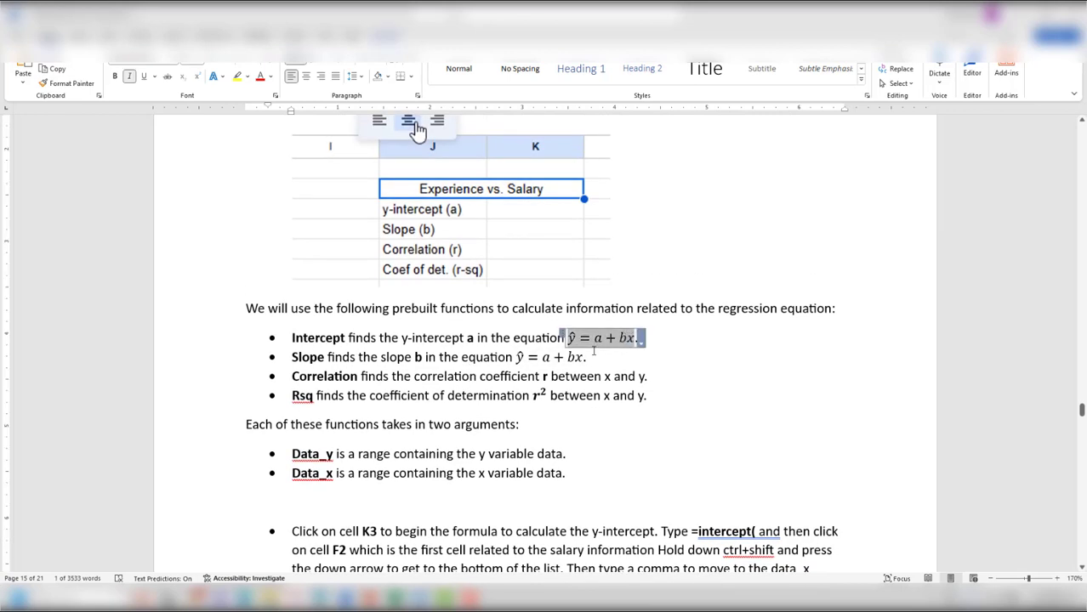
left_click(596, 338)
double_click(597, 338)
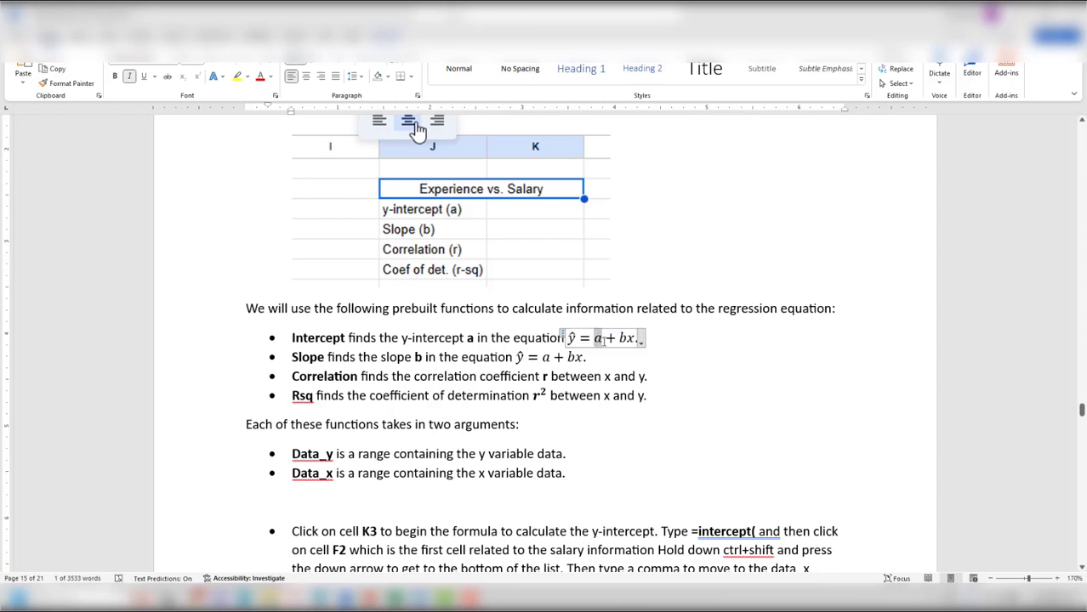
key("Right")
key("Right")
key("shift+Right")
key("Down")
key("Down")
key("Down")
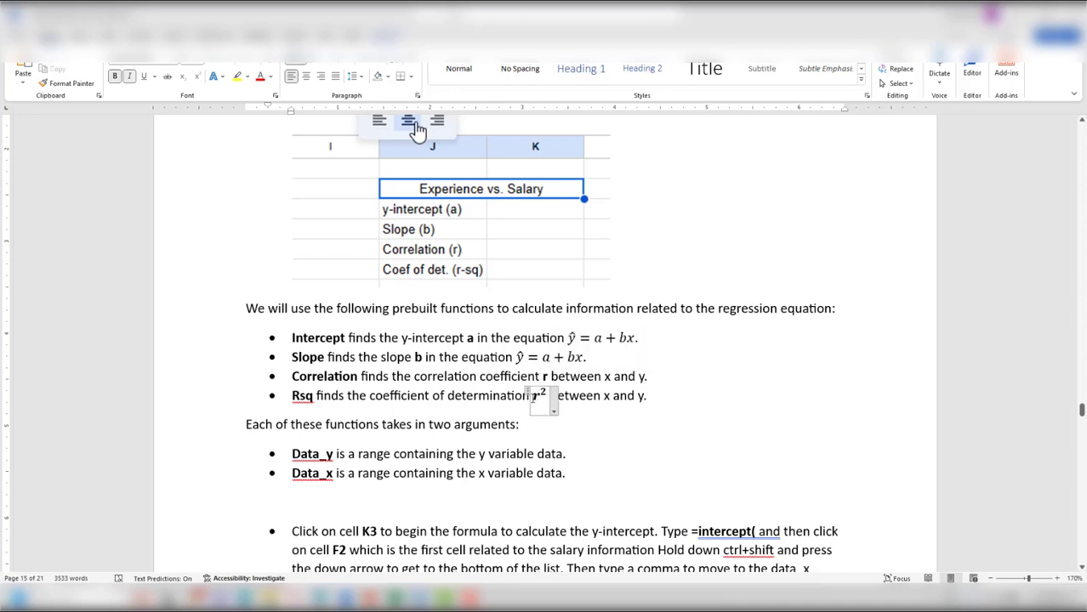
left_click_drag(447, 397, 602, 397)
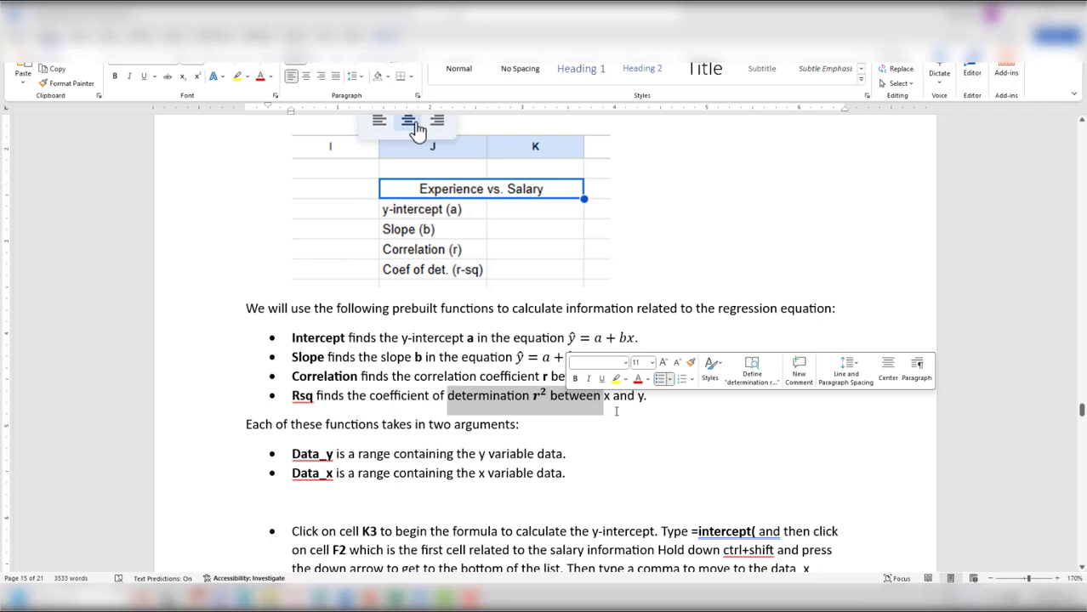
left_click(617, 411)
Step: Switch back to Google Sheets, merge cells J2:K2 and center the "Experience vs. Salary" heading
key("alt+Tab")
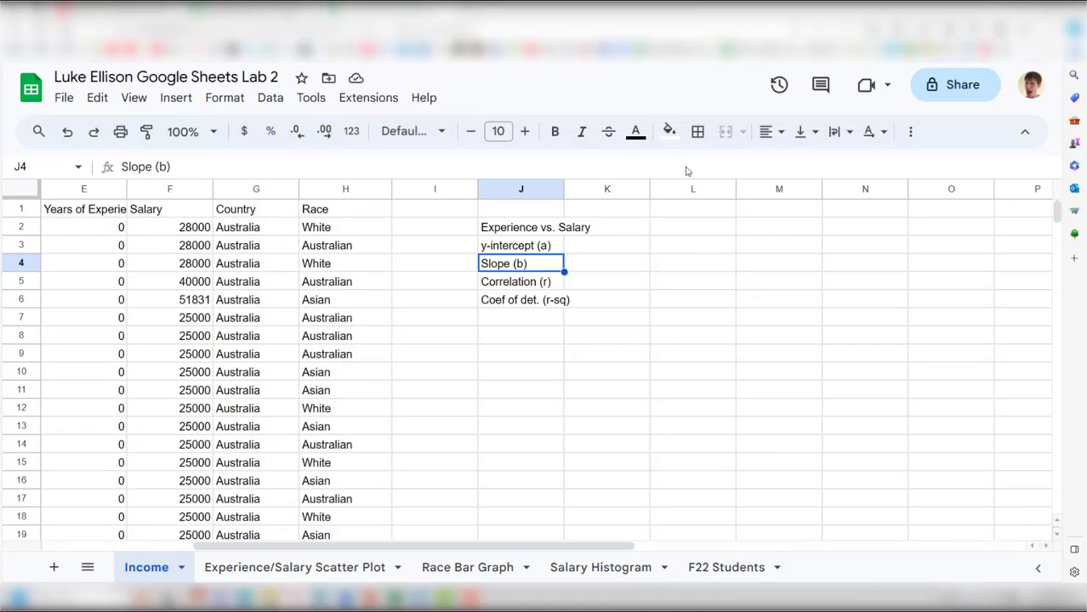
left_click(604, 255)
left_click(541, 232)
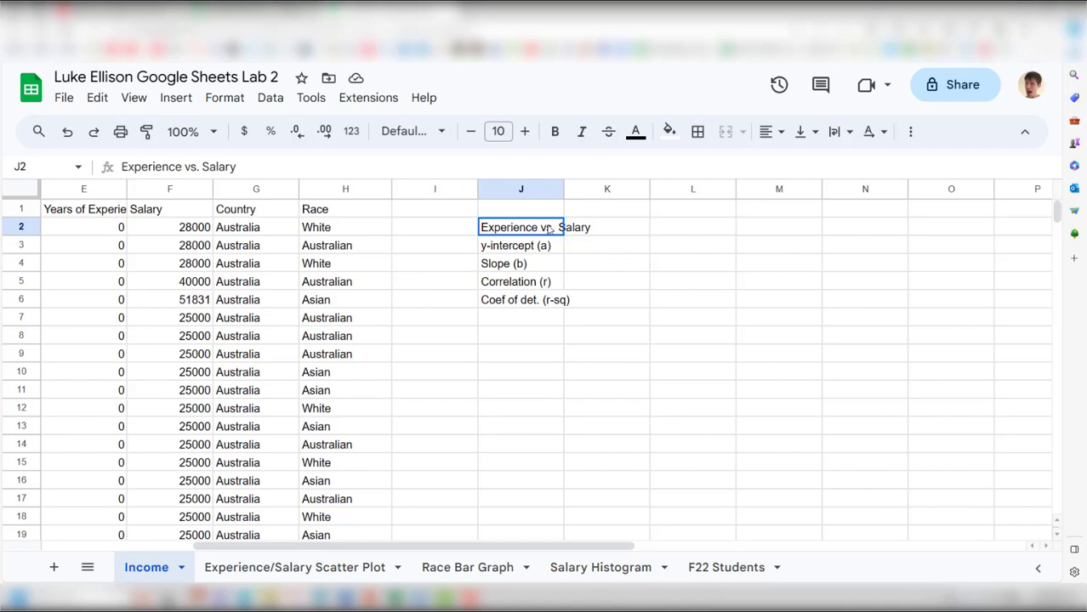
left_click_drag(544, 232, 592, 231)
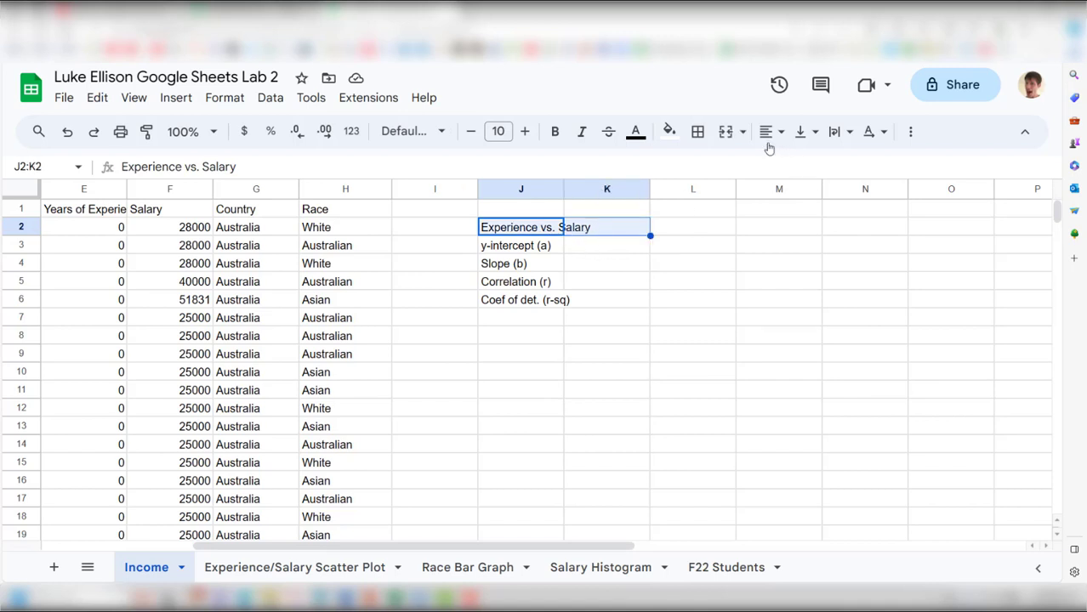
left_click(725, 133)
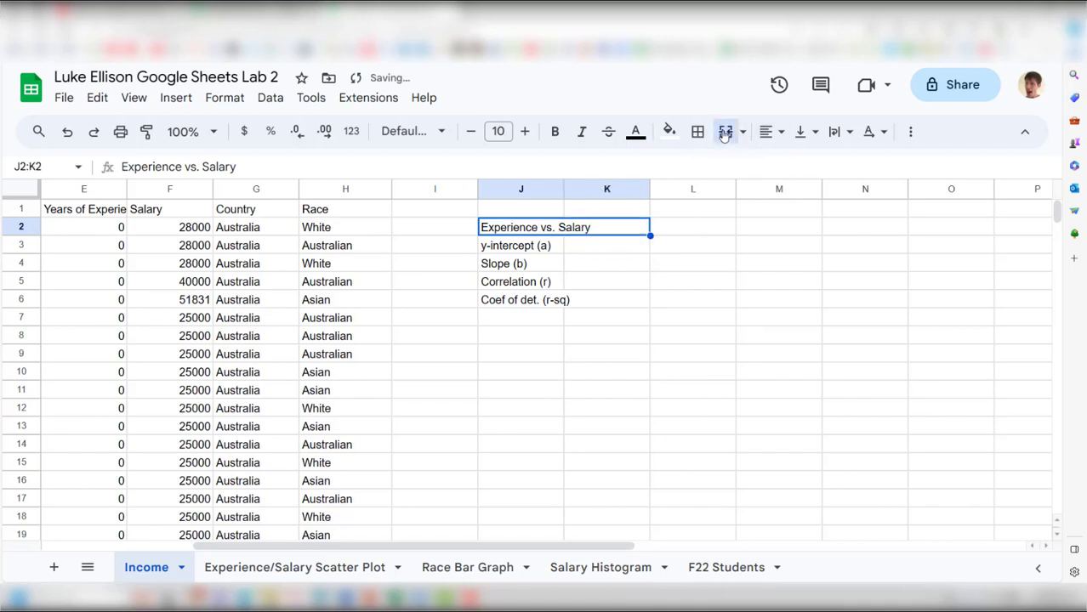
left_click(769, 132)
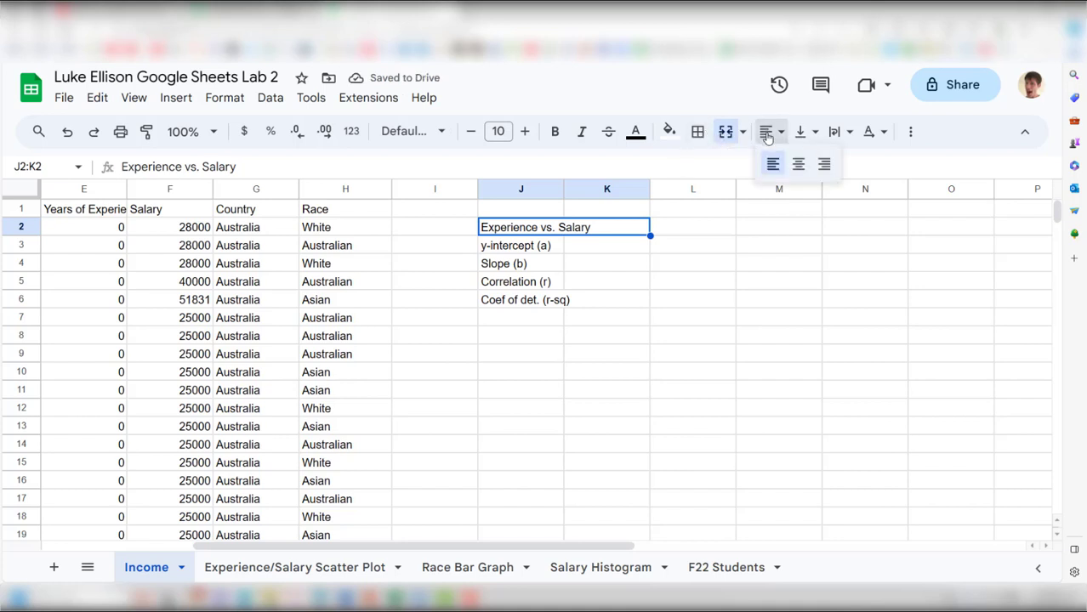
left_click(797, 165)
left_click(676, 374)
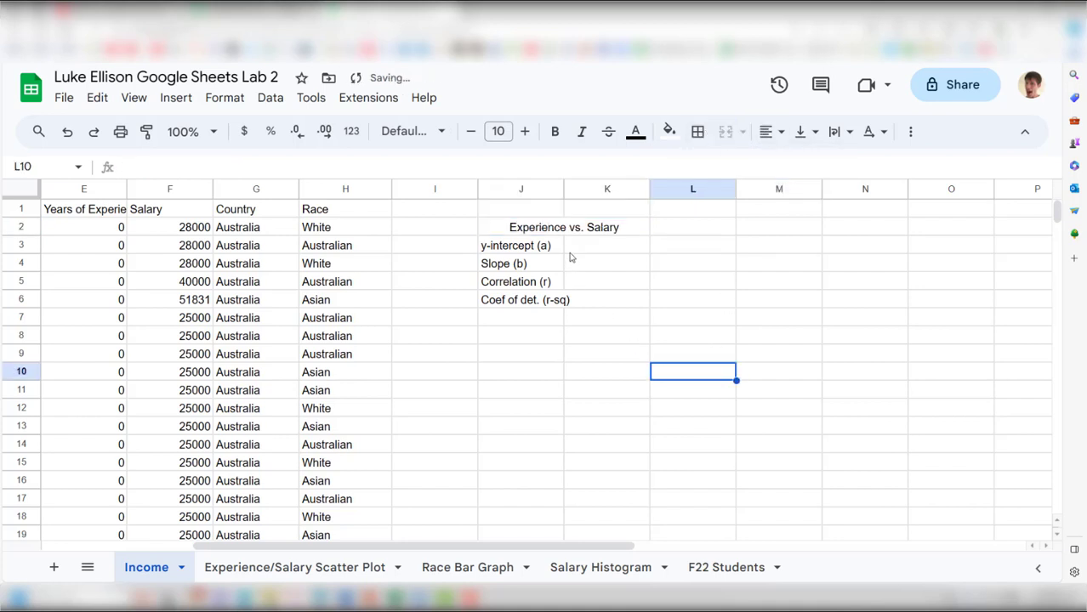
Step: Apply all borders to the Experience vs. Salary table in cells J2:K6
left_click_drag(575, 228, 577, 306)
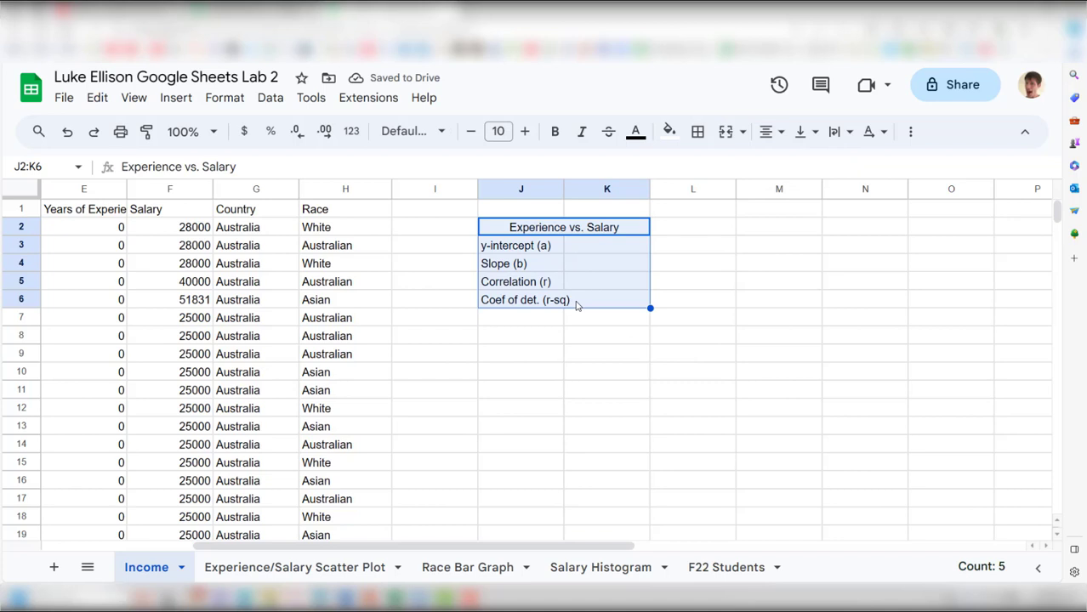
left_click(698, 131)
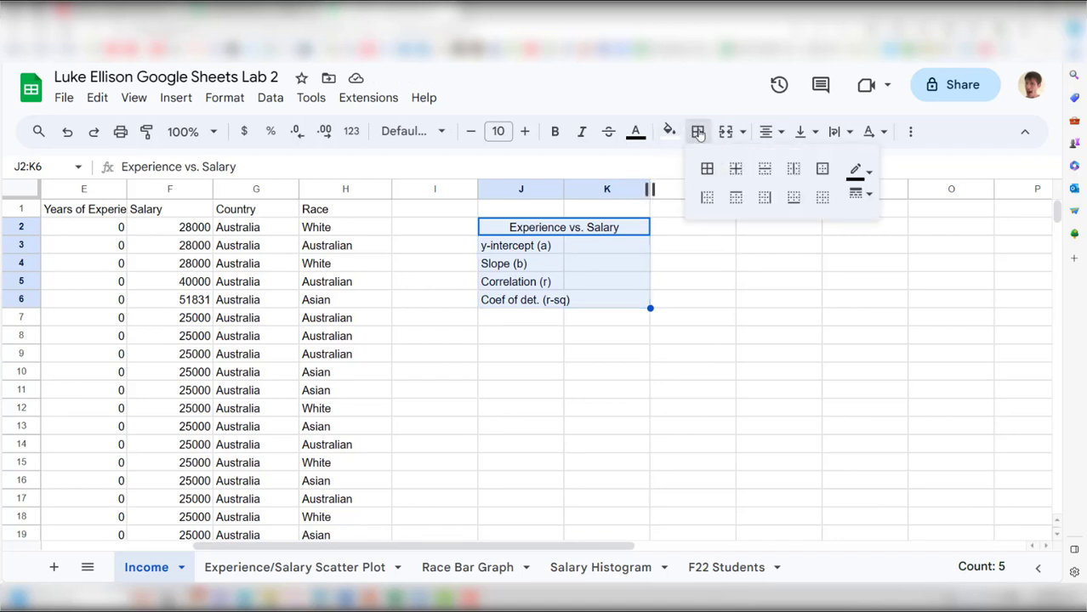
left_click(707, 169)
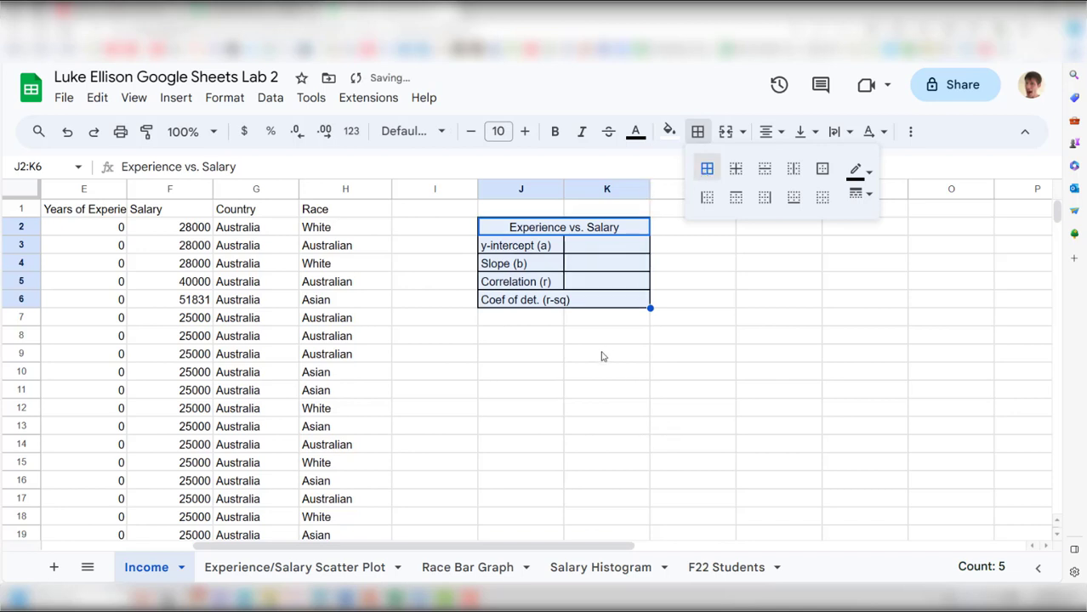
Step: Auto-fit the width of column J to its labels
left_click(596, 299)
left_click_drag(562, 189, 562, 189)
double_click(562, 189)
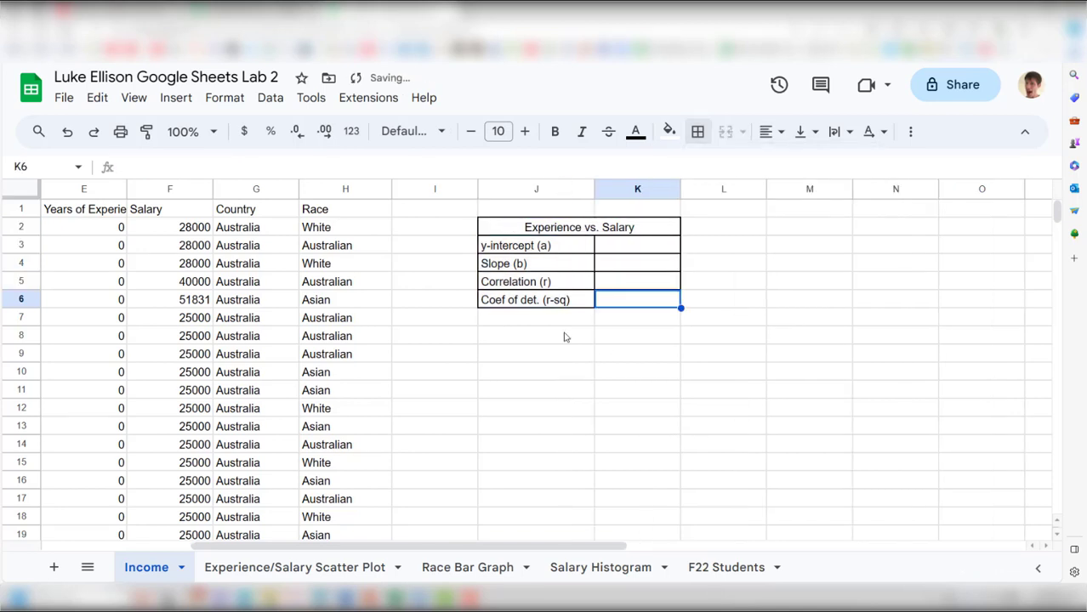
Step: Start an INTERCEPT formula in cell K3 with the salary range F2:F6681 as its data_y argument
left_click(647, 250)
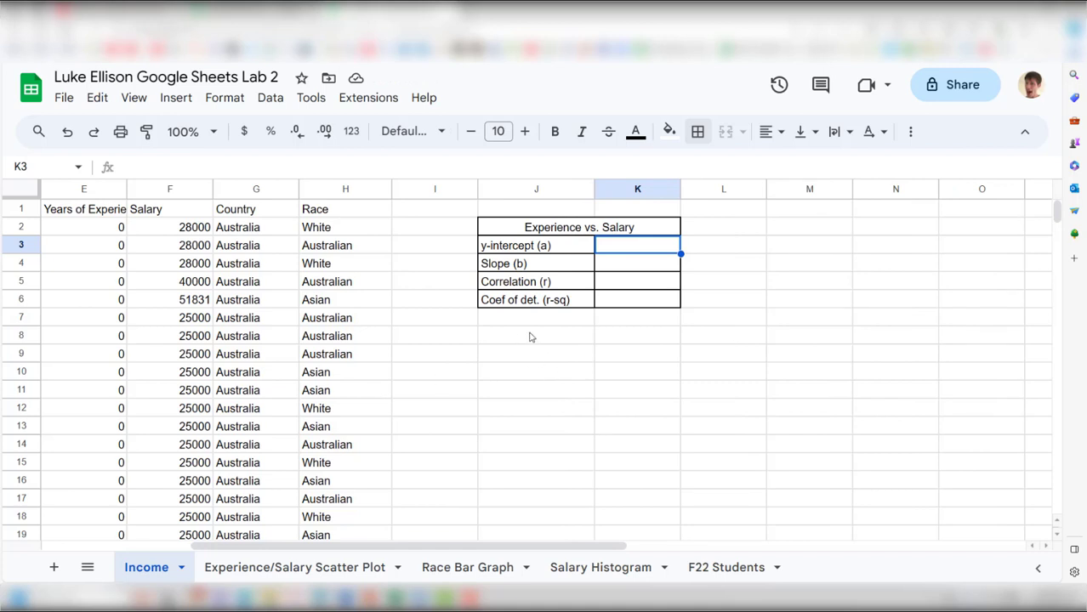
type("=interce")
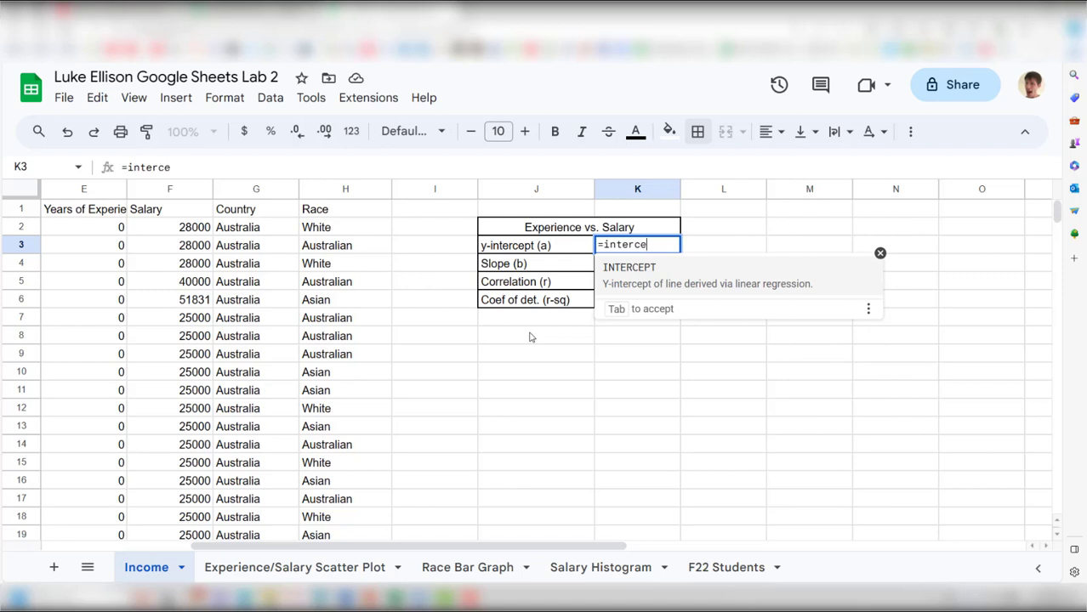
type("pt(")
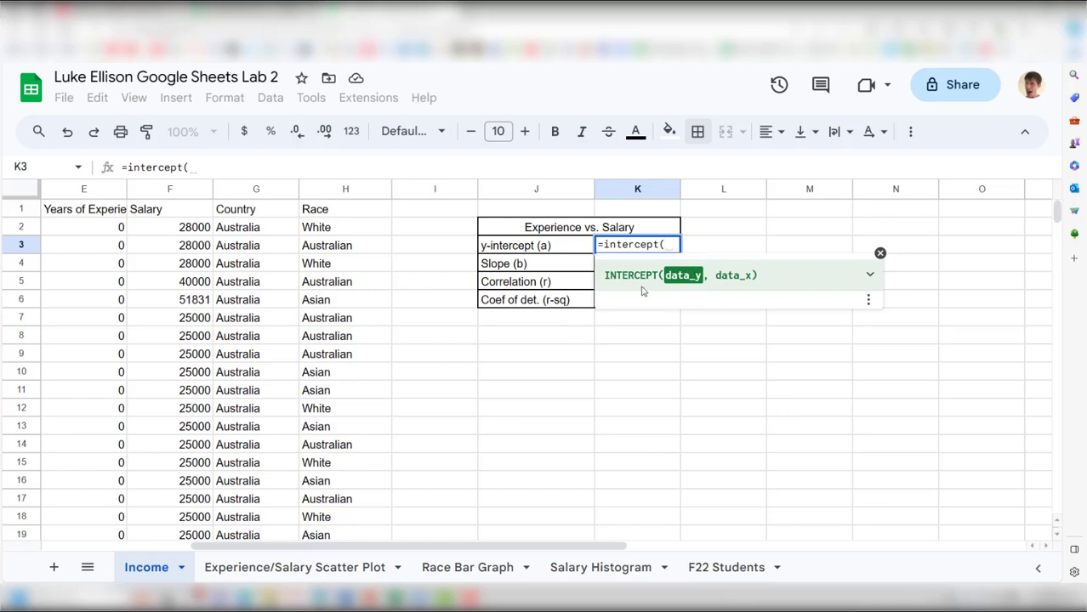
left_click(180, 228)
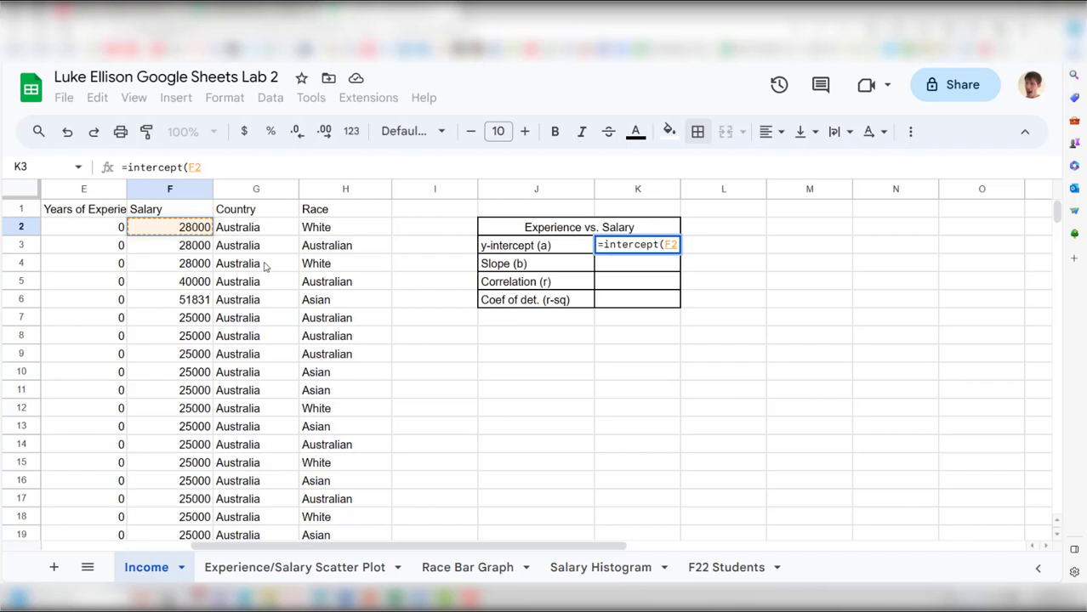
key("ctrl+shift+Down")
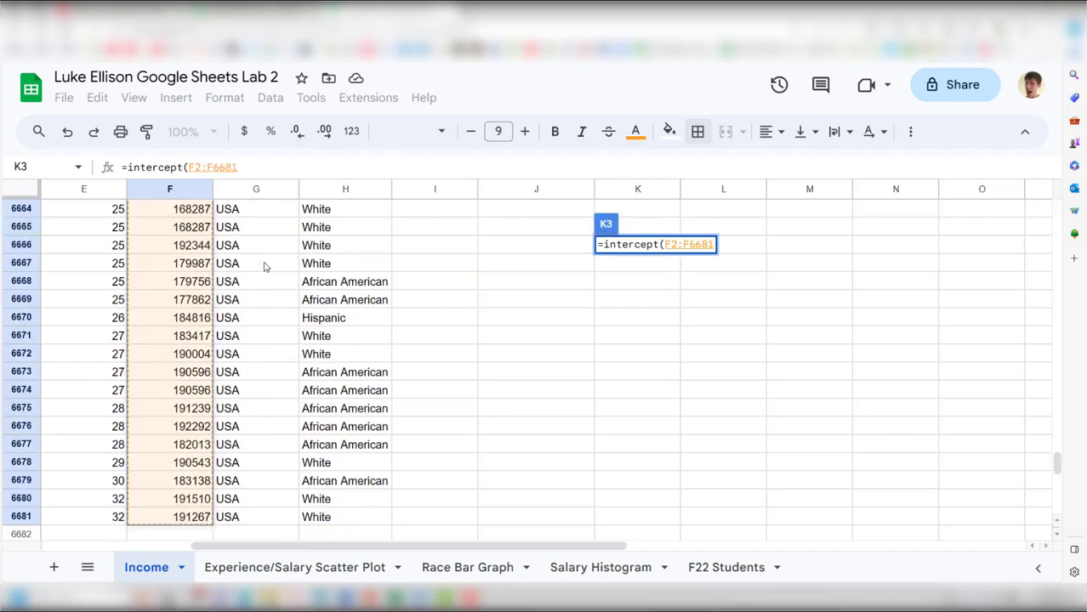
type(",")
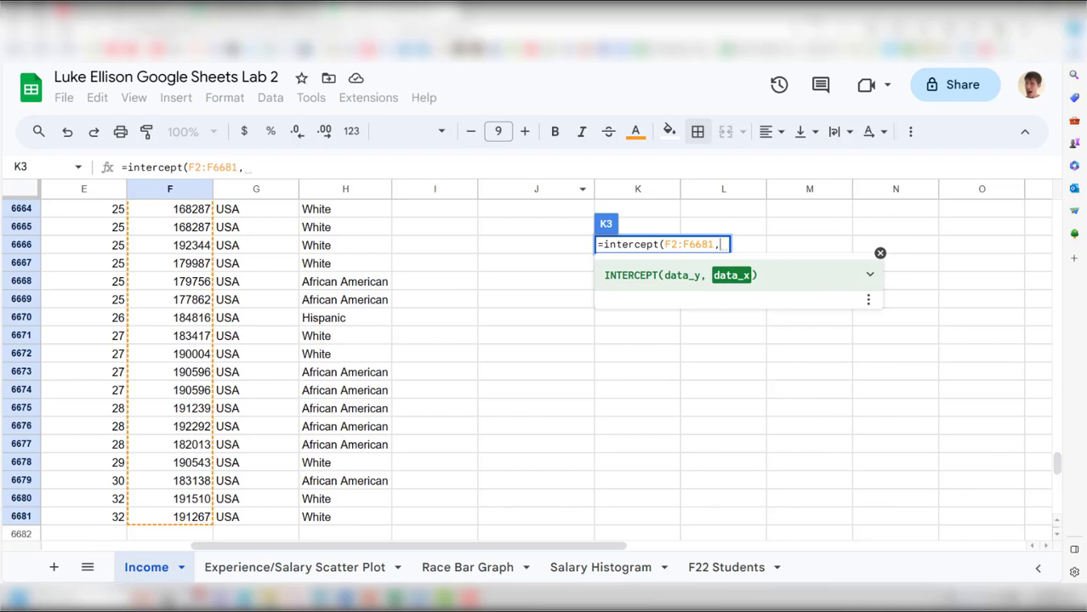
left_click(93, 519)
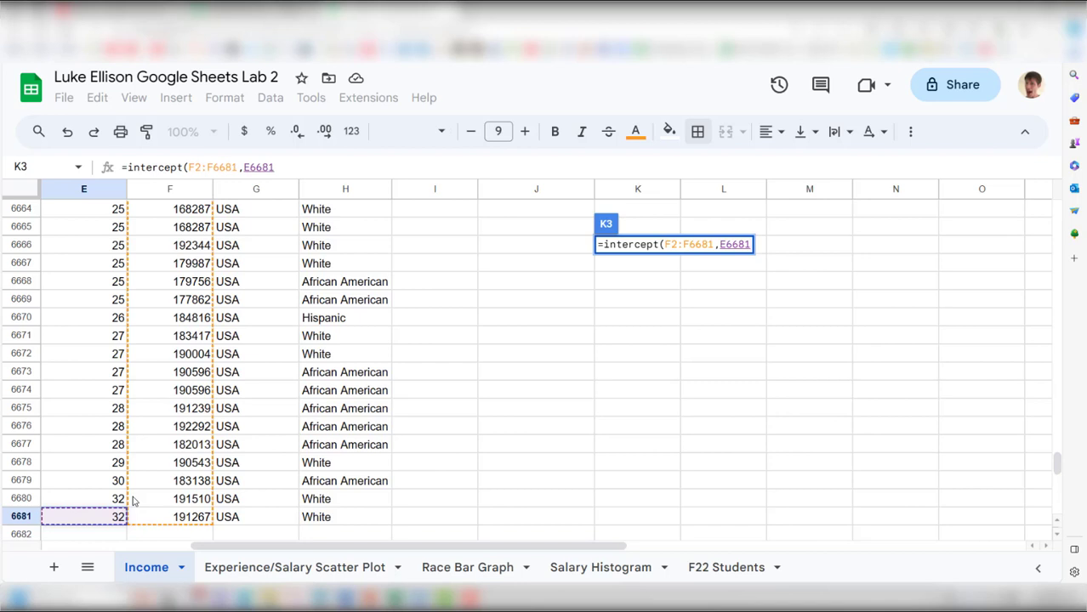
key("ctrl+shift+Up")
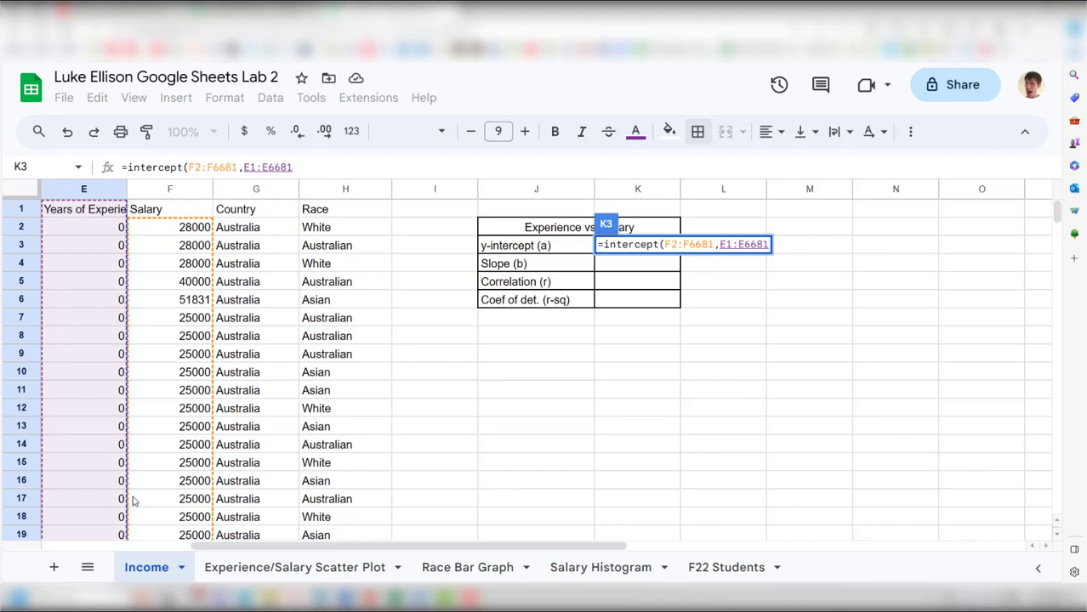
key("shift+Down")
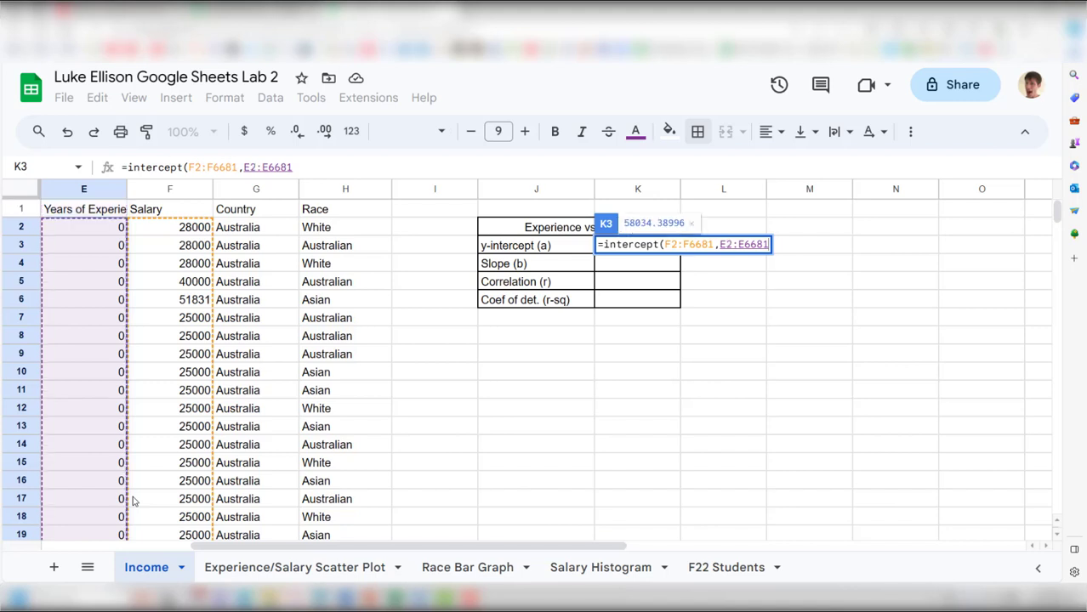
key("BackSpace")
key("BackSpace")
key("BackSpace")
key("BackSpace")
key("BackSpace")
key("BackSpace")
key("BackSpace")
key("BackSpace")
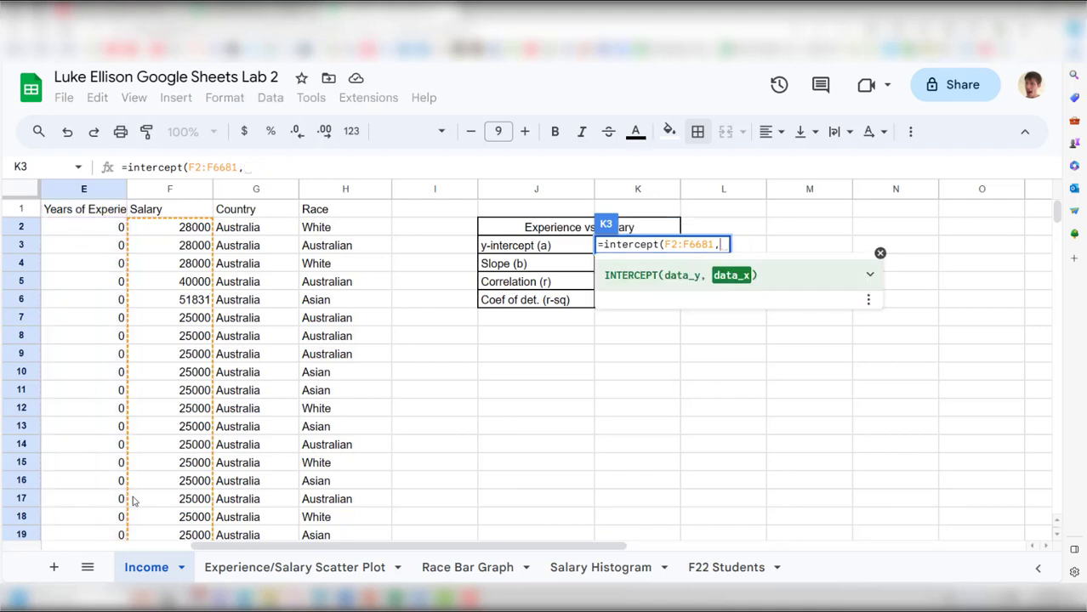
left_click_drag(1056, 213, 1070, 472)
left_click(108, 248)
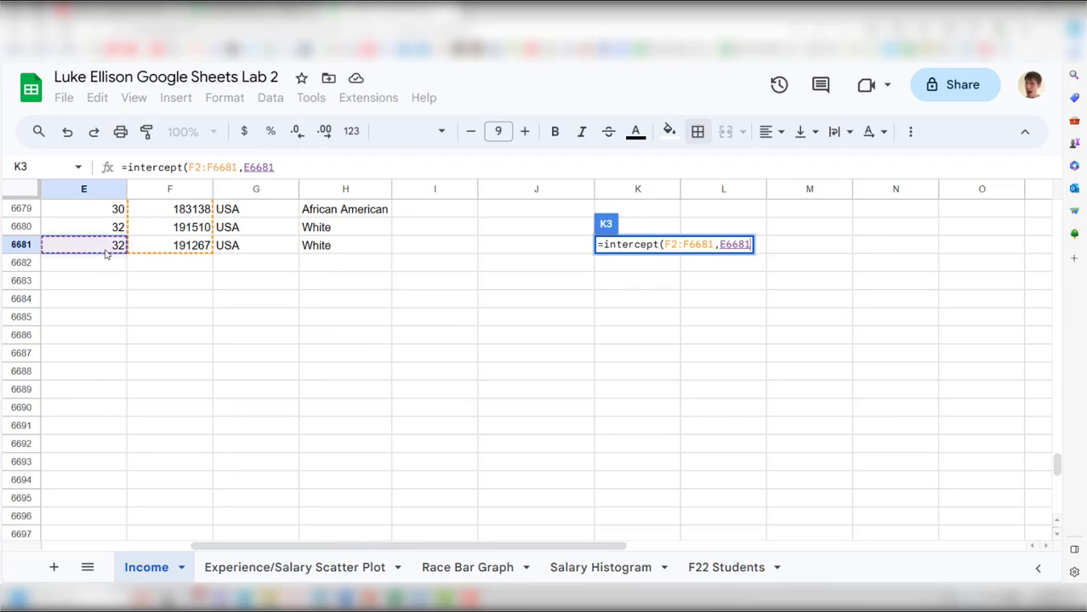
key("ctrl+shift+Up")
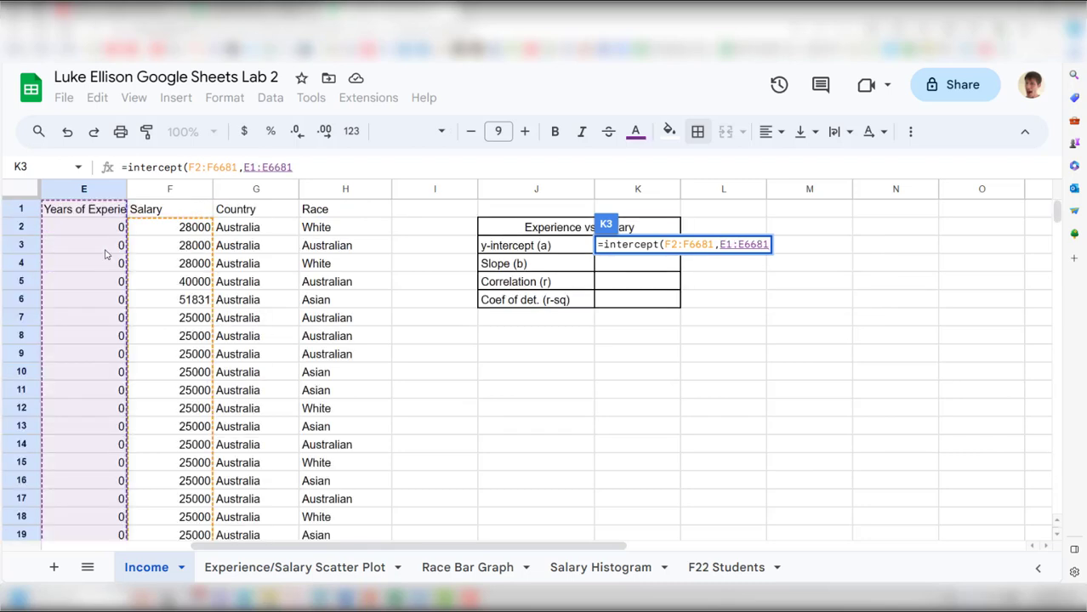
key("shift+Down")
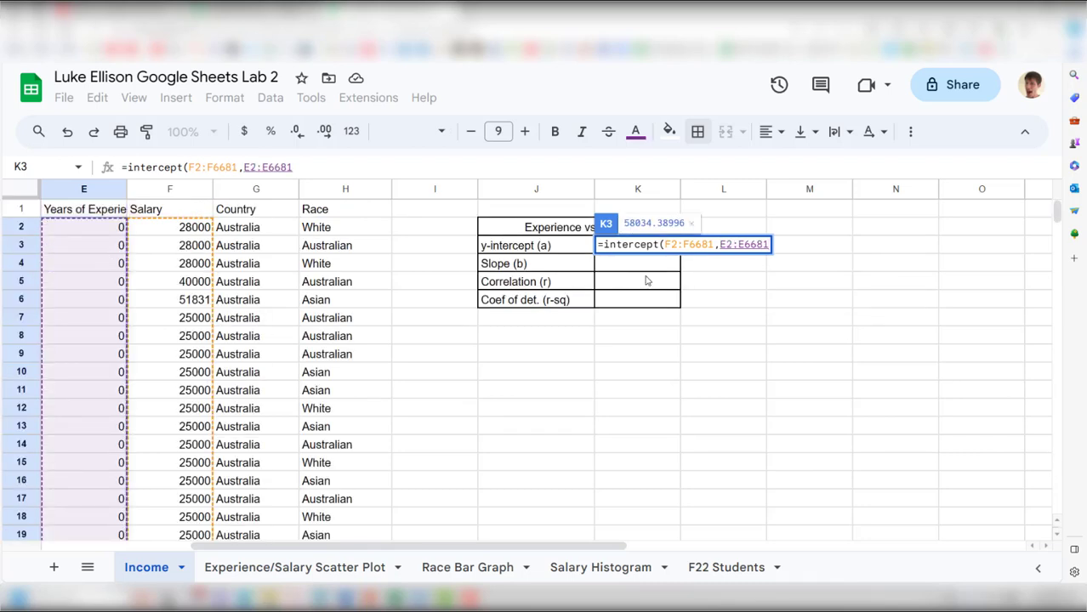
left_click_drag(721, 246, 769, 244)
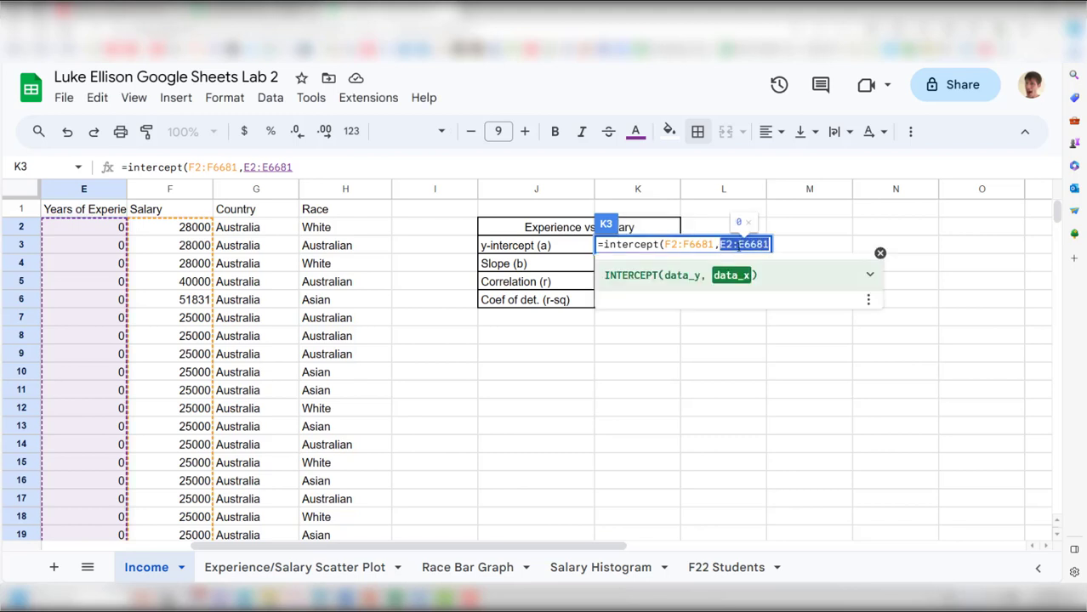
key("BackSpace")
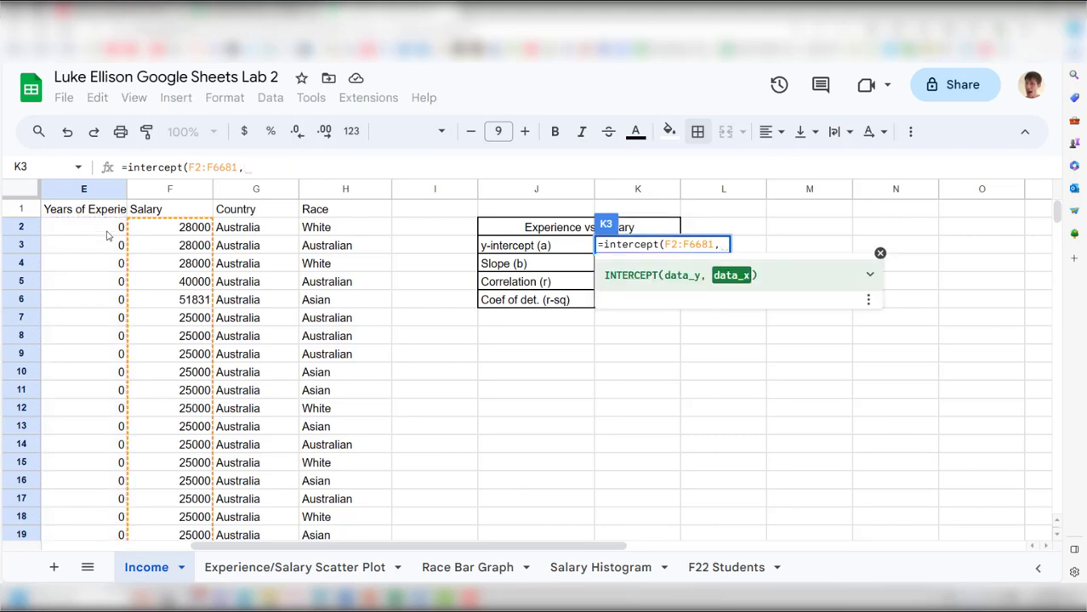
Step: Use the years of experience range E2:E6681 as the data_x argument and enter the y-intercept formula
left_click(108, 235)
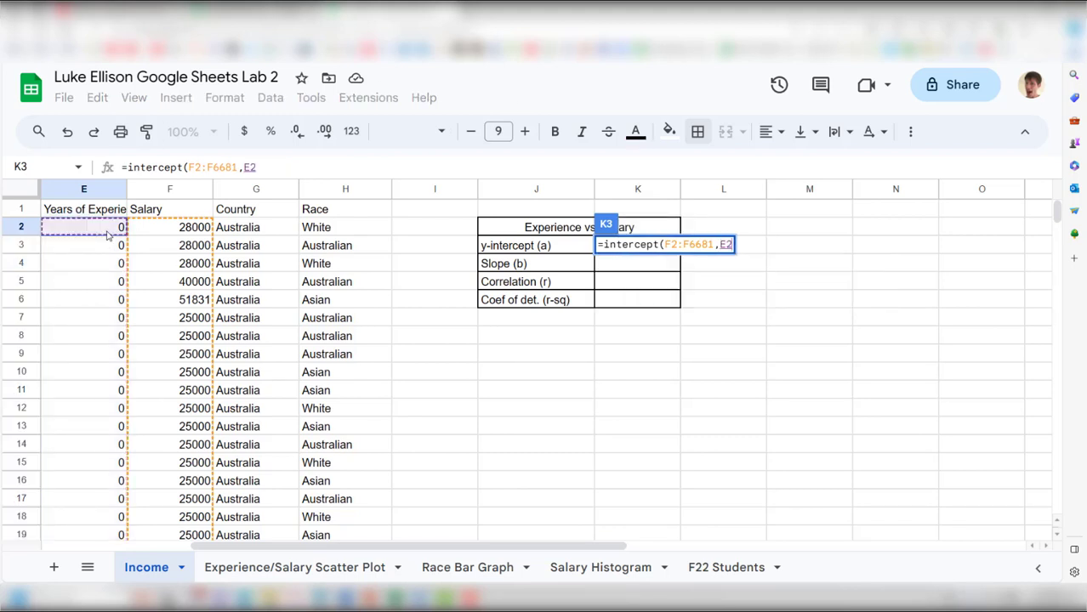
key("ctrl+shift+Down")
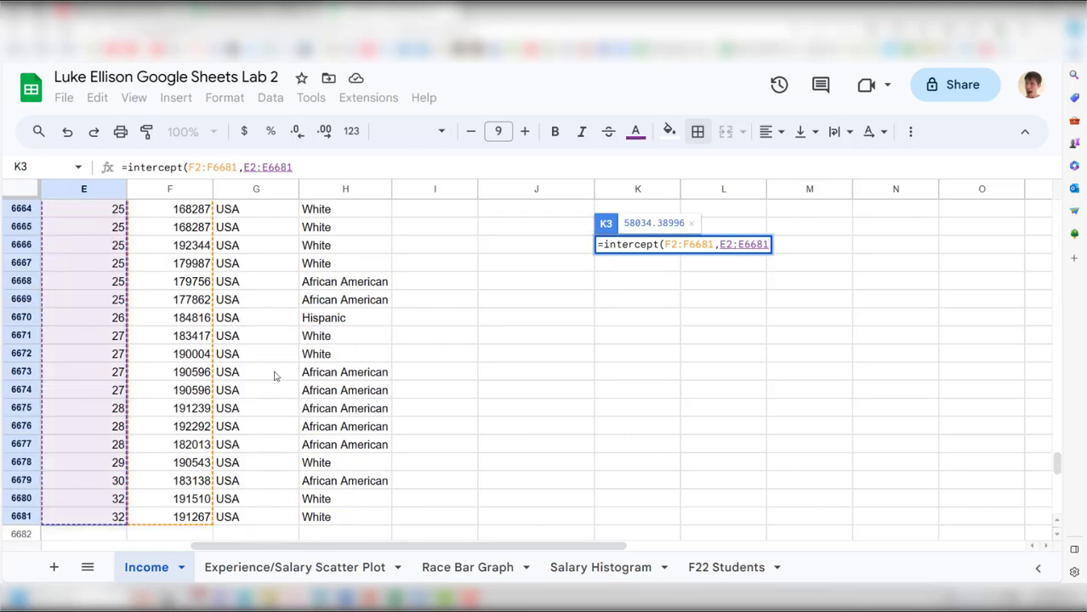
key("Return")
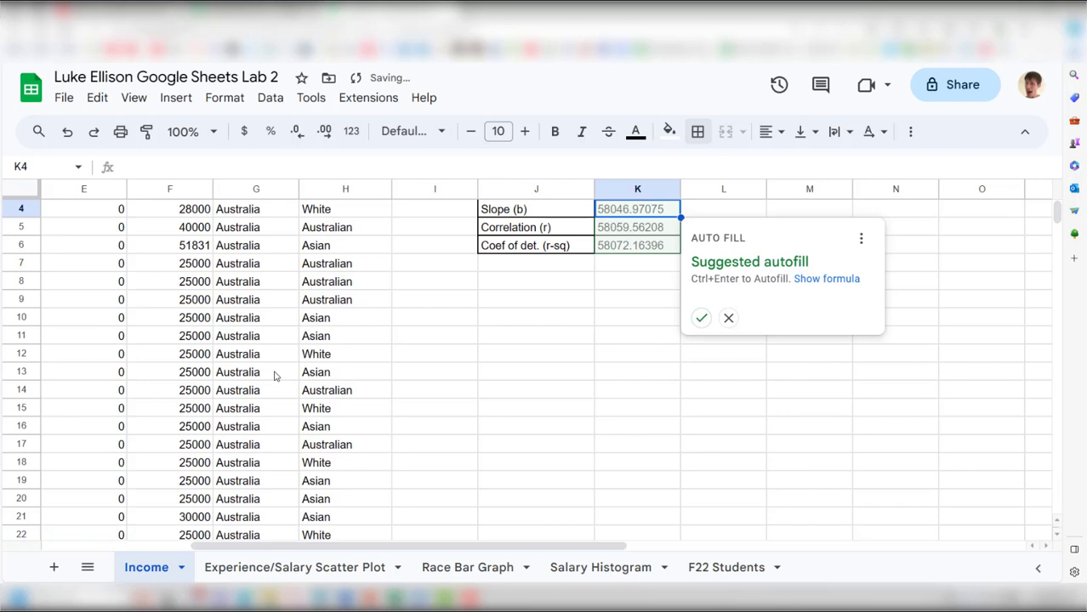
key("Up")
key("Up")
key("Down")
key("Up")
key("Up")
key("Down")
key("Down")
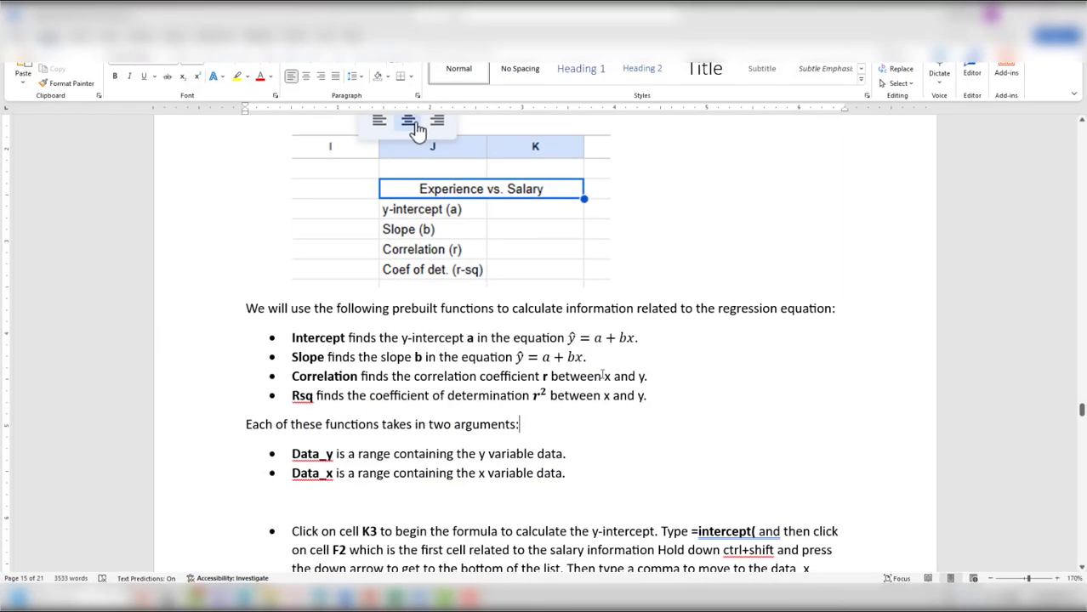
Step: Switch to the lab instructions in Word and examine the terms of the regression equation ŷ = a + bx in the Intercept bullet
left_click(595, 338)
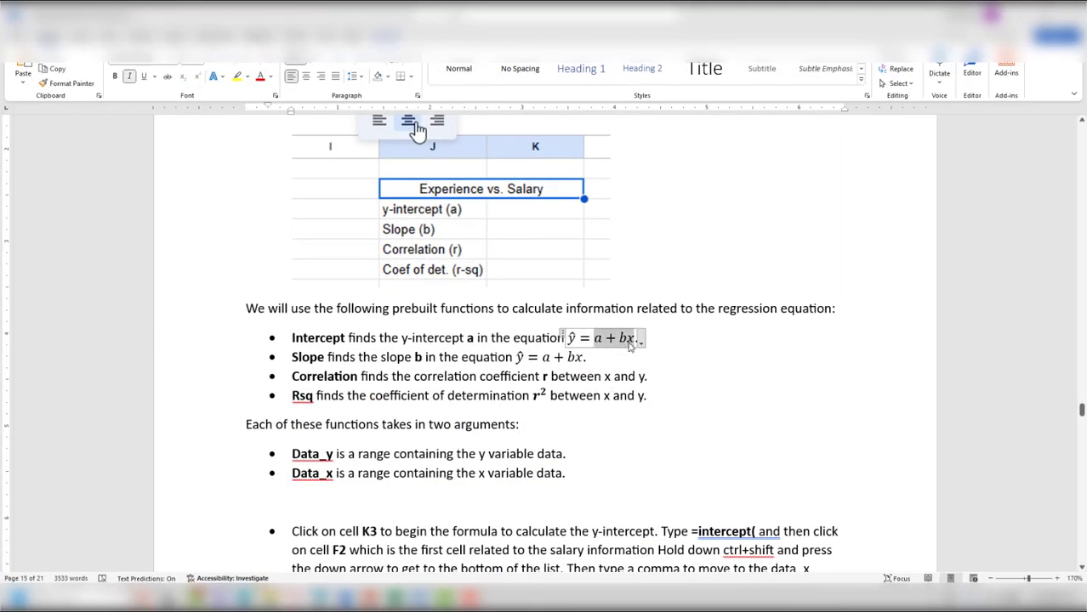
key("shift+Left")
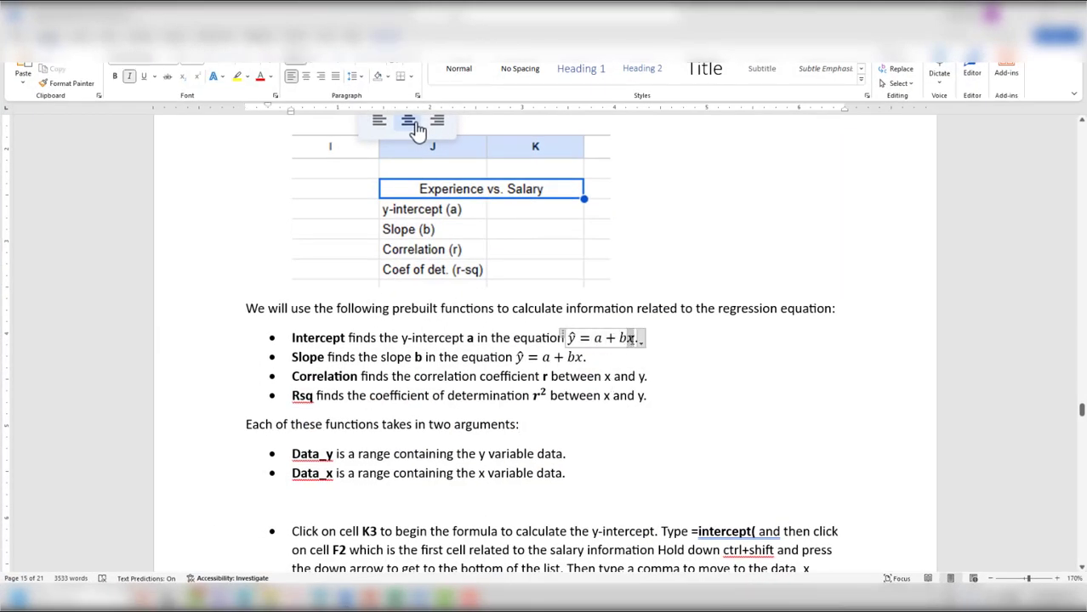
key("Left")
key("Left")
key("Left")
key("shift+Left")
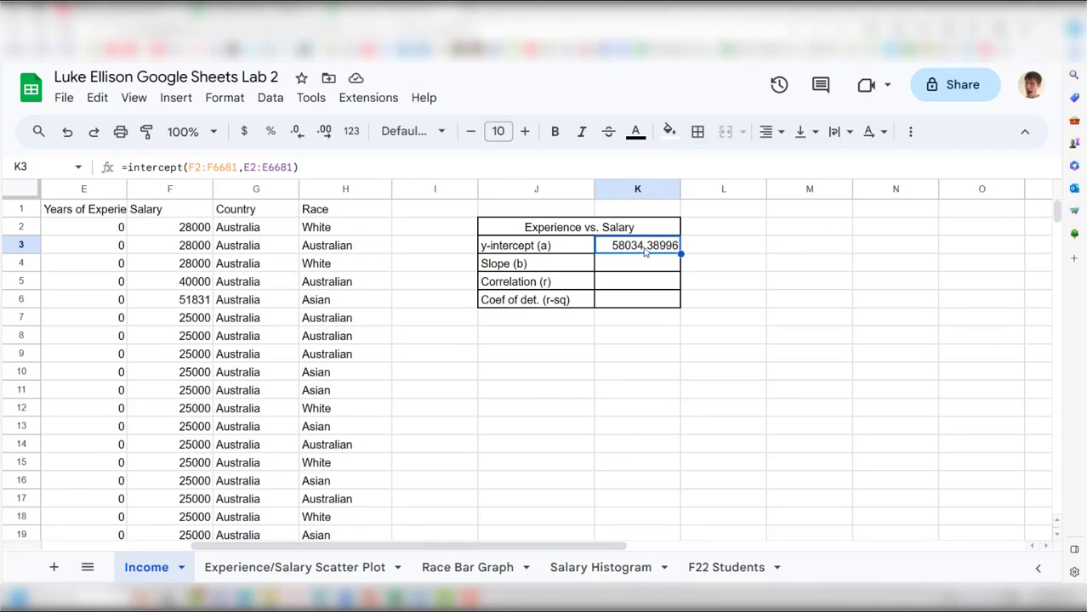
left_click(630, 269)
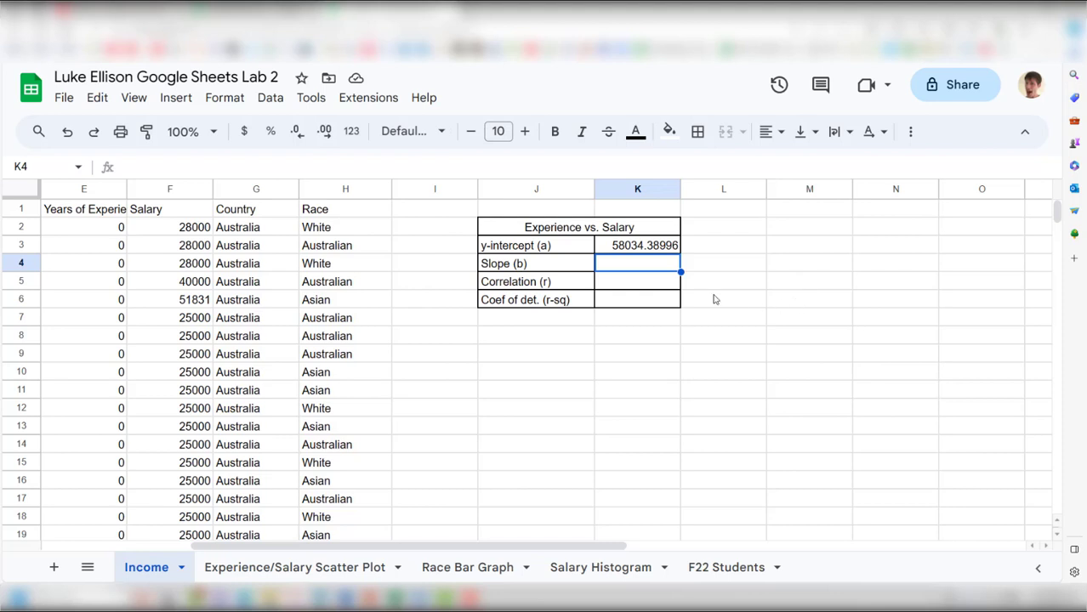
left_click(661, 249)
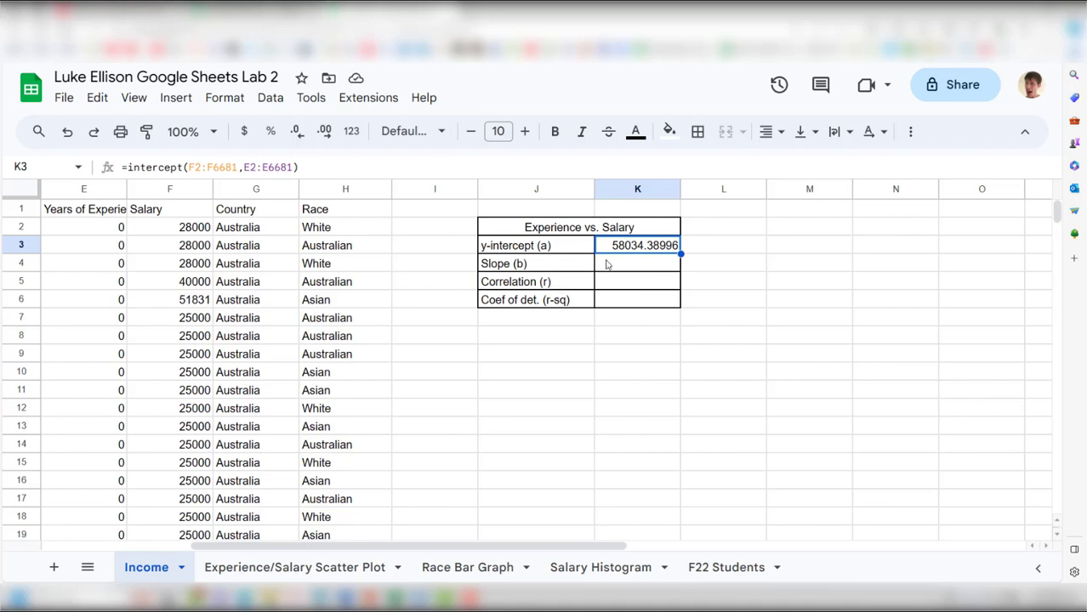
left_click(634, 269)
left_click(638, 284)
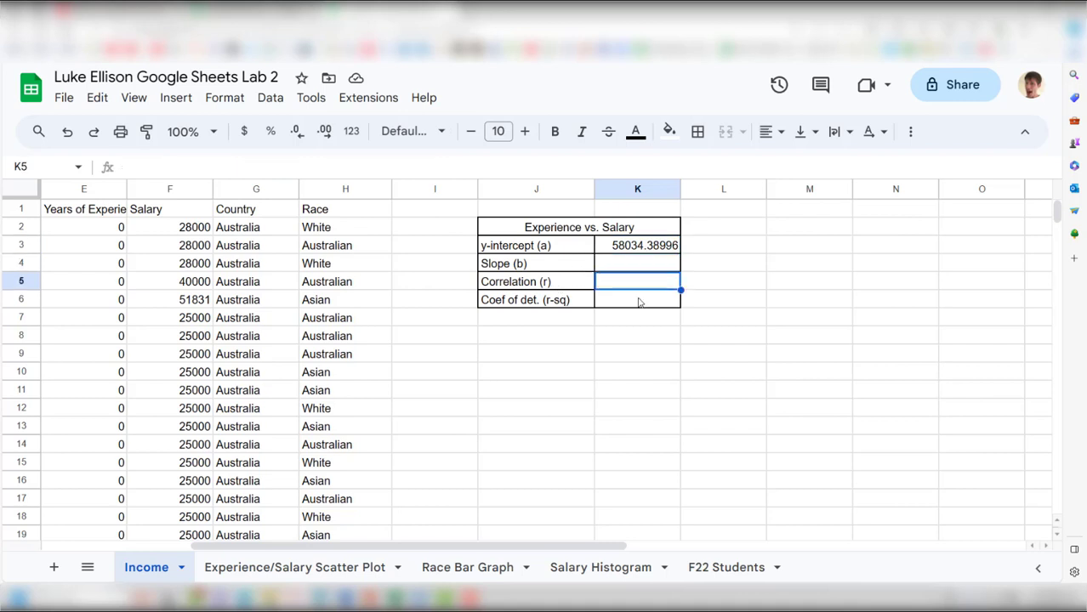
left_click(638, 301)
Step: Start a SLOPE formula in cell K4 with the salary range F2:F6681 as its data_y argument
left_click(635, 270)
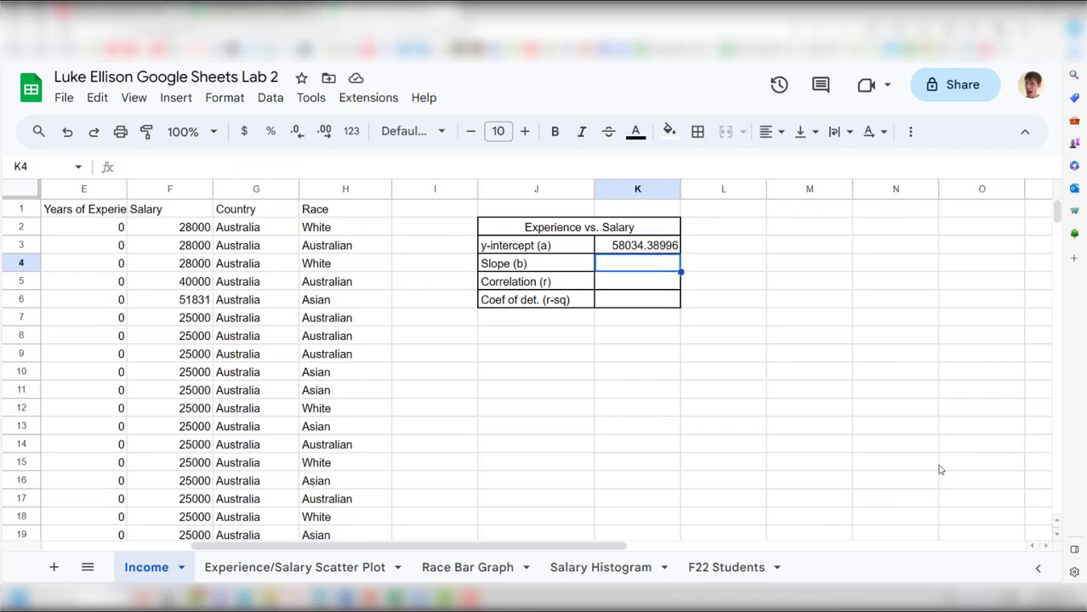
type("=slope")
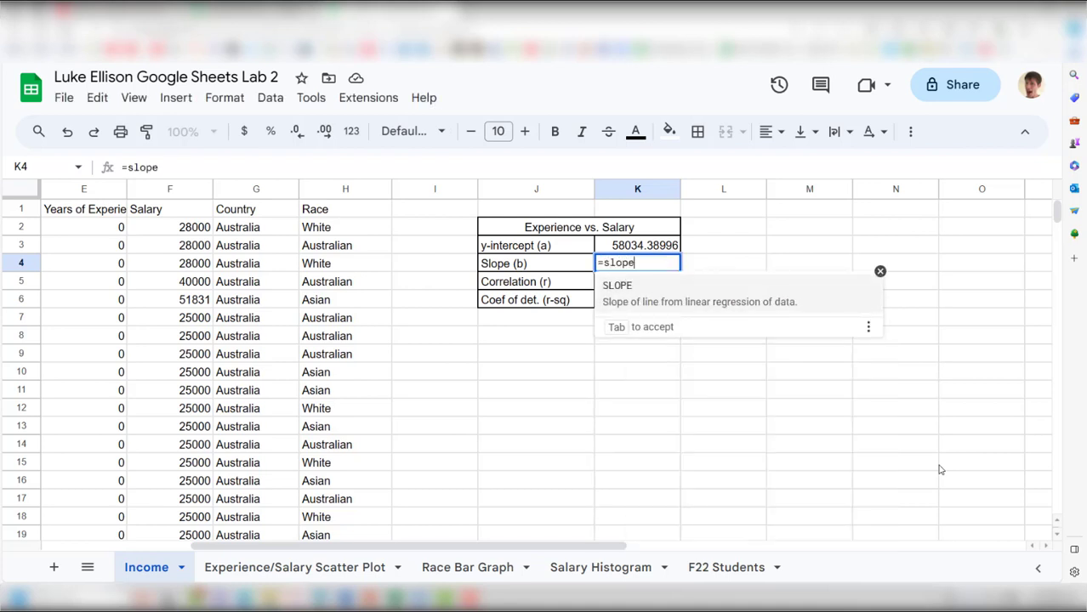
type("(")
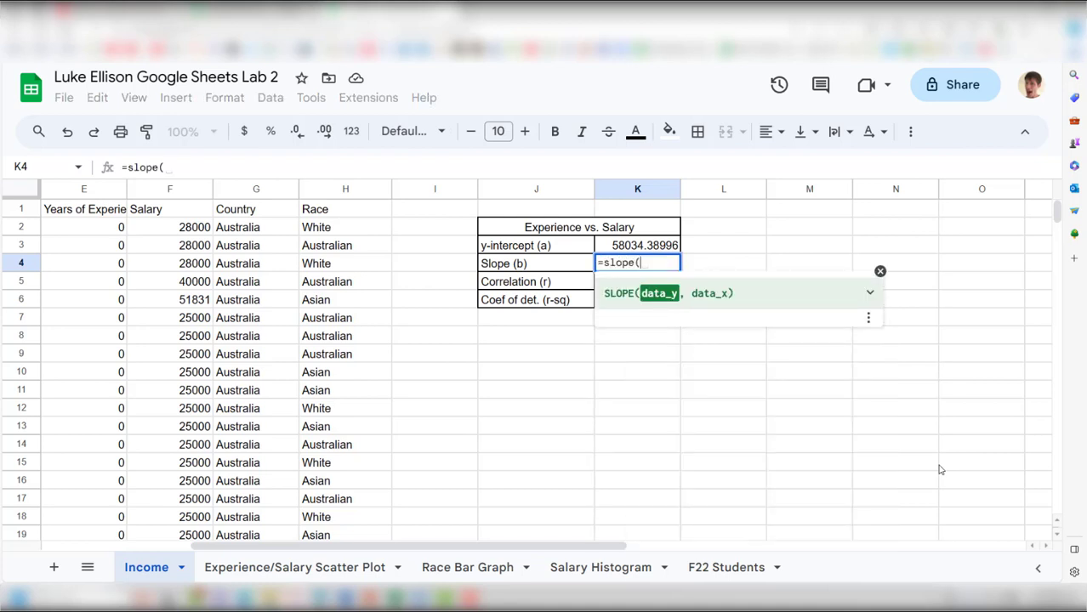
left_click(167, 233)
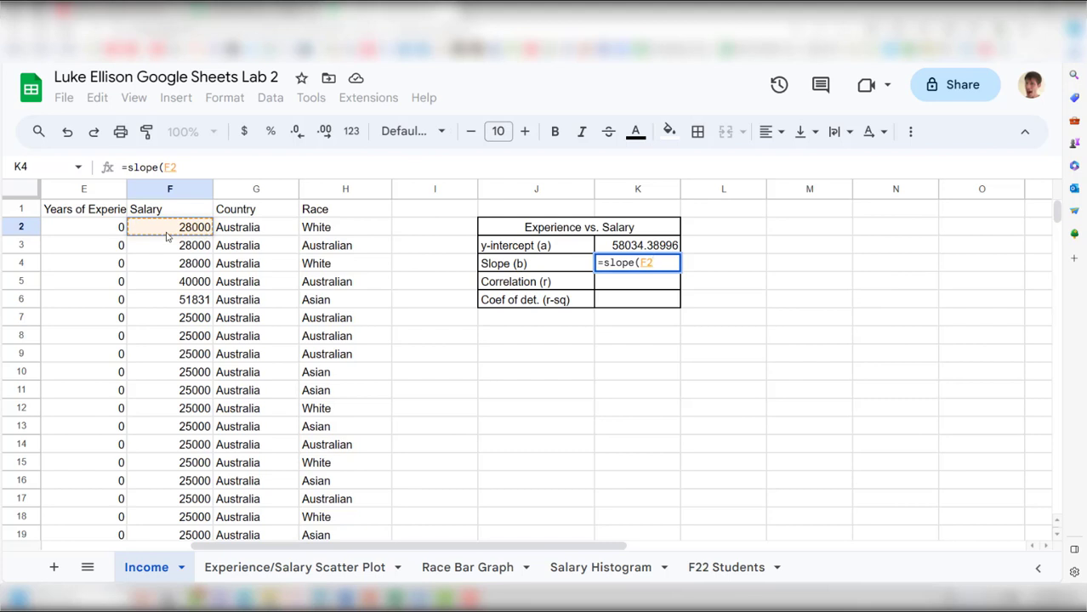
key("ctrl+shift+Down")
type(",")
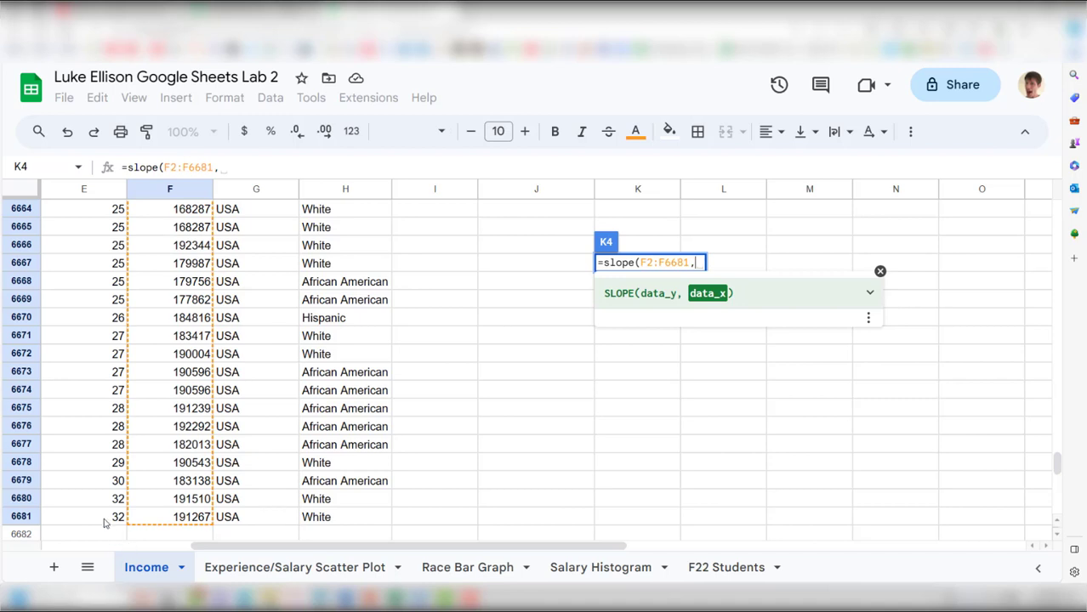
Step: Point the data_x argument of the SLOPE formula at the first years of experience value, cell E2
key("Left")
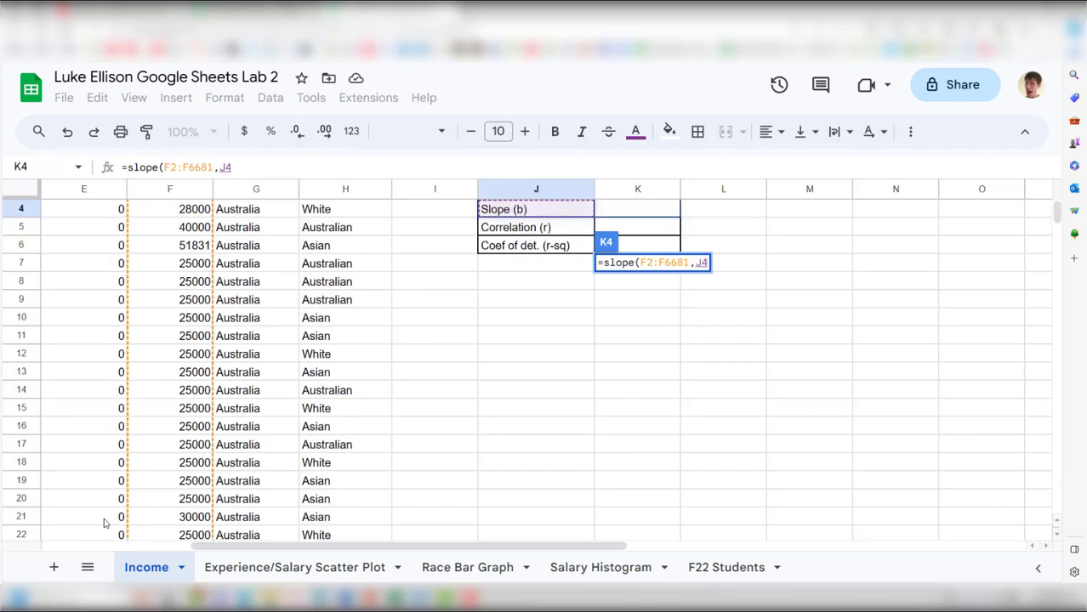
scroll(289, 328, "up", 1)
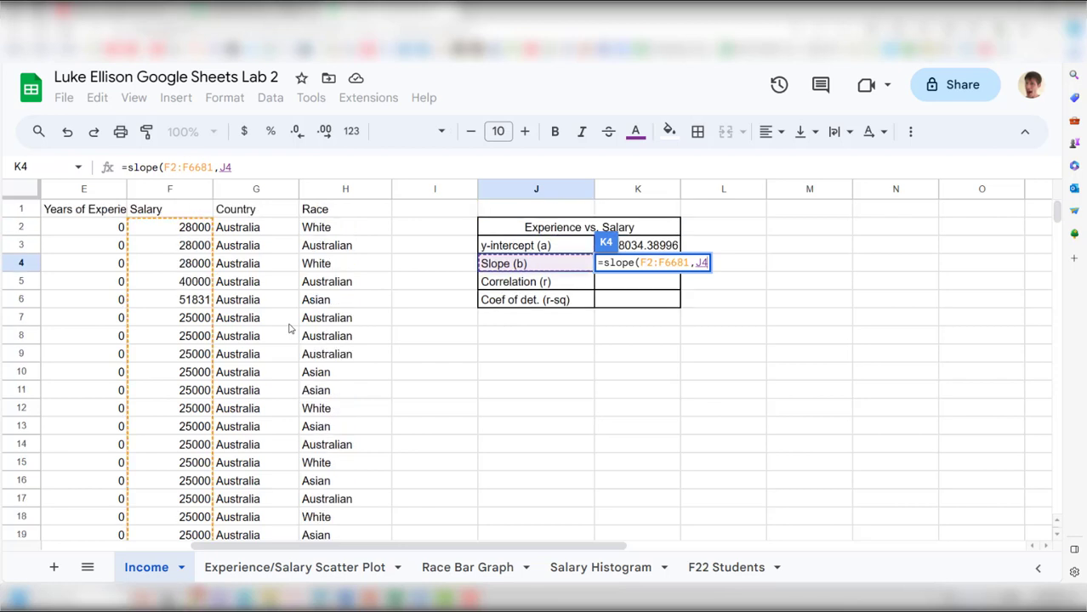
key("Left")
key("Left")
key("Up")
key("Up")
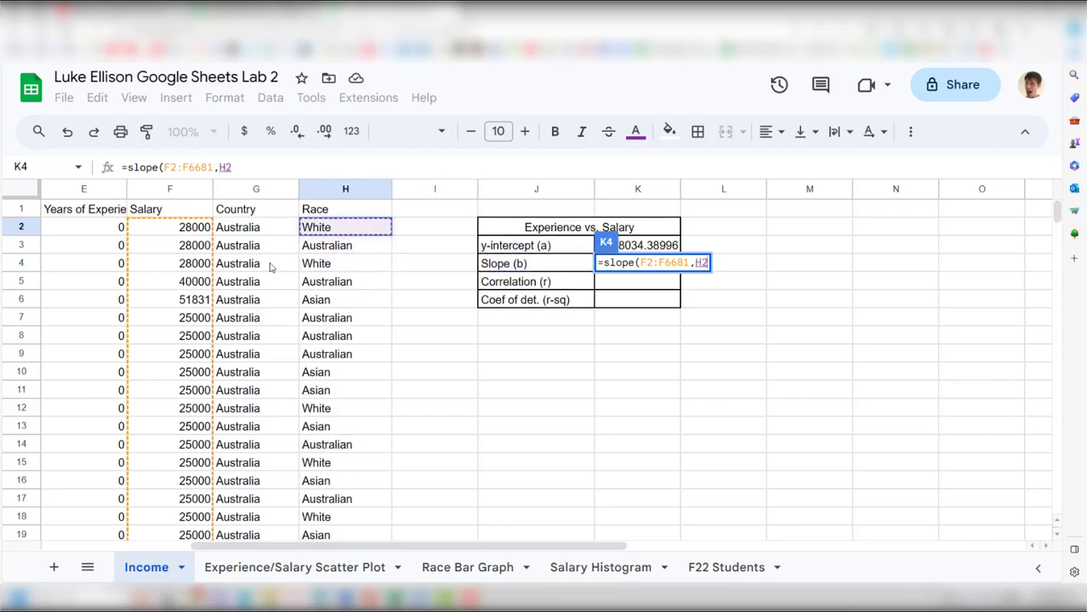
key("Left")
key("Left")
key("Left")
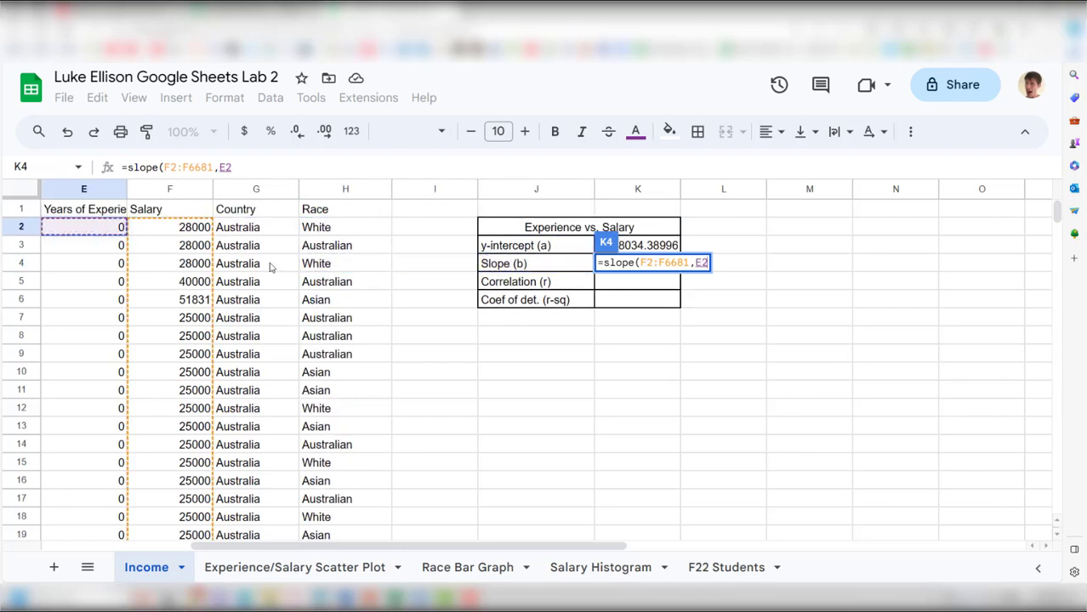
key("Right")
key("Right")
key("Right")
key("Left")
key("Left")
key("Left")
key("Right")
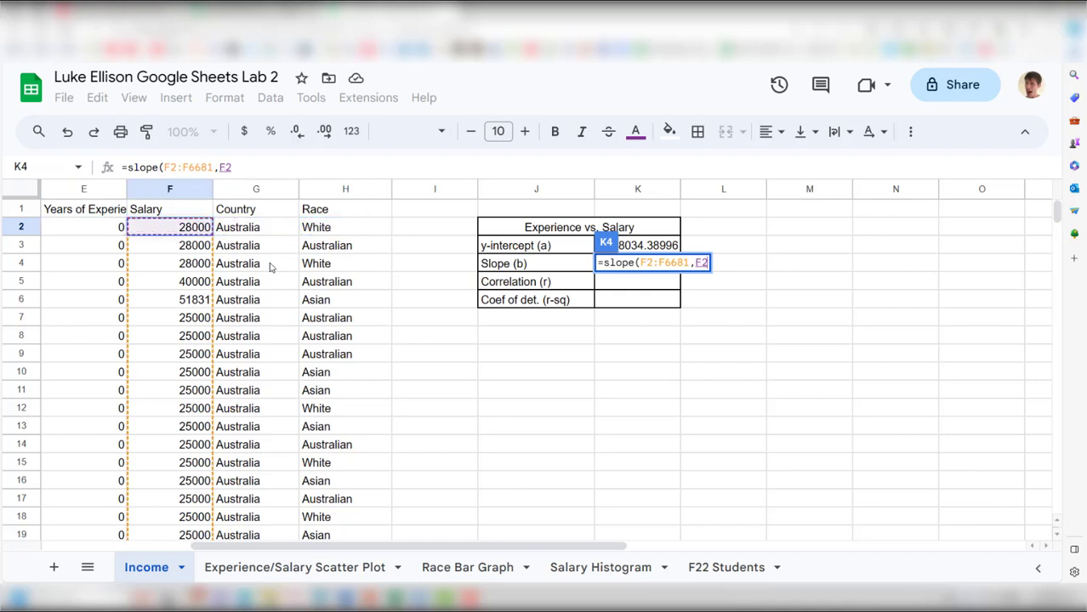
key("Right")
key("Right")
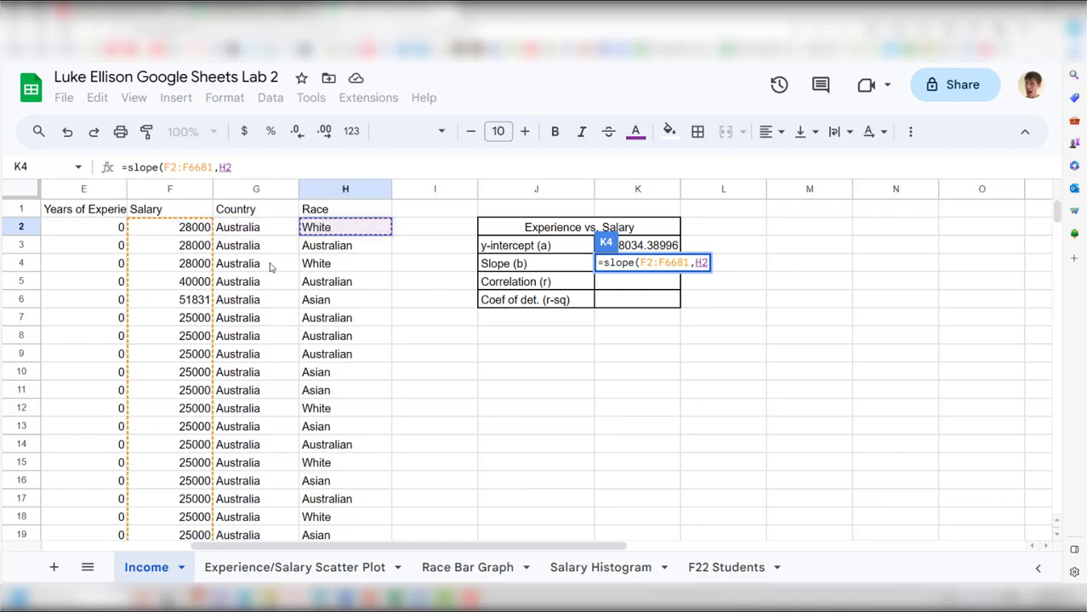
key("Left")
key("Left")
key("Left")
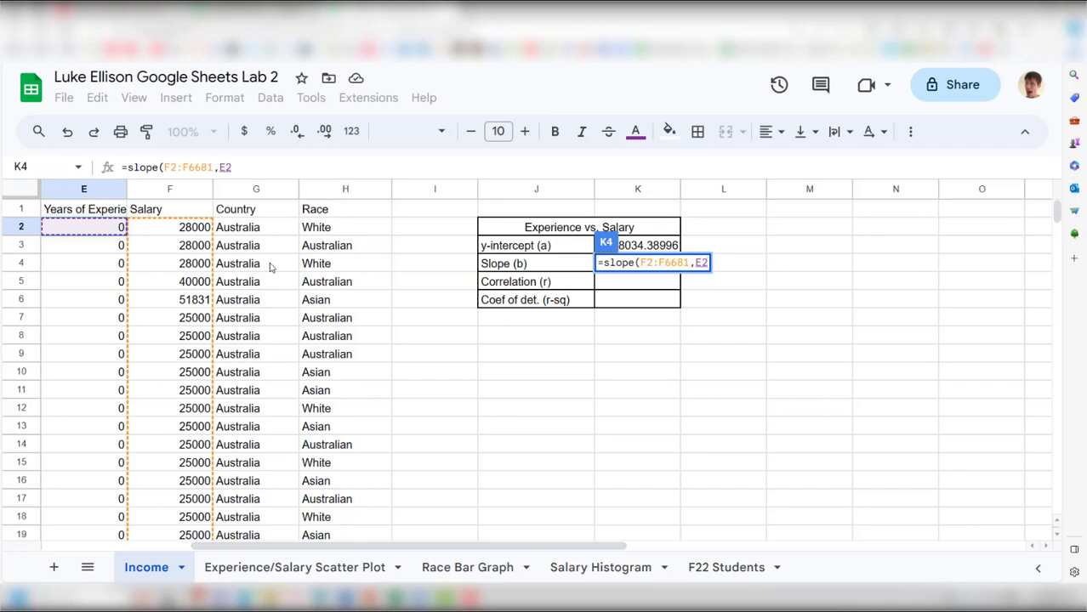
key("Right")
key("Right")
key("Left")
key("Left")
key("Right")
key("Right")
key("Right")
key("Right")
key("Right")
key("Left")
key("Left")
key("Left")
key("Left")
key("Left")
Step: Extend the data_x argument to the years of experience range E2:E6681 and enter the slope formula in K4
key("ctrl+shift+Down")
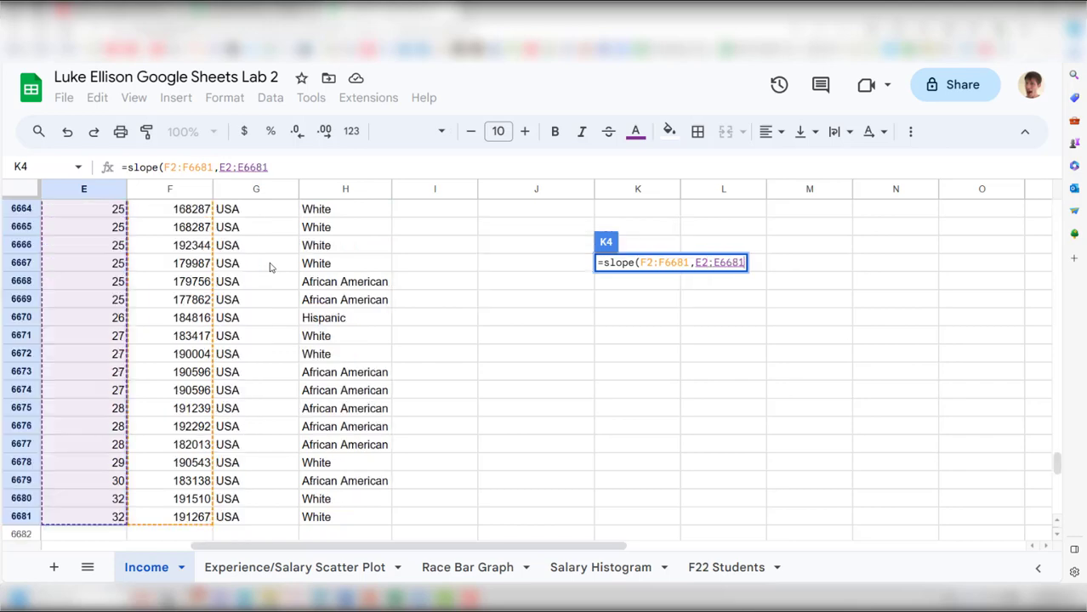
type(")")
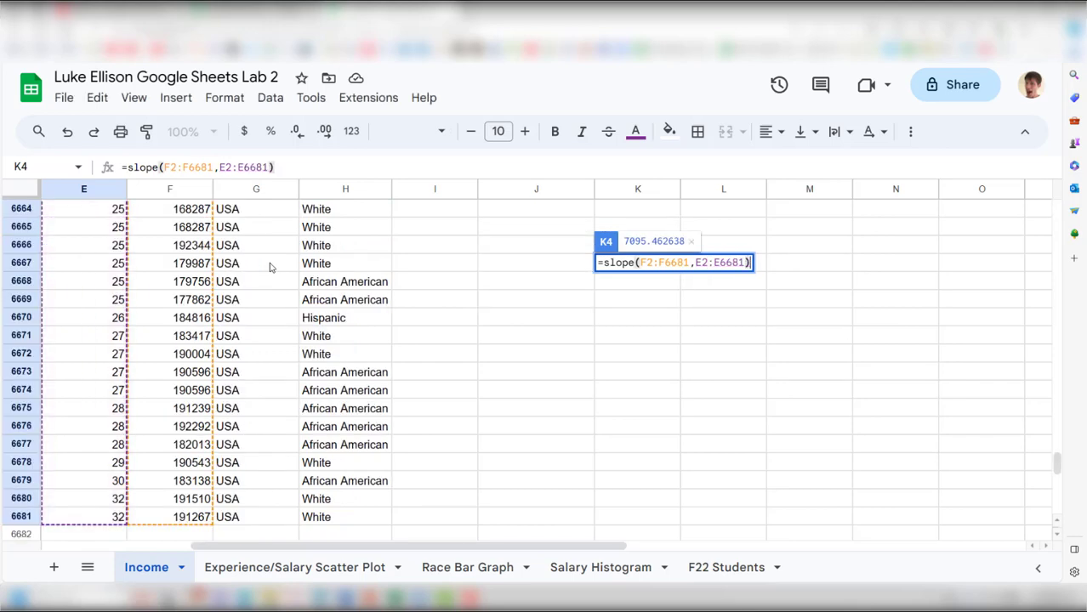
key("Return")
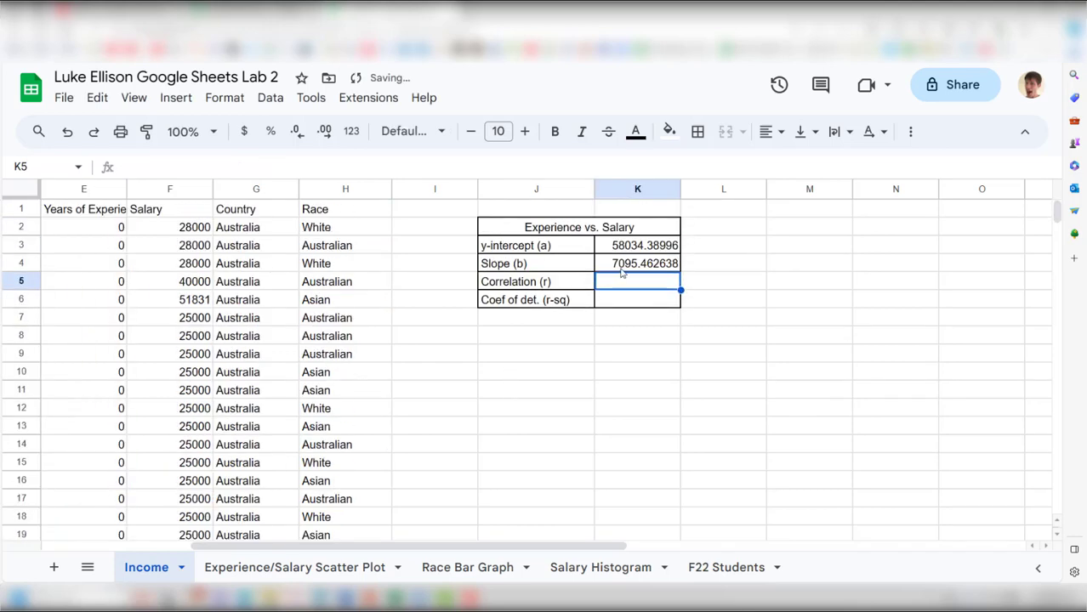
key("Up")
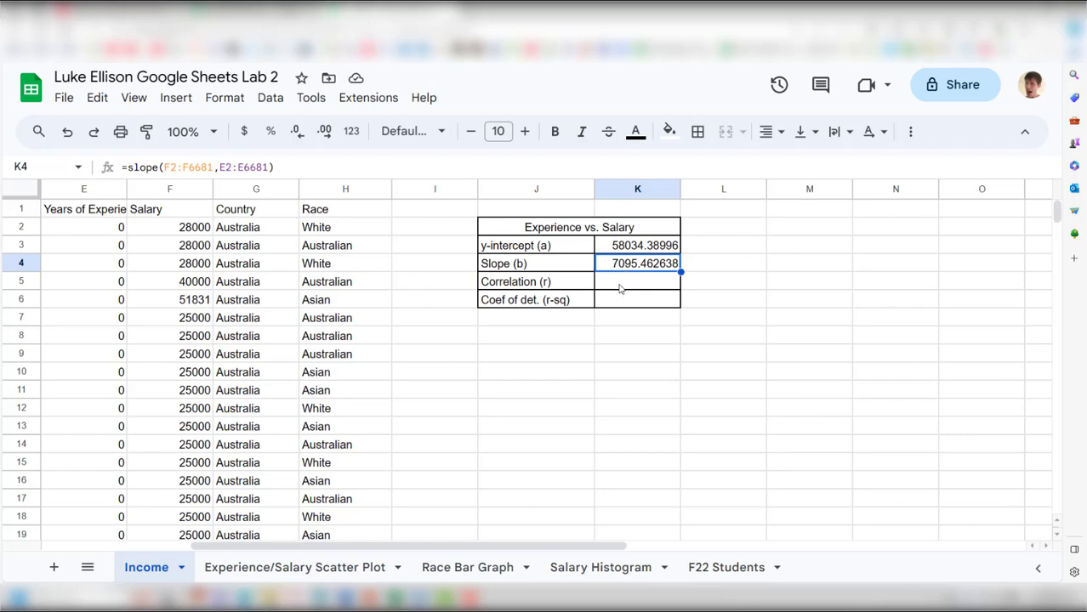
Step: Start a CORREL formula in cell K5 with the salary range F2:F6681 as its data_y argument
left_click(620, 288)
type("=co")
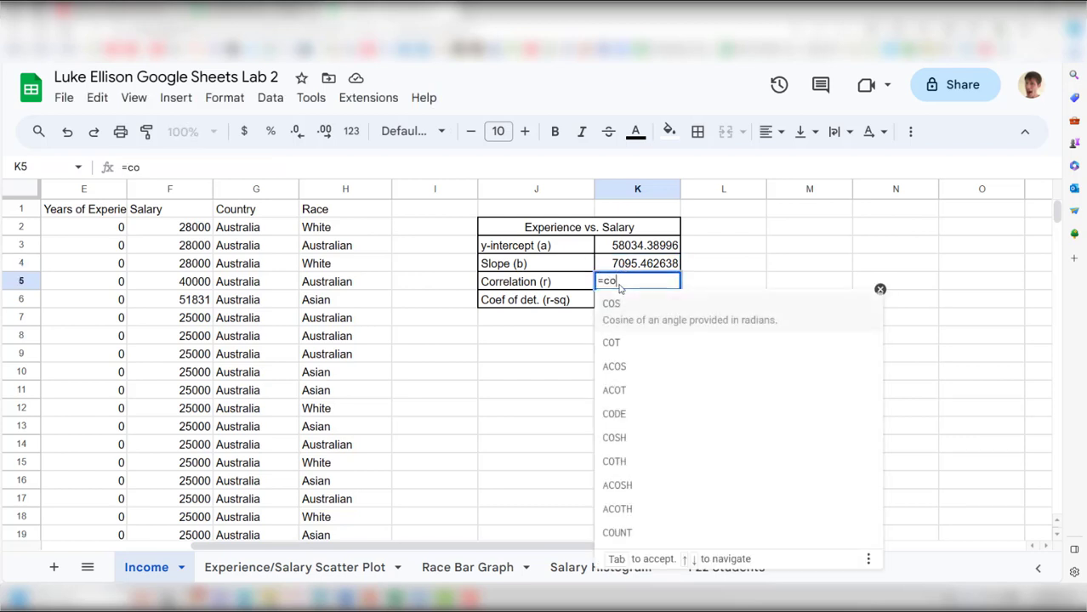
type("rrel(")
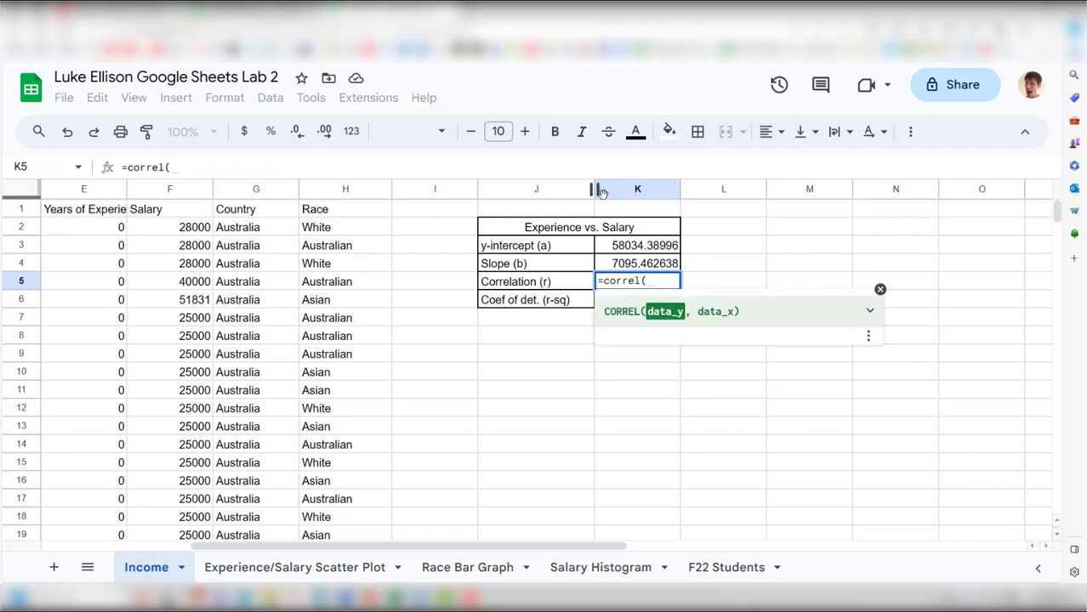
key("Left")
key("Left")
key("Left")
key("Left")
key("Up")
key("Up")
key("Up")
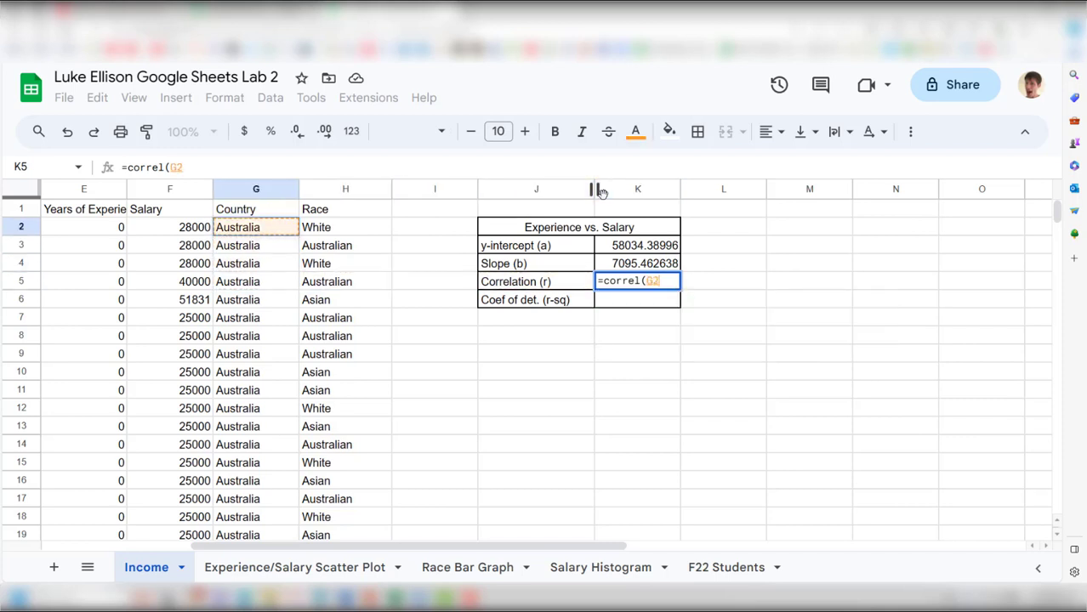
key("Left")
key("ctrl+shift+Down")
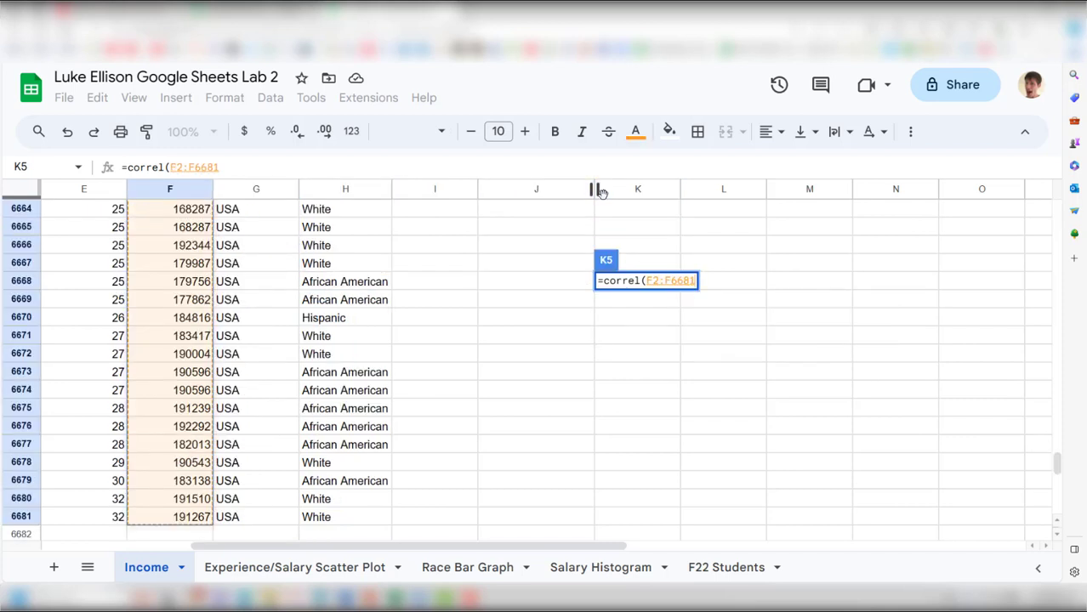
type(",")
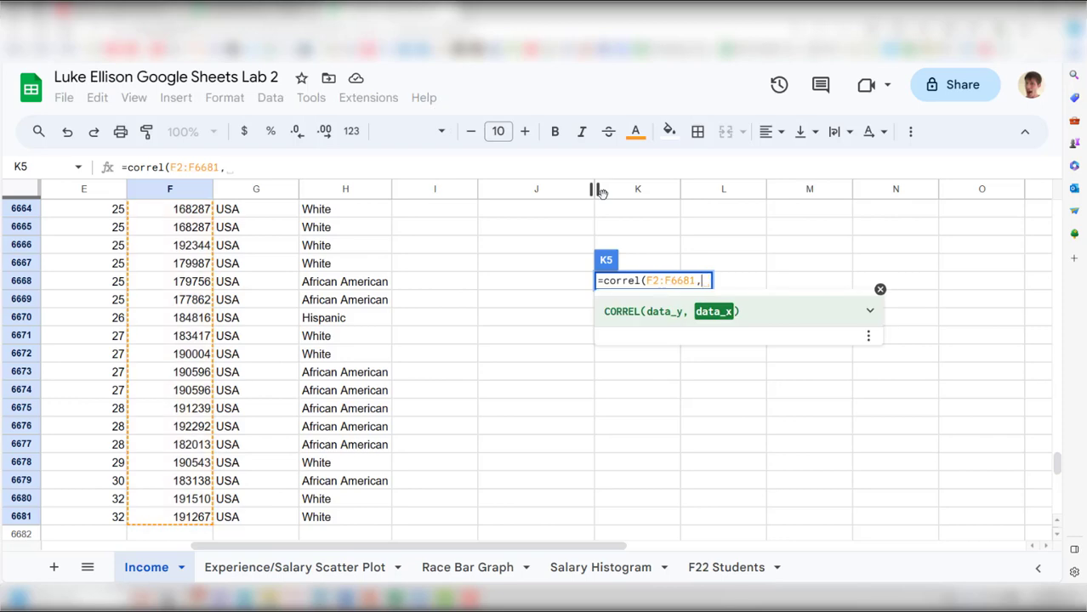
Step: Use the years of experience range E2:E6681 as the data_x argument and enter the correlation formula
key("Left")
key("Left")
key("Left")
key("Left")
key("Left")
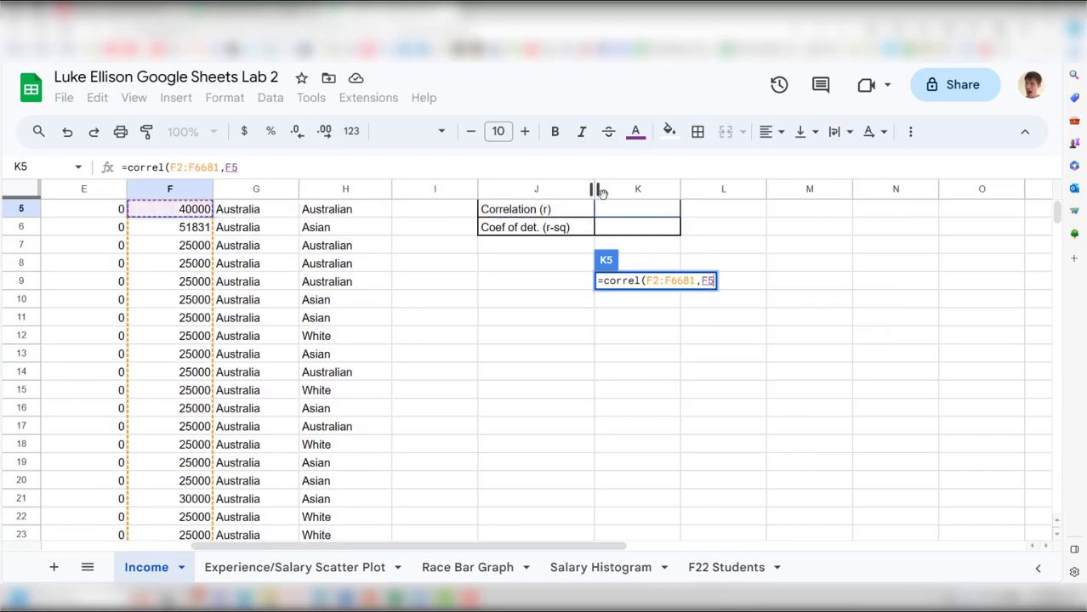
key("Up")
key("Up")
key("Up")
key("Up")
key("Left")
key("Down")
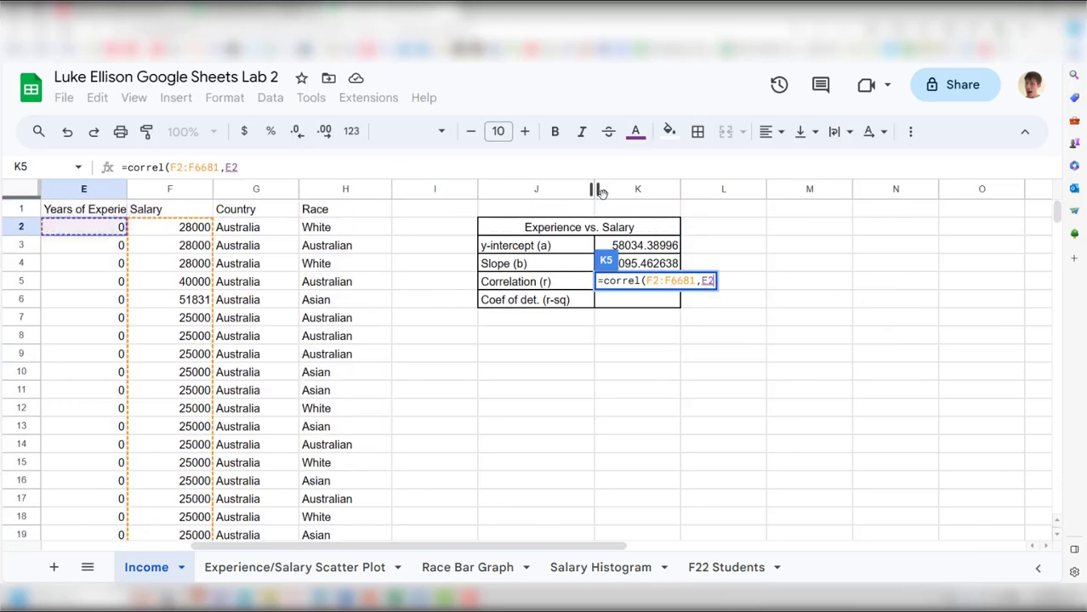
key("ctrl+shift+Down")
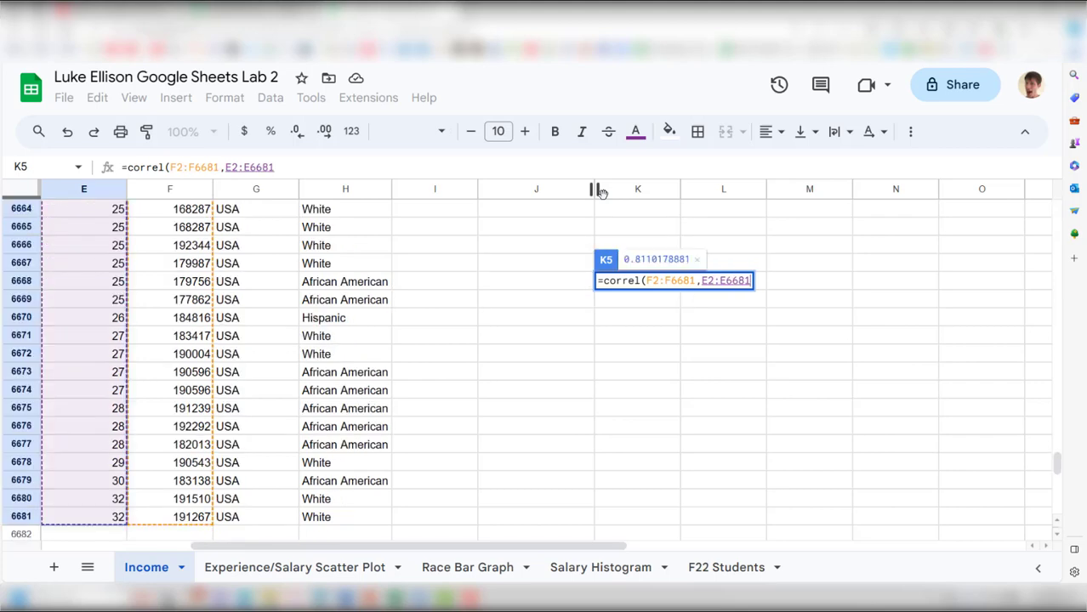
type(")")
key("Return")
Step: Examine the correlation result in K5 and the Years of Experience and Salary columns it relates
key("Up")
key("Up")
key("Up")
key("Up")
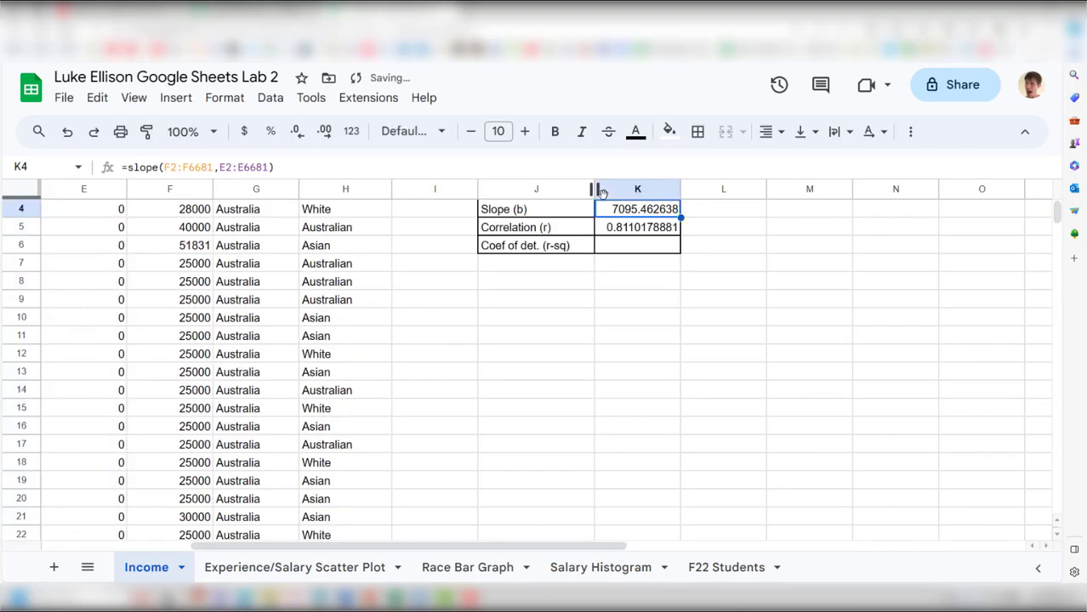
key("Down")
key("Down")
key("Down")
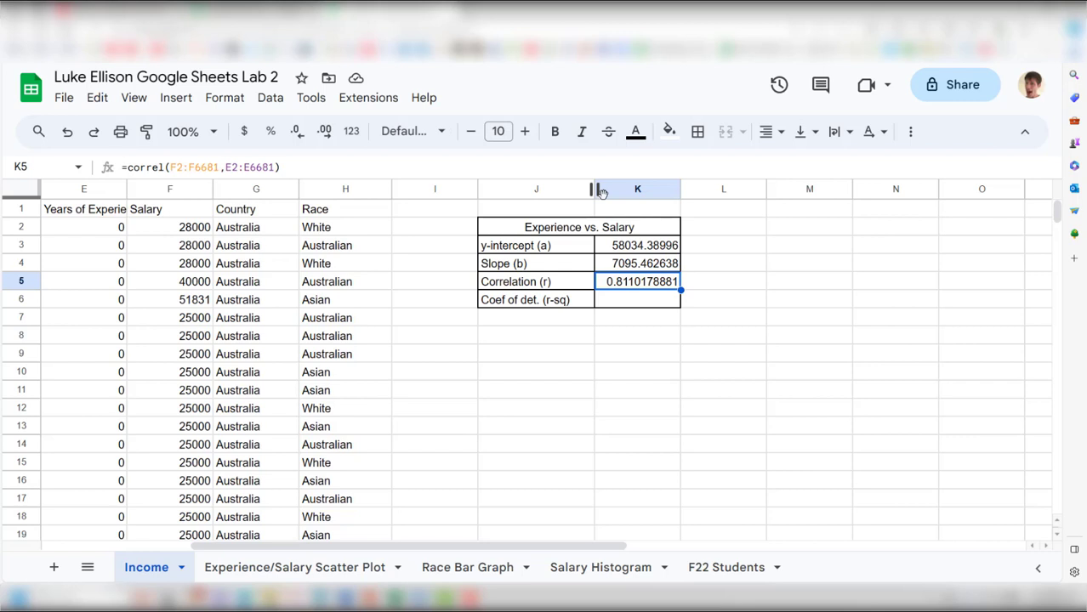
key("Left")
key("Left")
key("Left")
key("Left")
key("Left")
key("Left")
key("Up")
key("Up")
key("Up")
key("Up")
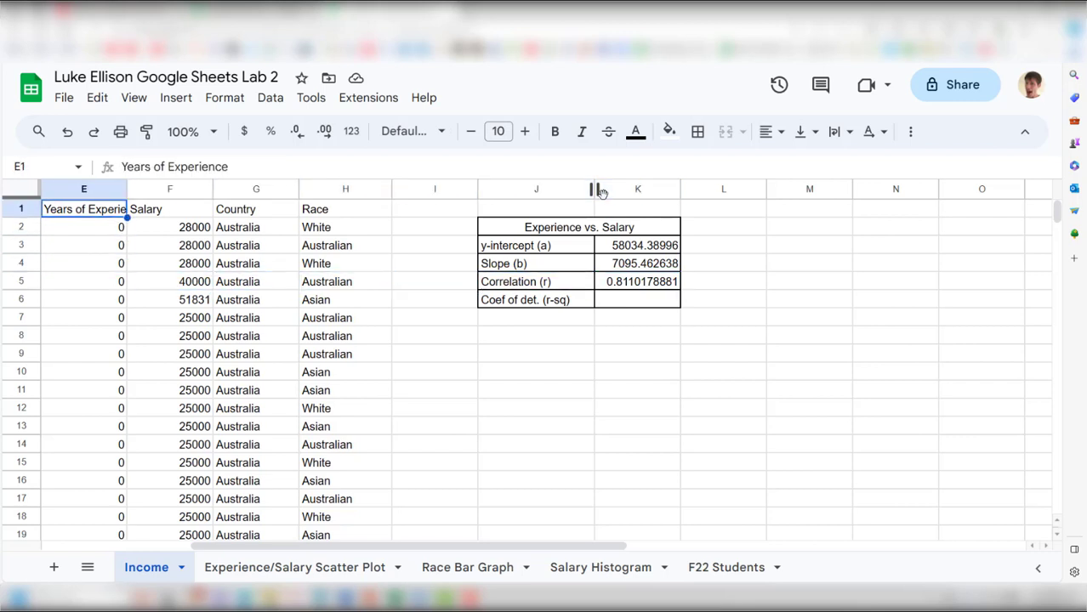
key("Right")
key("Left")
key("Right")
key("Right")
key("Right")
key("Right")
key("Right")
key("Right")
key("Right")
key("Down")
key("Down")
key("Down")
key("Down")
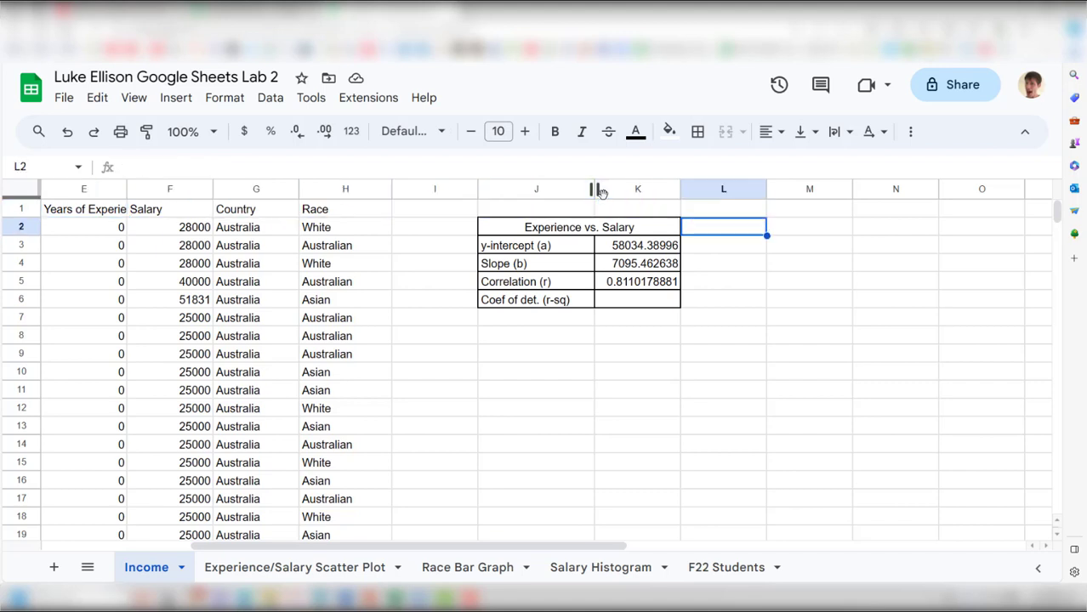
key("Down")
key("Left")
key("Down")
key("Up")
type("=")
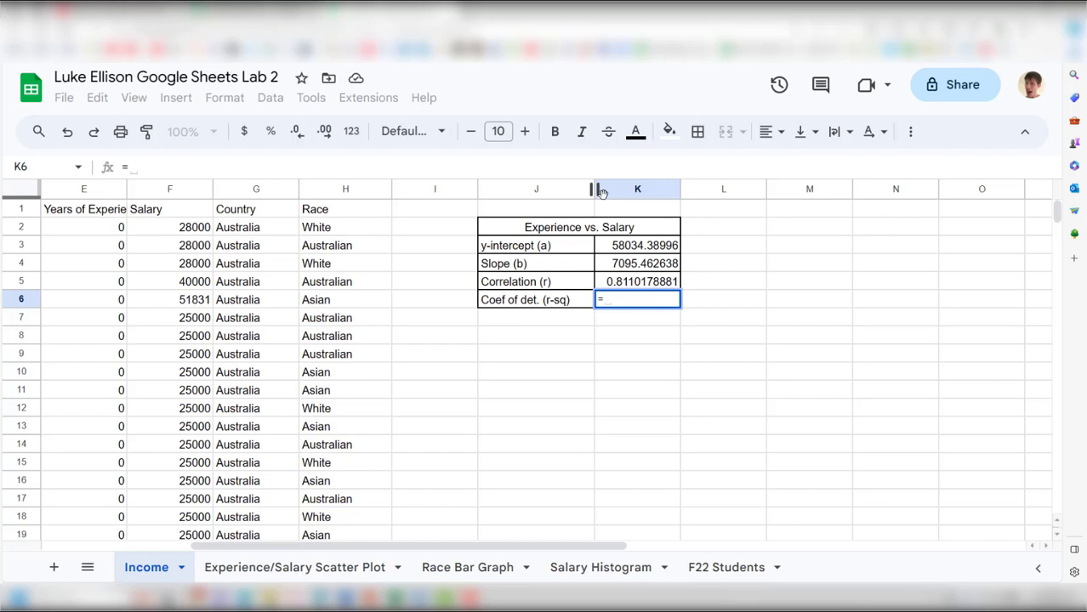
key("Up")
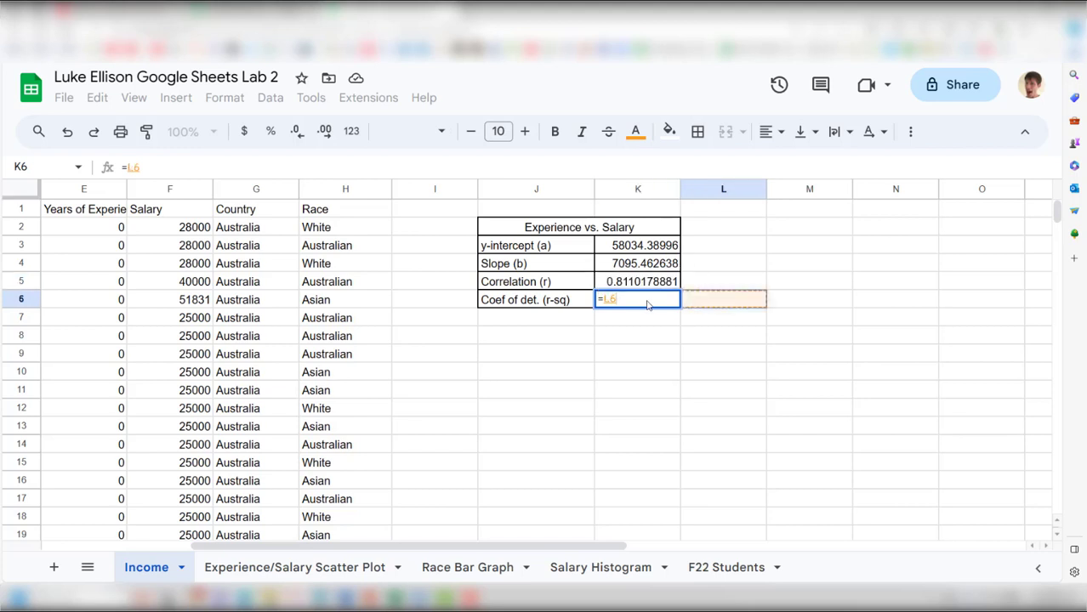
key("Escape")
left_click(644, 290)
Step: Enter the formula =K5^2 in cell K6 to square the correlation for the coefficient of determination
left_click(654, 303)
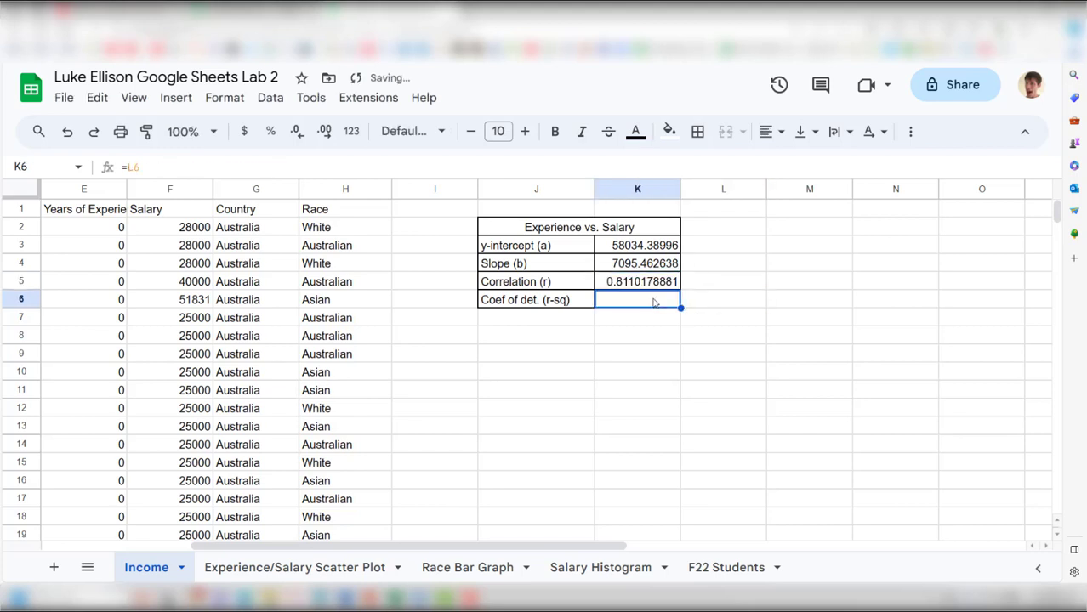
type("=")
left_click(642, 287)
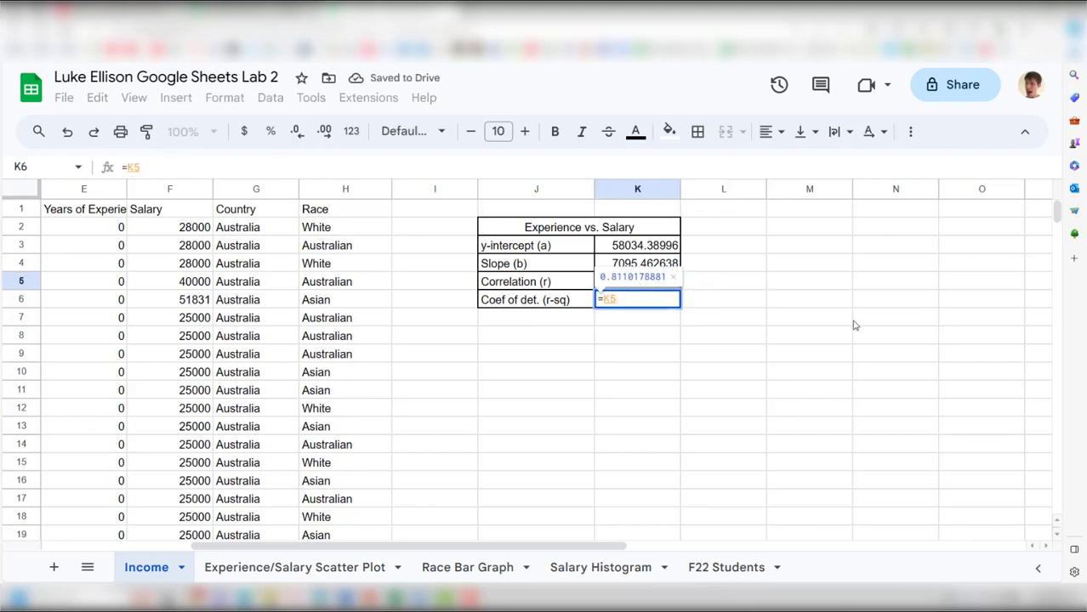
type("^")
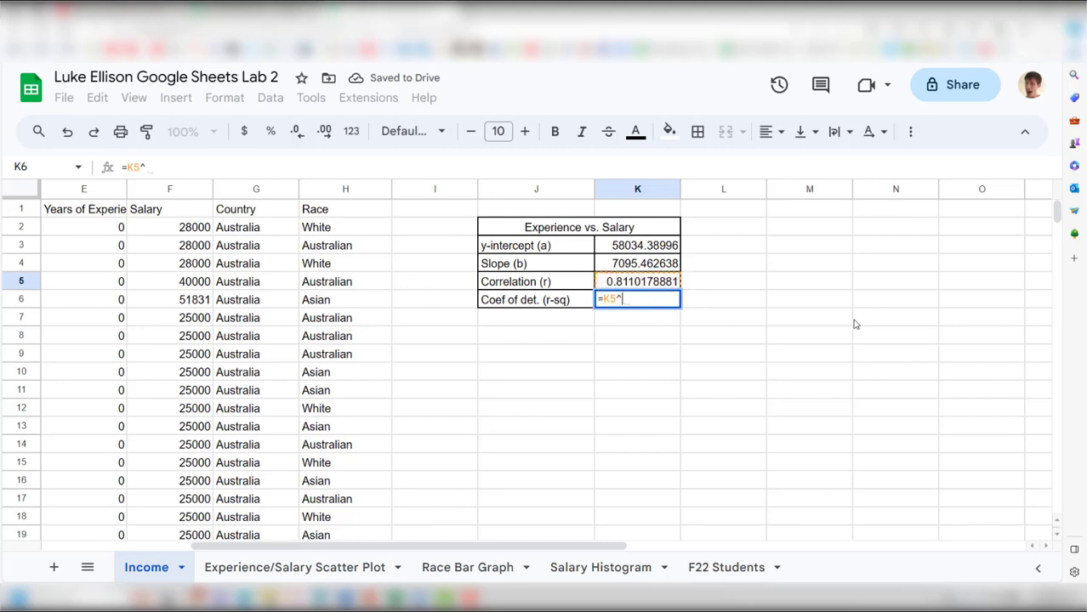
type("2")
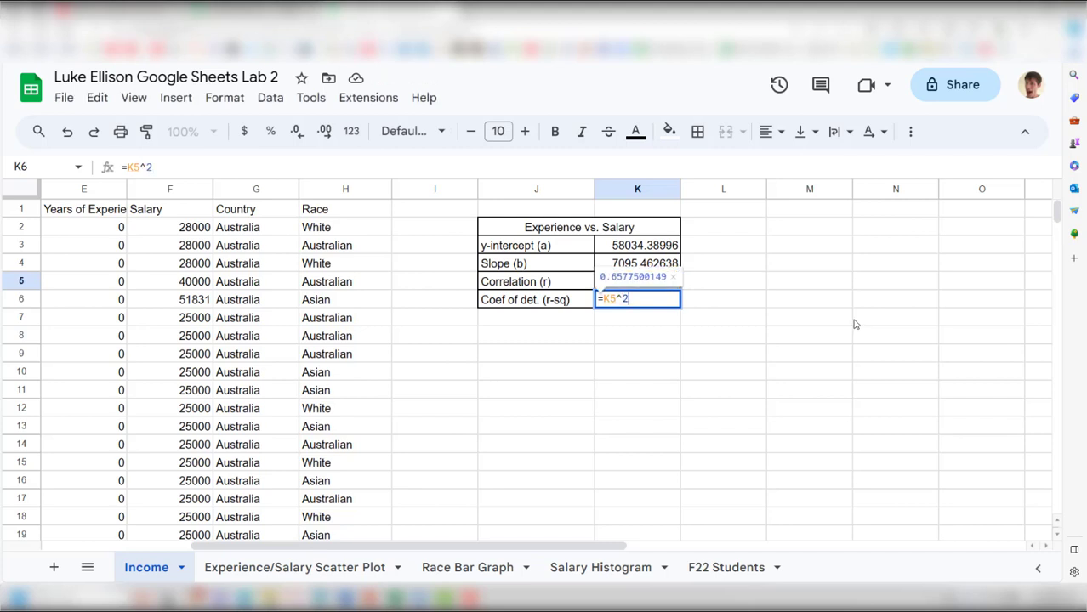
key("Return")
Step: Replace the formula in K6 with an RSQ formula that takes the salary range F2:F6681 as its data_y argument
left_click(648, 303)
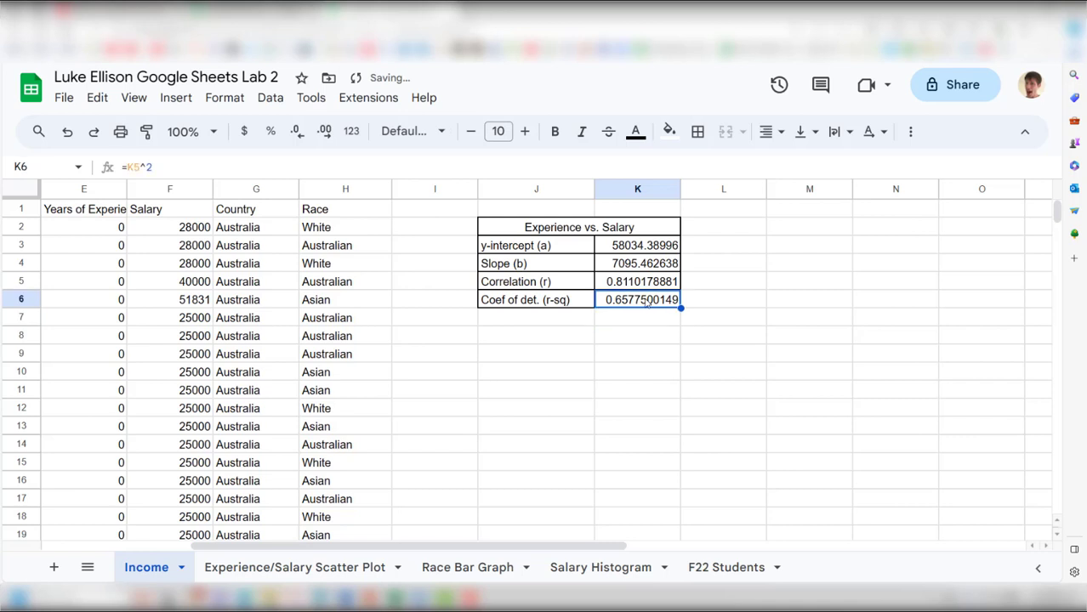
type("=rsq")
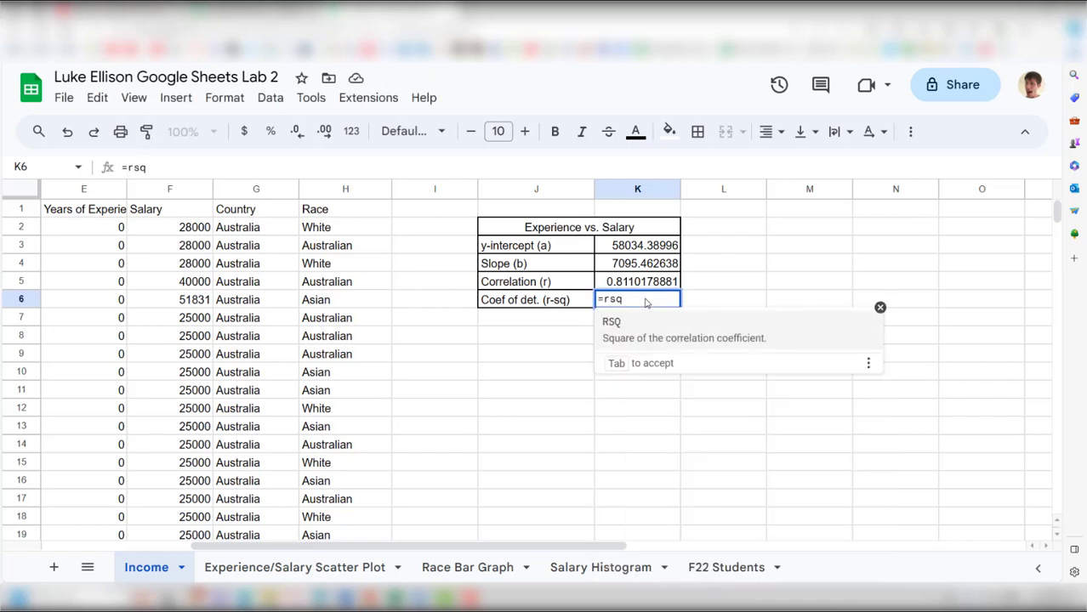
type("(")
key("Left")
key("Left")
key("Left")
key("Left")
key("Left")
key("Left")
key("Up")
key("Up")
key("Up")
key("Up")
key("Right")
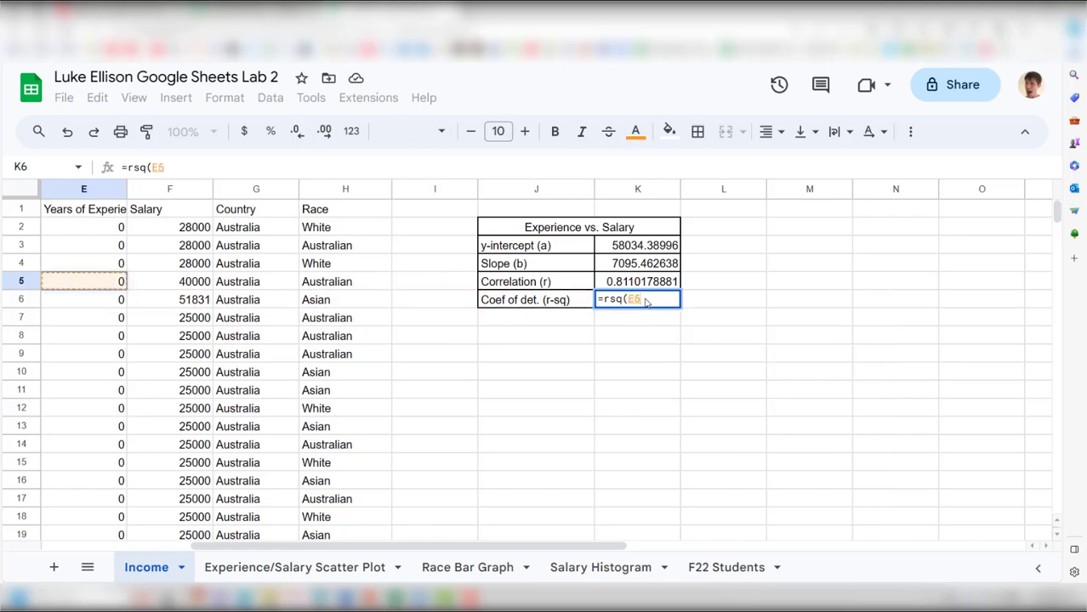
key("ctrl+shift+Down")
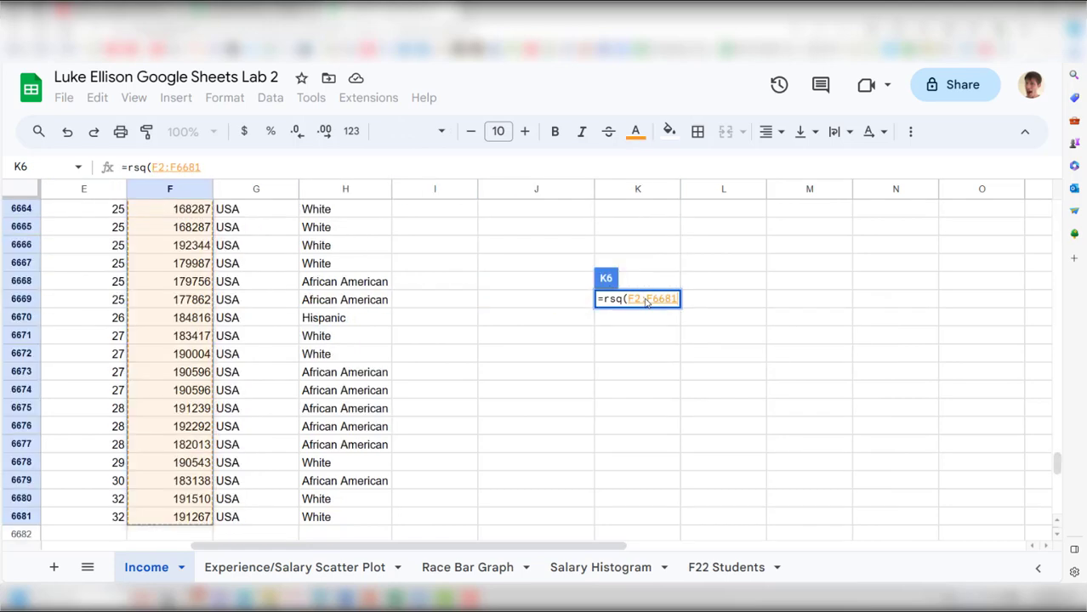
Step: Use the years of experience range E2:E6681 as the data_x argument and enter the RSQ formula
type(",")
key("Left")
key("Left")
key("Left")
key("Left")
key("Left")
key("Up")
key("Up")
key("Up")
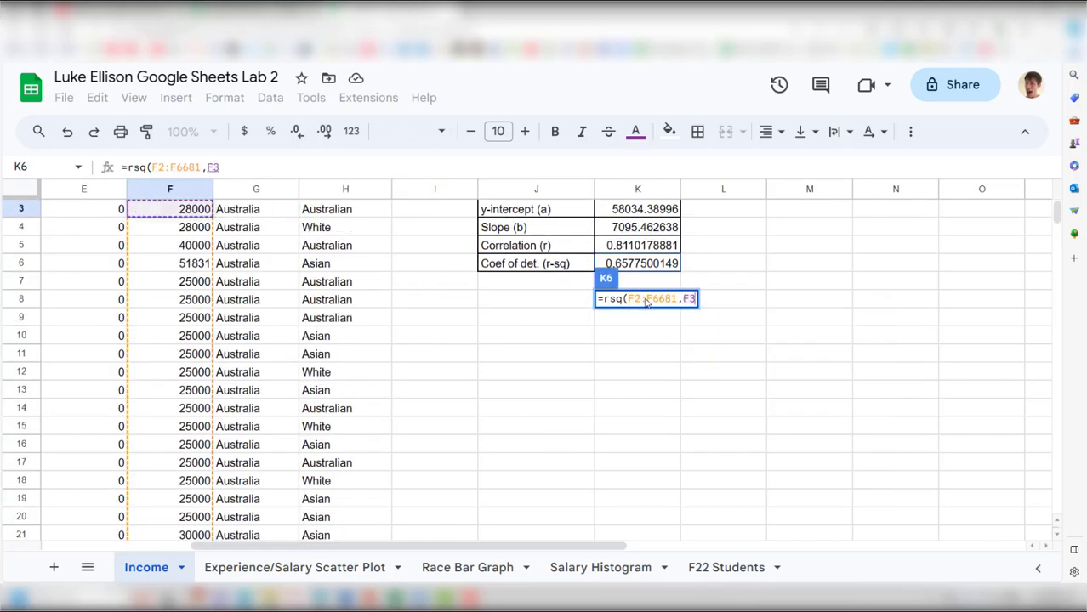
key("Left")
key("Up")
key("ctrl+shift+Down")
key("Return")
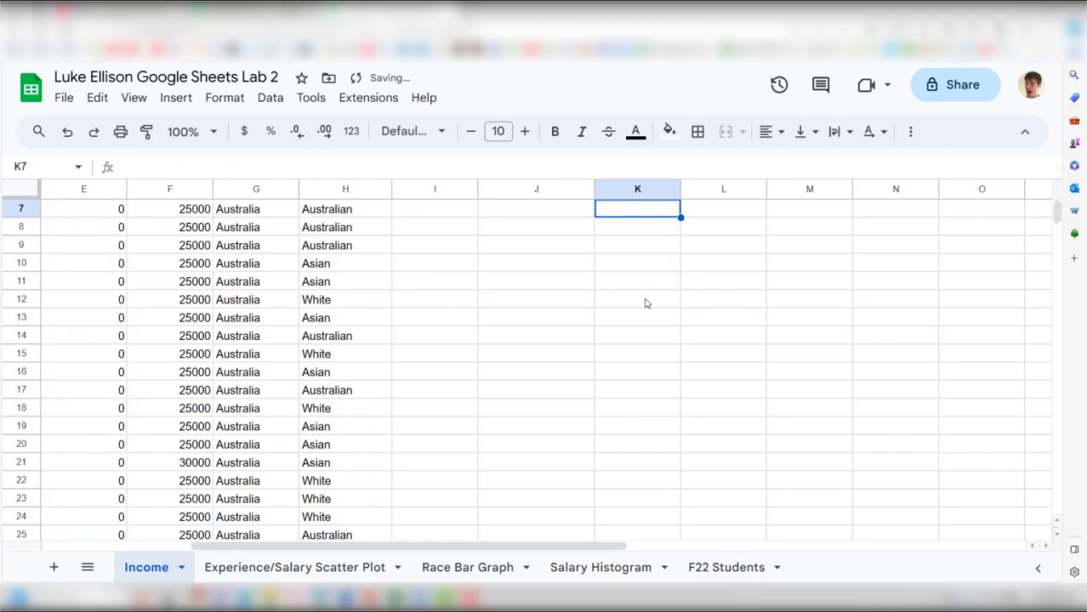
Step: Show the correlation and coefficient of determination in K5:K6 with four decimal places
key("Up")
key("Up")
key("Up")
key("Up")
key("Up")
key("Up")
key("Down")
left_click(646, 303)
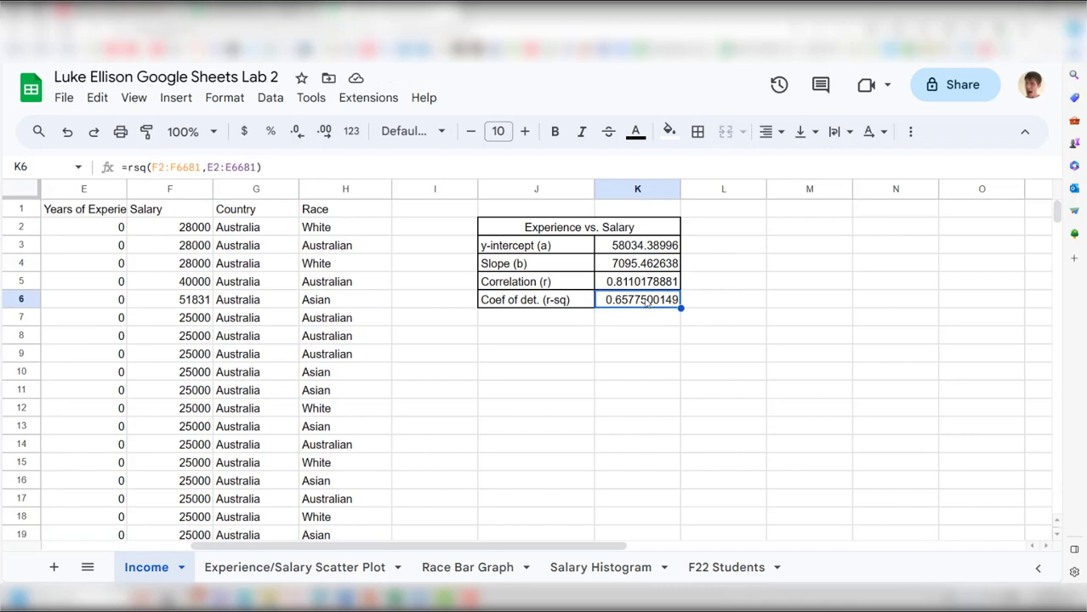
left_click_drag(650, 287, 648, 301)
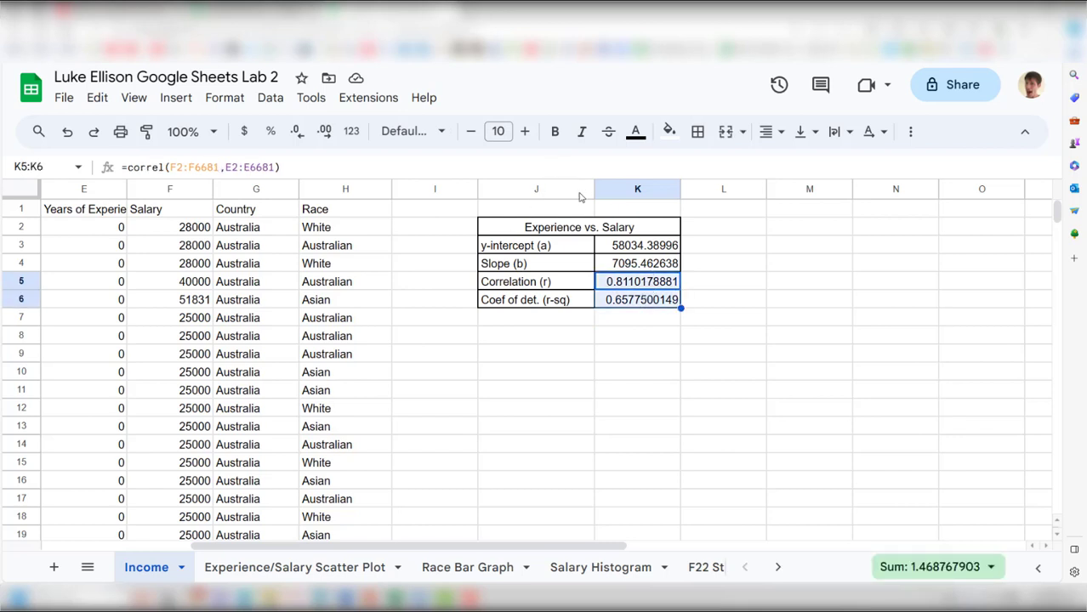
left_click(300, 135)
left_click(299, 134)
left_click(300, 135)
left_click(301, 135)
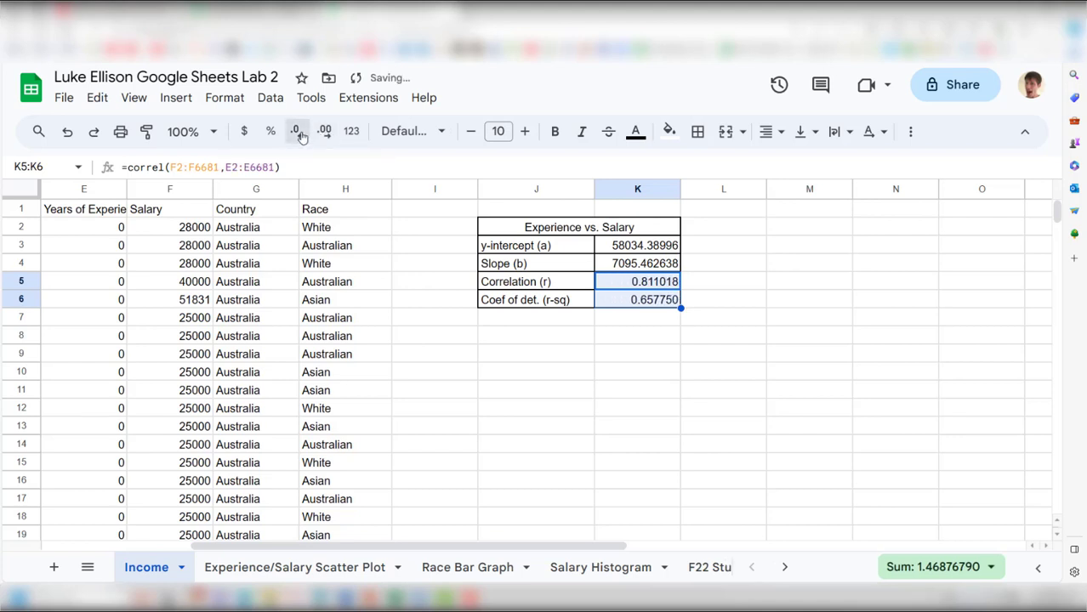
left_click(301, 136)
left_click(301, 136)
Step: Show the y-intercept and slope in K3:K4 with two decimal places
left_click_drag(623, 247, 612, 262)
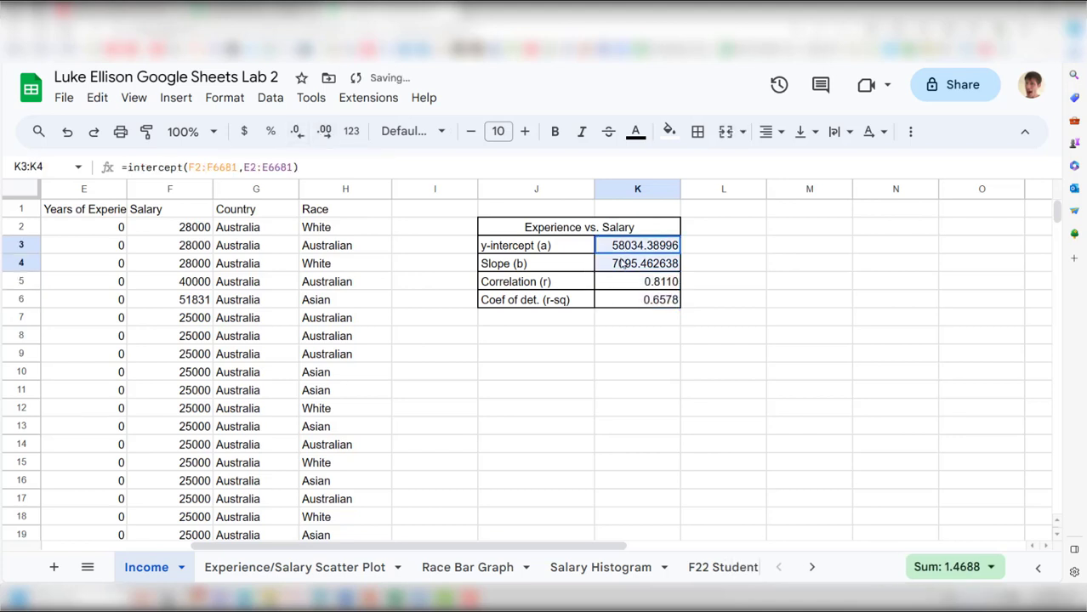
left_click(299, 134)
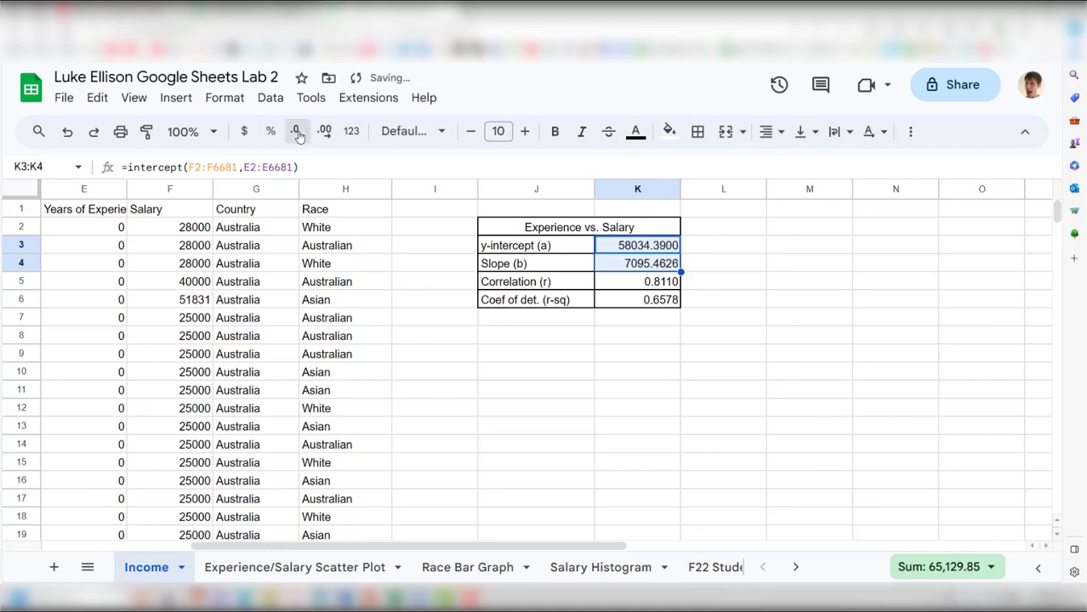
left_click(299, 135)
left_click(299, 135)
Step: Examine the coefficient of determination in K6 against the Salary and Years of Experience columns it relates
left_click(648, 306)
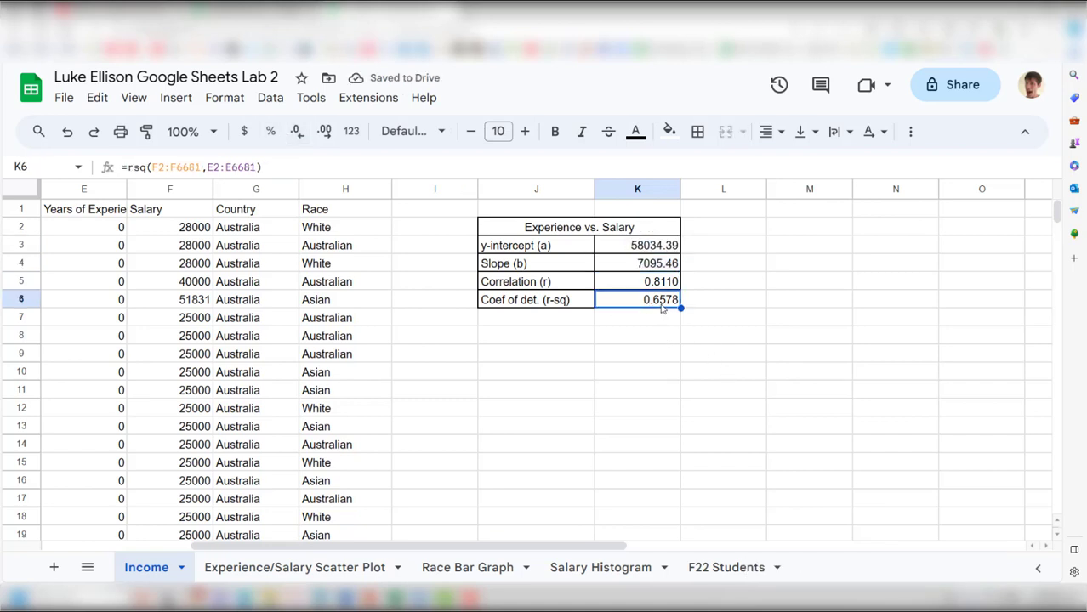
left_click(187, 190)
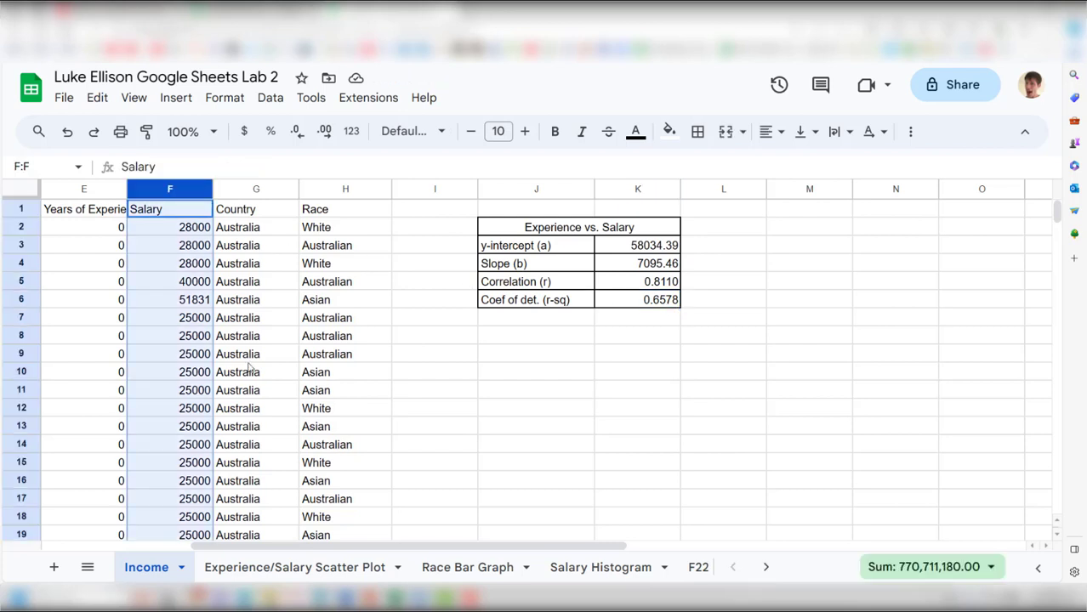
left_click(77, 189)
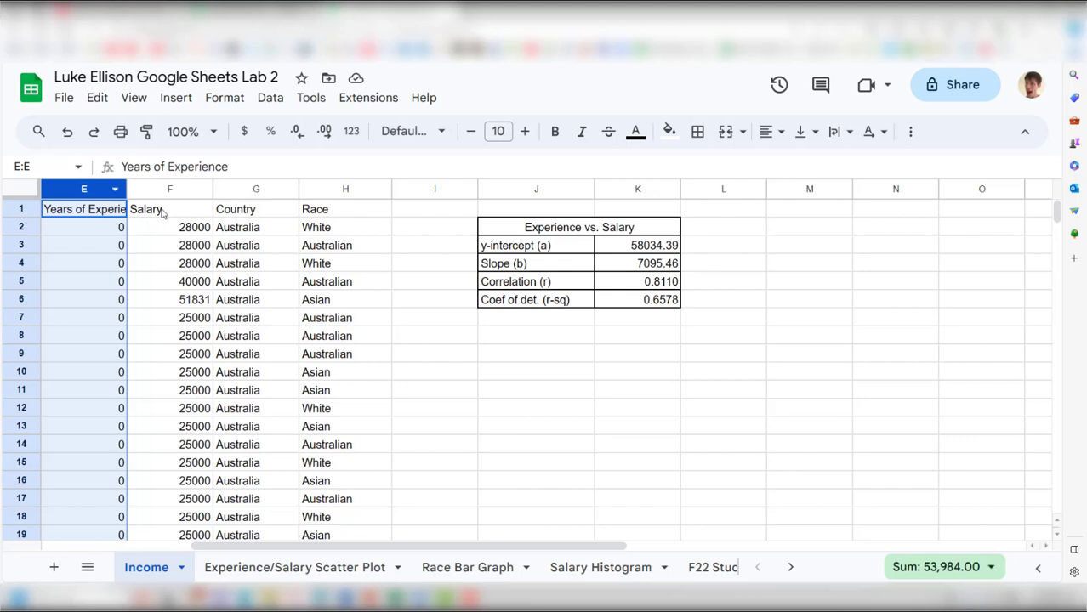
left_click(551, 303)
left_click_drag(553, 304, 631, 311)
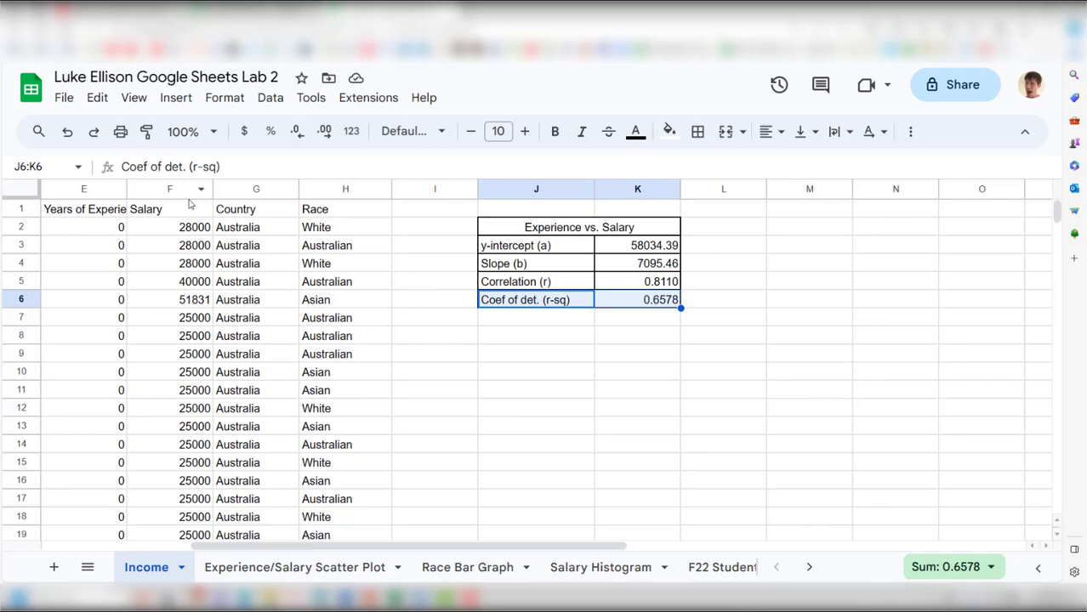
scroll(195, 246, "down", 18)
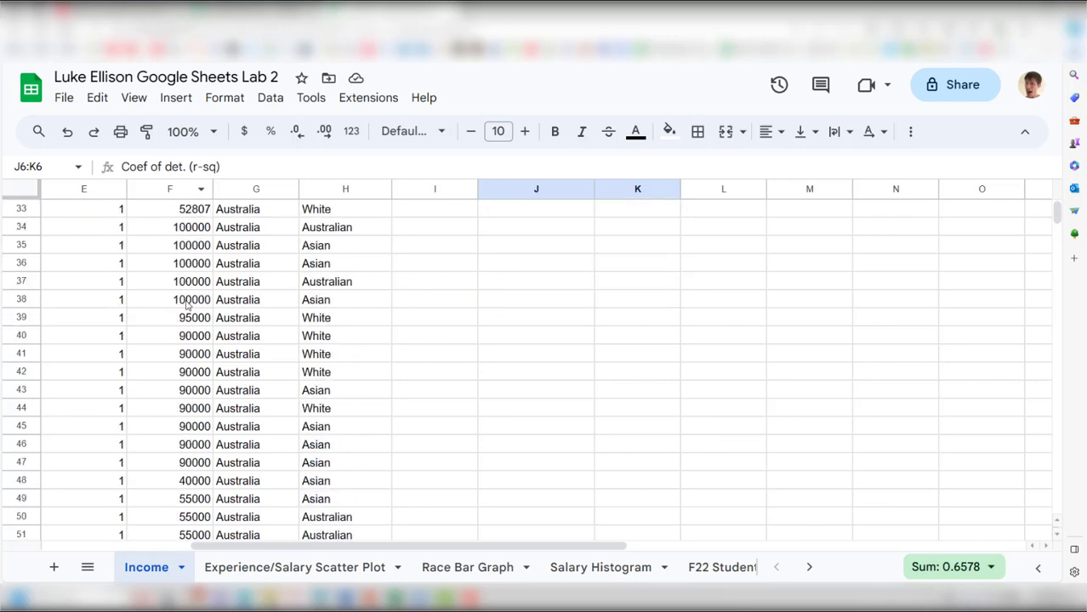
left_click(195, 312)
scroll(200, 297, "up", 18)
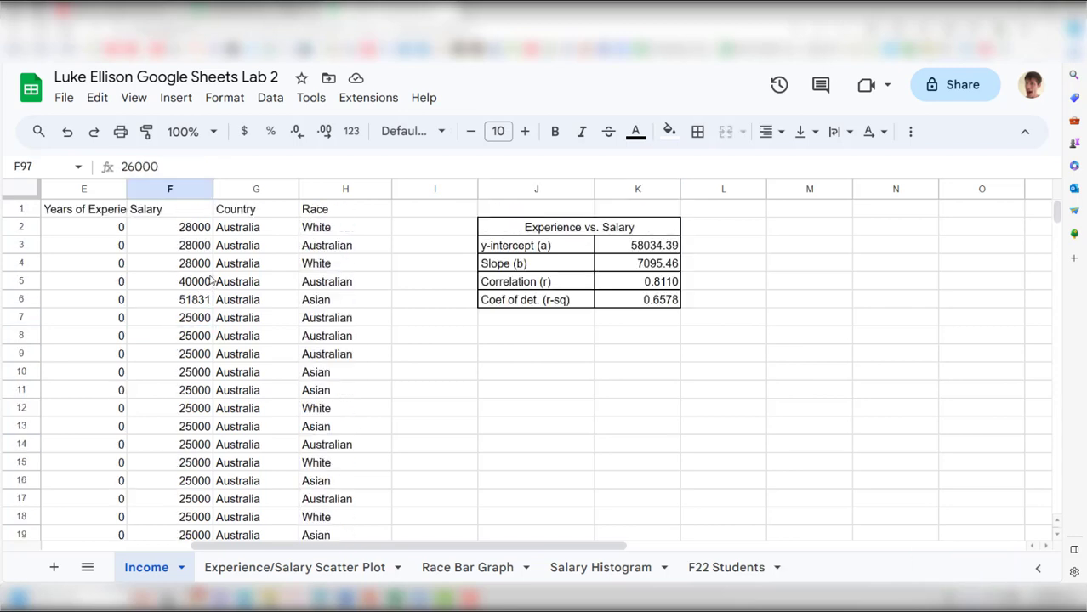
left_click(671, 301)
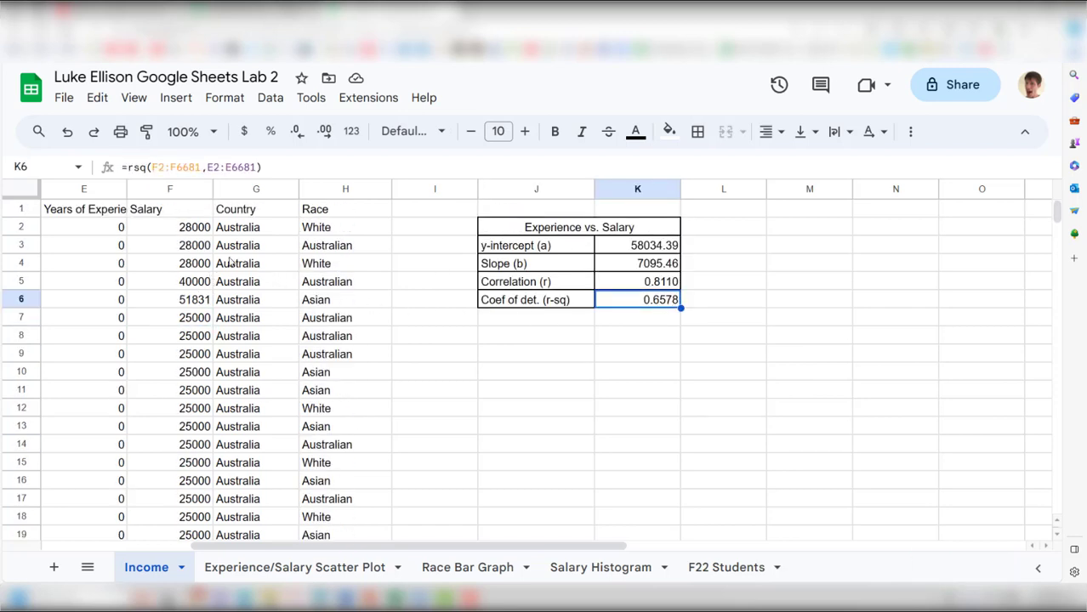
left_click(189, 190)
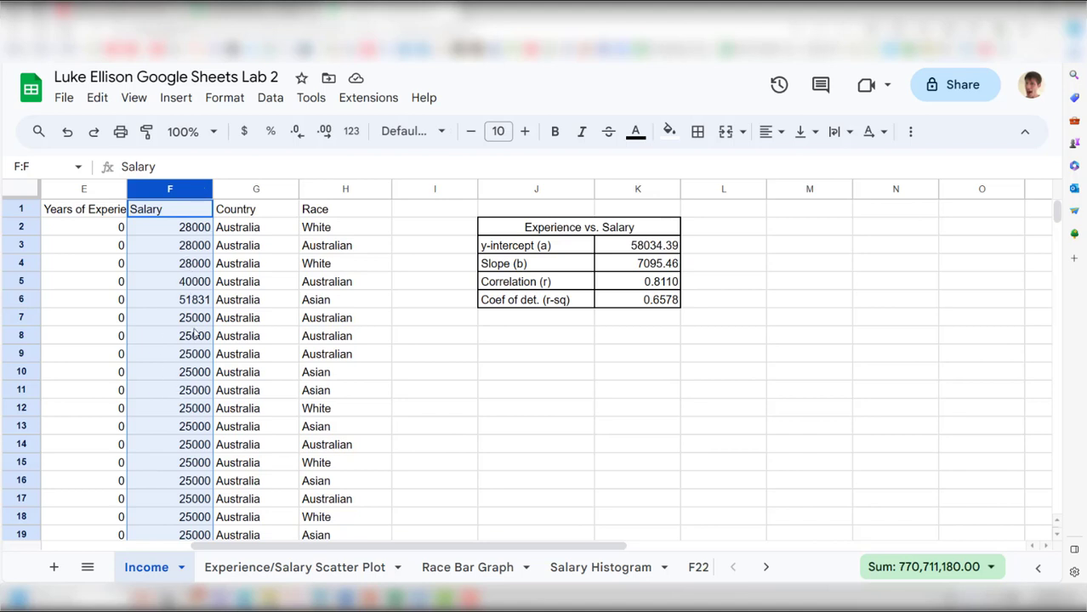
left_click(96, 187)
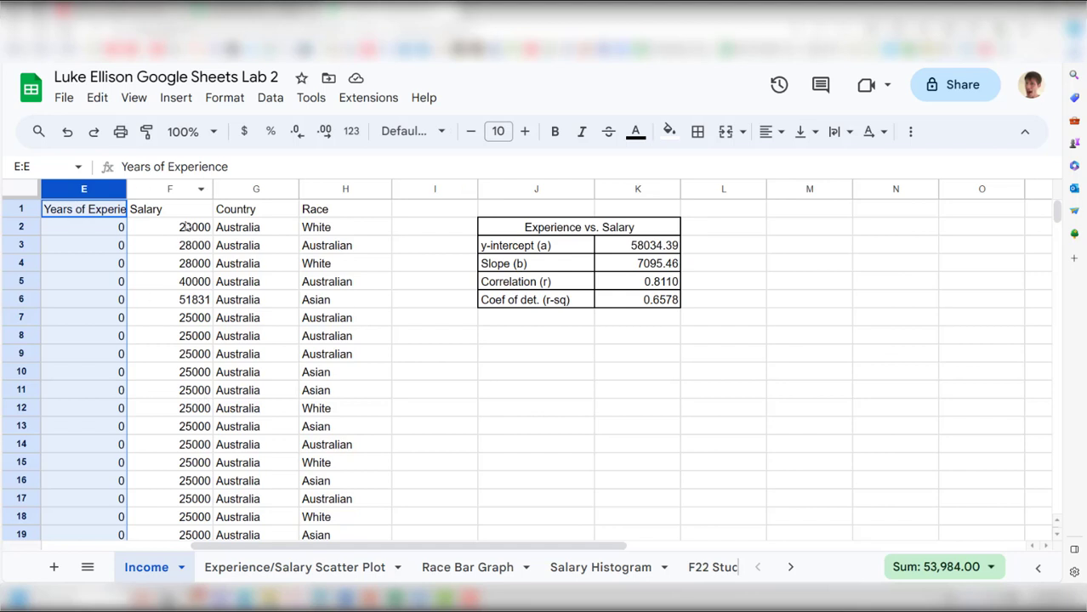
left_click(643, 299)
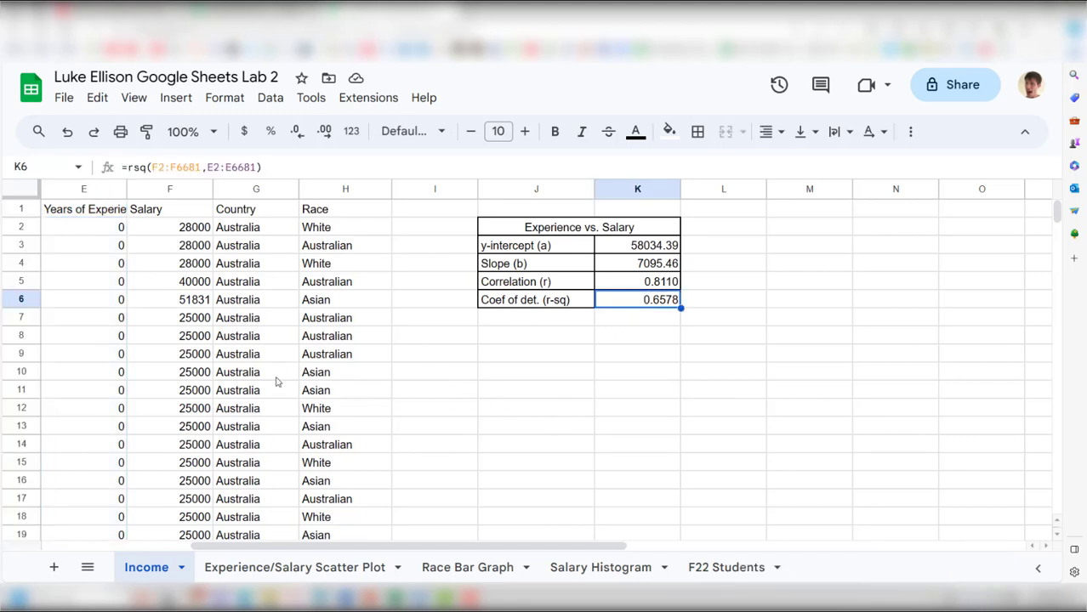
left_click(102, 213)
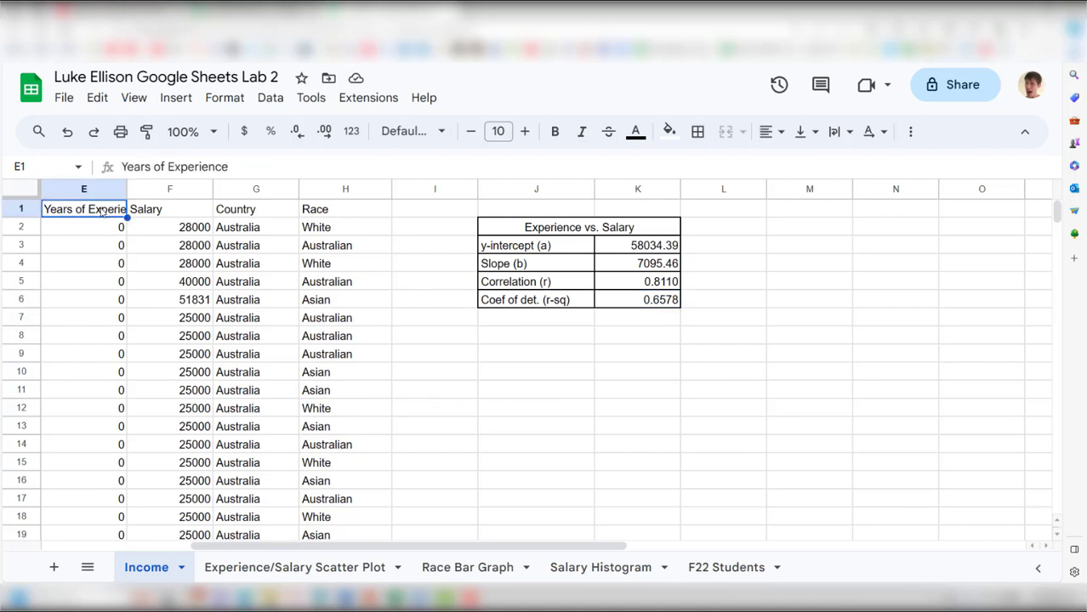
left_click(642, 302)
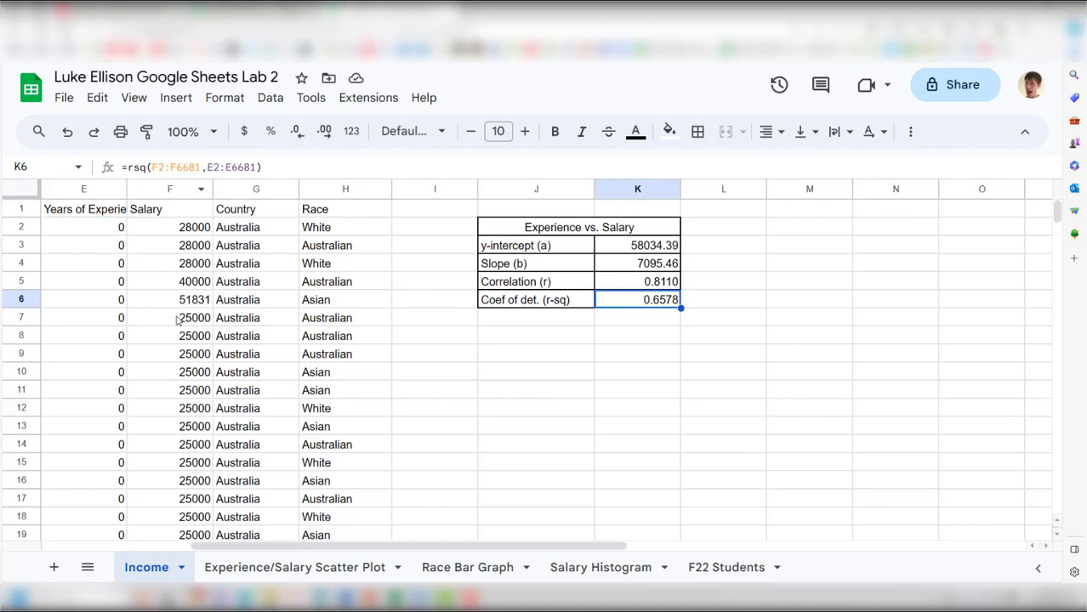
scroll(181, 306, "down", 10)
scroll(192, 380, "up", 14)
scroll(189, 335, "down", 8)
scroll(191, 339, "up", 1)
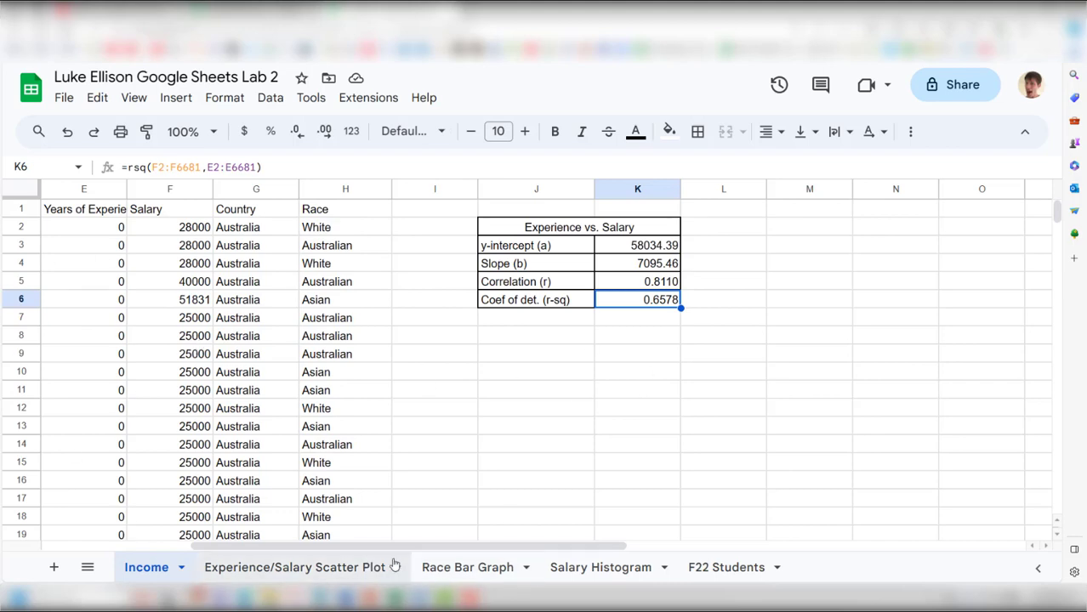
Step: Insert two empty columns between the Salary and Country columns
left_click_drag(339, 545, 186, 546)
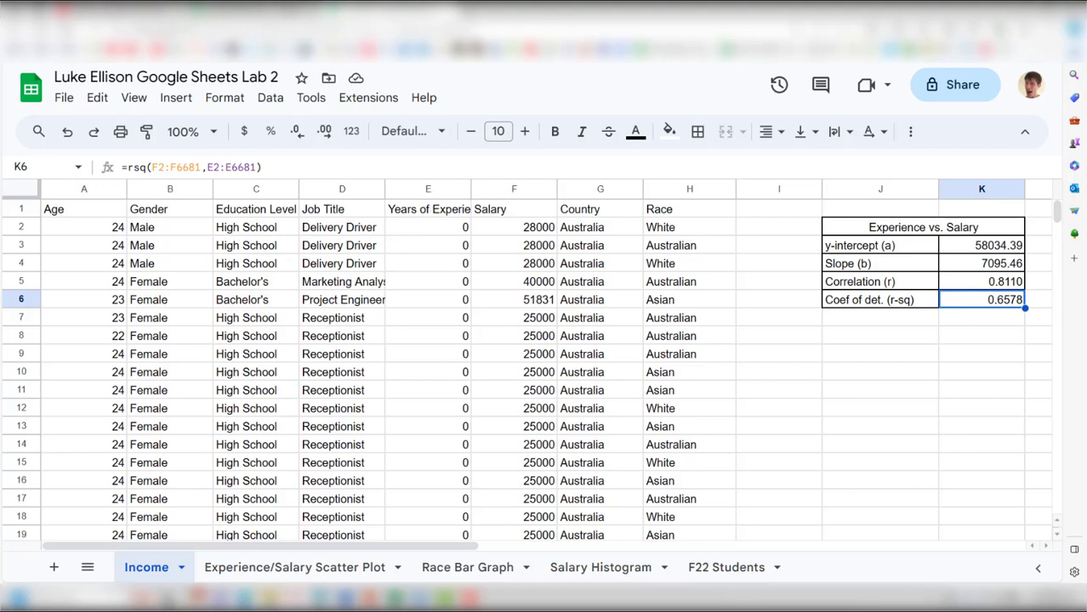
key("Return")
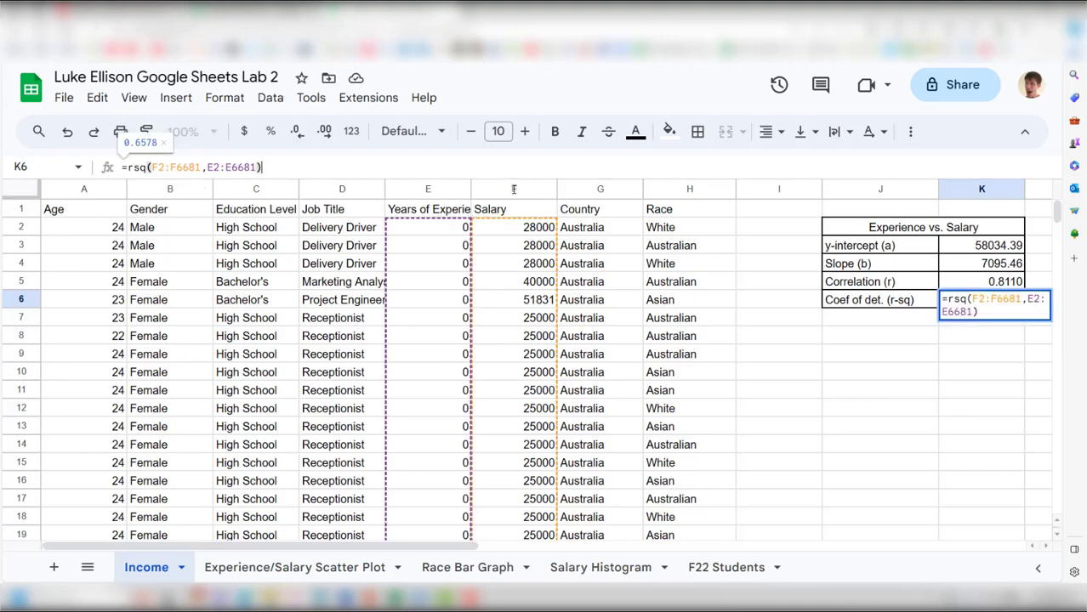
left_click(514, 188)
right_click(510, 188)
left_click(607, 296)
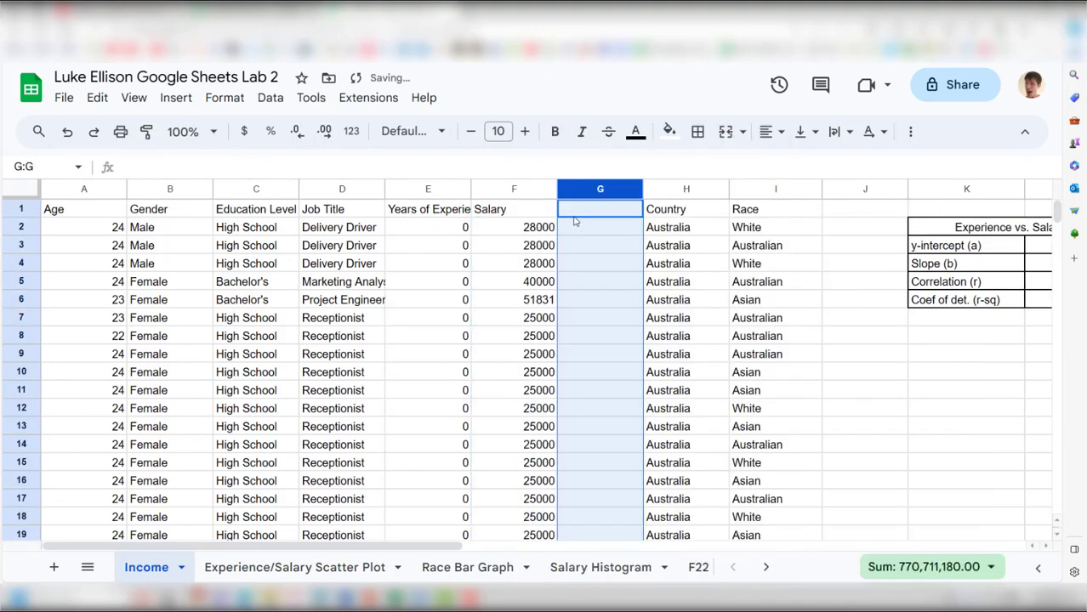
right_click(572, 189)
left_click(664, 296)
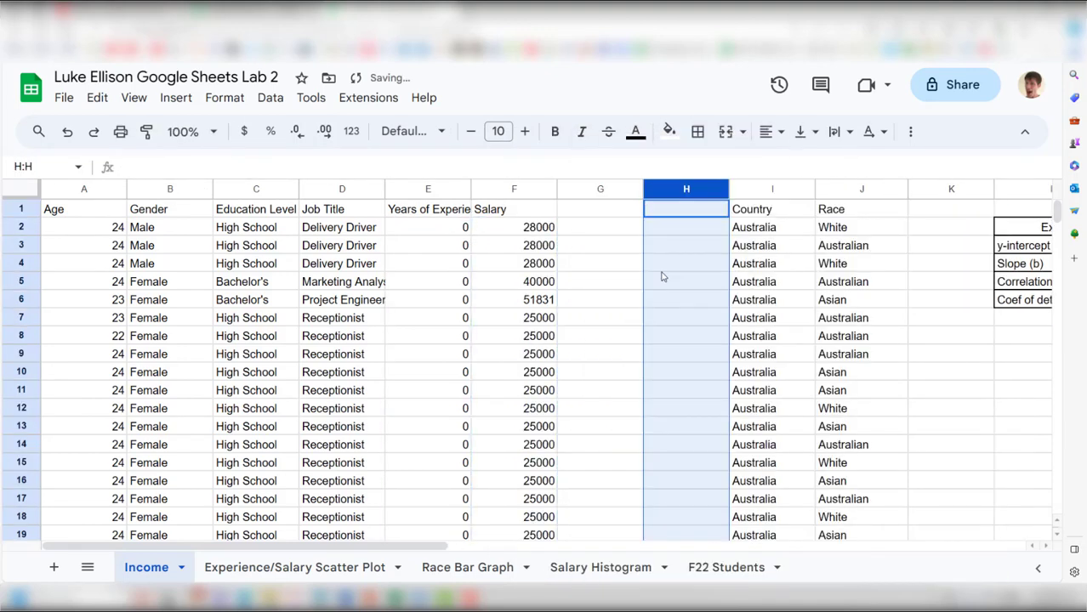
Step: Enter the headers Predicted Salary in G1 and Residual in H1
left_click(619, 210)
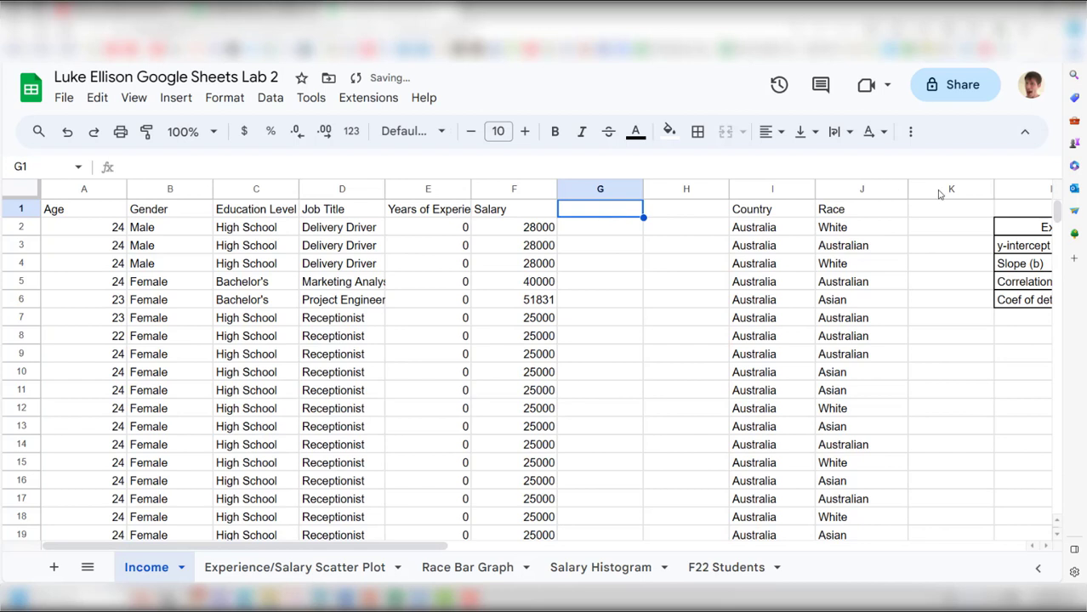
type("Predicted Salary")
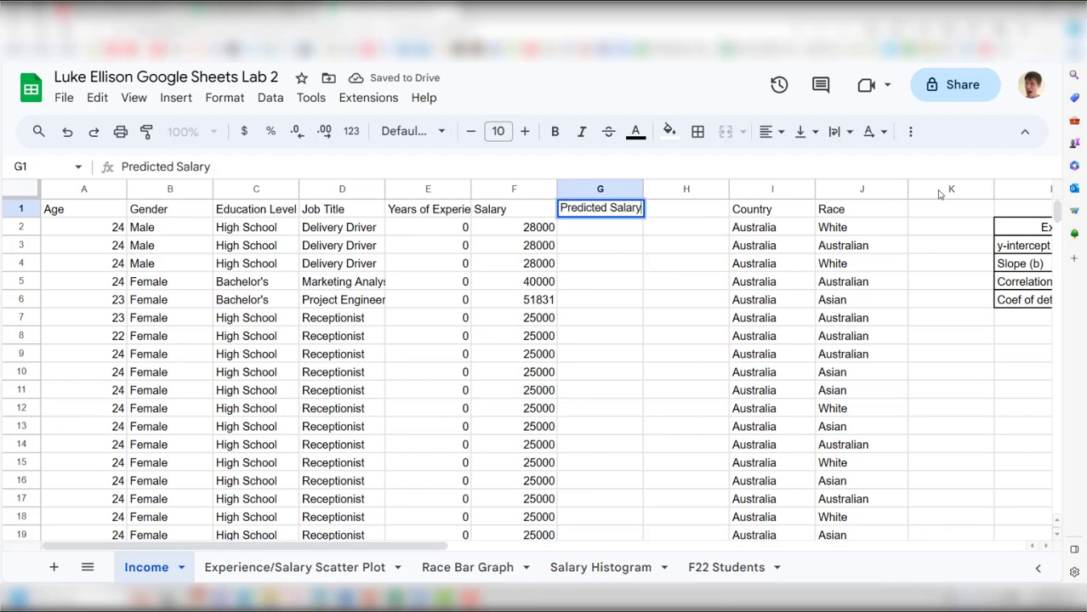
key("Tab")
type("Residual")
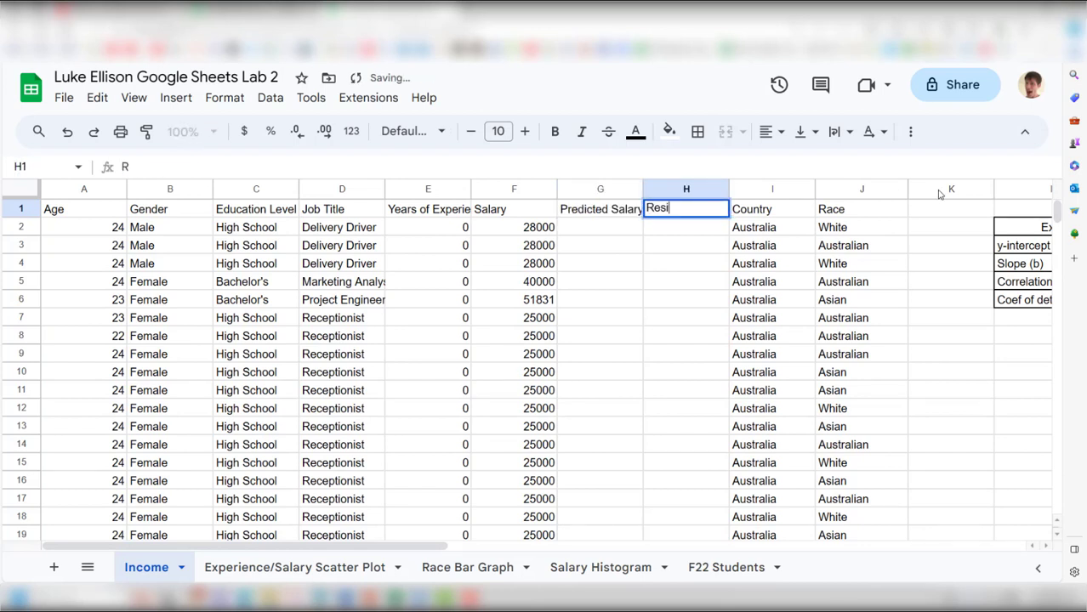
key("Return")
Step: Widen column G to fit its Predicted Salary header and narrow the empty column K beside the regression table
left_click_drag(643, 189, 646, 189)
left_click_drag(376, 551, 550, 553)
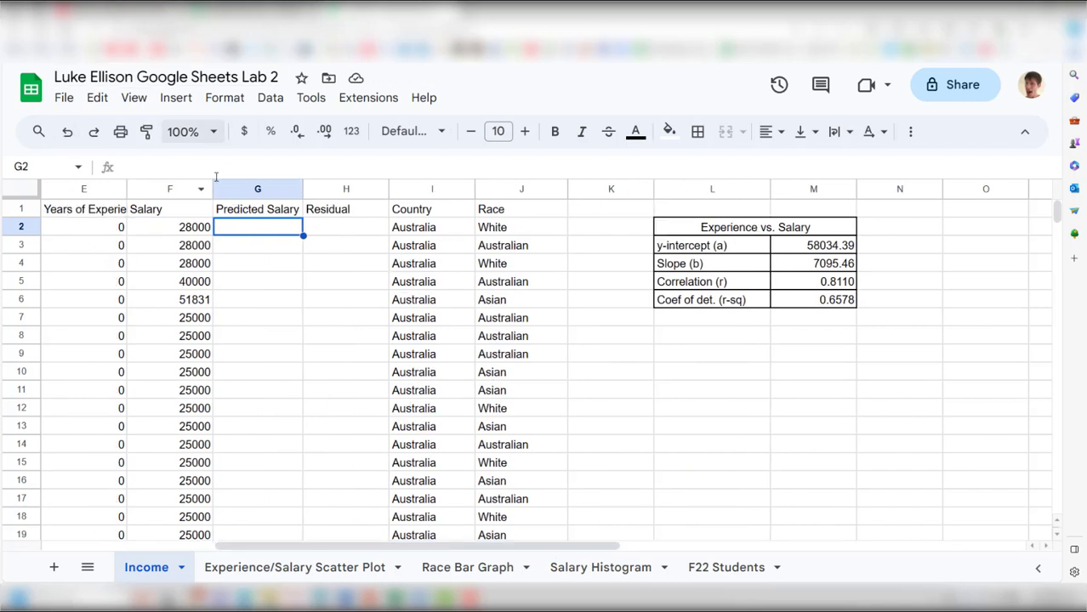
left_click_drag(653, 187, 601, 189)
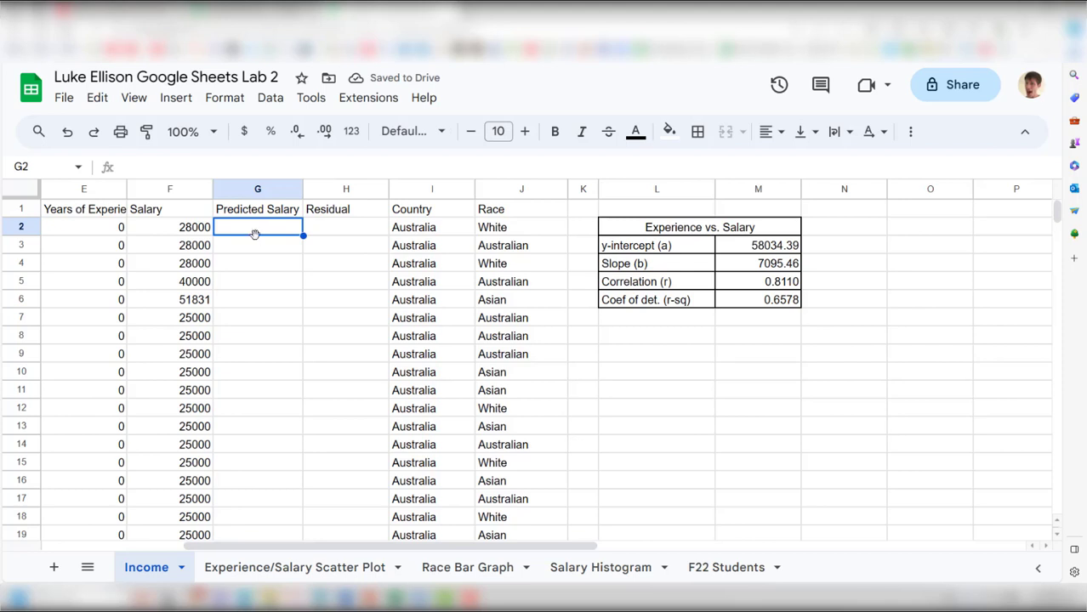
Step: Examine the first row's years of experience and salary, the y-intercept formula in M3, and the experience values further down
left_click(121, 230)
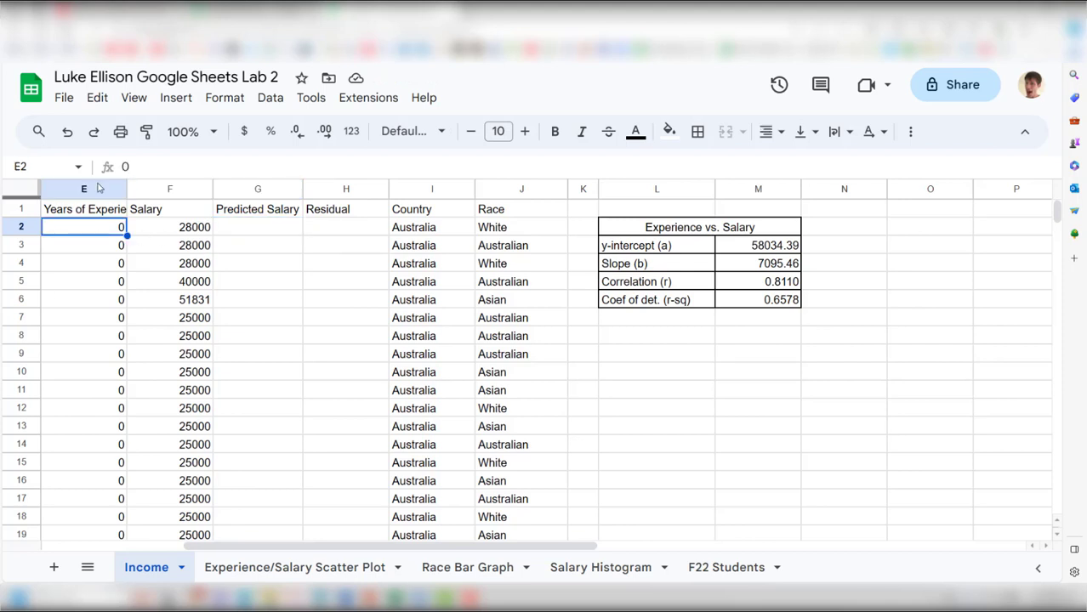
left_click(201, 232)
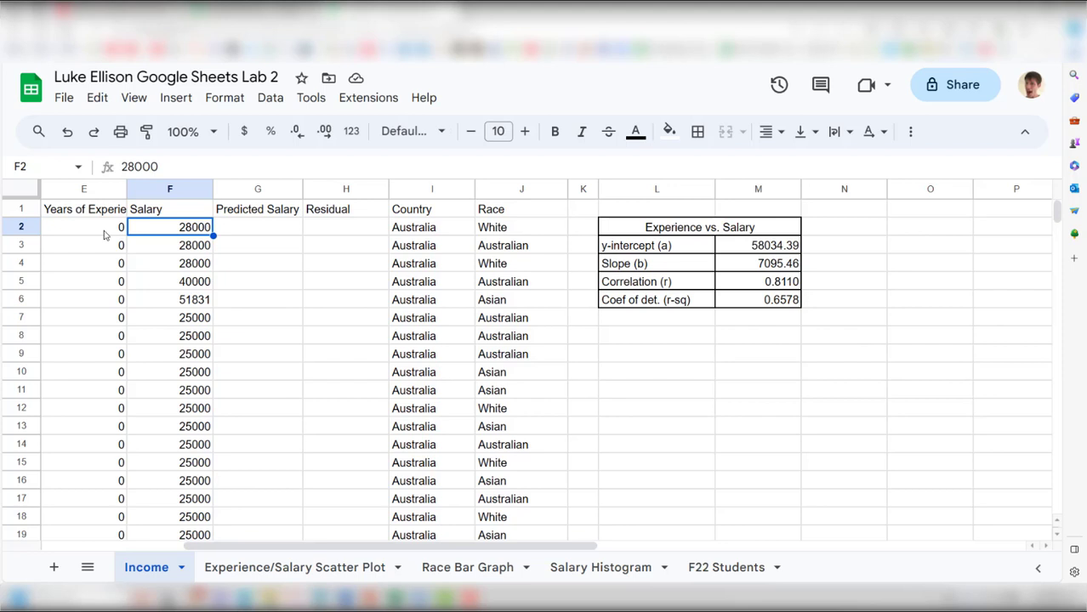
left_click(768, 252)
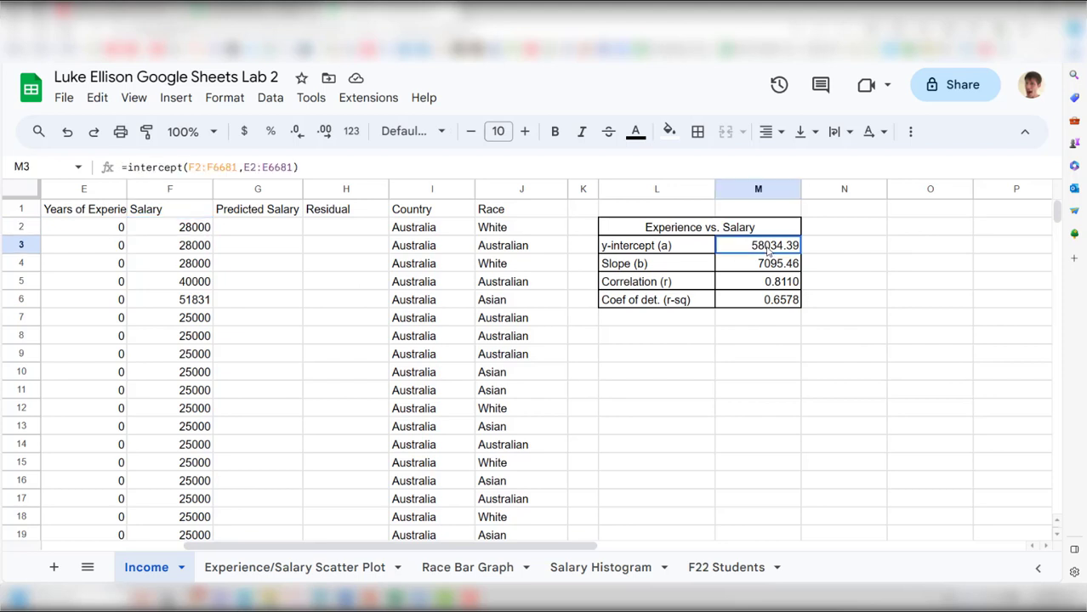
left_click(89, 238)
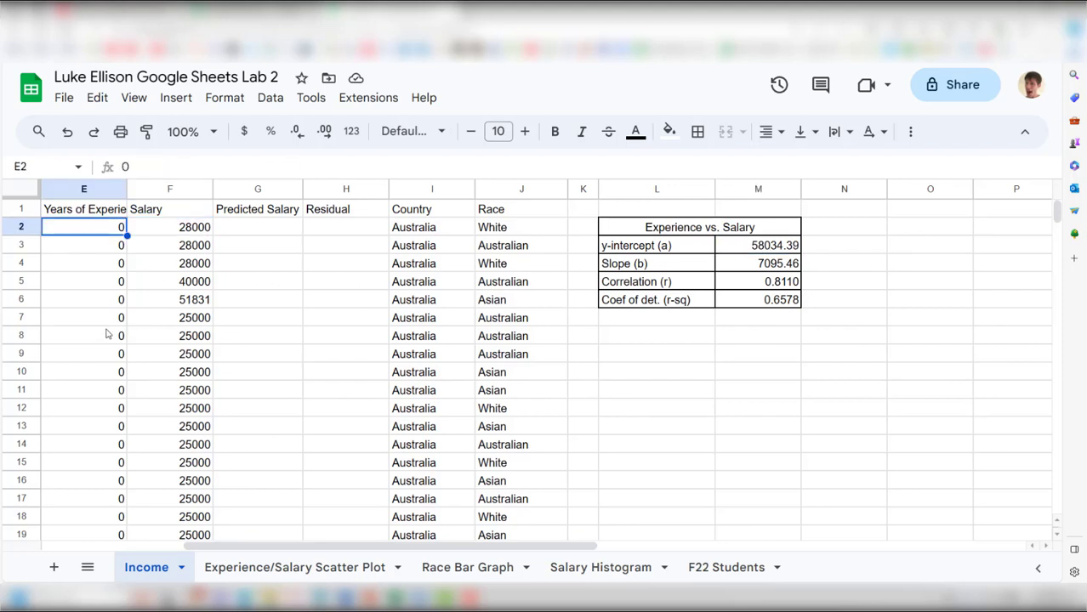
scroll(102, 327, "down", 14)
scroll(133, 431, "down", 7)
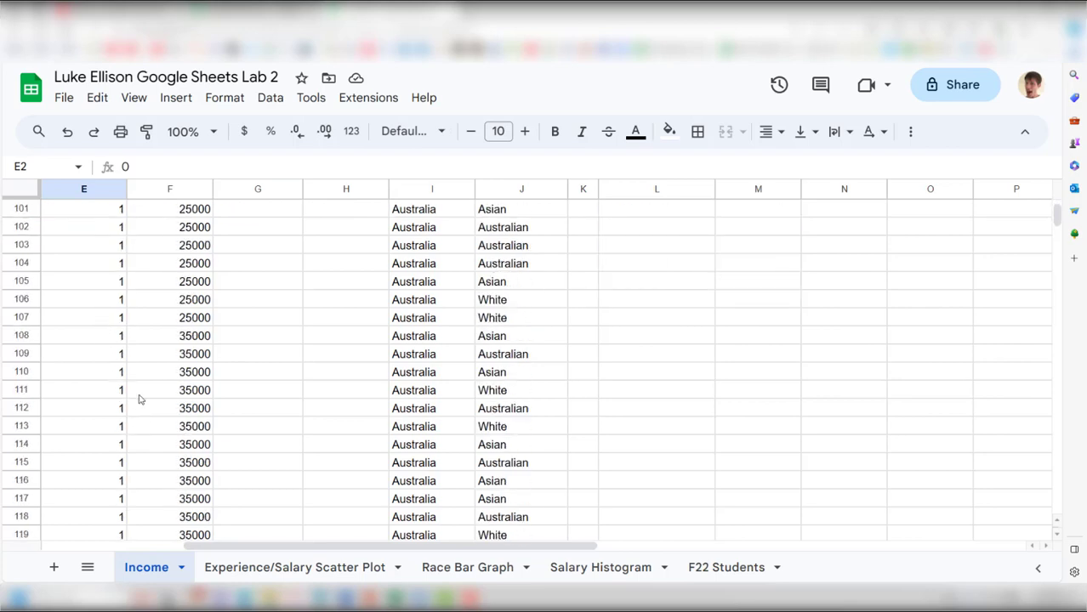
scroll(139, 398, "up", 20)
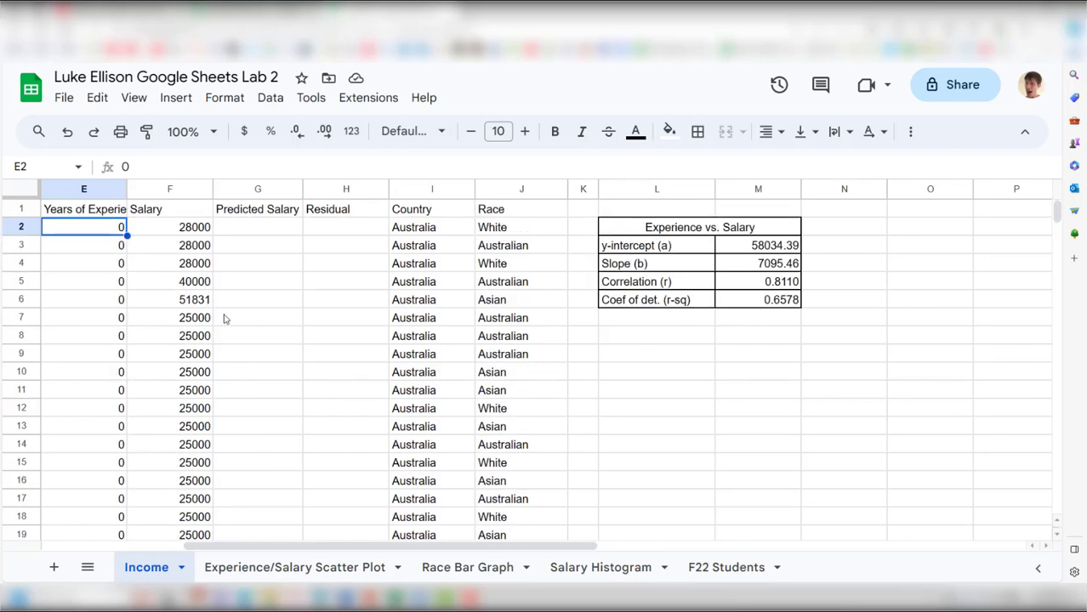
Step: Select G2 for the first predicted salary and switch to the Word lab instructions showing the regression equation
left_click(277, 234)
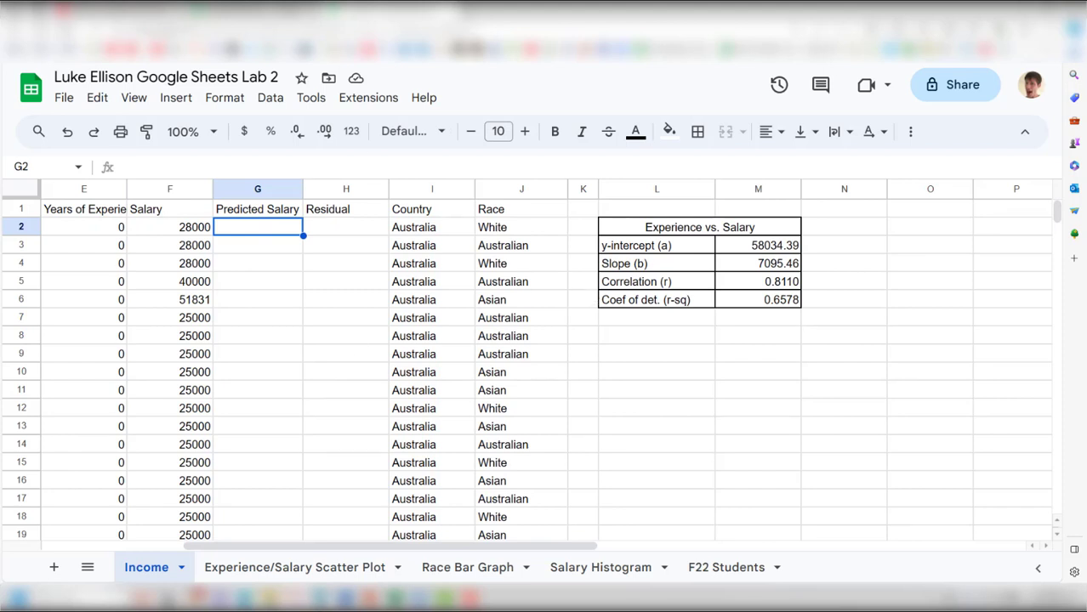
key("alt+Tab")
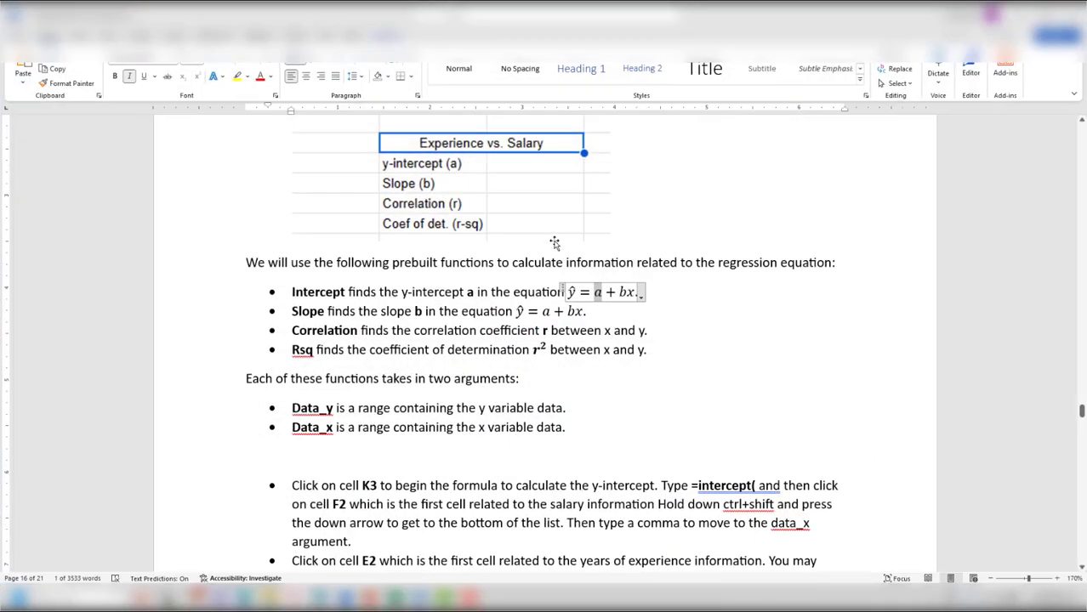
Step: Examine the a, b and x terms of the regression equation in the lab instructions' Intercept bullet
left_click(595, 329)
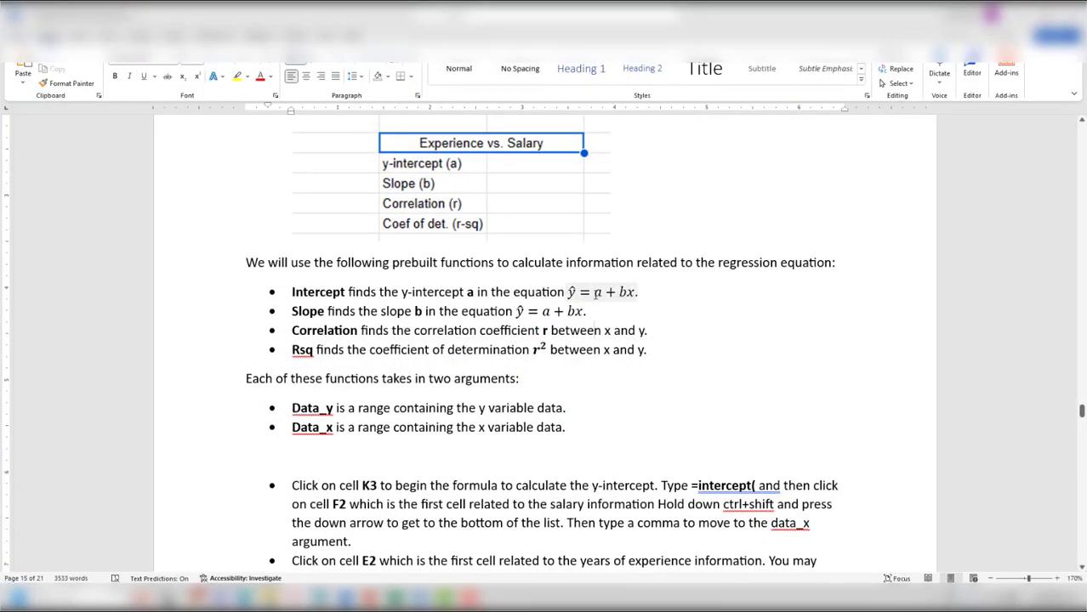
double_click(597, 292)
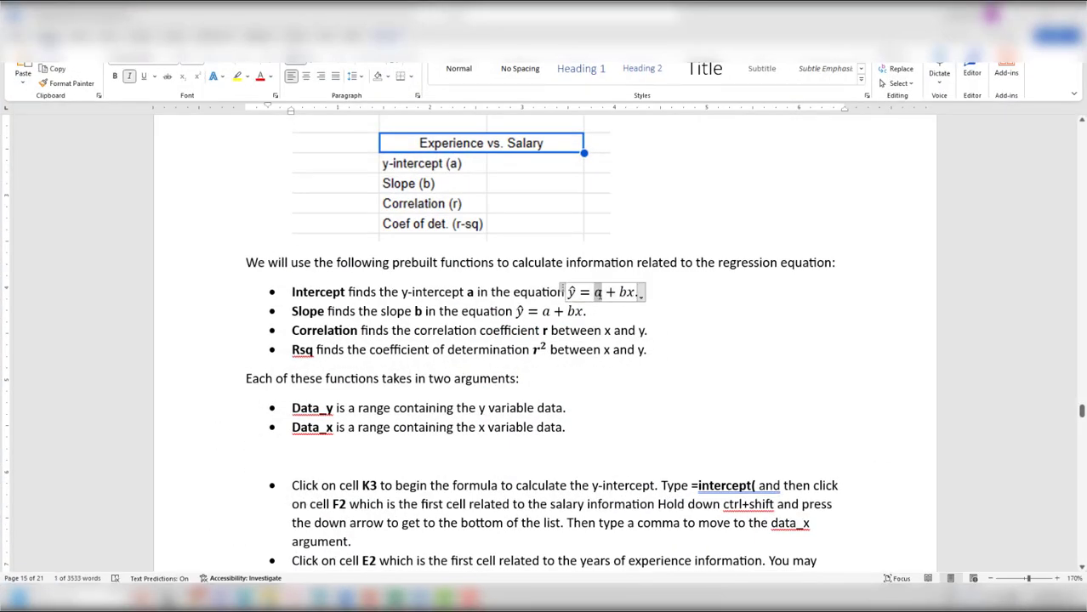
double_click(622, 292)
double_click(633, 293)
left_click_drag(635, 292, 625, 292)
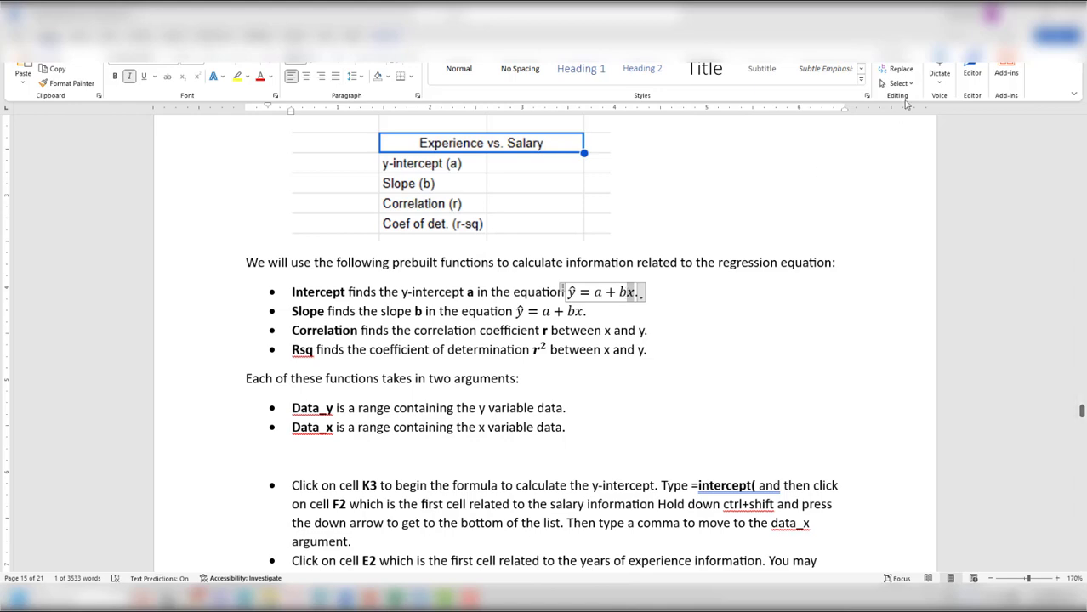
Step: Switch to Google Sheets and enter the first predicted salary in G2 as =M3+M4*E2, using the y-intercept, slope and years of experience
key("alt+Tab")
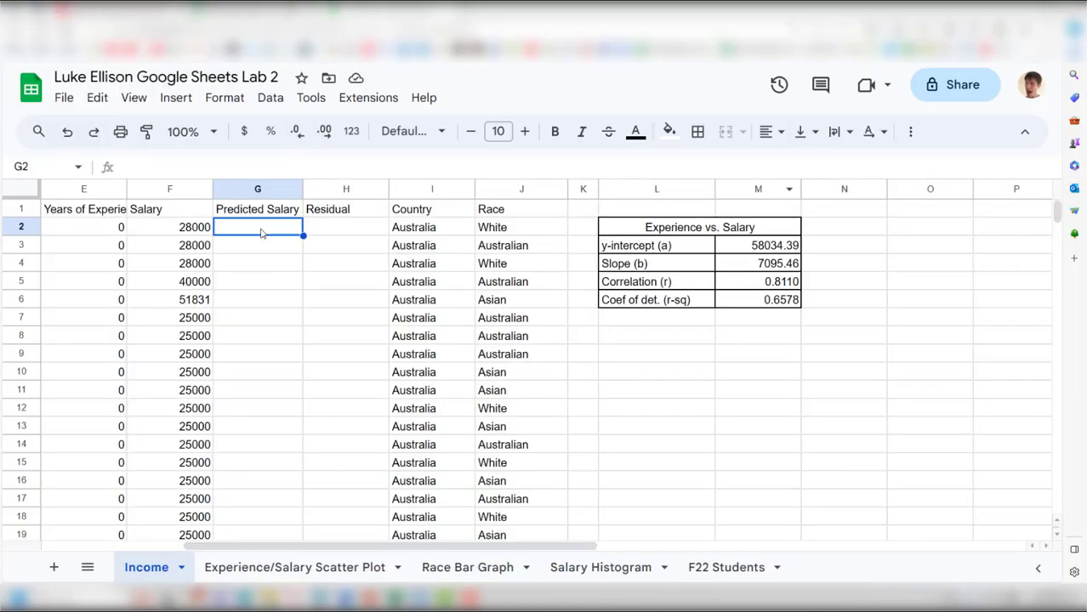
type("=")
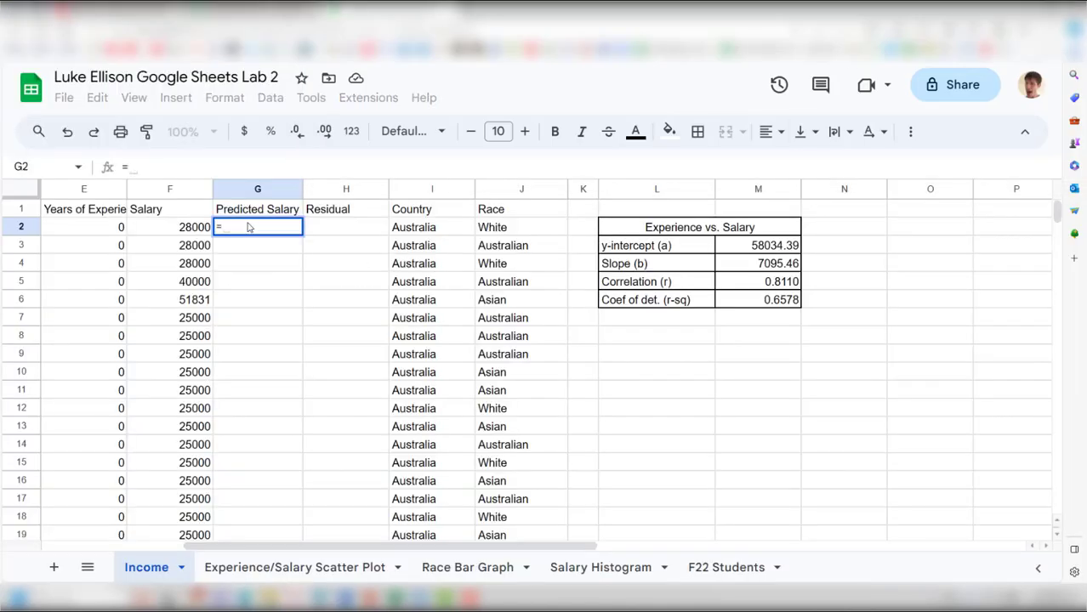
left_click(768, 246)
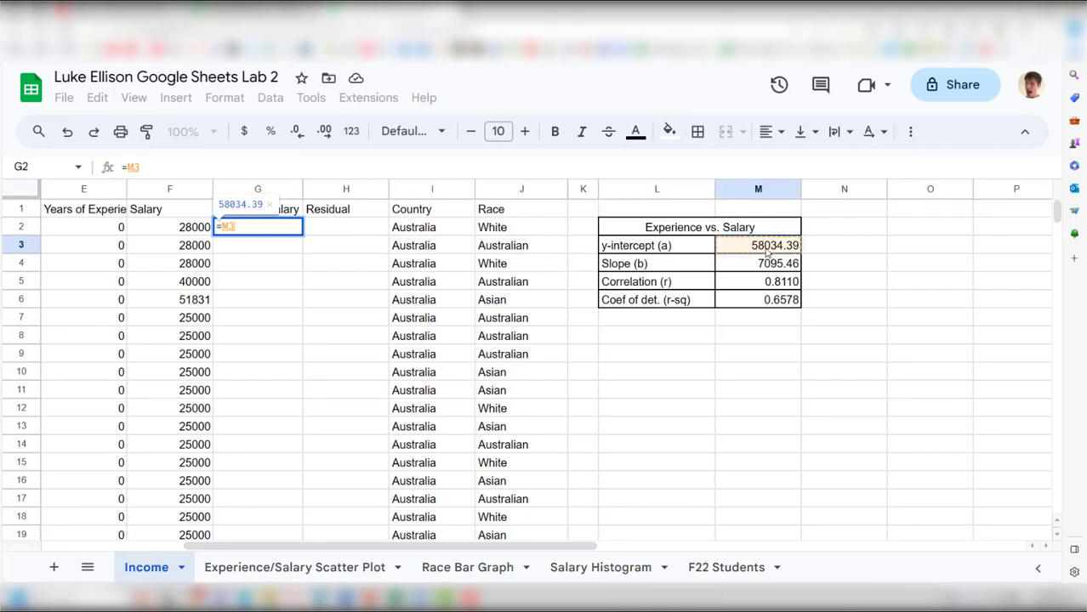
type("+")
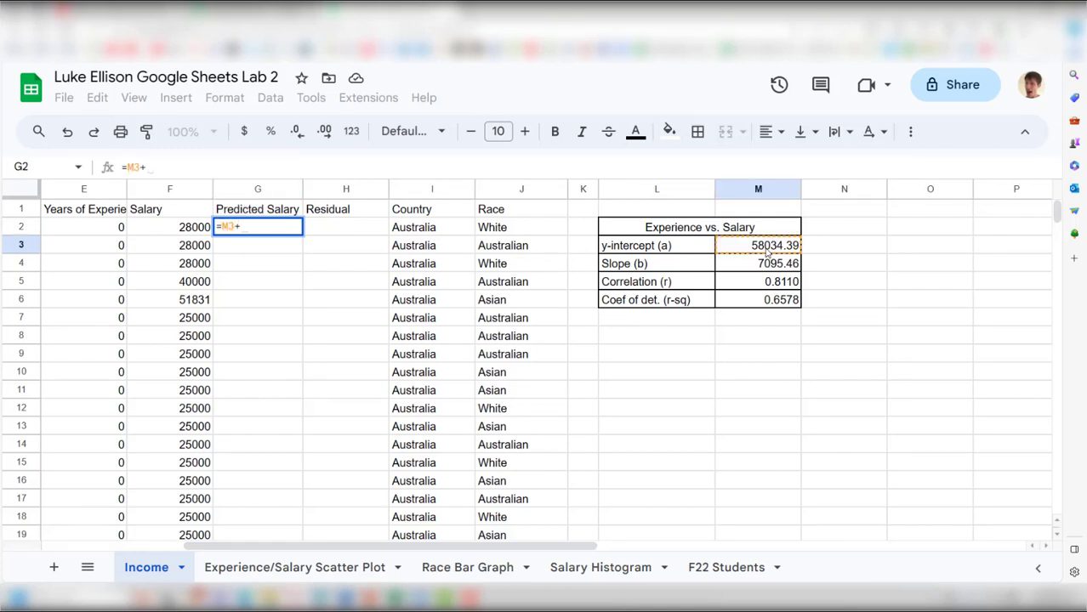
left_click(768, 266)
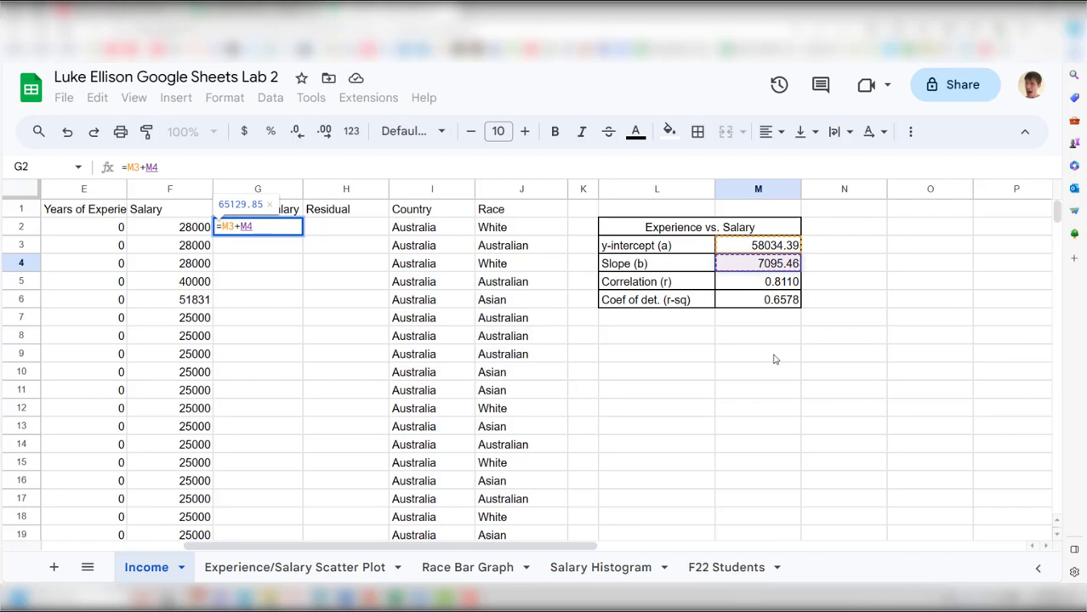
type("*")
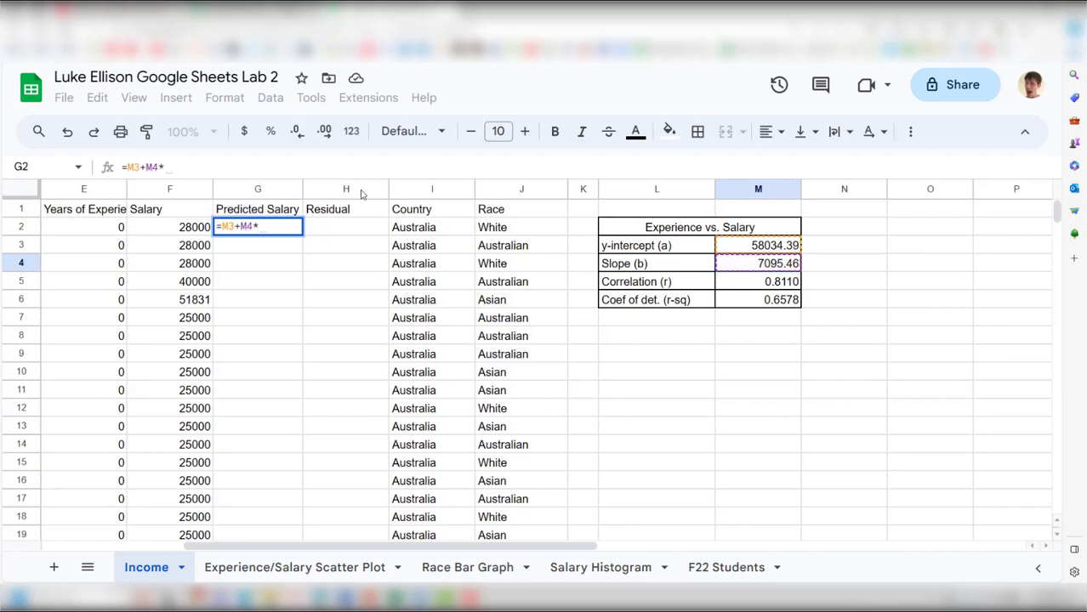
left_click(81, 230)
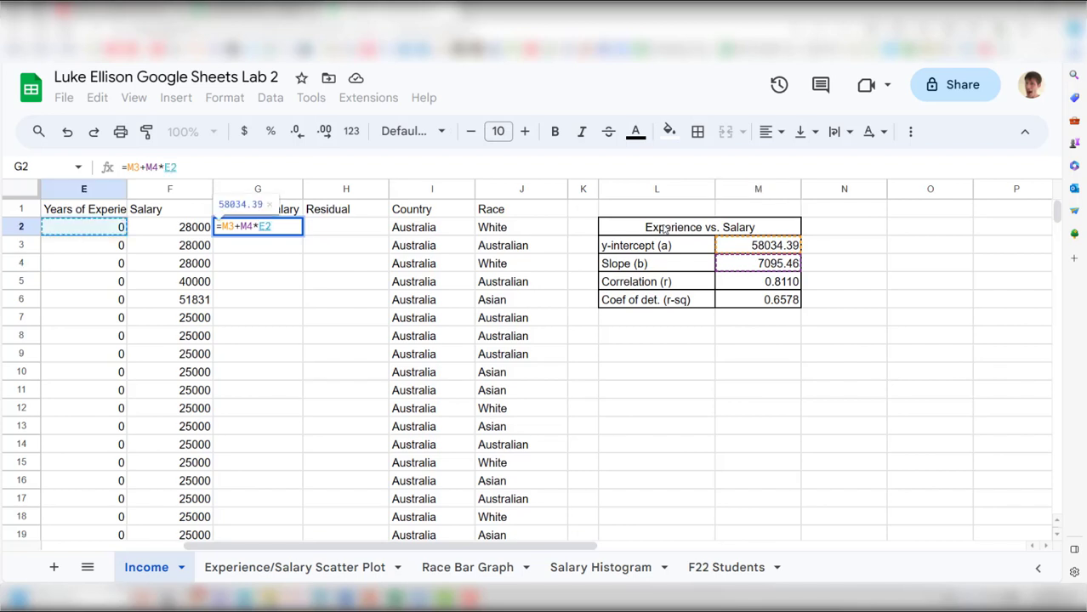
key("Return")
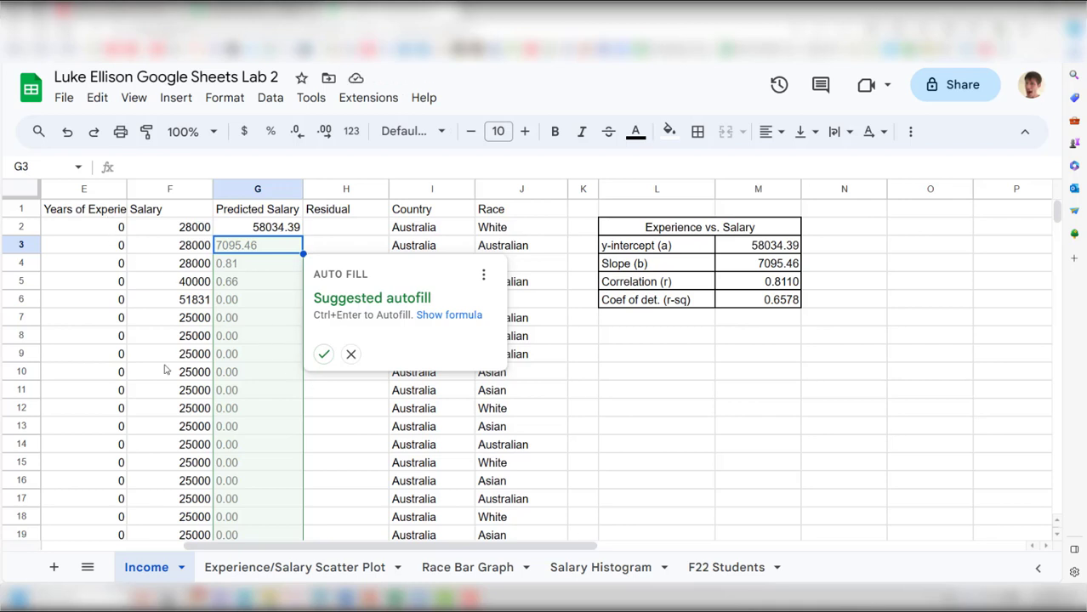
Step: Review the suggested autofill for the Predicted Salary column and accept it to fill the rows below G2
scroll(166, 370, "down", 13)
scroll(223, 409, "up", 8)
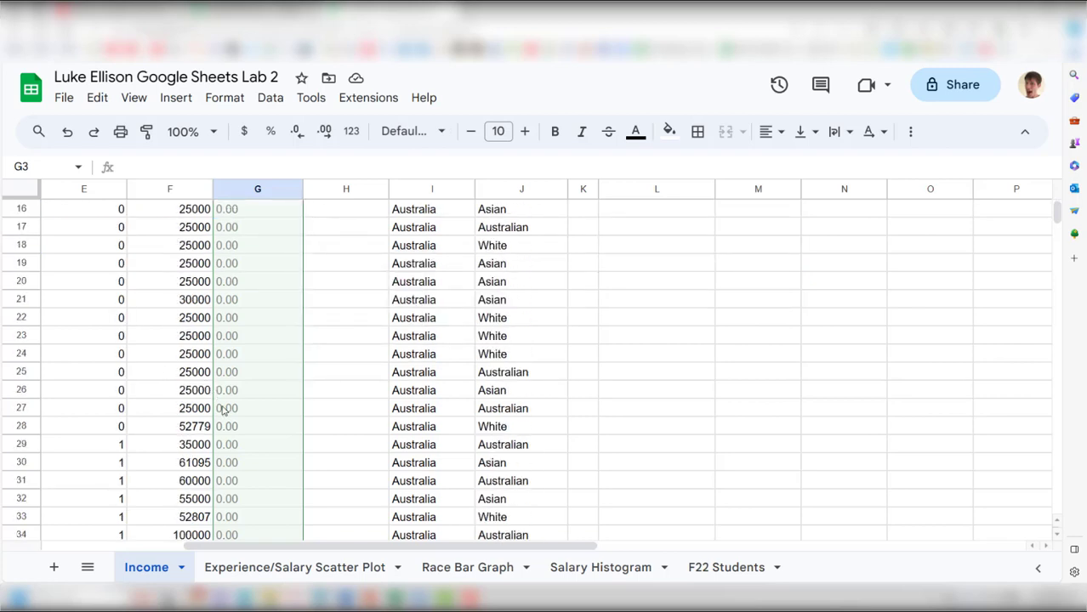
scroll(223, 409, "up", 5)
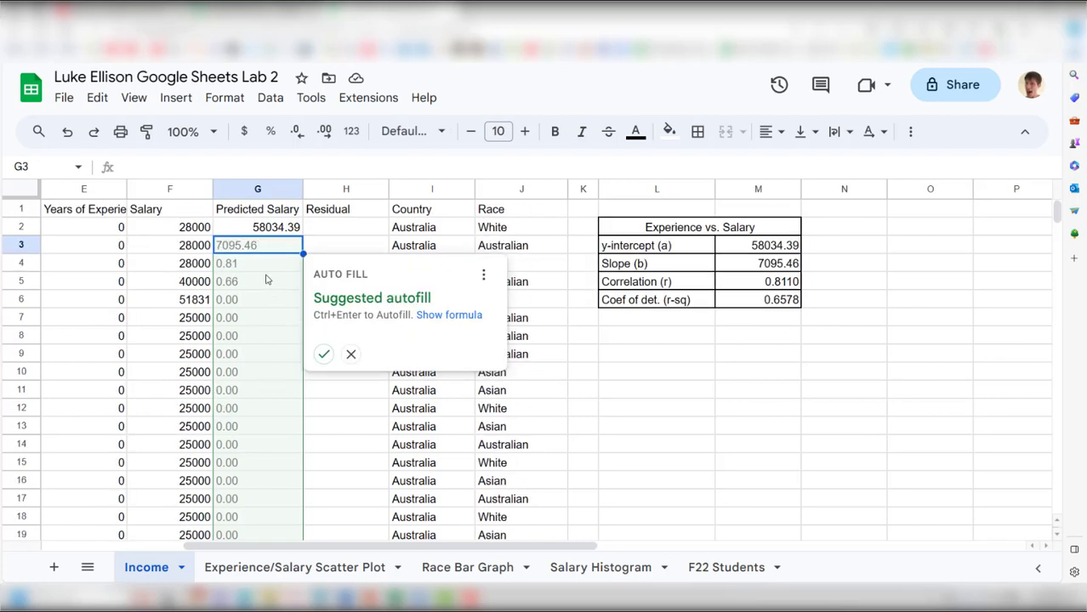
scroll(265, 281, "down", 20)
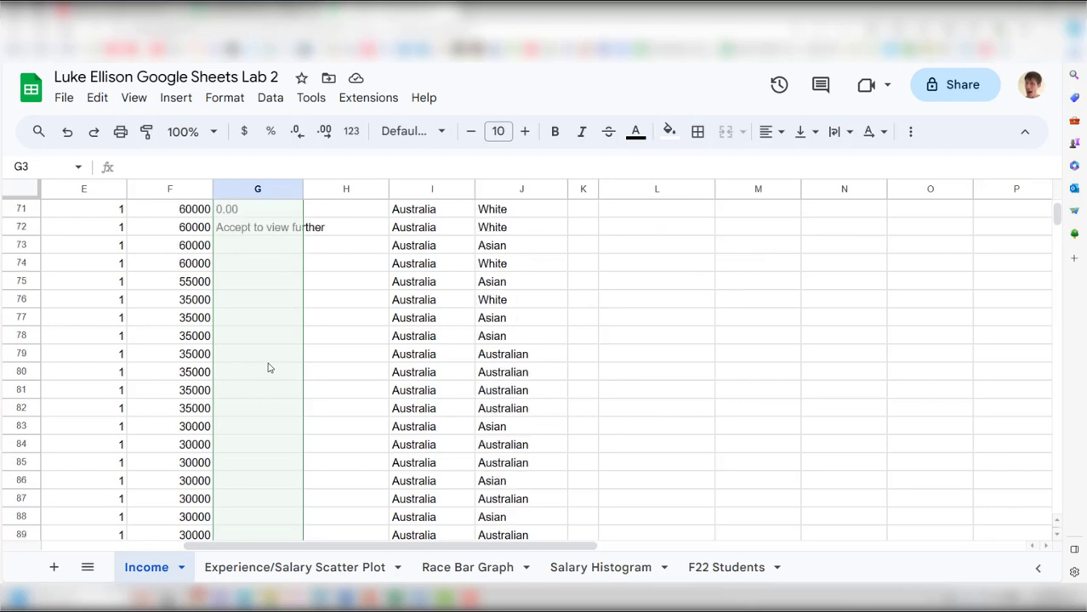
scroll(267, 357, "up", 20)
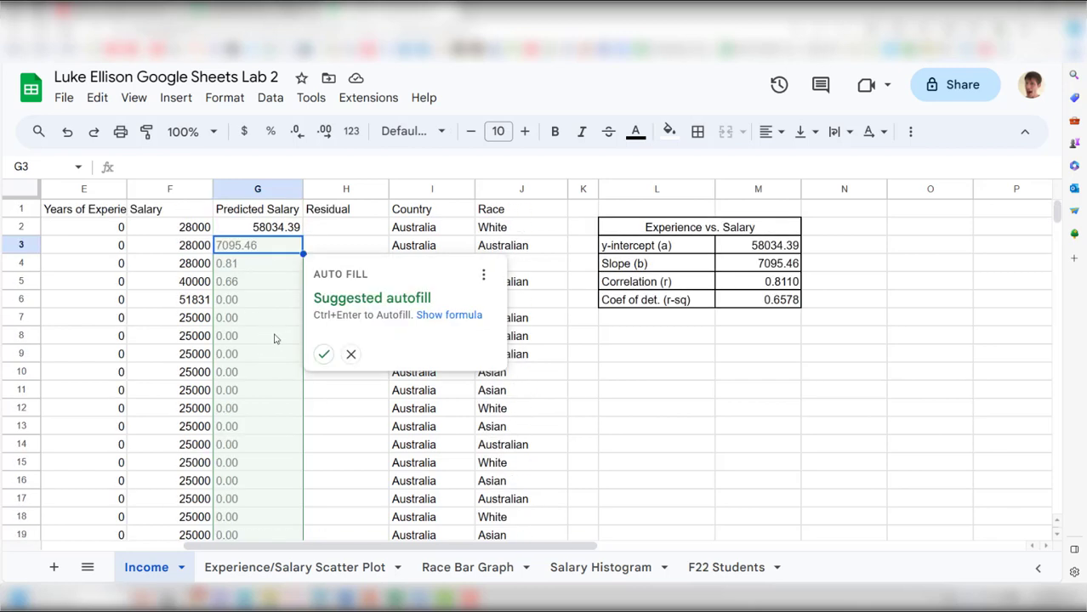
left_click(323, 354)
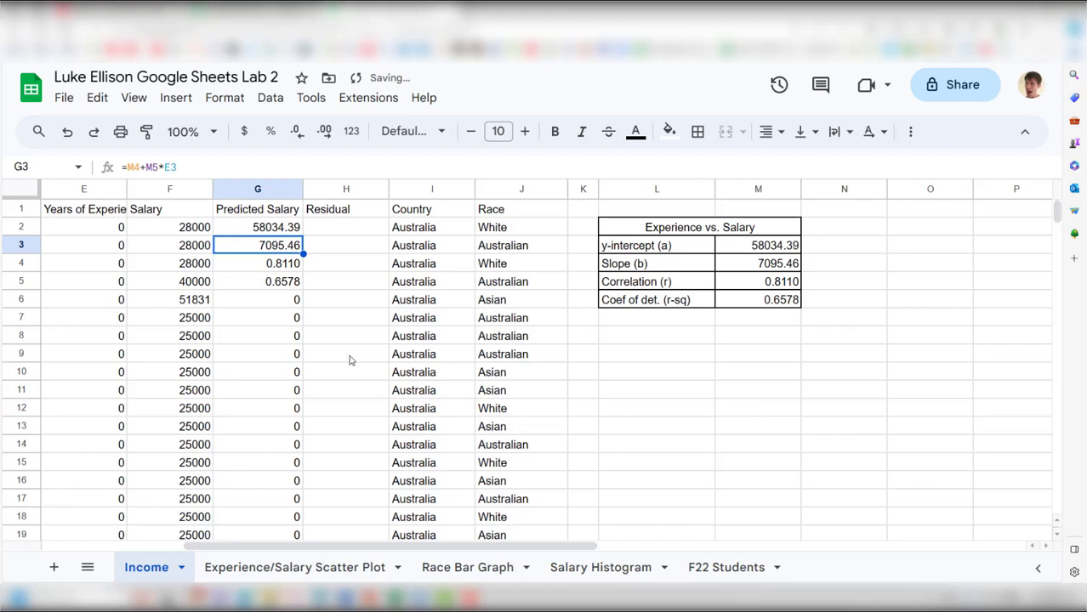
Step: Inspect the formulas in G2 and G7 to compare their y-intercept and slope references, leaving G7 unedited
left_click(269, 227)
left_click(270, 319)
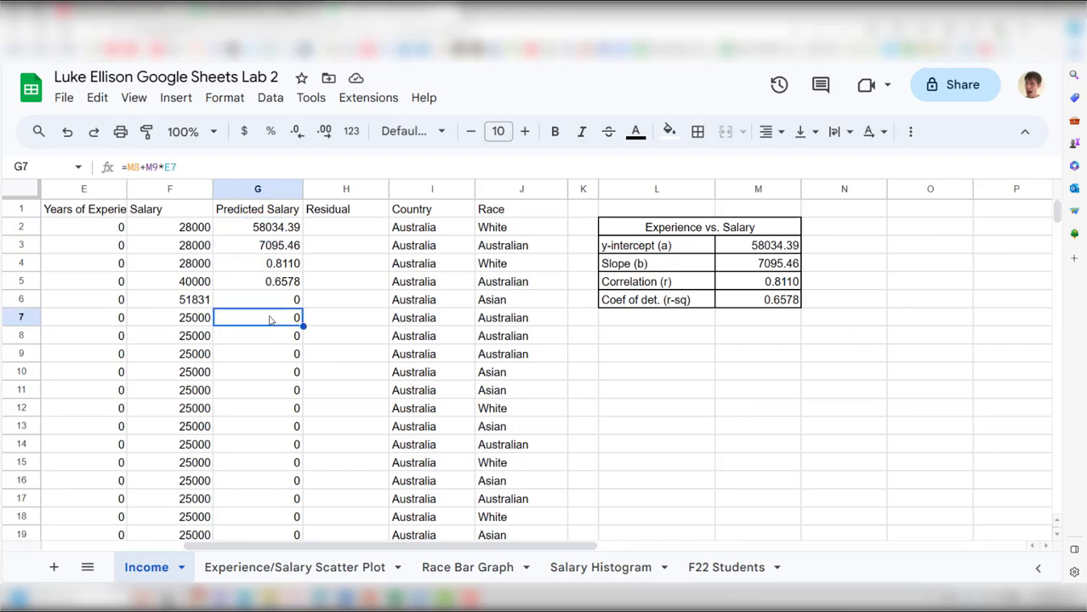
double_click(274, 319)
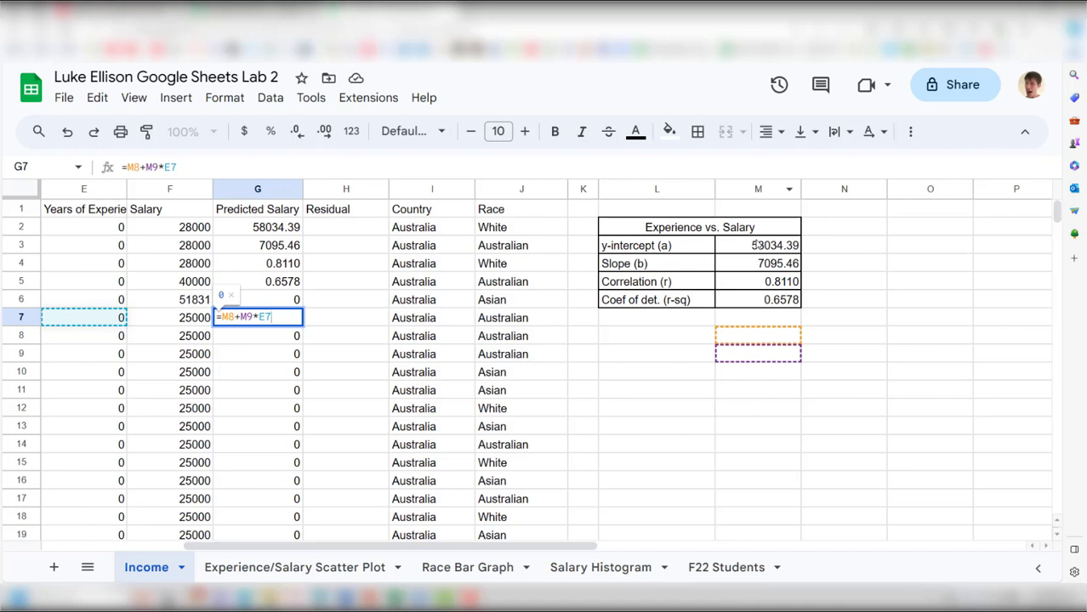
key("Escape")
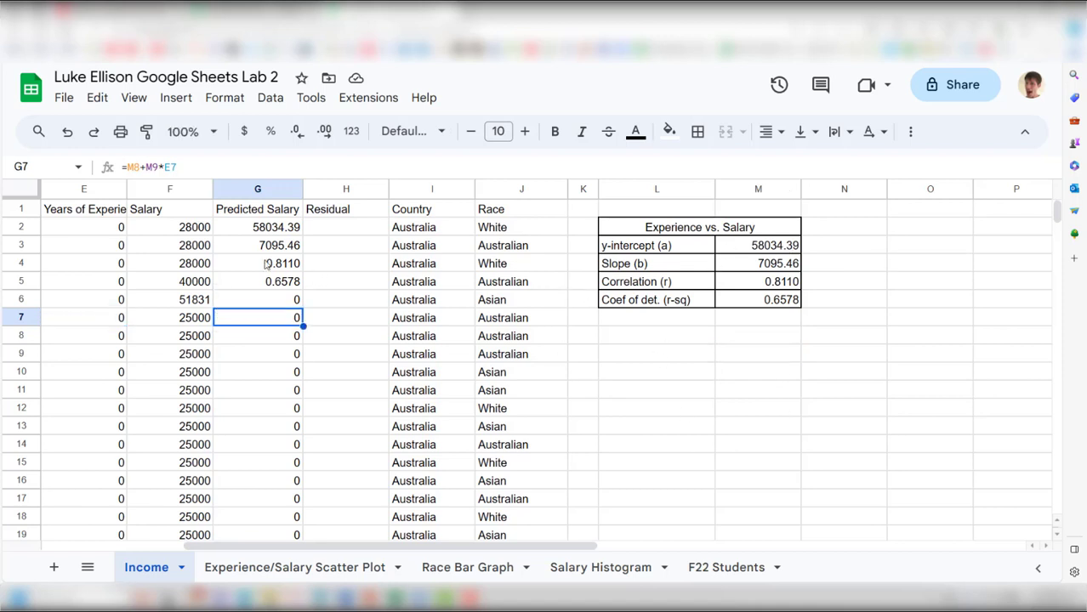
Step: Clear the filled predicted salaries from G3 down to the last data row, G6681
left_click(275, 249)
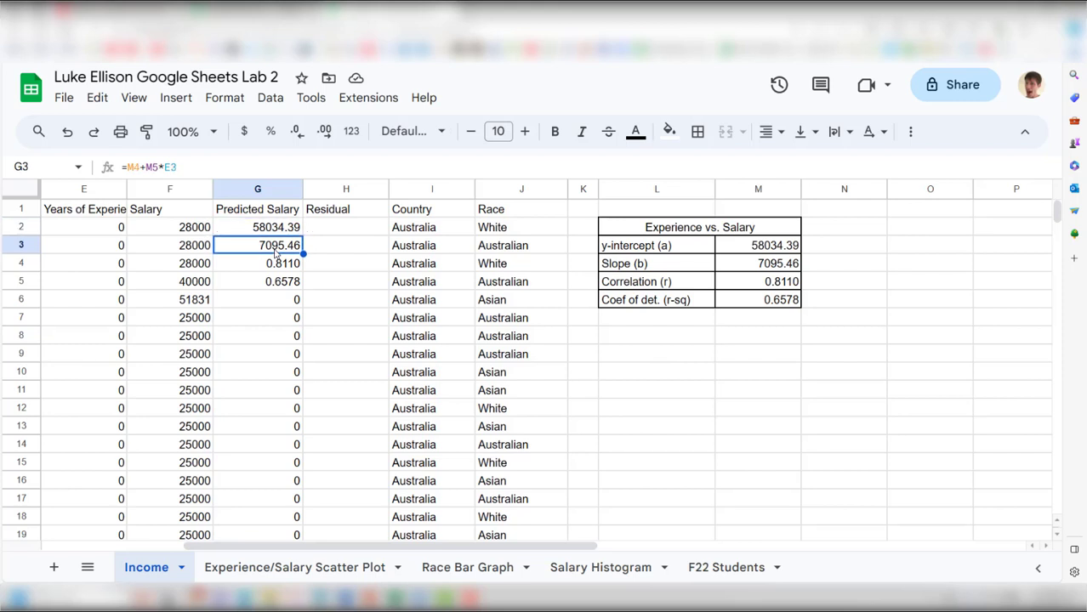
key("ctrl+shift+Down")
key("Delete")
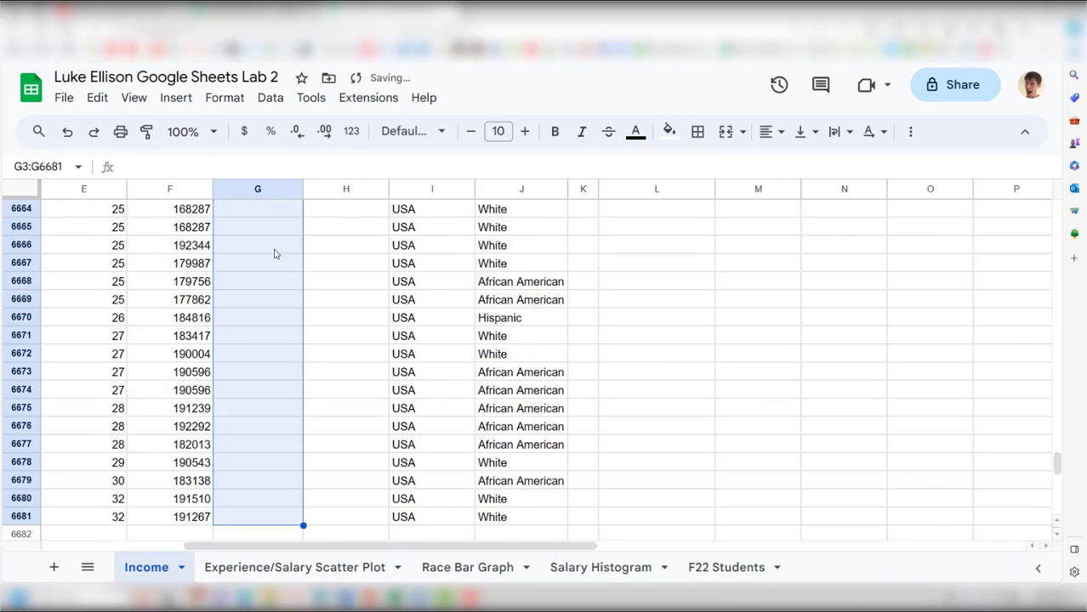
Step: Make the y-intercept and slope references in G2's formula absolute, so it reads =$M$3+$M$4*E2
key("ctrl+Up")
key("Up")
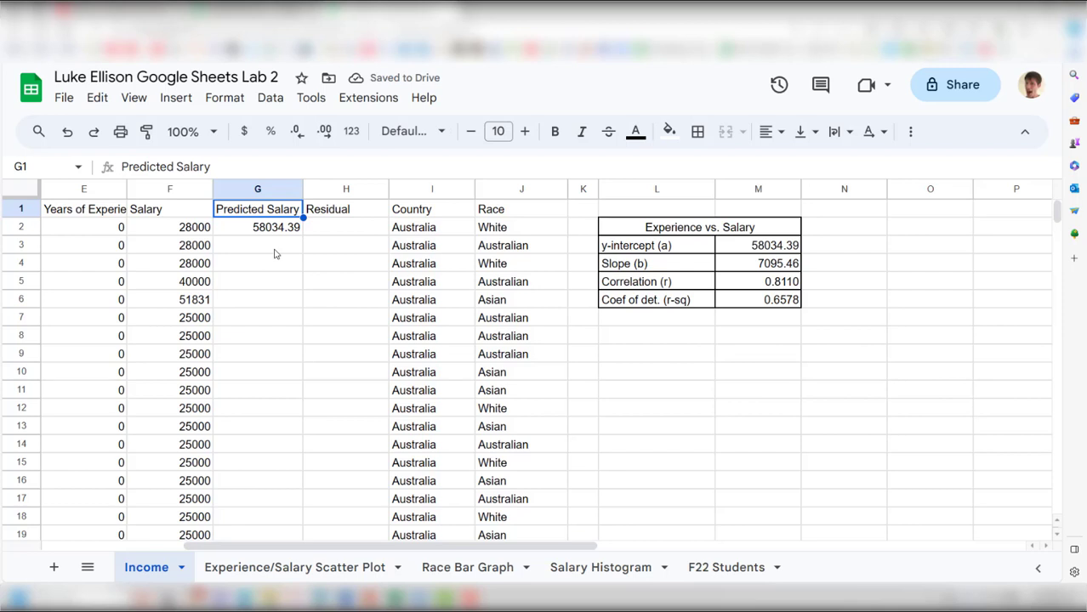
key("Down")
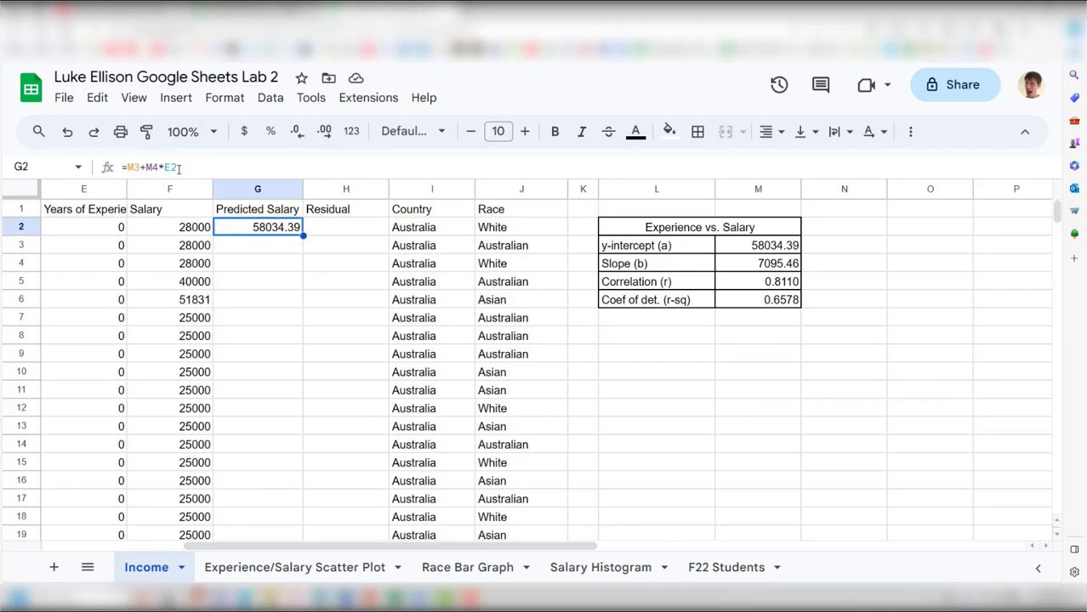
key("Return")
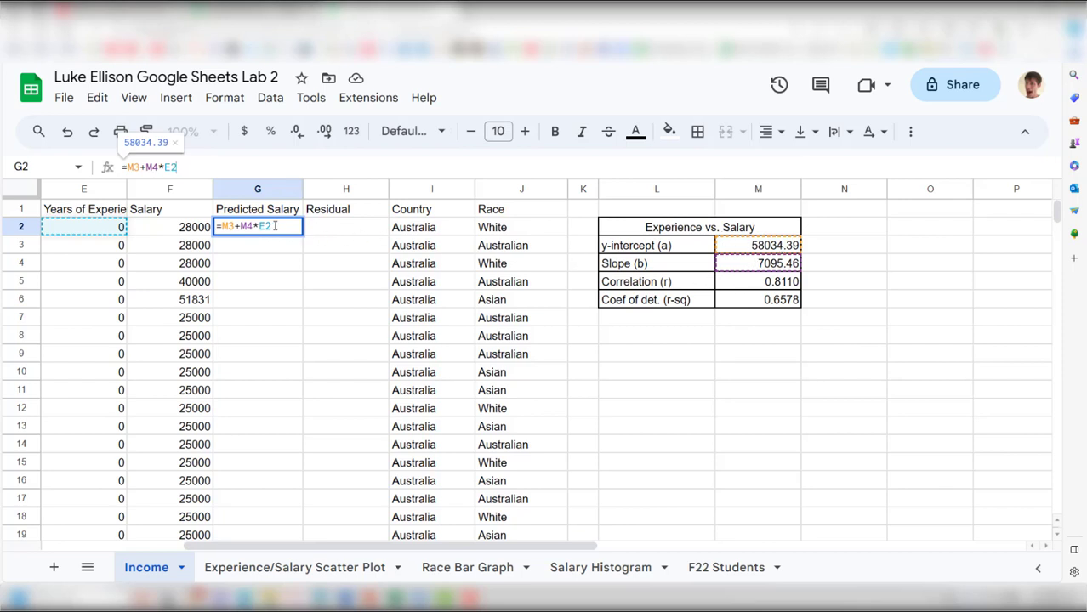
left_click(235, 226)
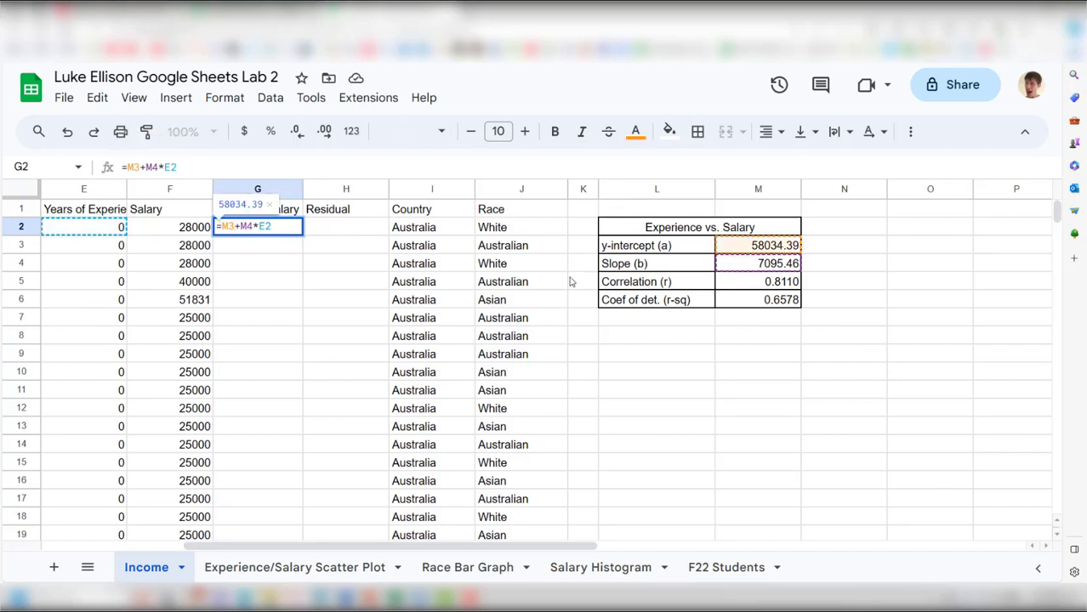
key("F4")
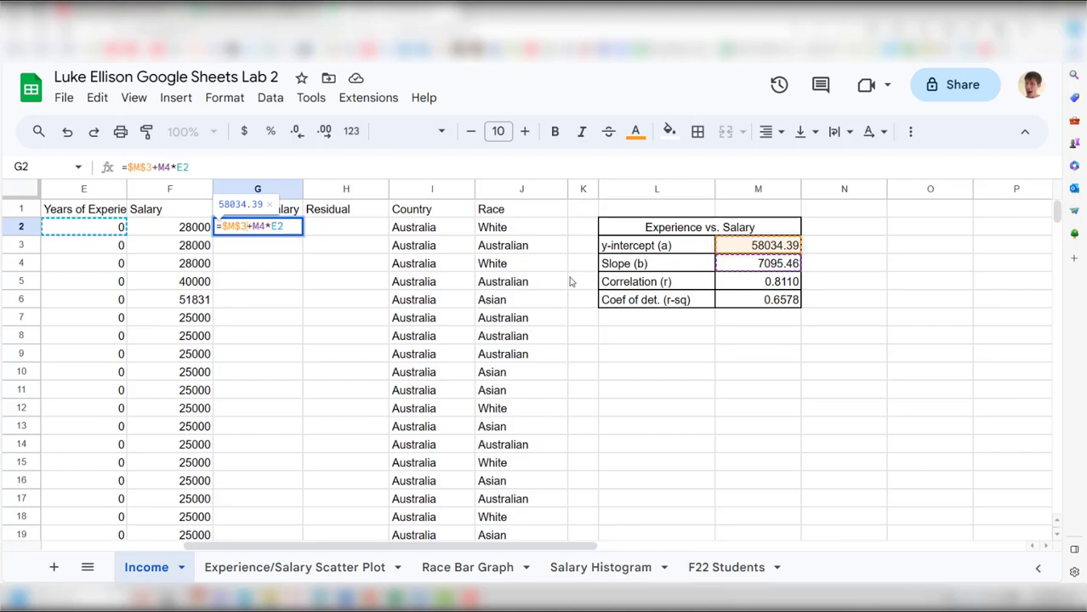
left_click(267, 226)
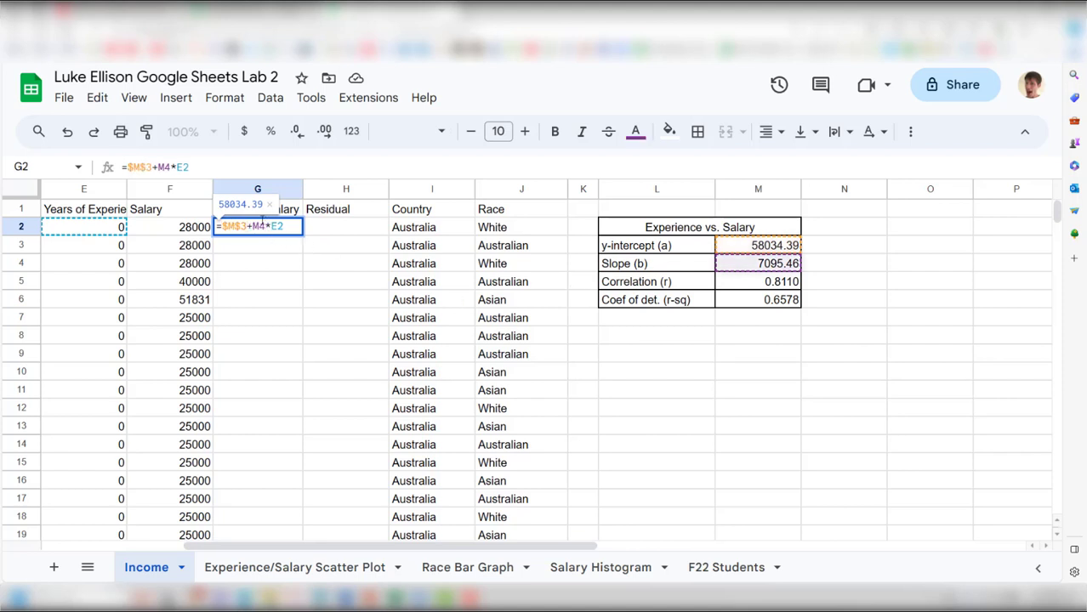
key("F4")
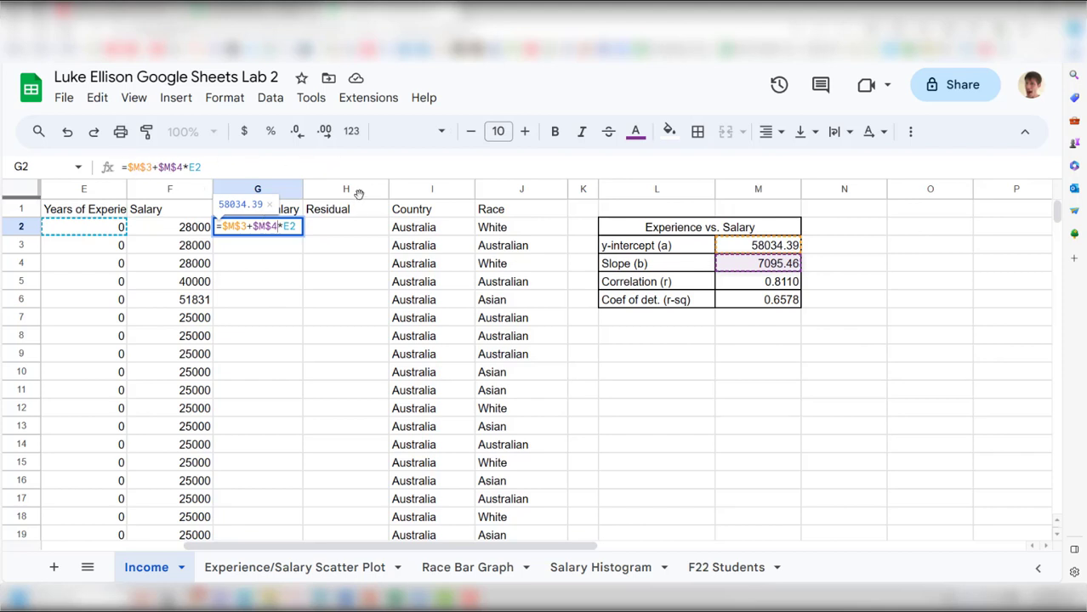
key("Return")
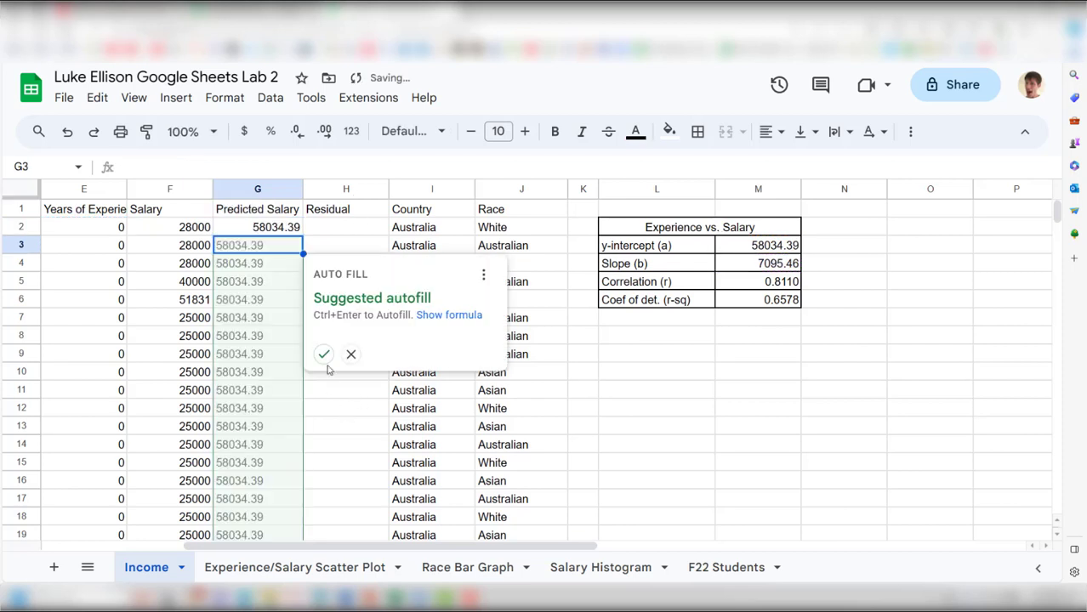
Step: Reject the suggested autofill and fill G2's formula down the whole Predicted Salary column with the fill handle
left_click(348, 355)
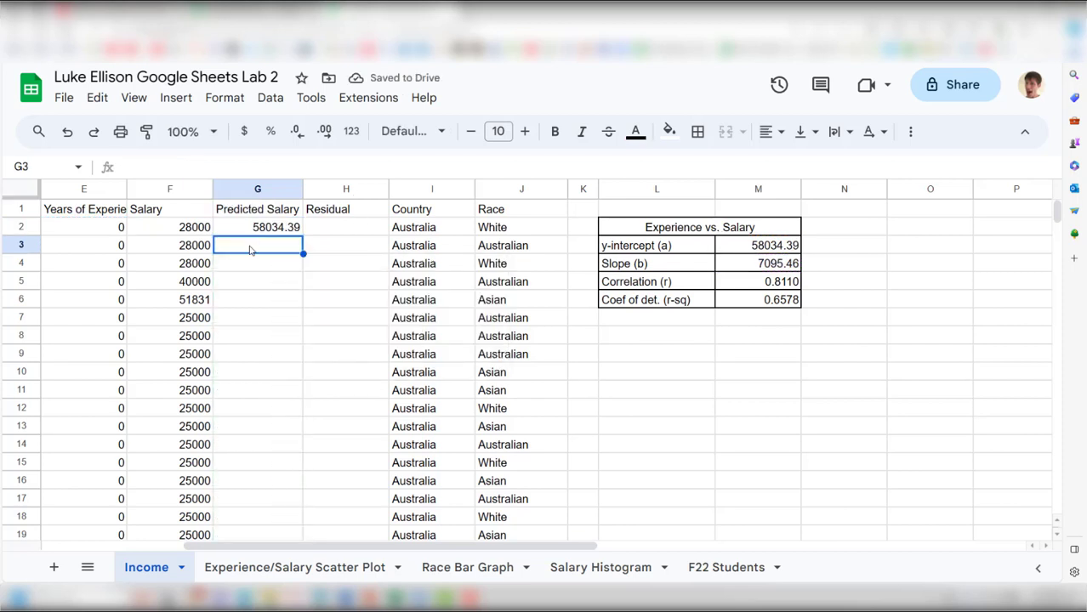
left_click(245, 229)
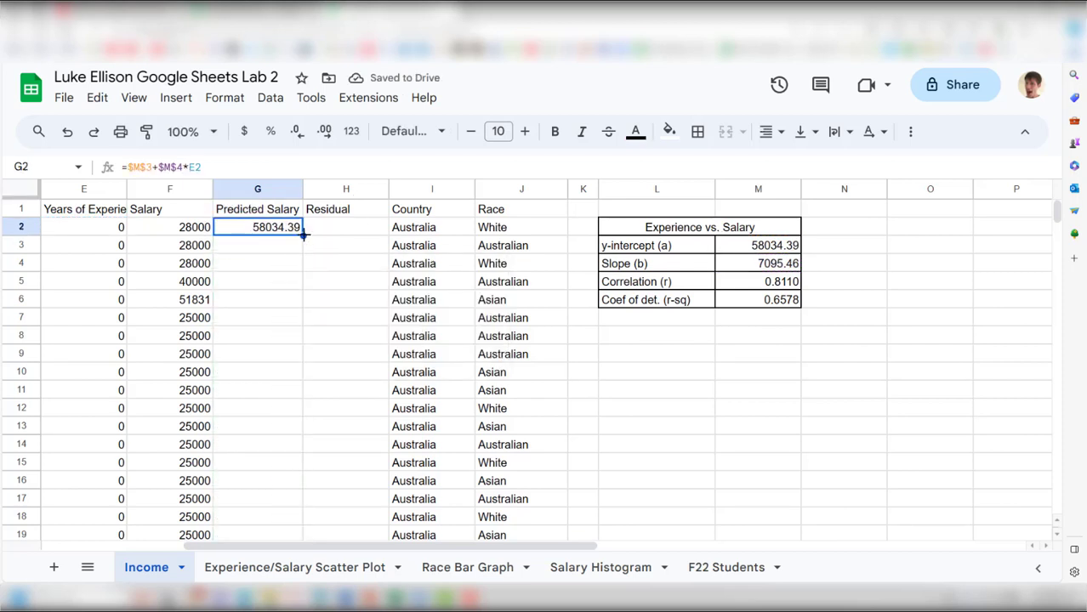
double_click(302, 234)
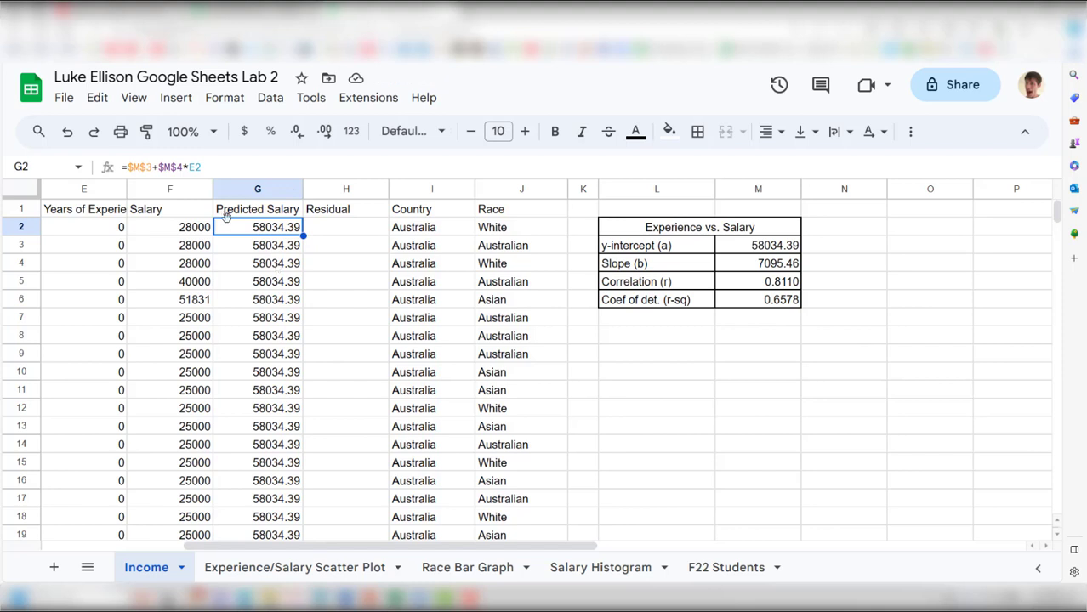
Step: Check the predicted salaries against the years of experience in the first row and further down the sheet
left_click(110, 230)
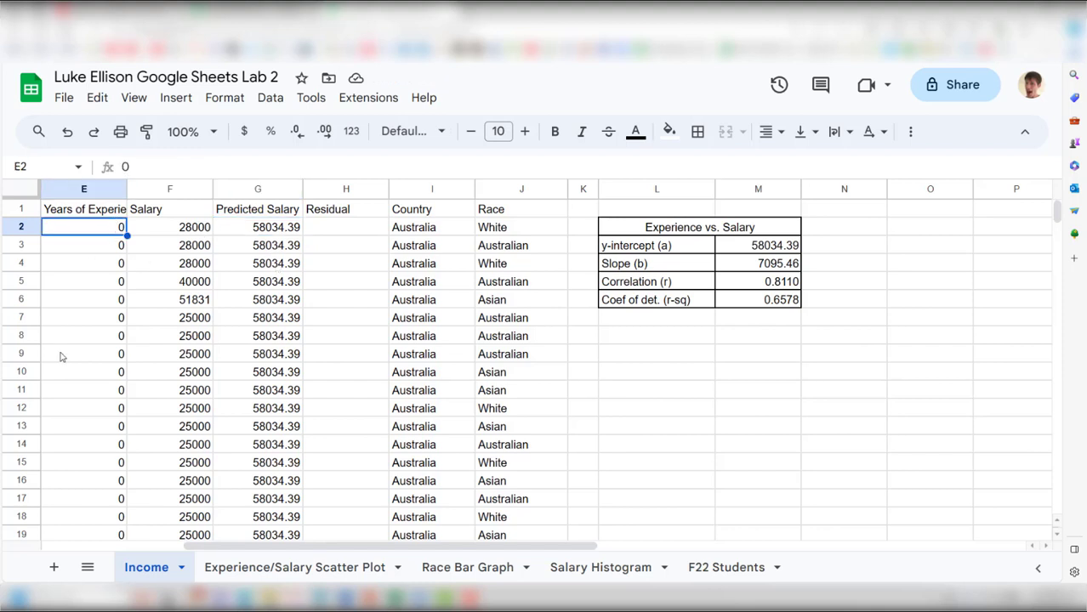
left_click(249, 230)
scroll(257, 290, "down", 8)
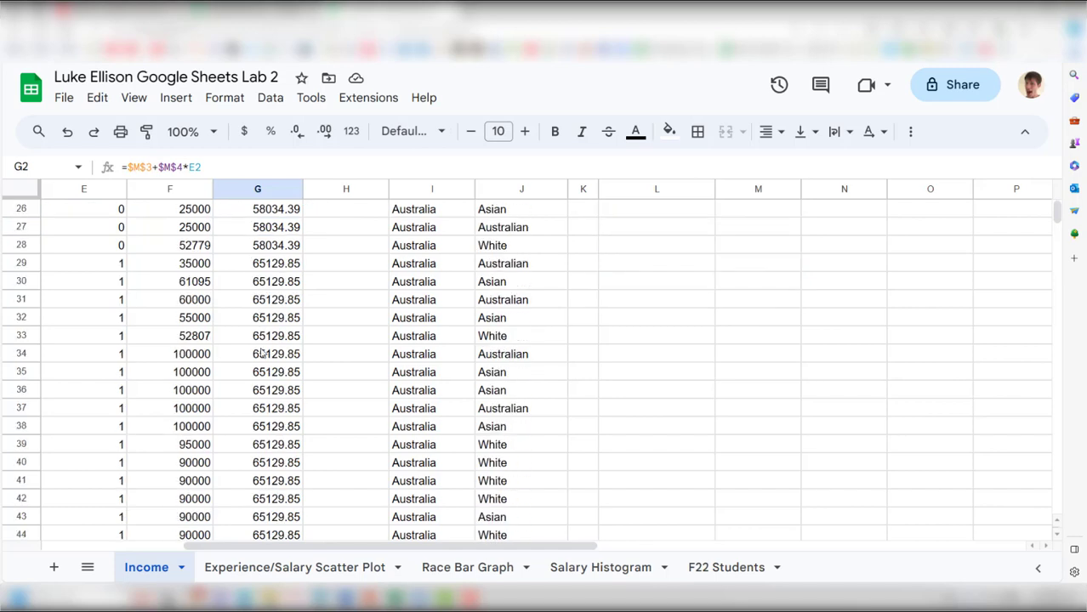
left_click_drag(262, 354, 262, 336)
scroll(280, 357, "down", 20)
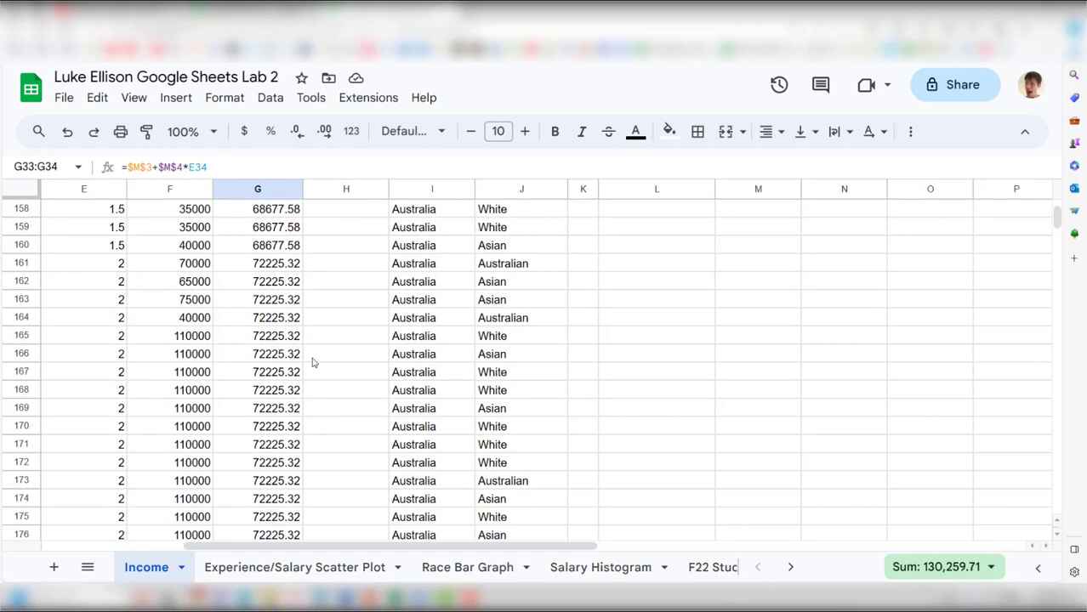
Step: Compare the predicted salaries with the actual salaries in the rows with two and three years of experience
scroll(272, 355, "up", 1)
scroll(170, 357, "down", 4)
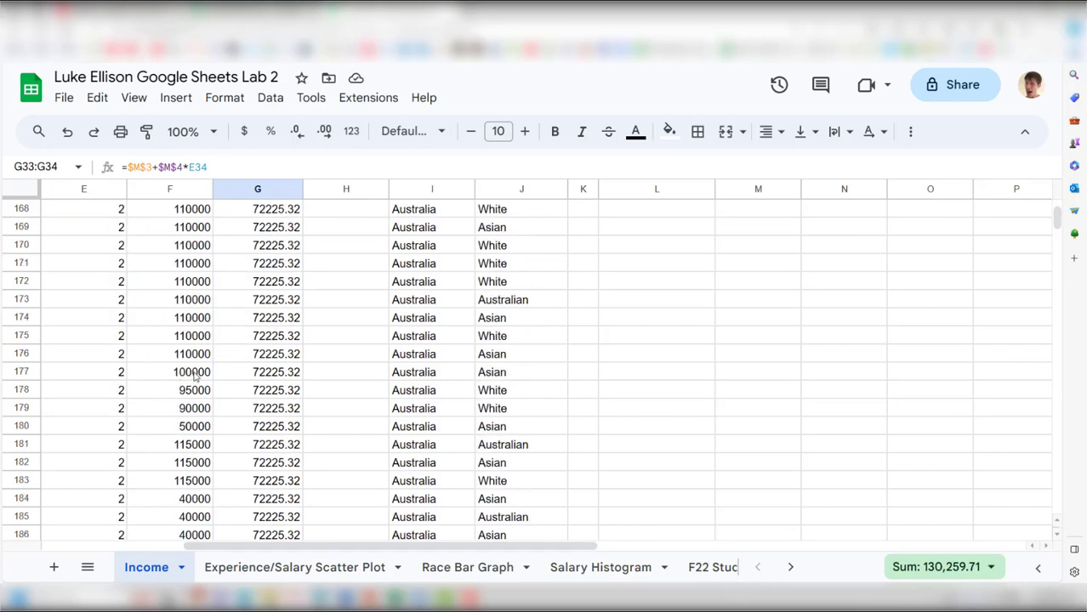
scroll(259, 366, "down", 20)
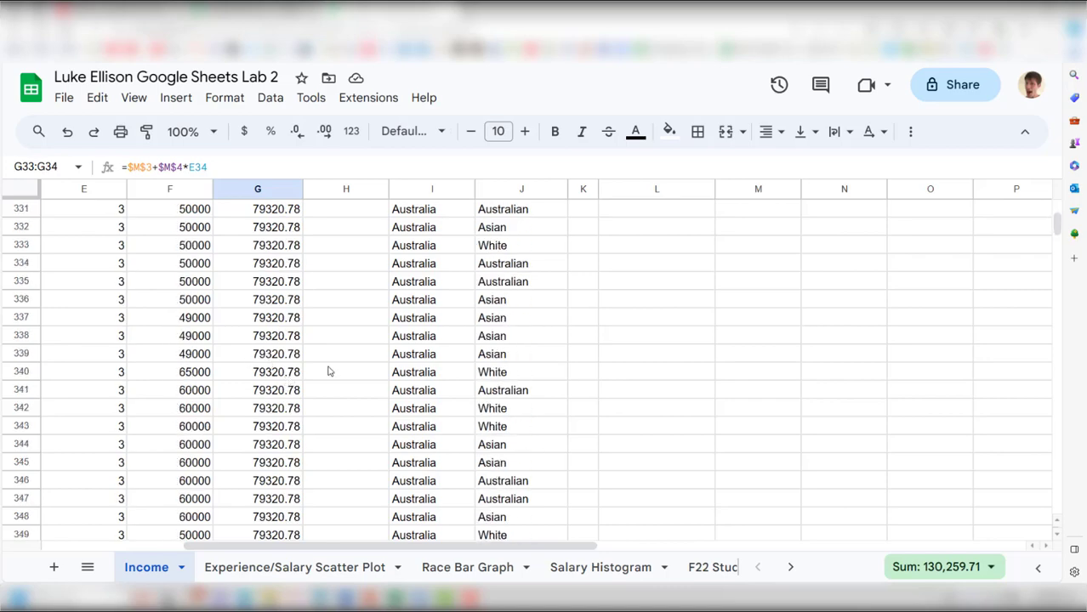
scroll(330, 371, "down", 5)
left_click_drag(1057, 226, 1085, 159)
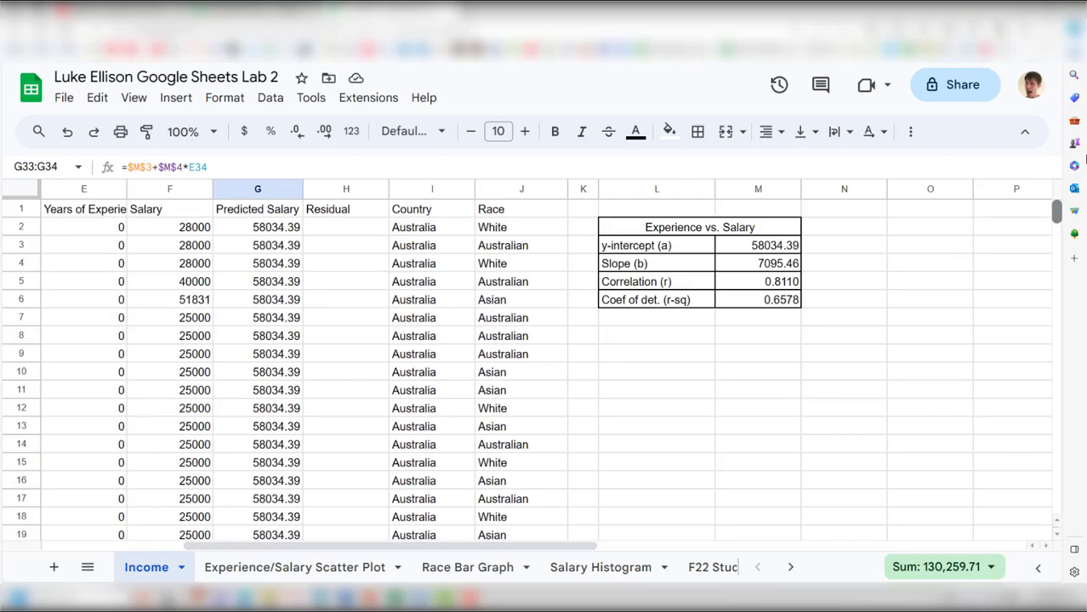
Step: Enter the residual formula =F2-G2 in H2 and accept the suggested autofill for the rest of the Residual column
left_click(350, 231)
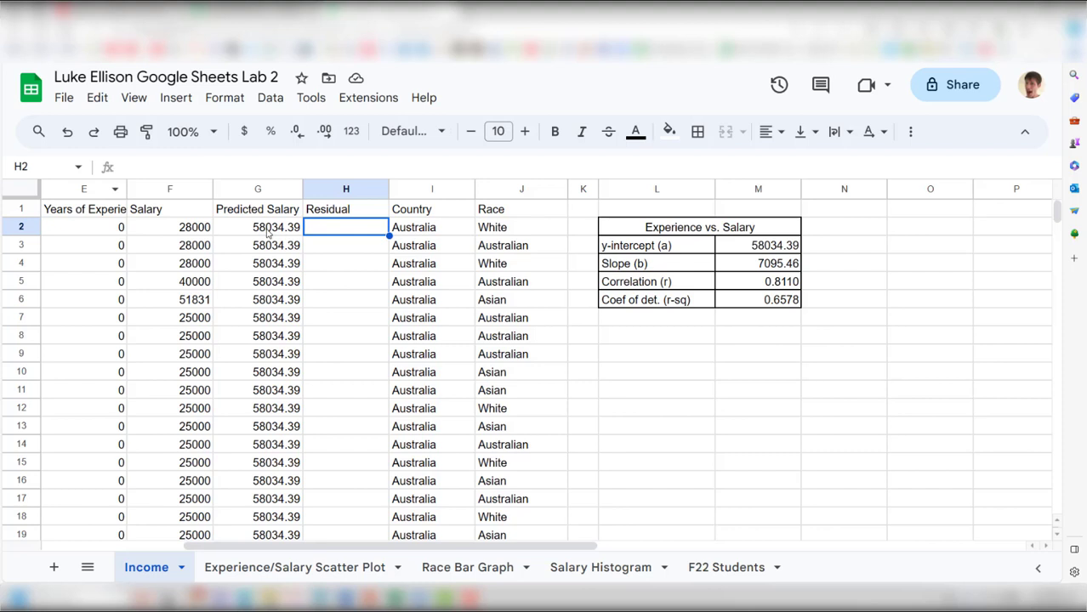
left_click(72, 229)
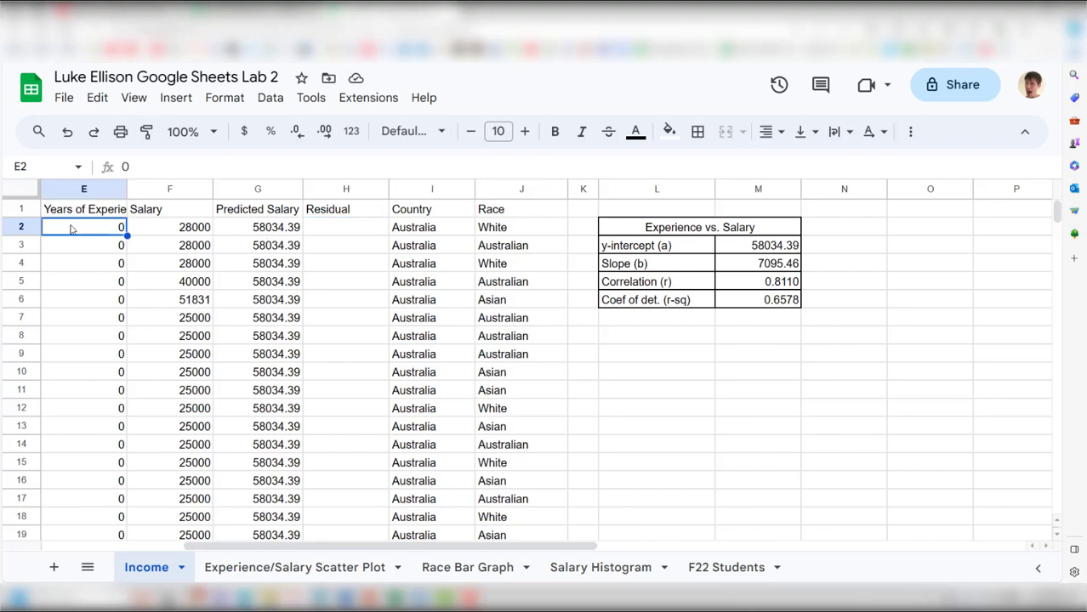
left_click(276, 229)
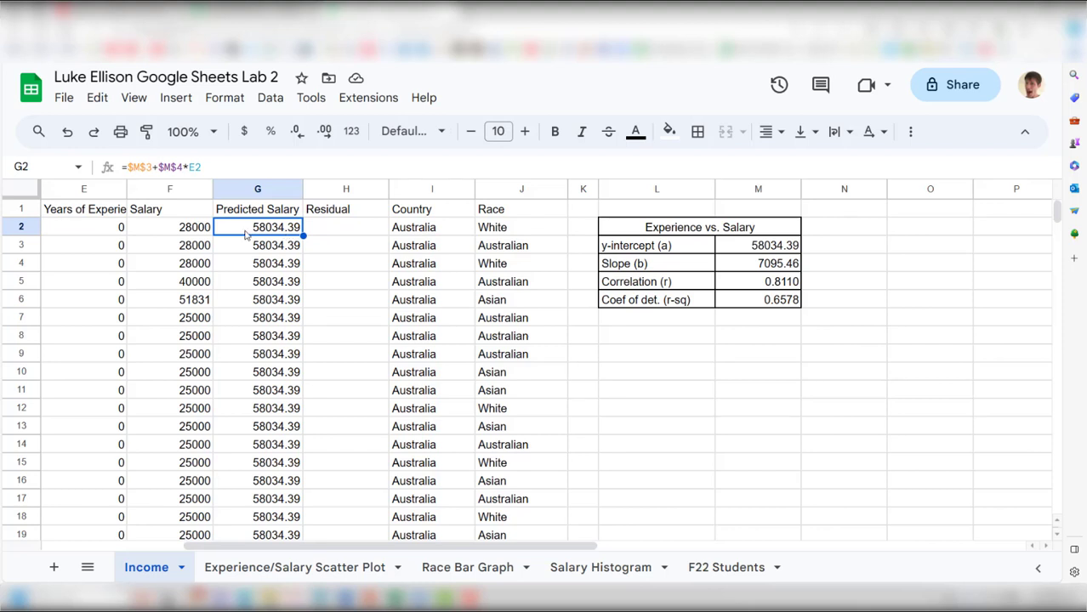
left_click(169, 236)
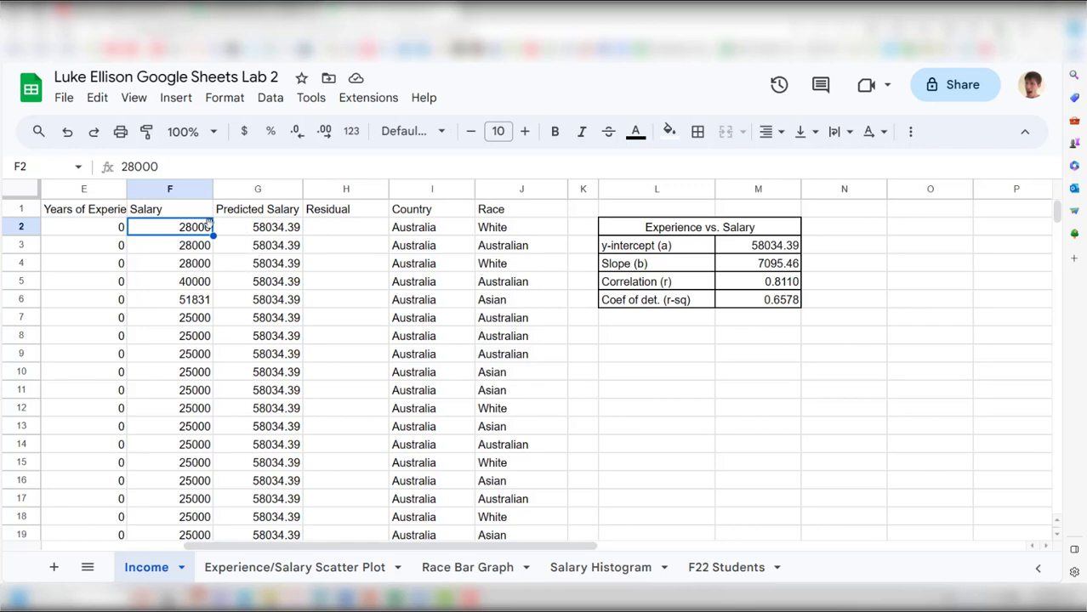
left_click(341, 231)
type("=")
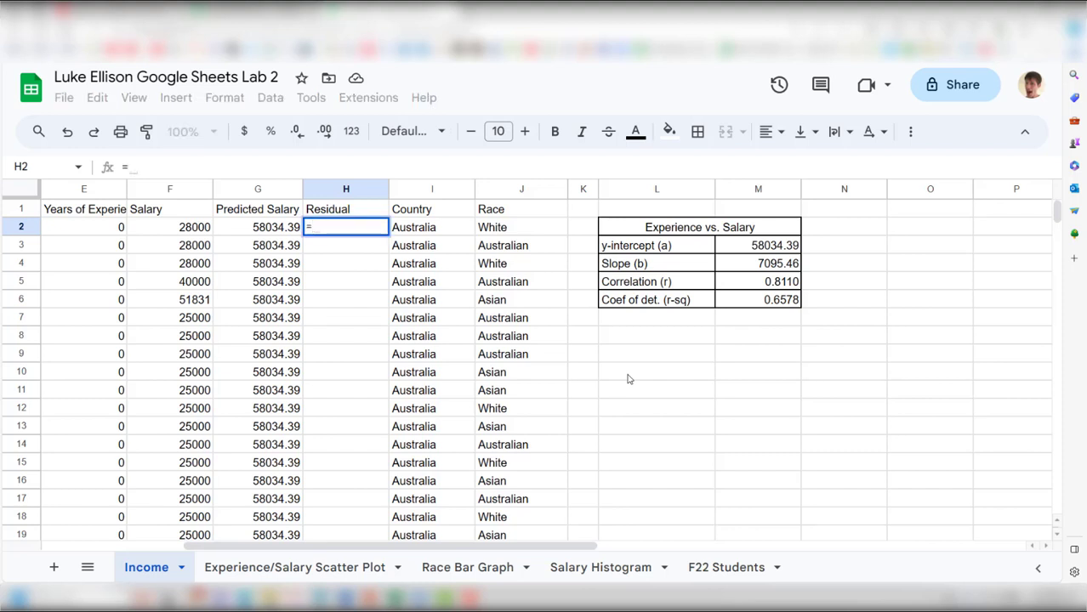
type("F2")
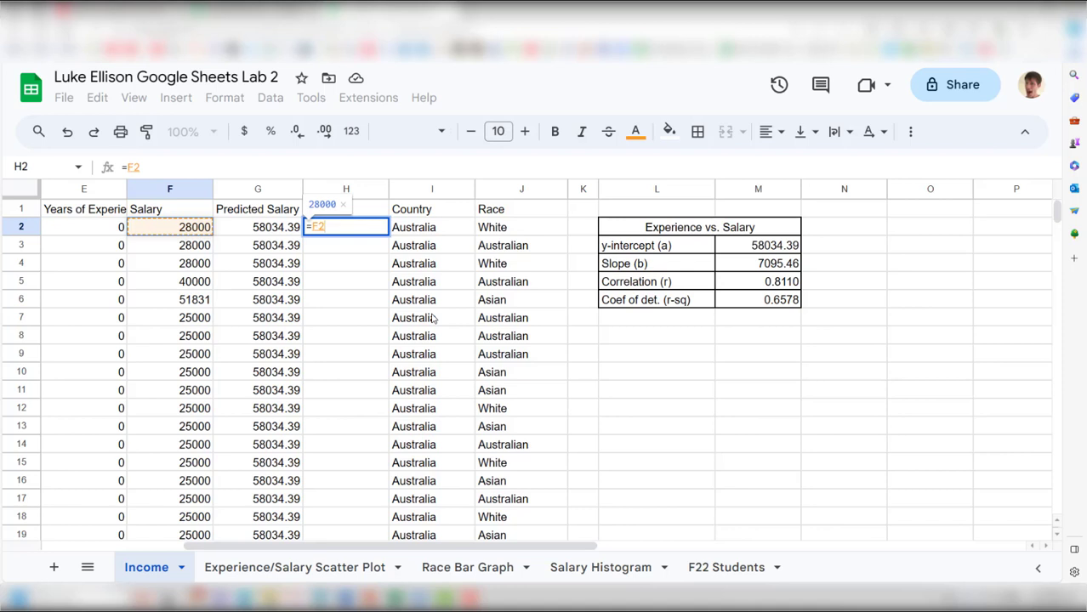
type("-G2")
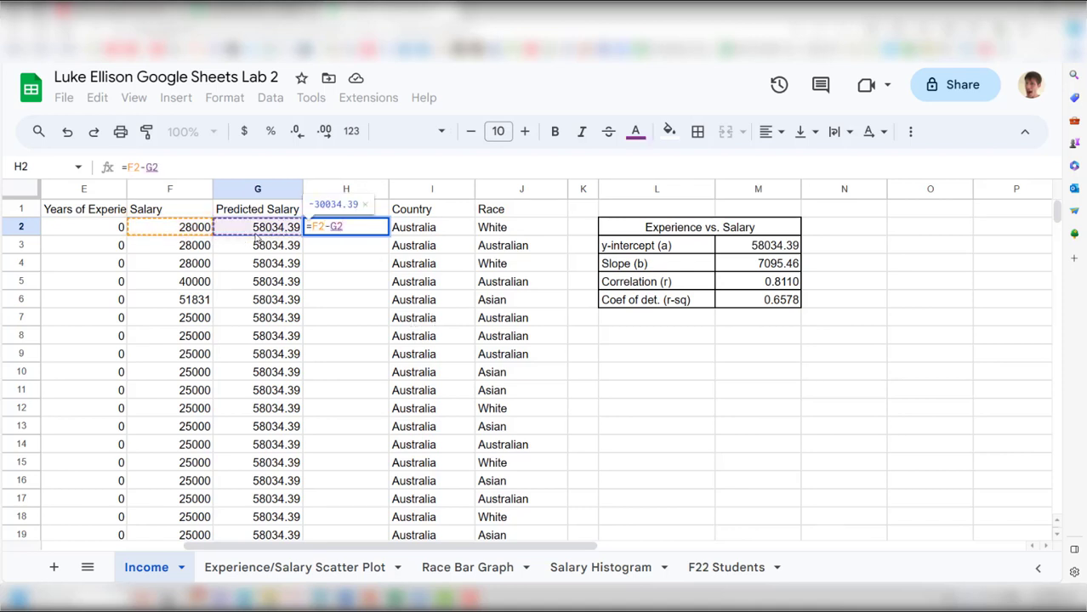
key("Return")
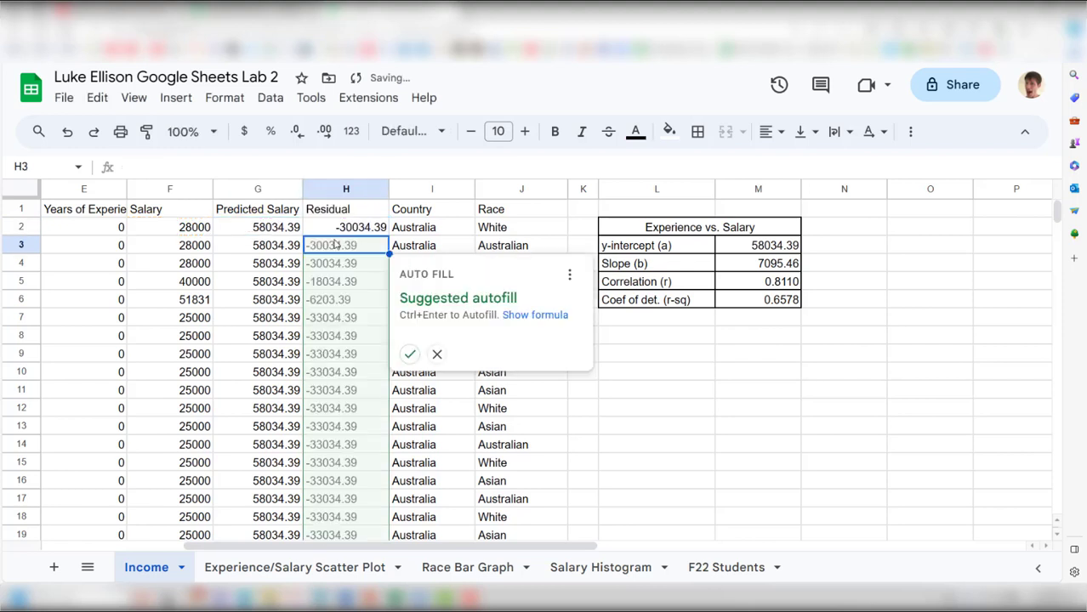
left_click(409, 354)
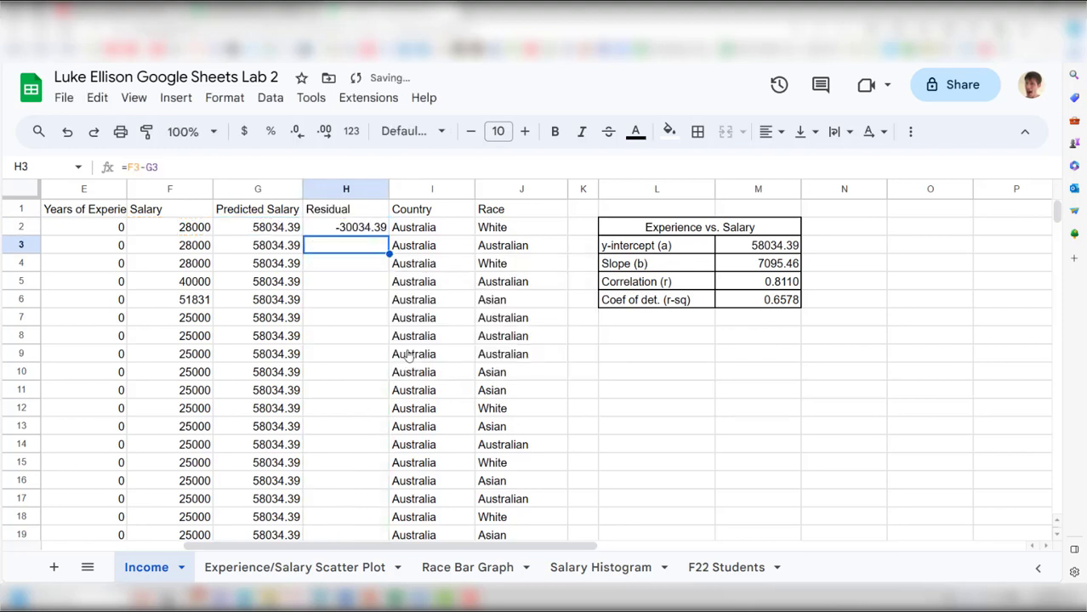
Step: Check the first row's residual against its actual and predicted salaries, and look over the residuals further down
left_click(201, 226)
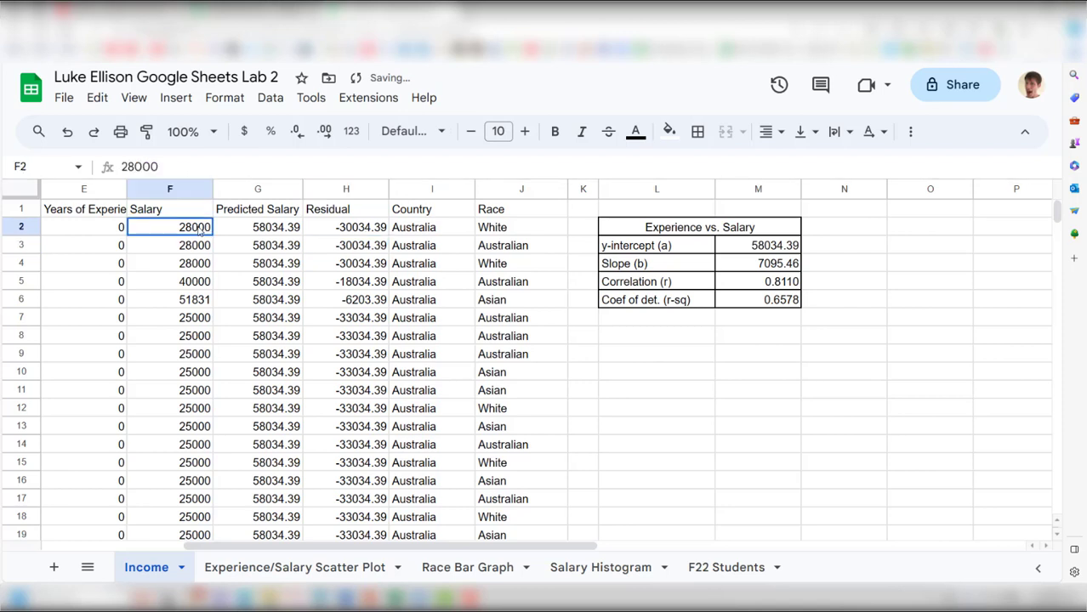
left_click(244, 229)
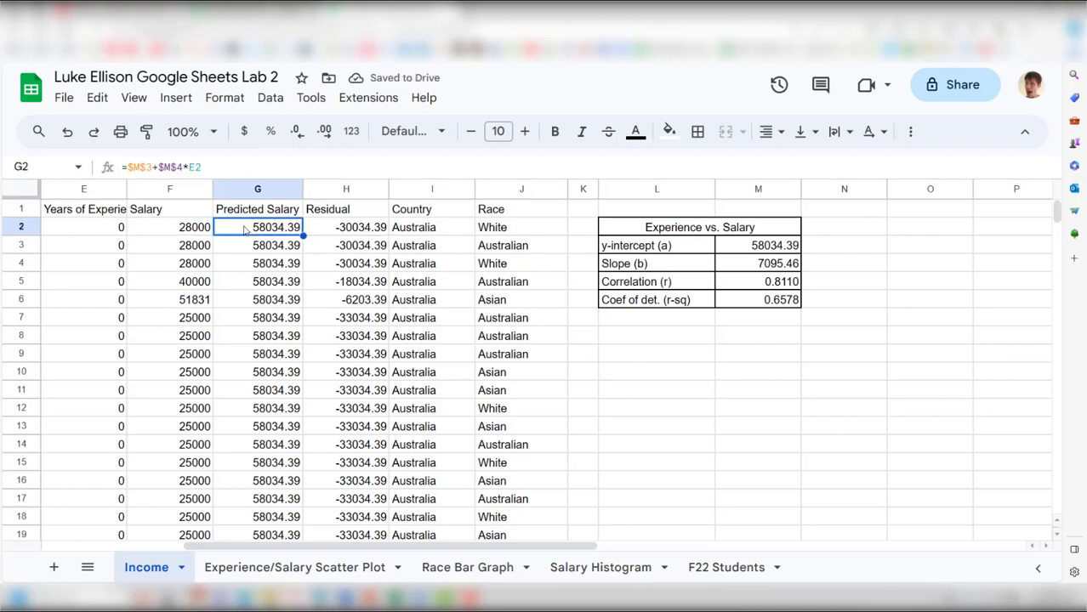
left_click(188, 237)
left_click(257, 236)
left_click(204, 236)
left_click(245, 238)
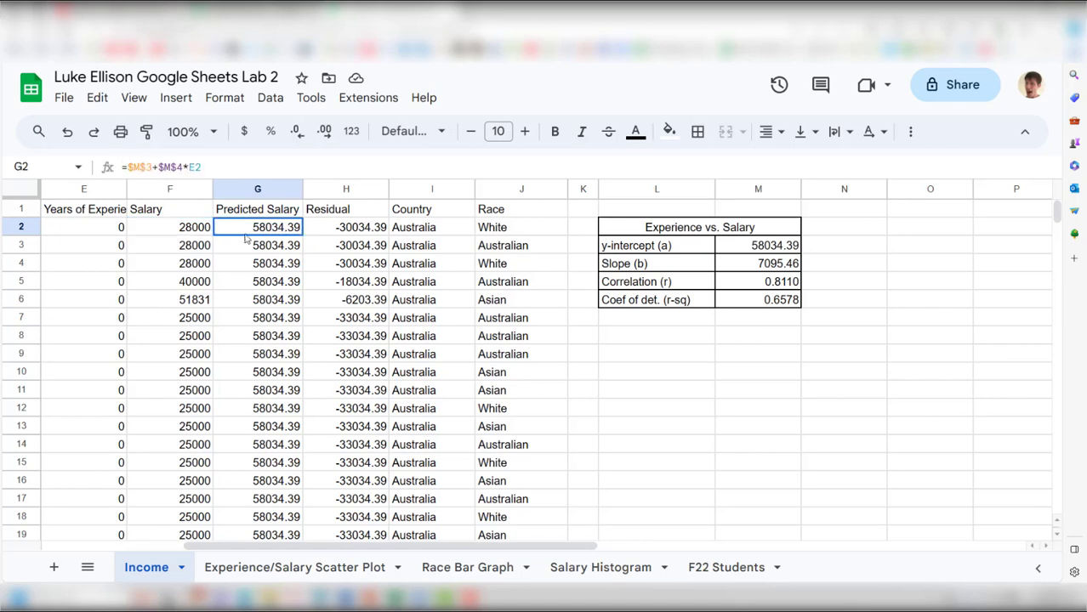
scroll(353, 330, "down", 4)
scroll(353, 330, "down", 13)
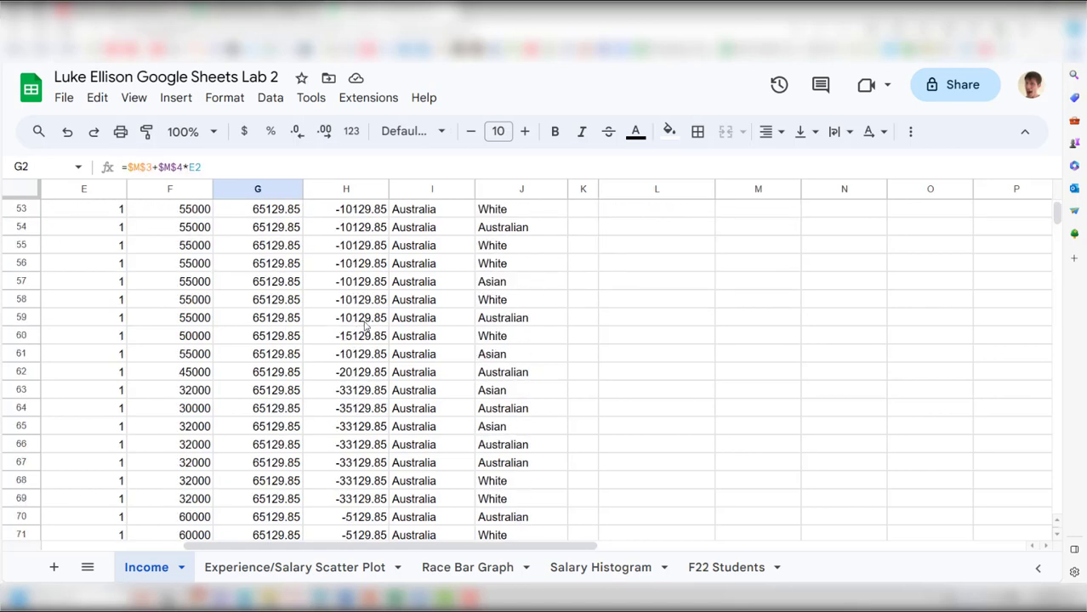
scroll(357, 327, "up", 17)
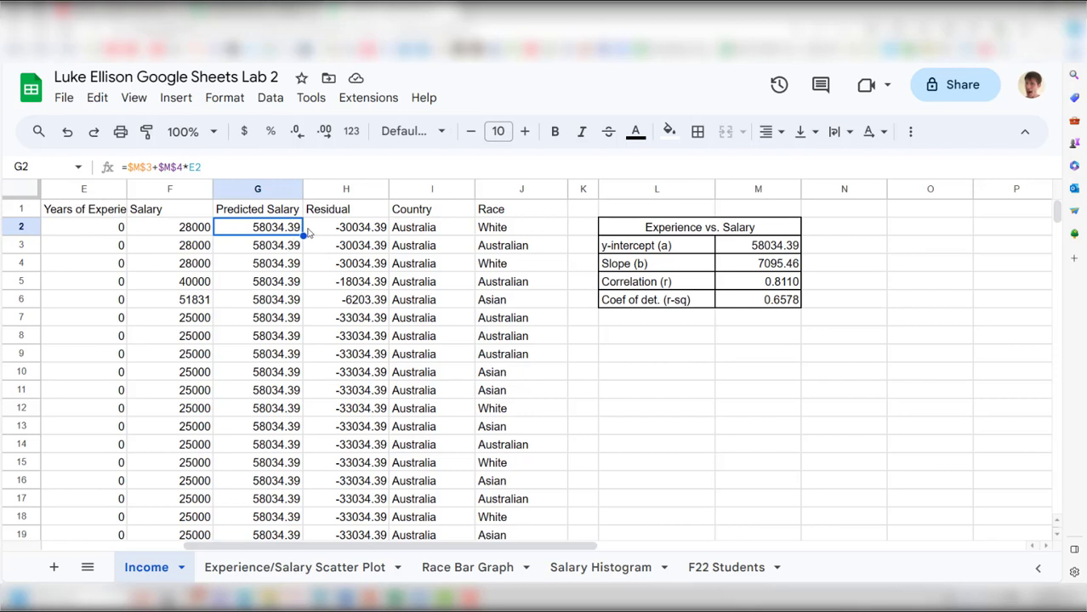
left_click(205, 233)
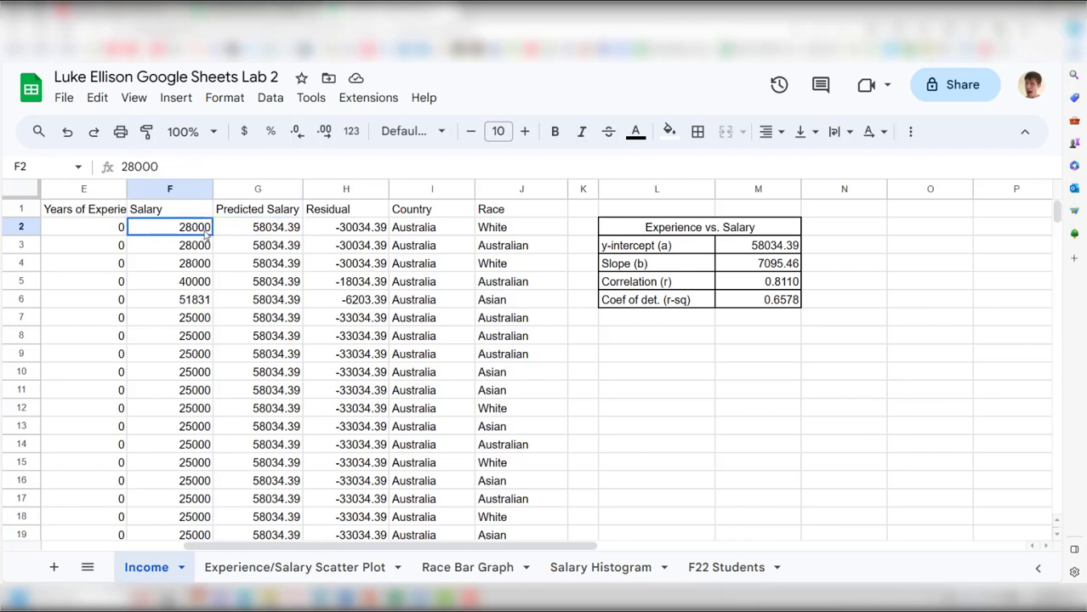
left_click(262, 235)
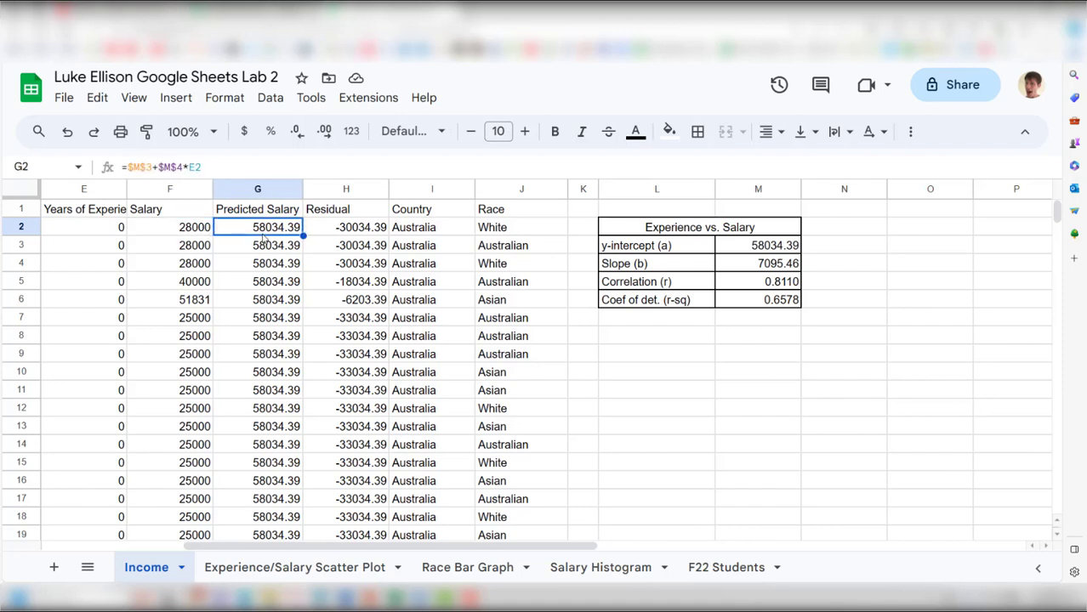
left_click(351, 236)
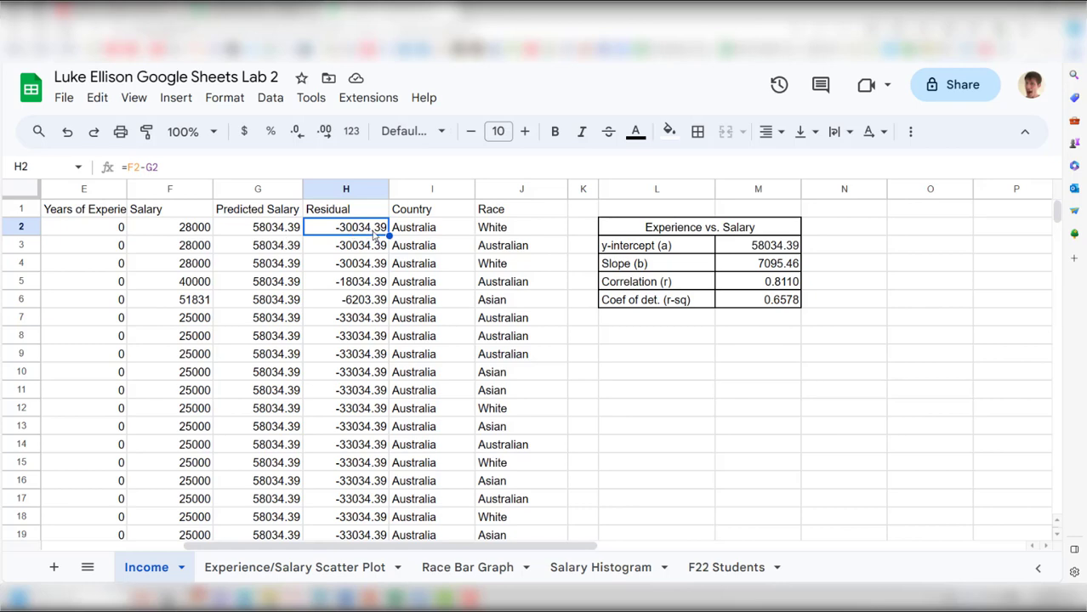
Step: Examine the years of experience, salary, predicted salary and residual in row 321
scroll(439, 303, "down", 20)
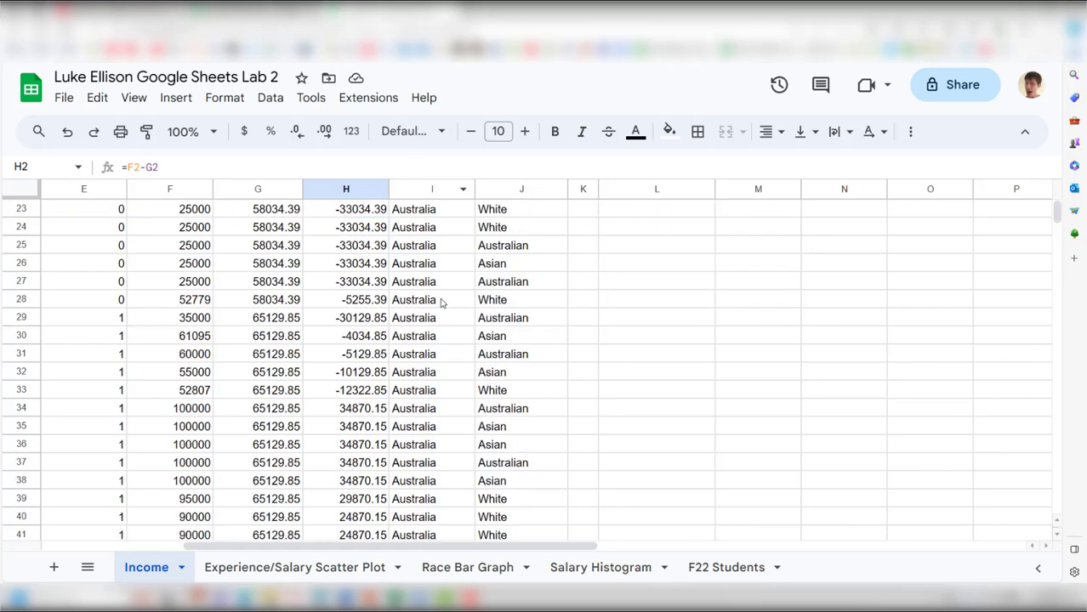
scroll(439, 281, "down", 20)
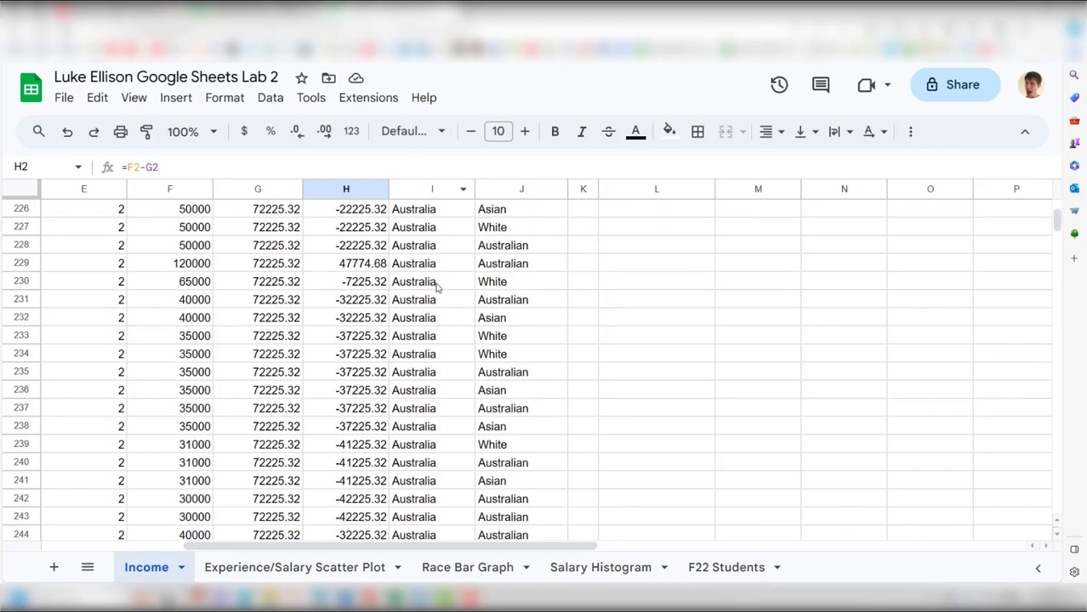
scroll(436, 287, "up", 9)
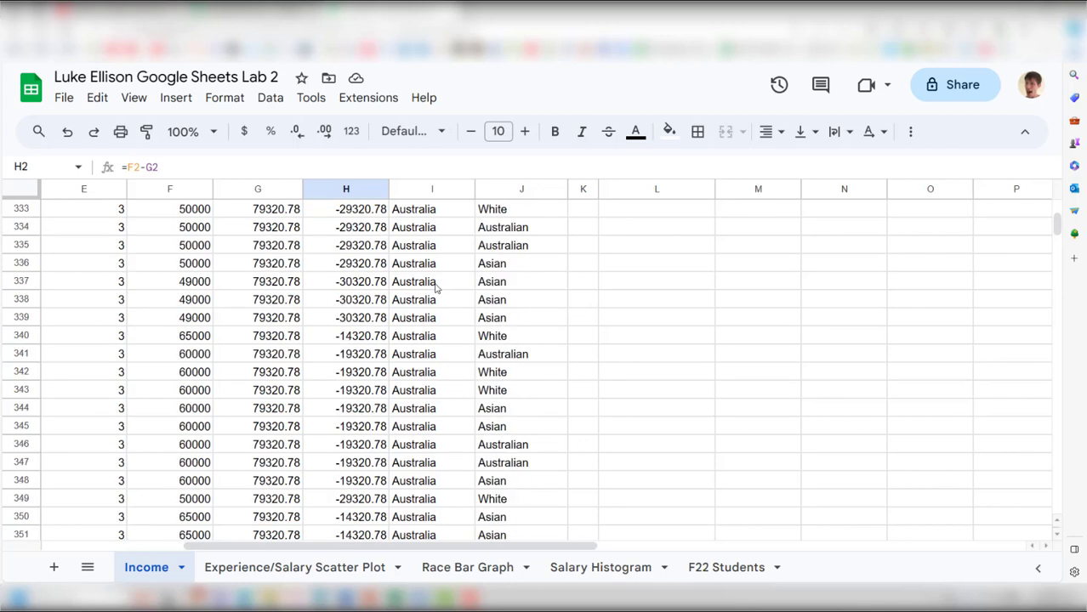
scroll(435, 288, "down", 2)
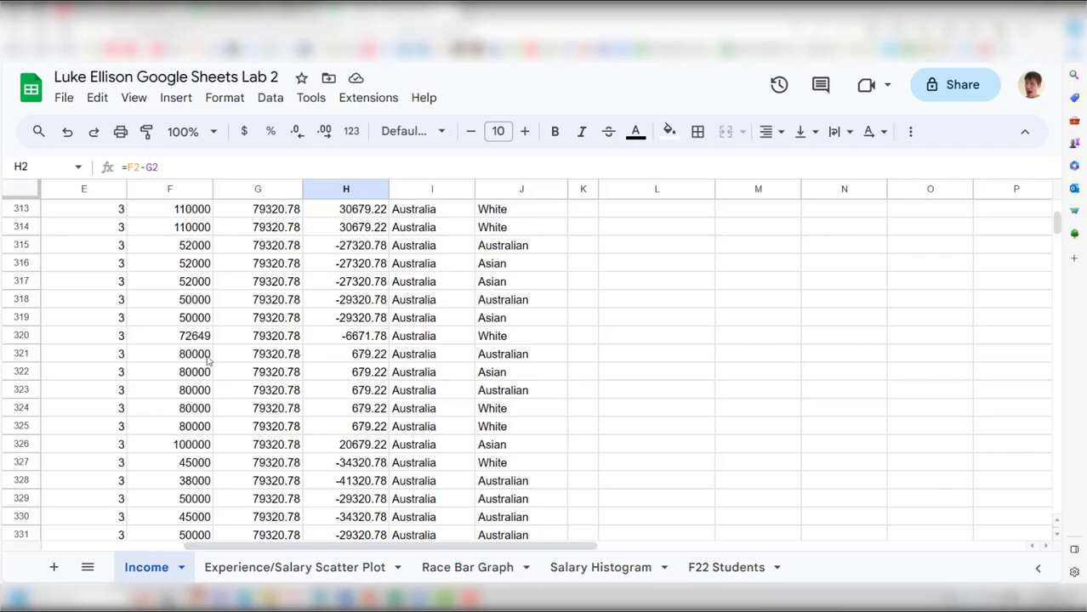
left_click(123, 359)
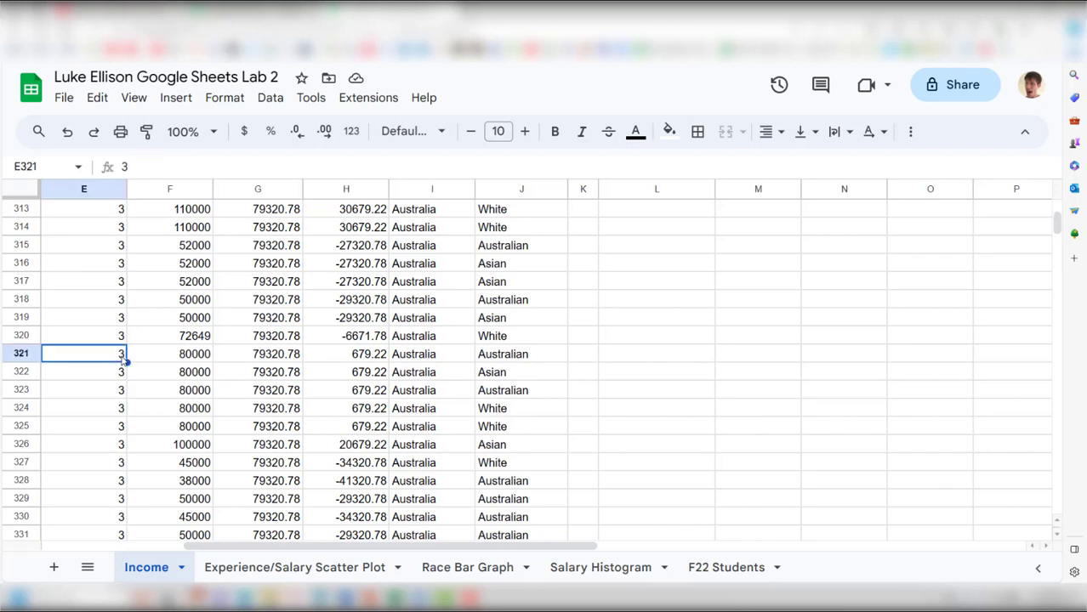
left_click(169, 360)
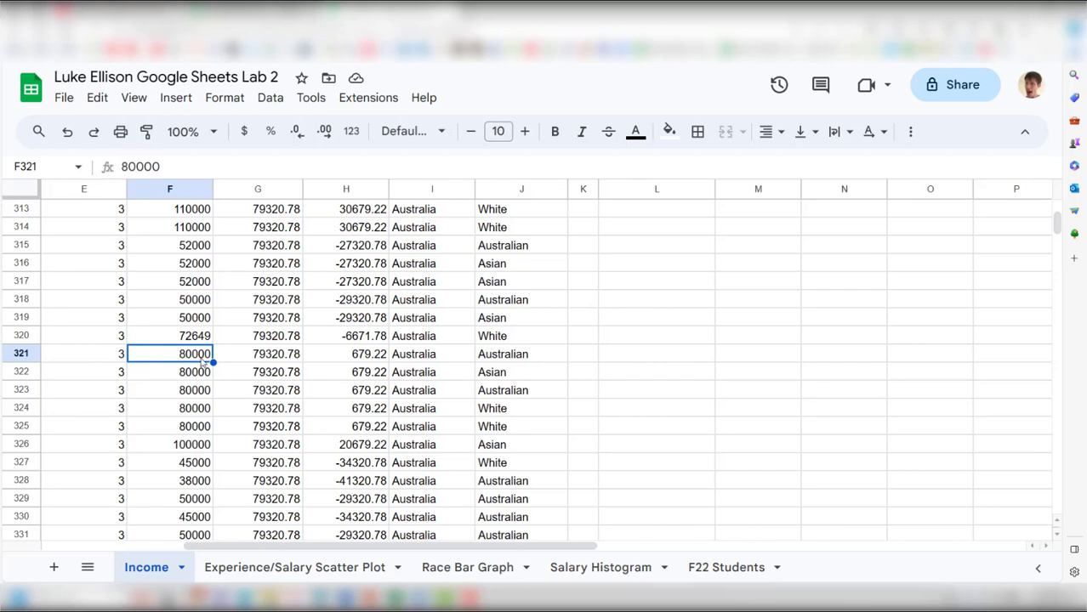
left_click(274, 363)
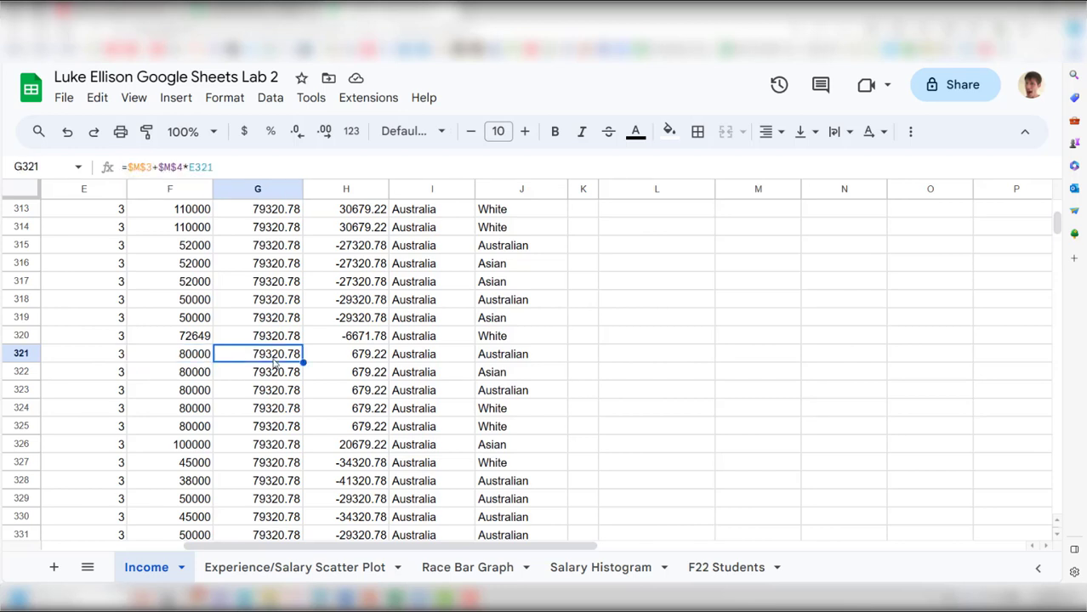
left_click(195, 363)
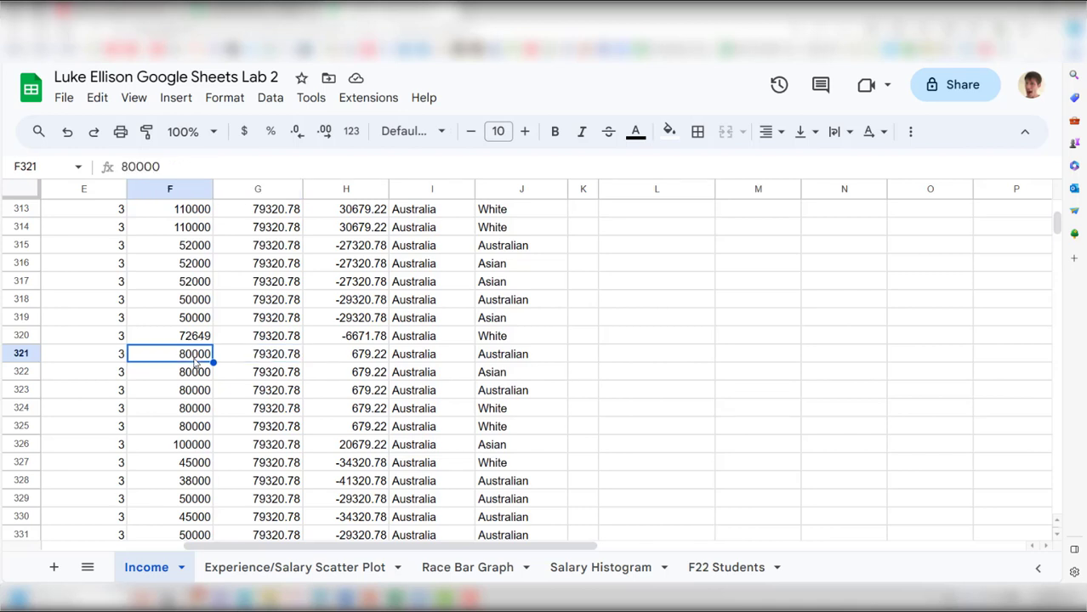
left_click(264, 364)
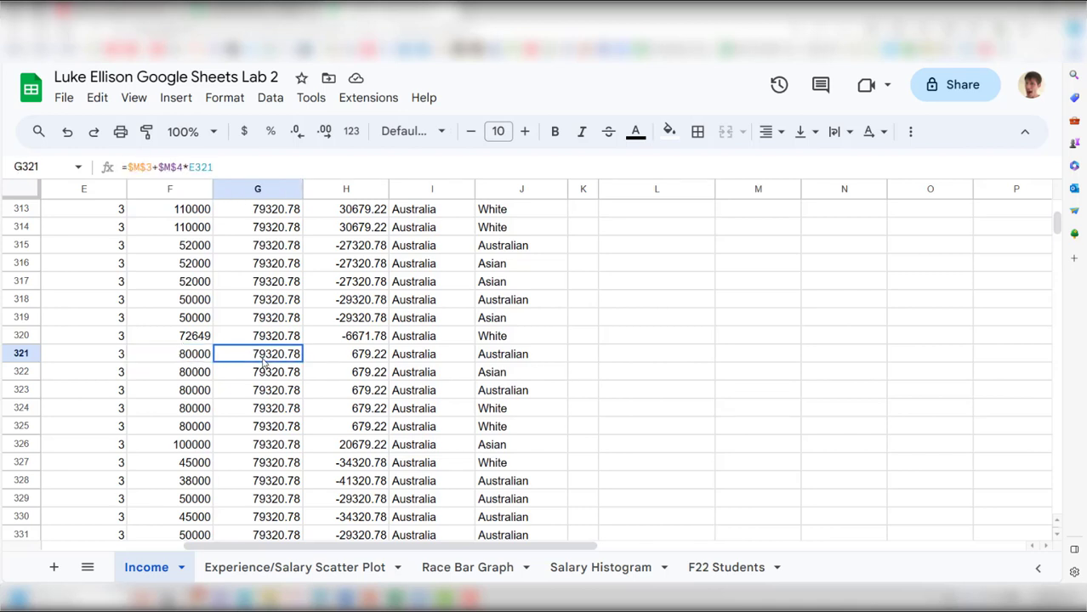
left_click(353, 362)
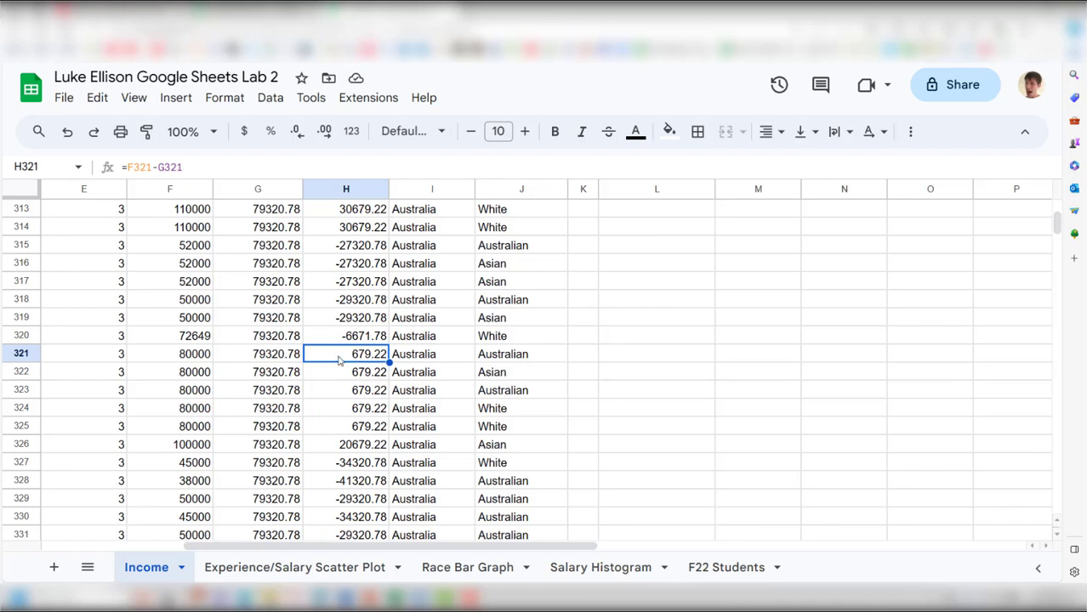
left_click(274, 357)
left_click(186, 357)
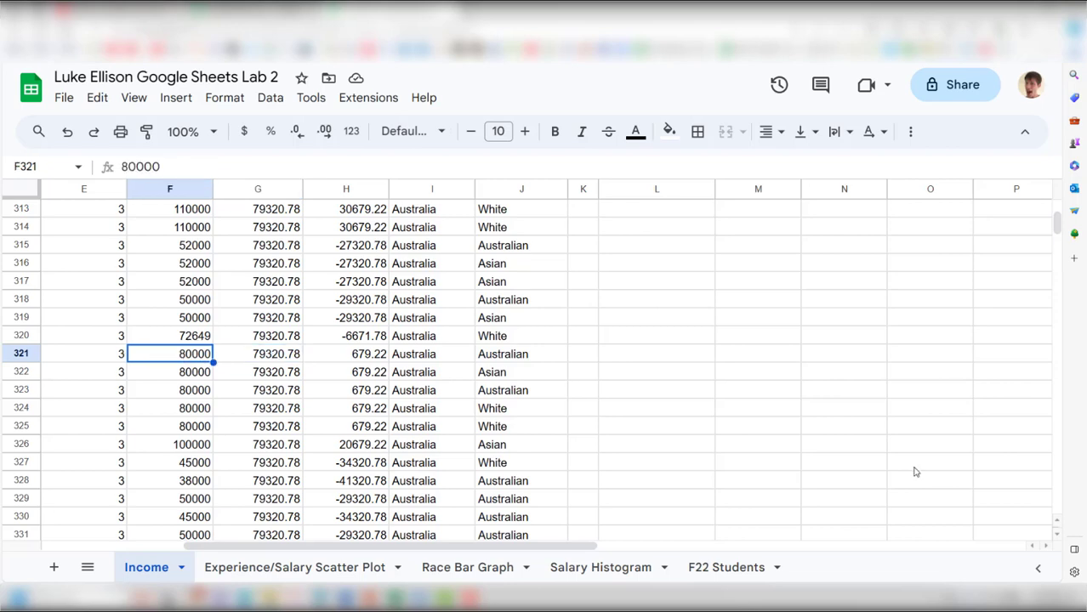
Step: Create a filter on the Income data table so every column header can be sorted and filtered
left_click_drag(1063, 232, 1051, 181)
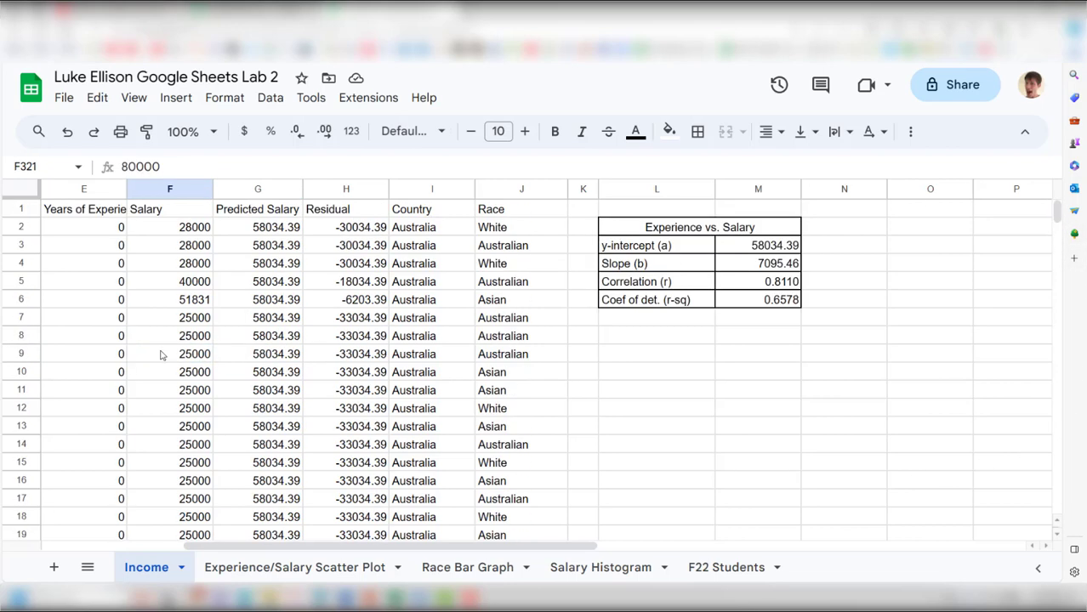
left_click(236, 322)
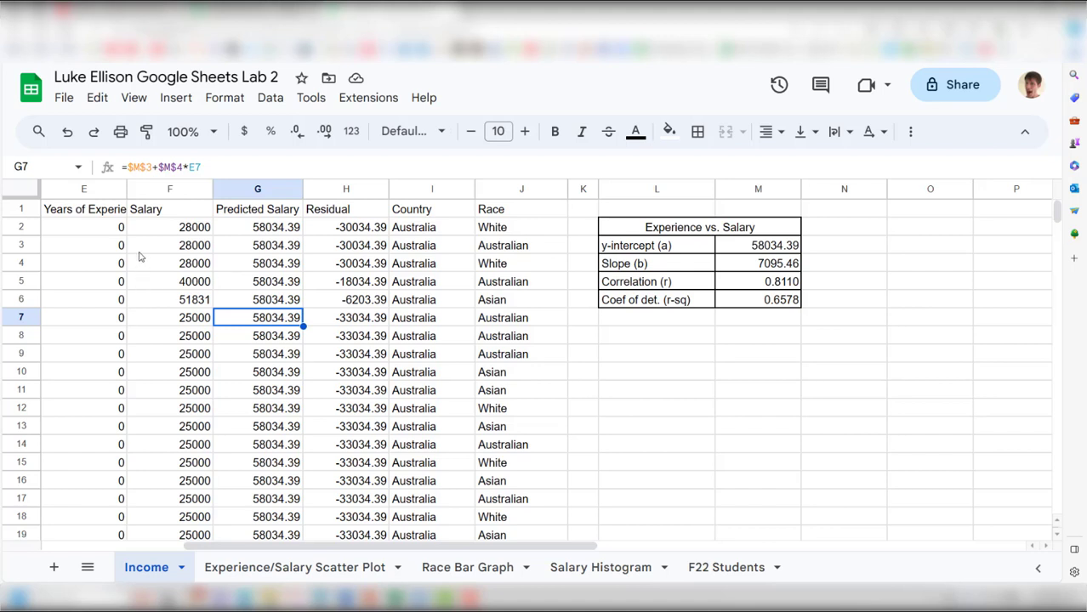
left_click(158, 276)
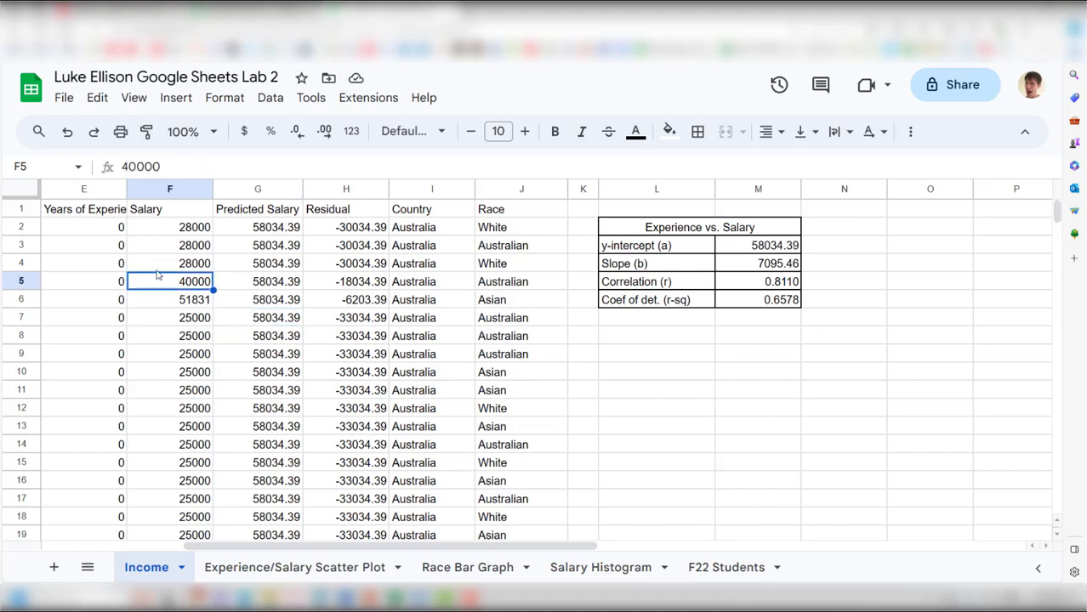
left_click(89, 209)
left_click(176, 98)
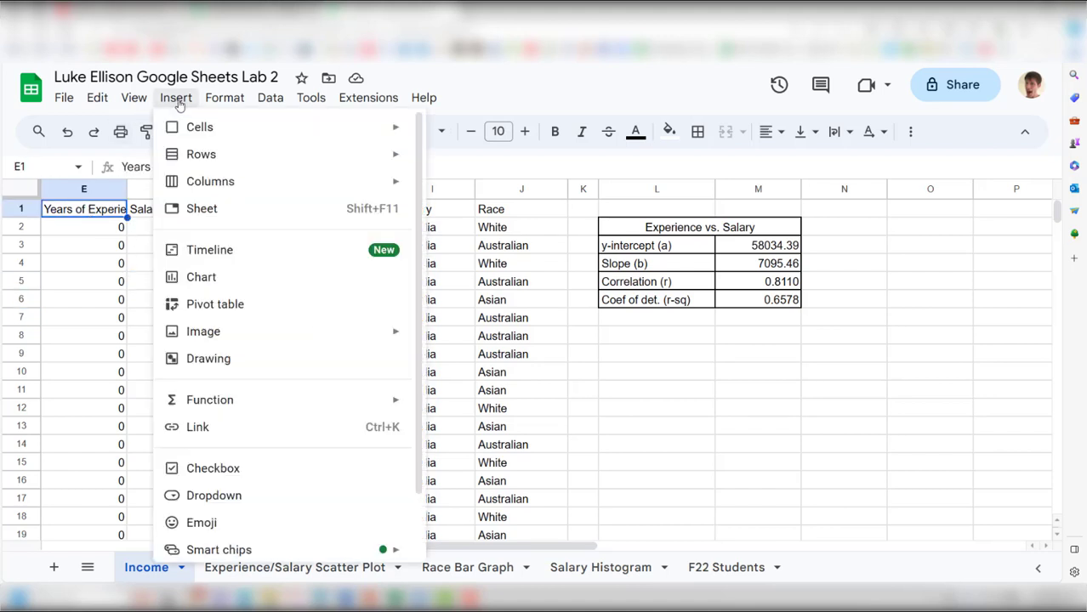
left_click(268, 98)
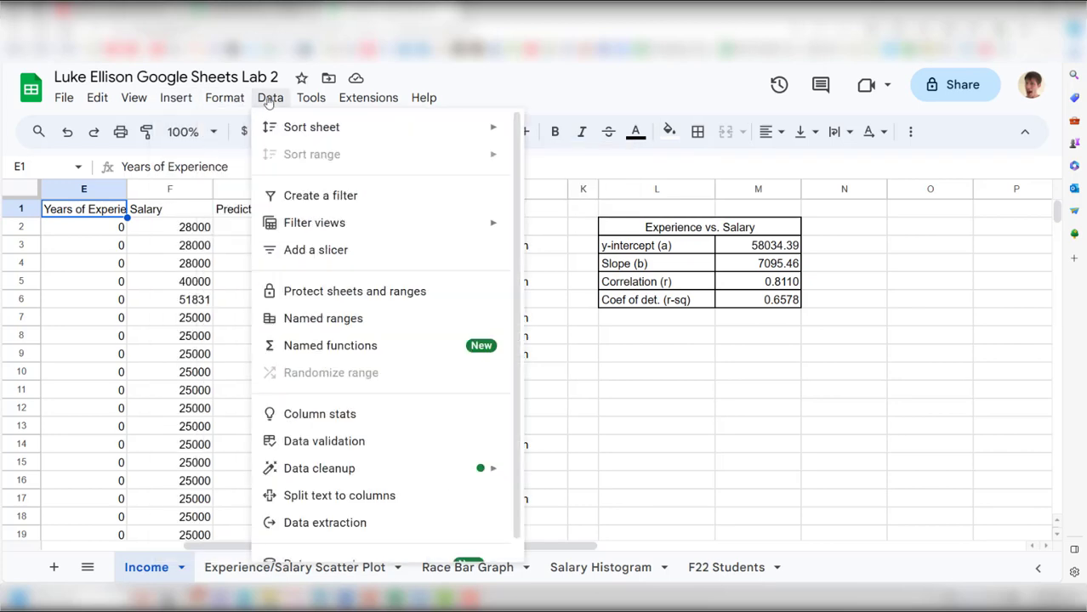
left_click(317, 196)
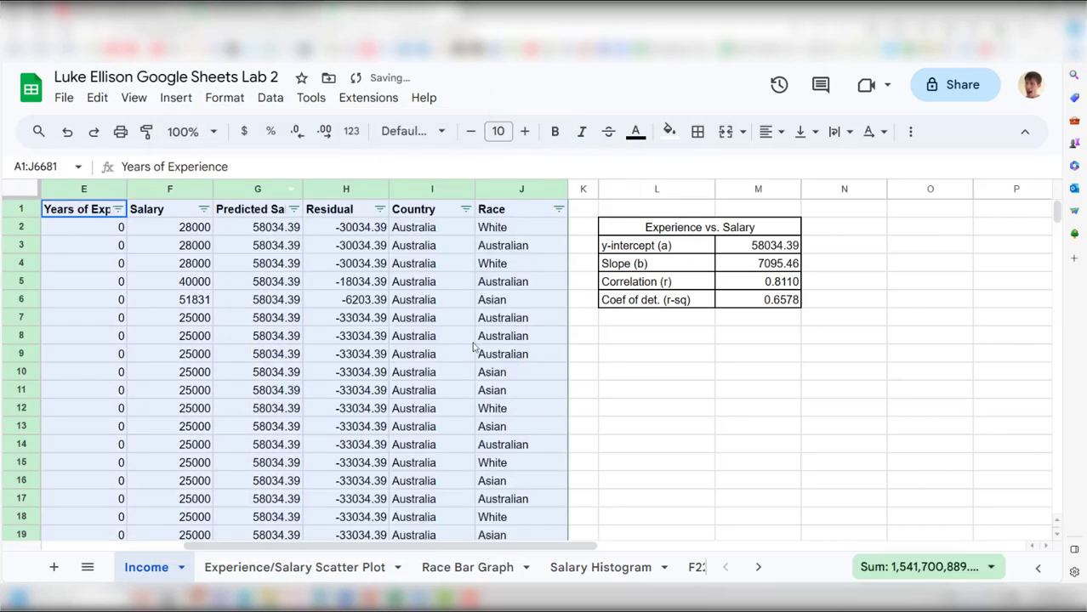
Step: Fit the widths of columns A through J to their contents
left_click(100, 190)
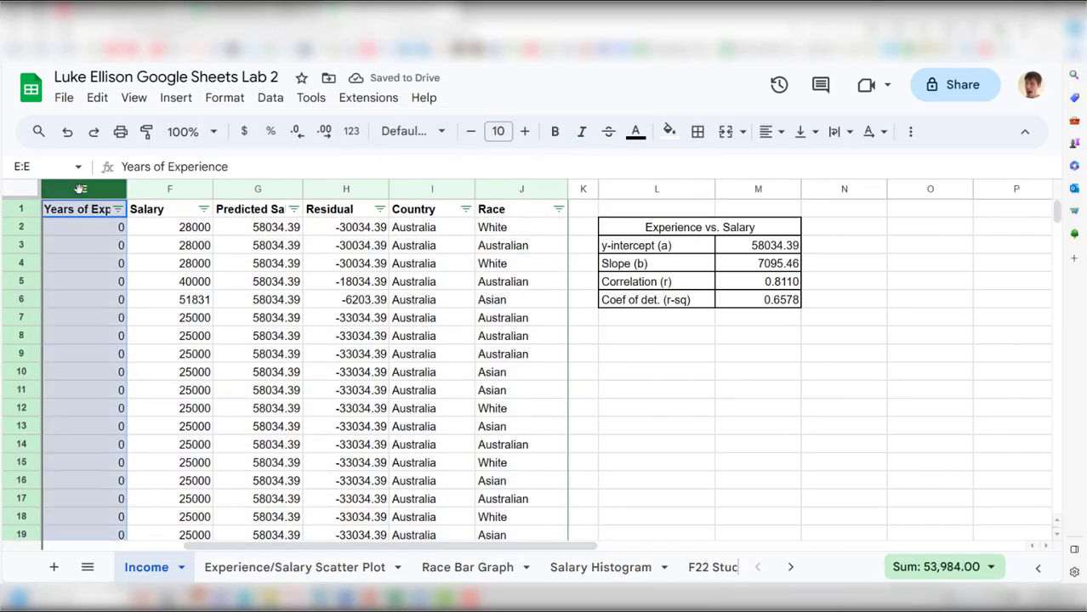
left_click_drag(80, 189, 93, 189)
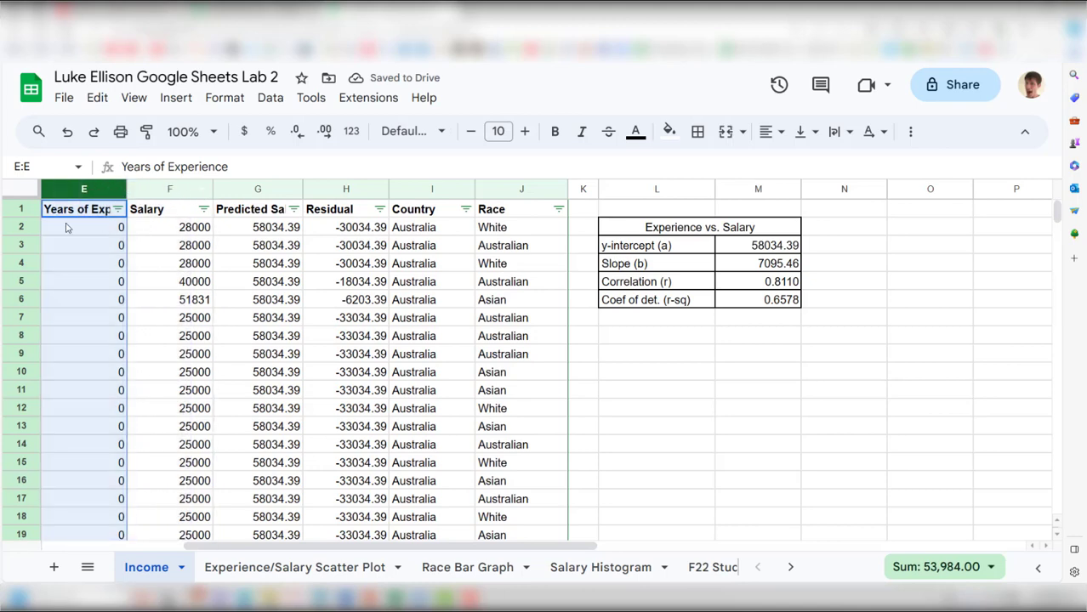
key("Left")
key("Left")
key("Left")
key("Left")
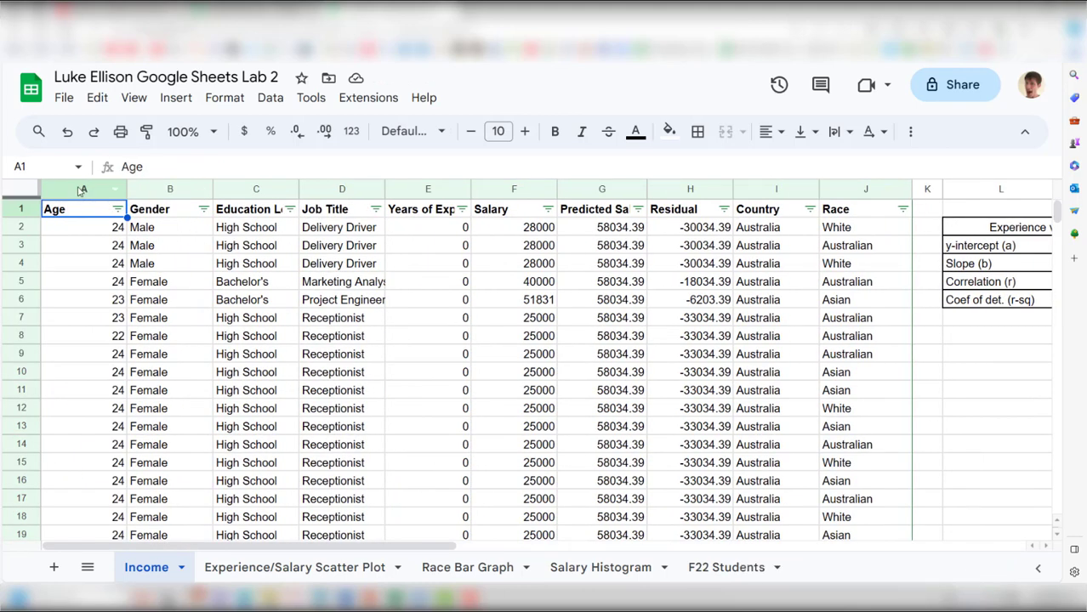
left_click(81, 189)
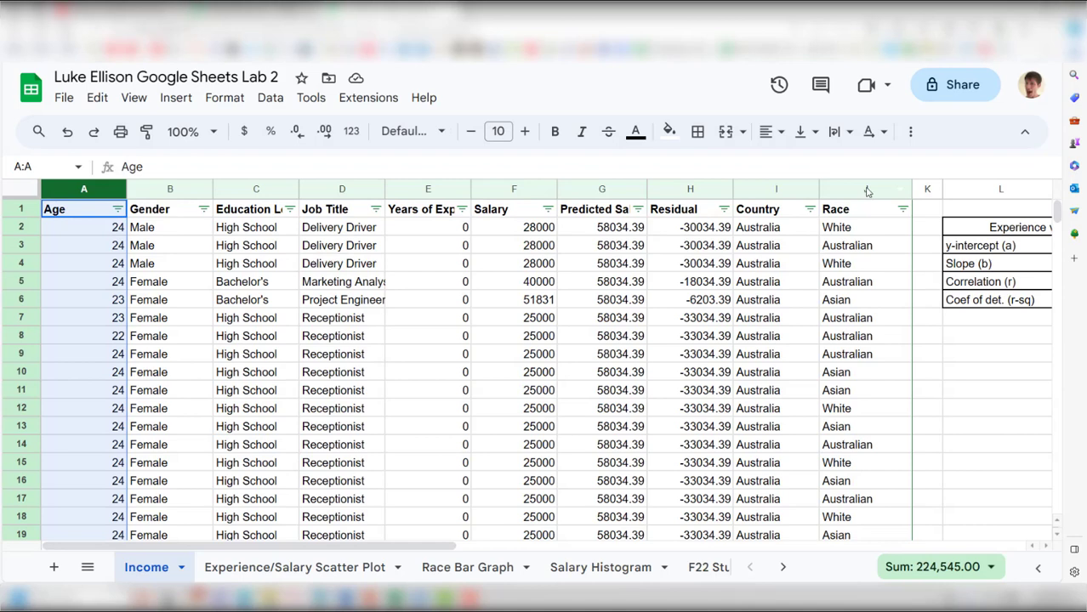
left_click(868, 192, "shift")
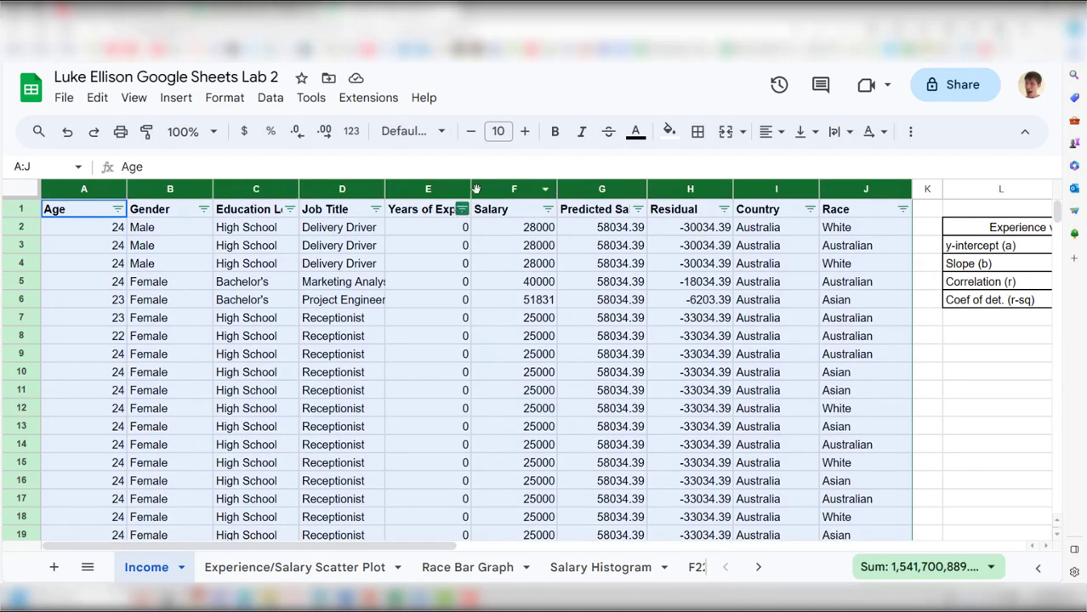
left_click_drag(470, 190, 471, 190)
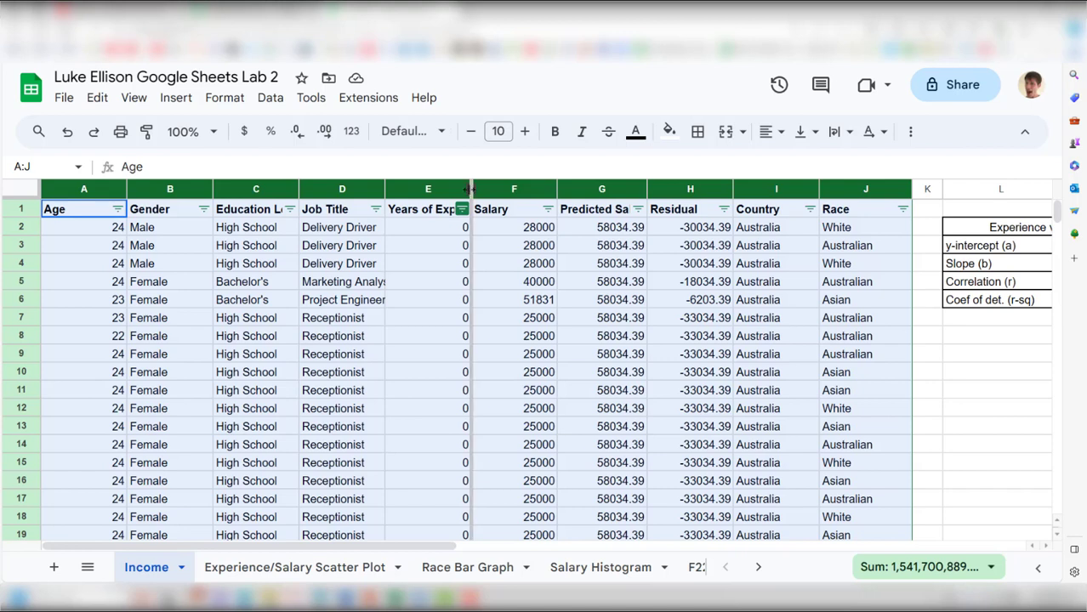
double_click(471, 190)
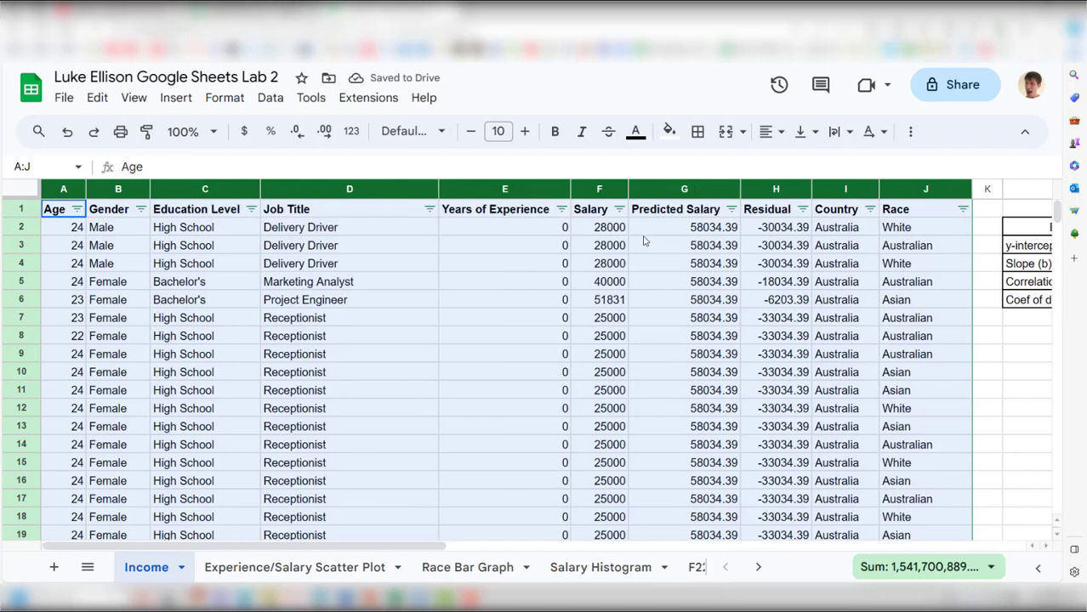
Step: Sort the table by the Residual column from Z to A
left_click(802, 209)
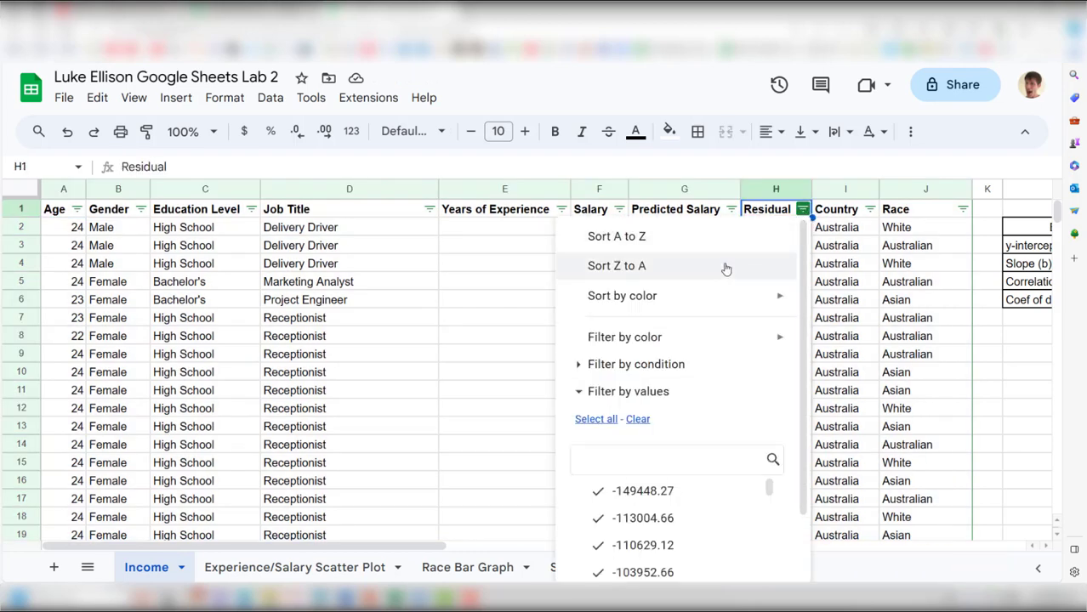
left_click(726, 267)
left_click(802, 209)
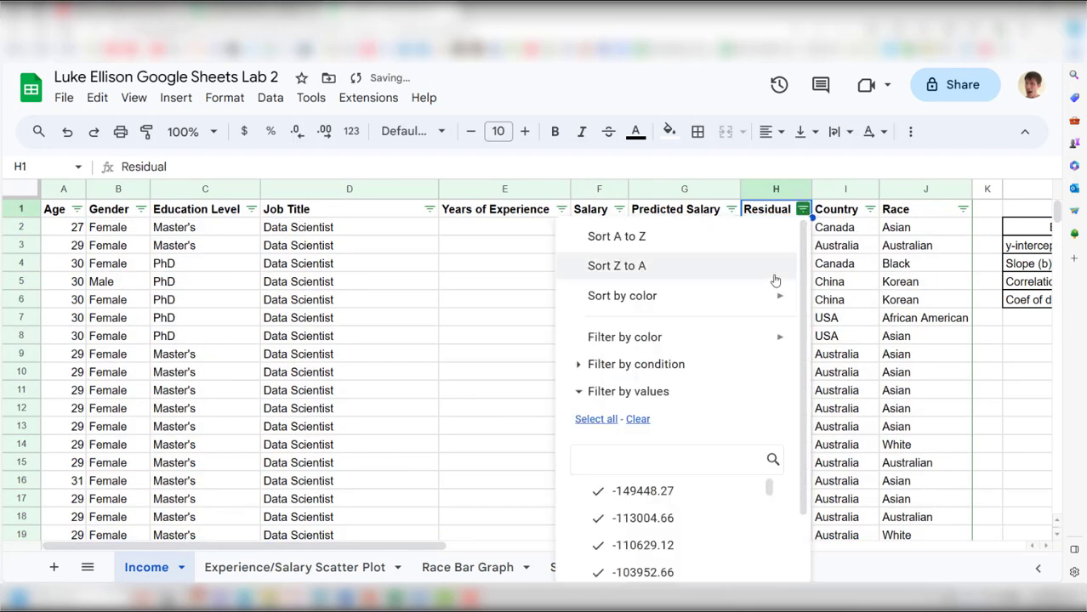
left_click(812, 247)
Step: Examine the residual, predicted salary, years of experience, job title and education level of the first data row
left_click(794, 230)
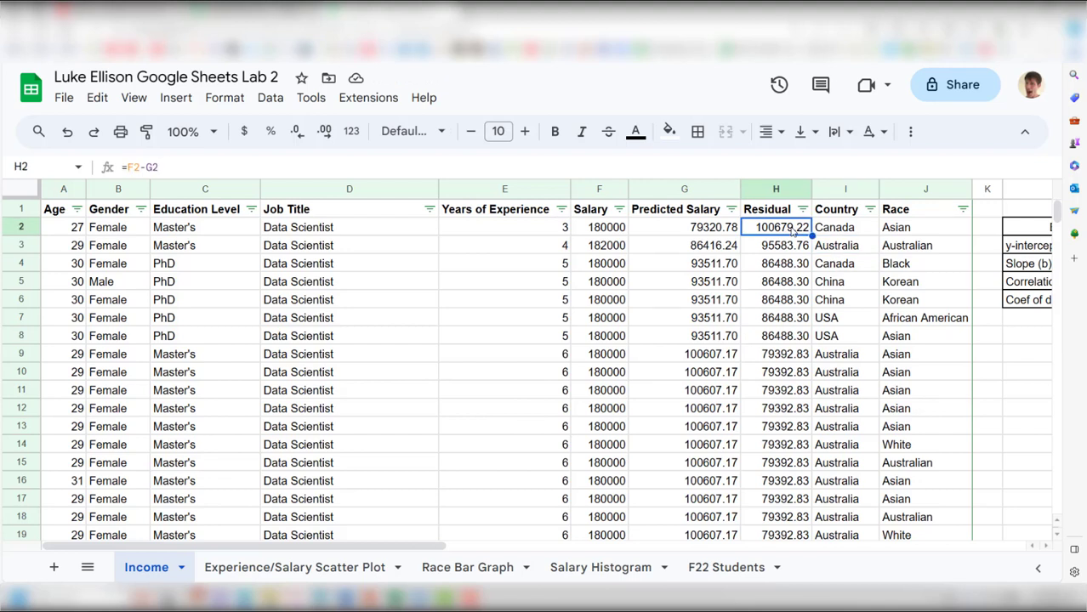
left_click(711, 234)
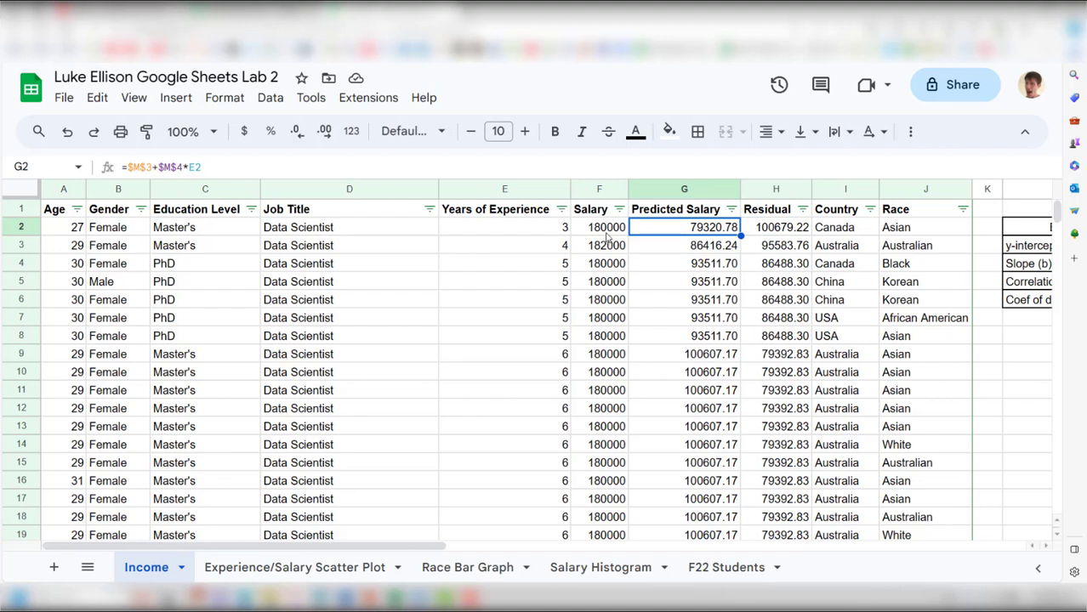
left_click(554, 233)
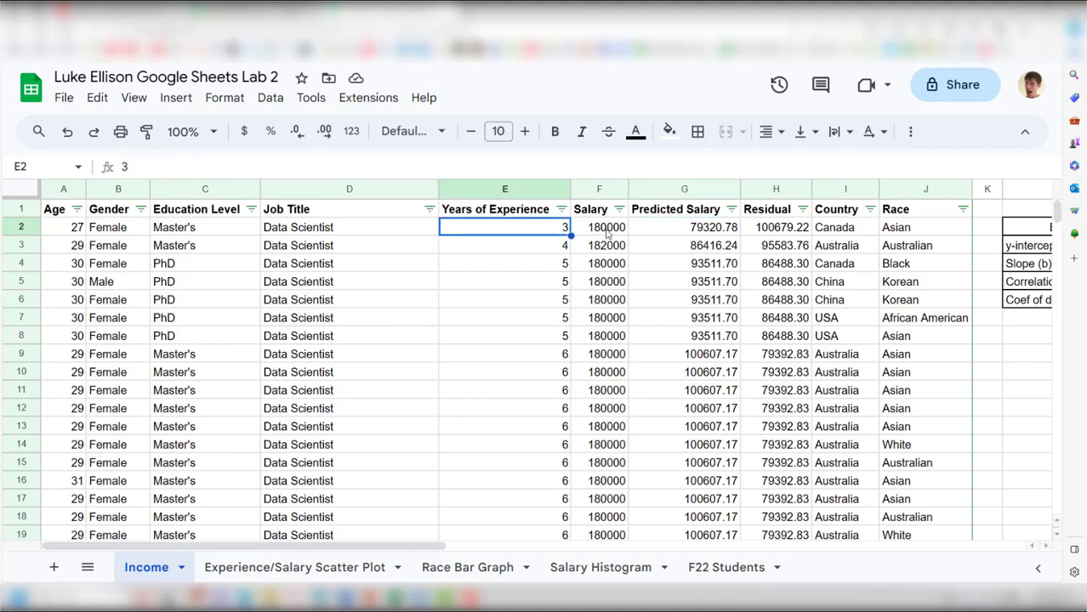
left_click(688, 233)
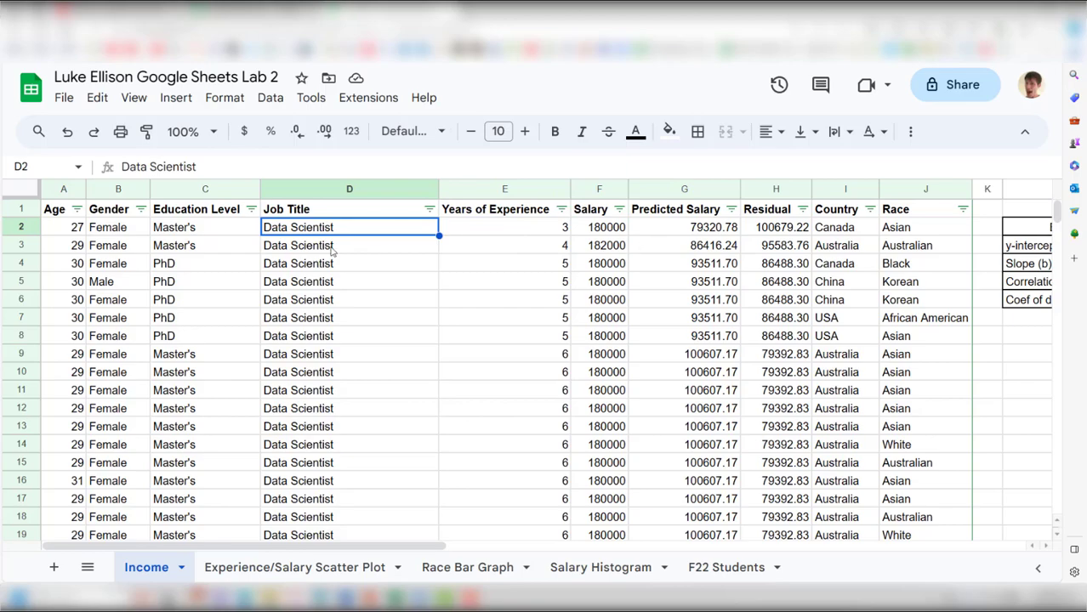
left_click(235, 237)
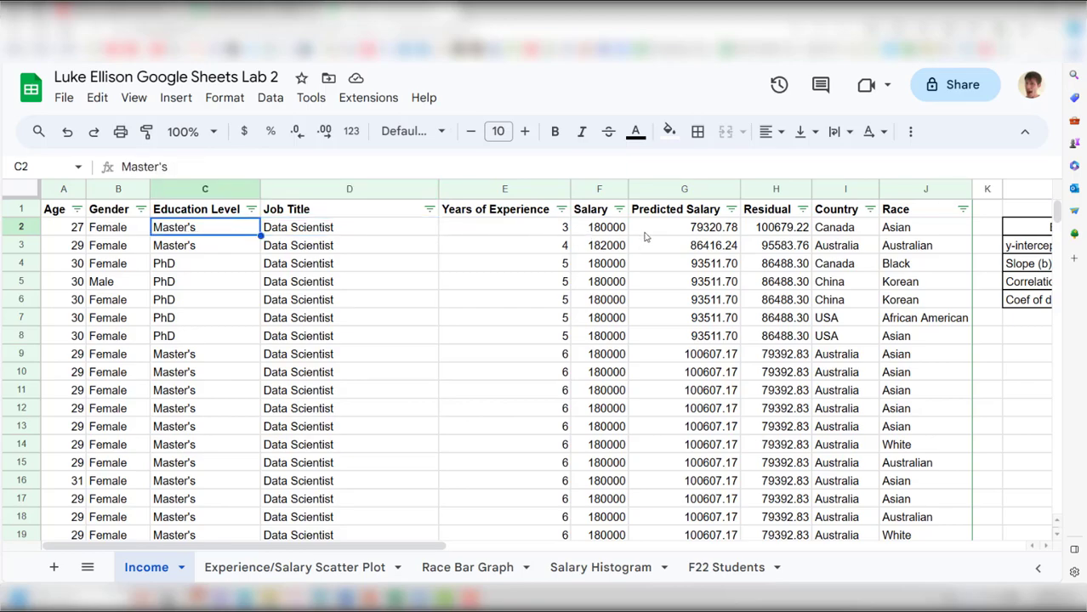
Step: Look through the sorted rows around the point where residuals change from positive to negative and inspect the ones nearest zero
left_click_drag(1063, 223, 1063, 164)
left_click_drag(1065, 216, 1063, 326)
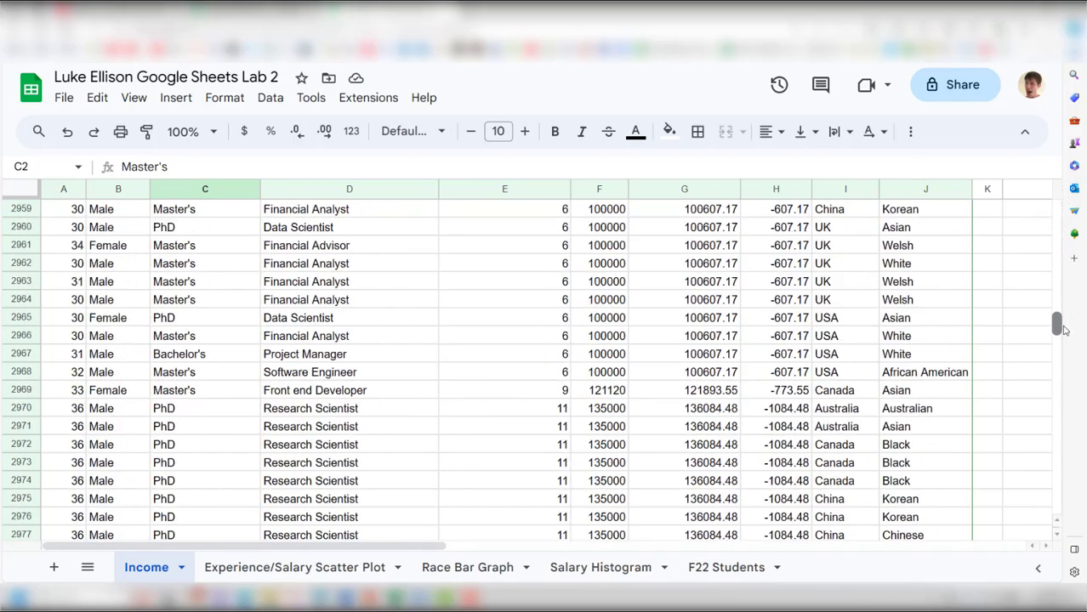
left_click(784, 374)
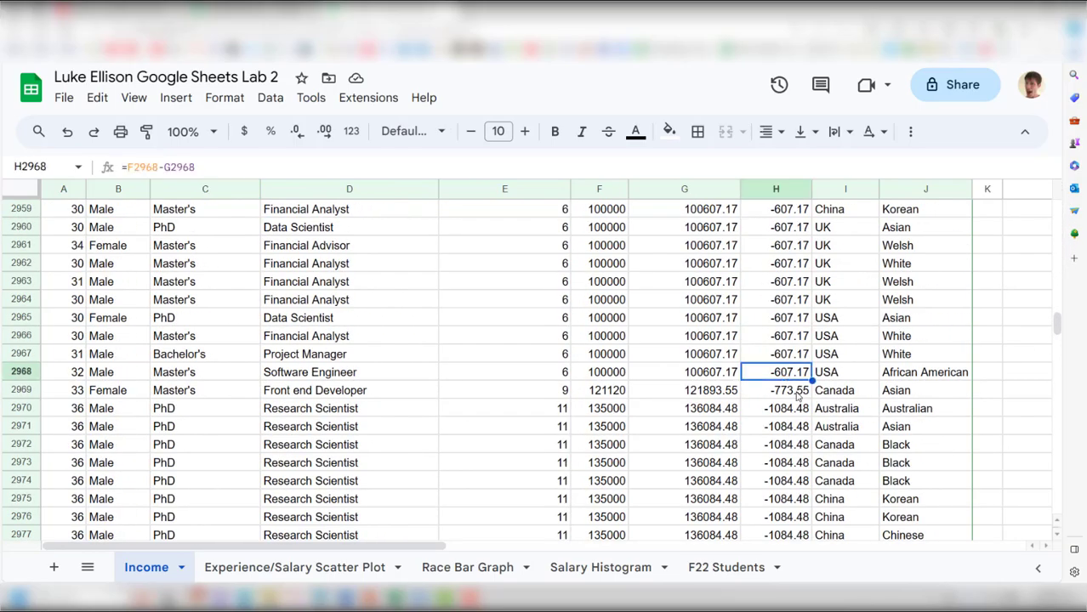
left_click(797, 395)
scroll(797, 400, "down", 2)
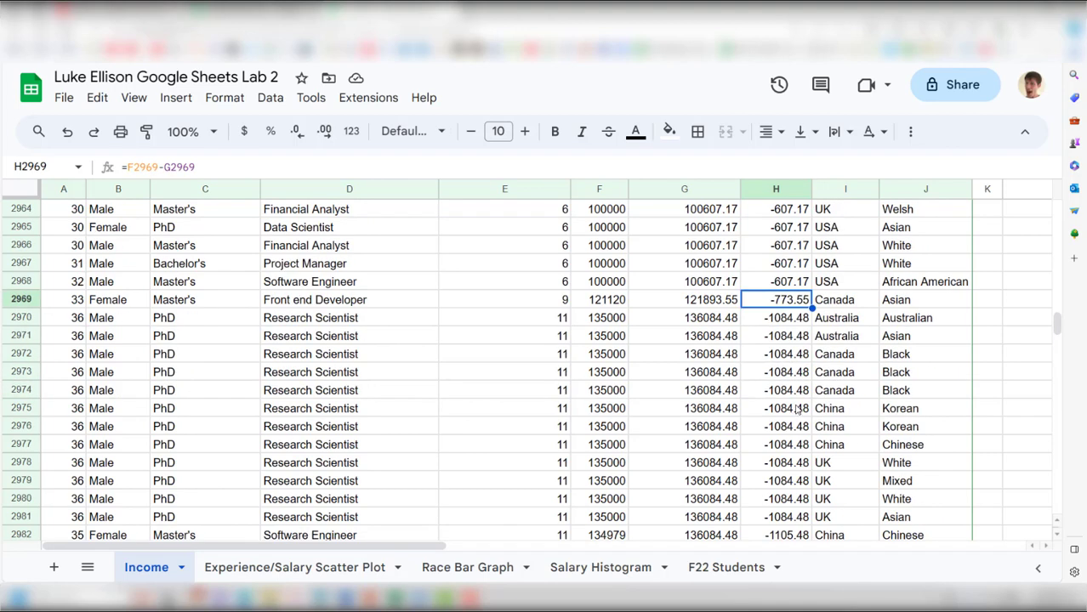
scroll(804, 392, "up", 10)
scroll(806, 378, "up", 1)
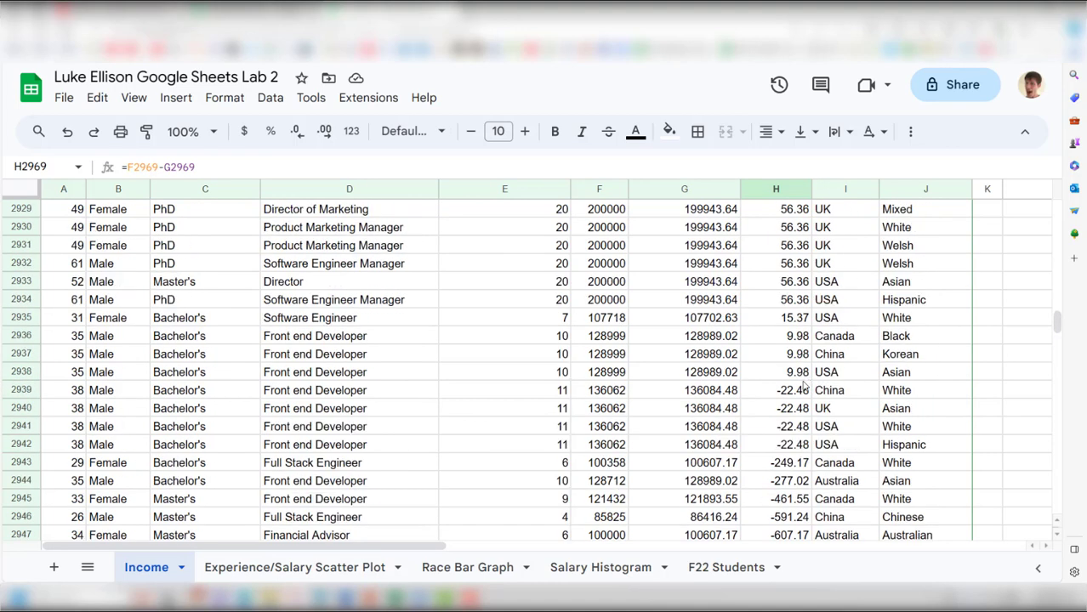
left_click(801, 376)
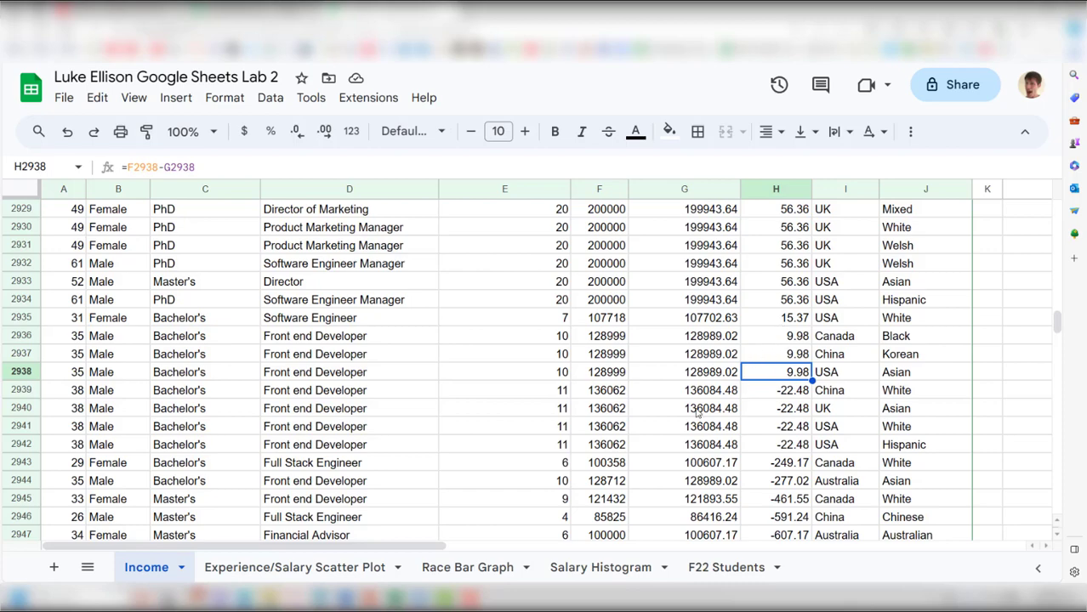
Step: Sort the table by the Age column from A to Z
left_click_drag(1057, 327, 1057, 204)
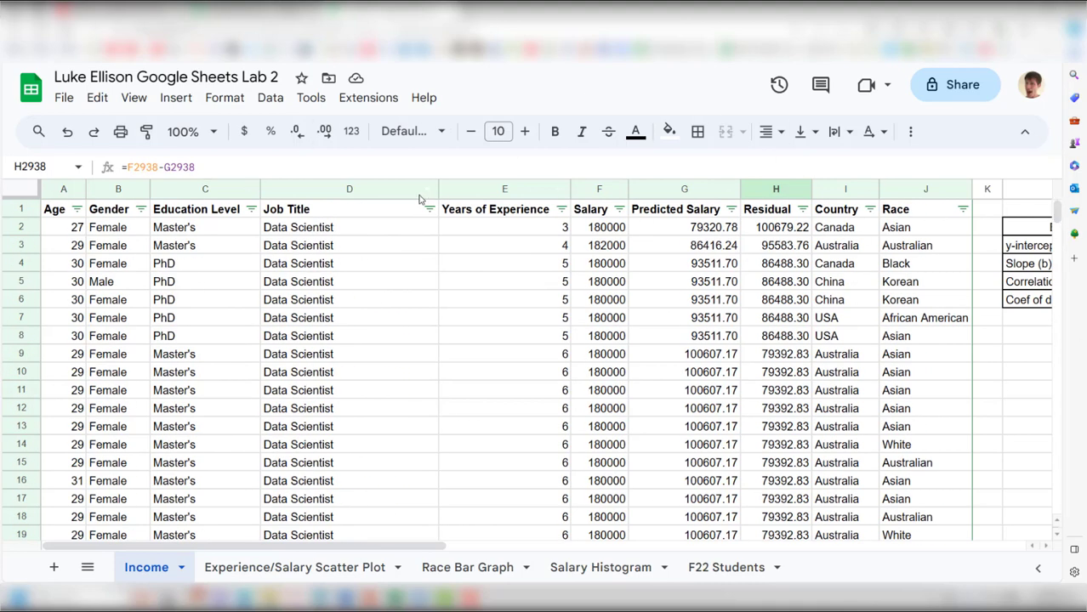
left_click(76, 209)
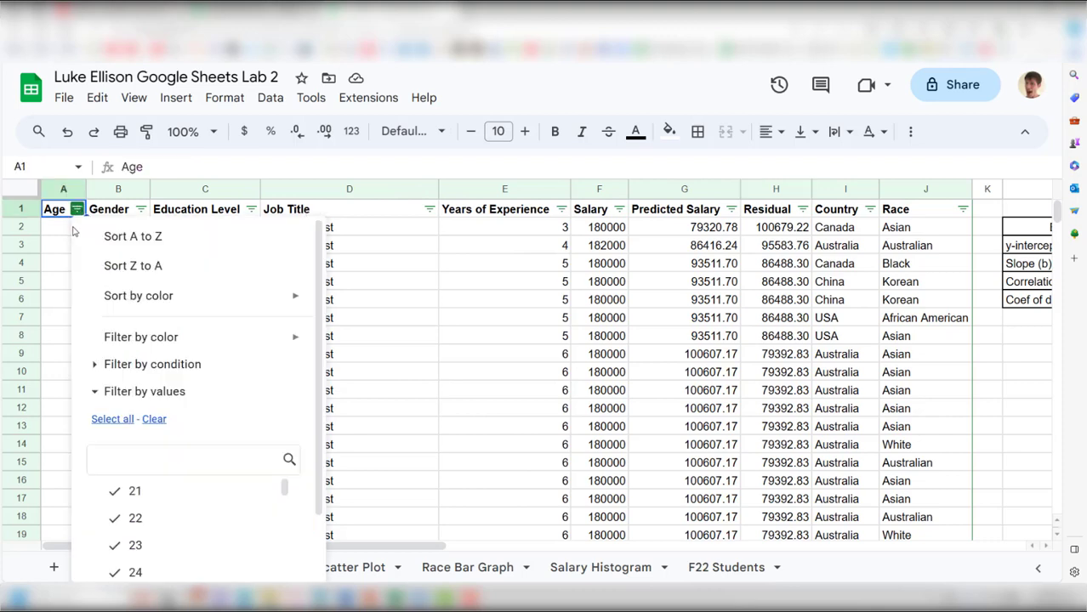
left_click(185, 239)
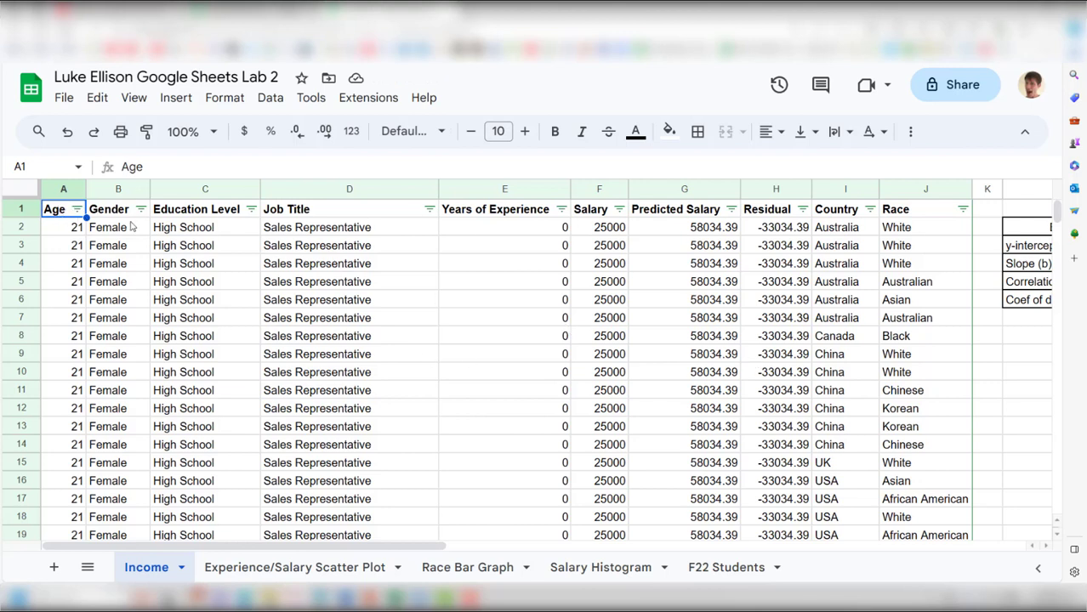
key("ctrl+shift+Right")
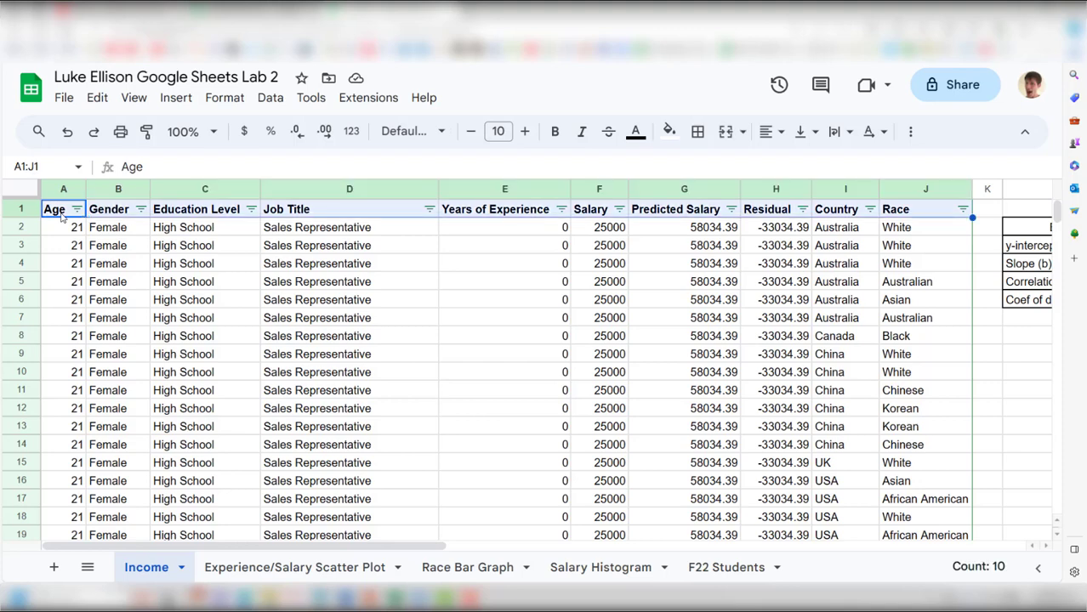
key("ctrl+shift+Down")
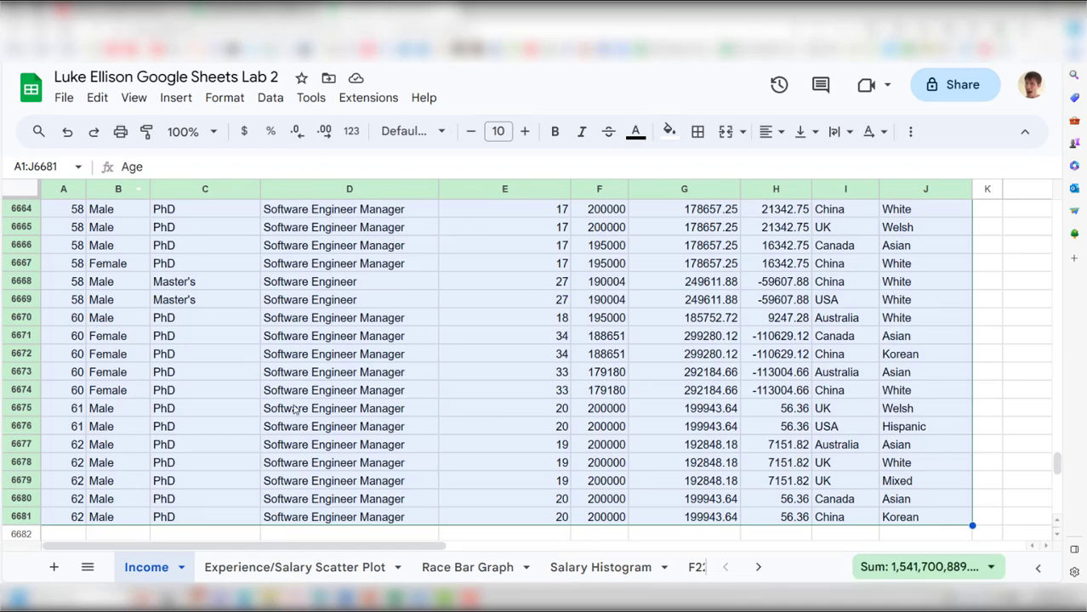
left_click(75, 369)
key("ctrl+Up")
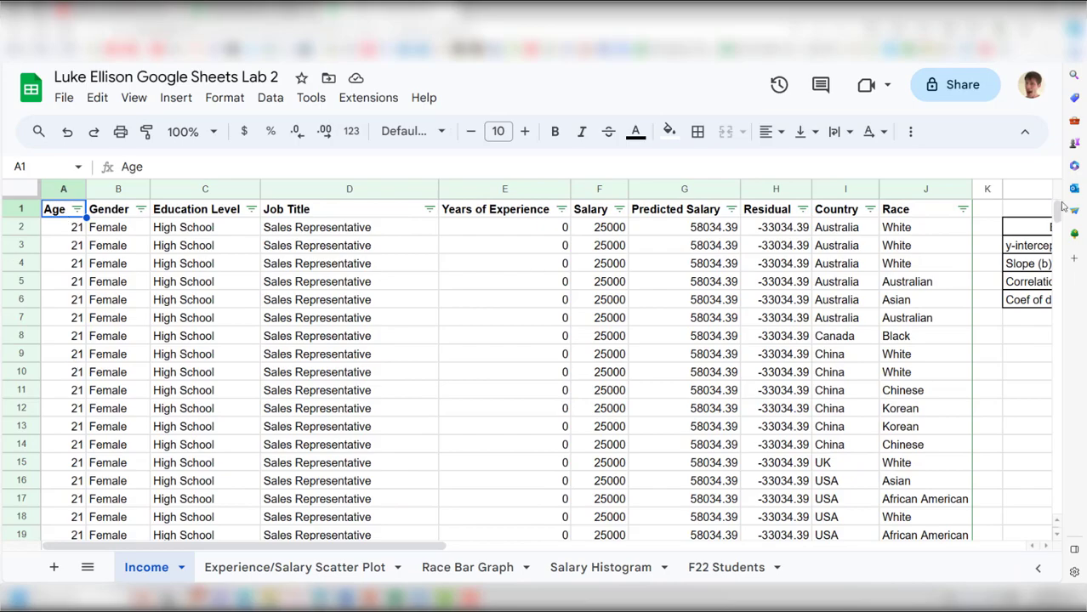
Step: Select the whole data table A1:J6681 and apply all borders to it
left_click_drag(1057, 209, 1057, 470)
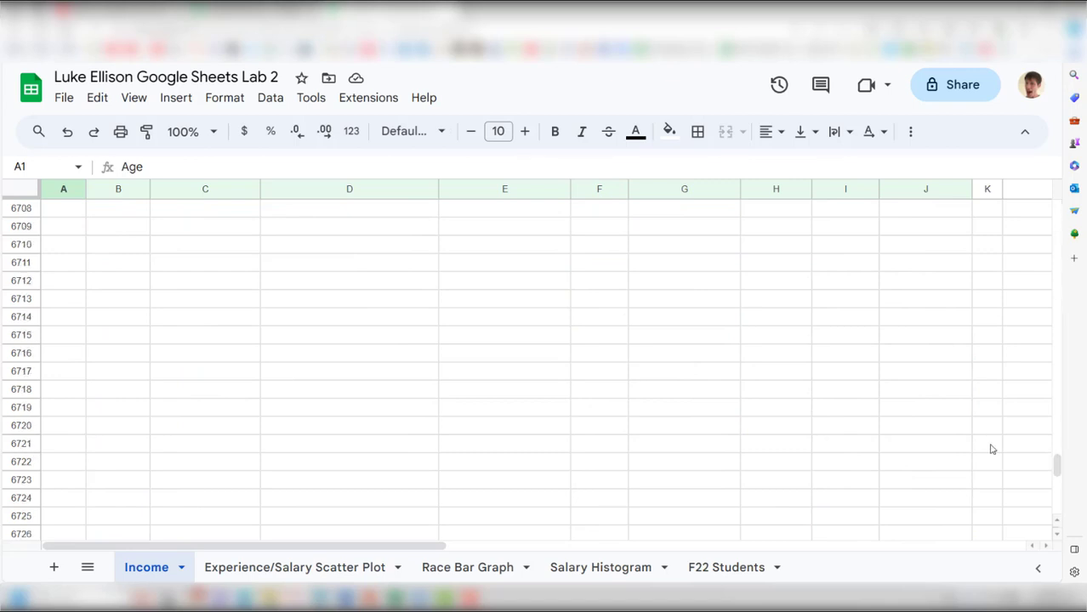
scroll(990, 446, "up", 12)
scroll(984, 415, "down", 2)
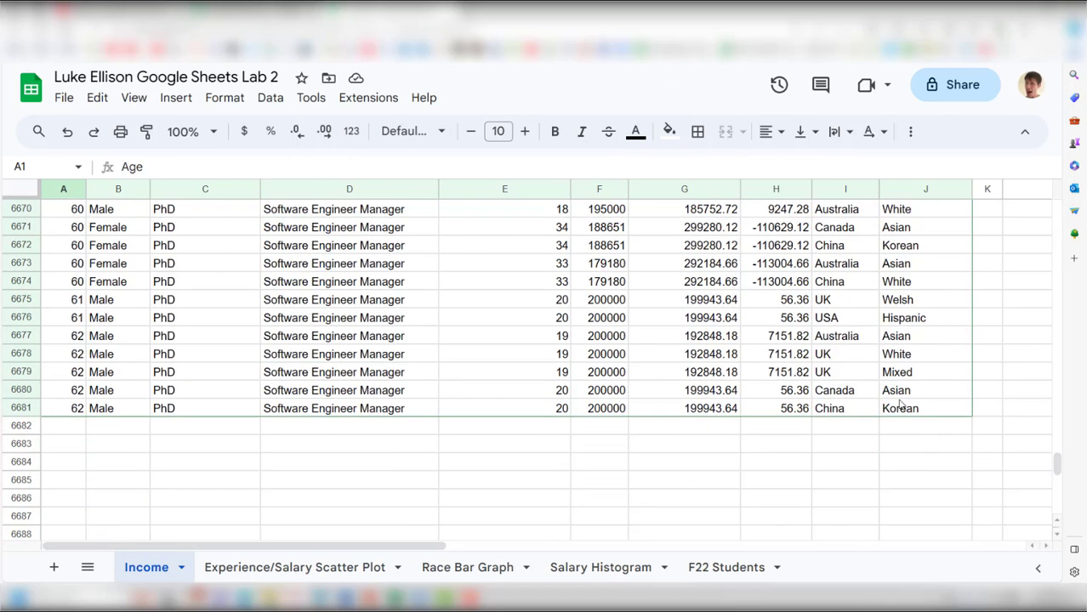
left_click(900, 409, "shift")
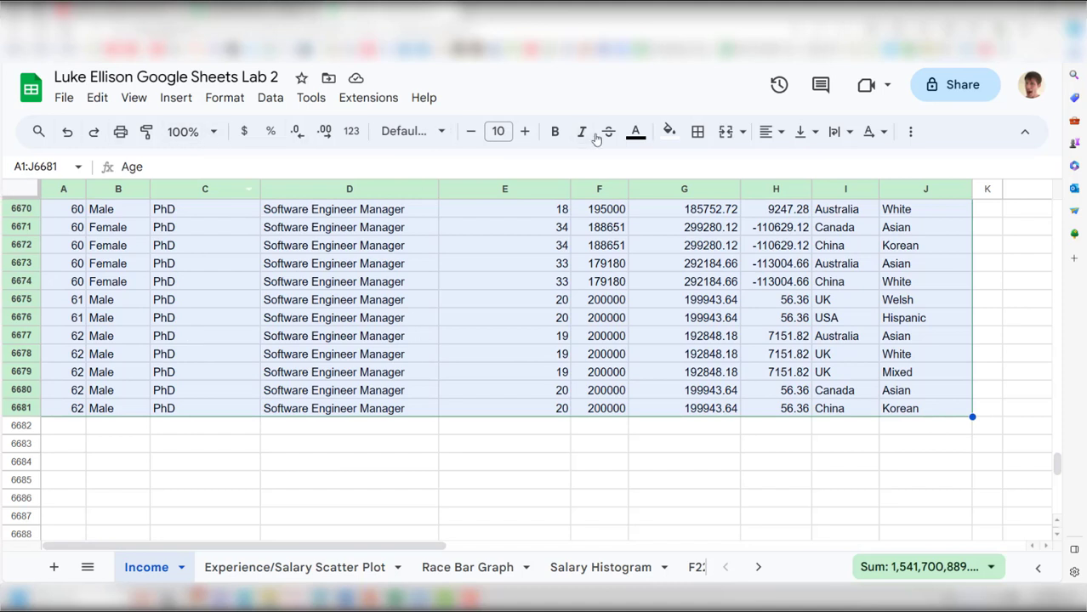
left_click(698, 133)
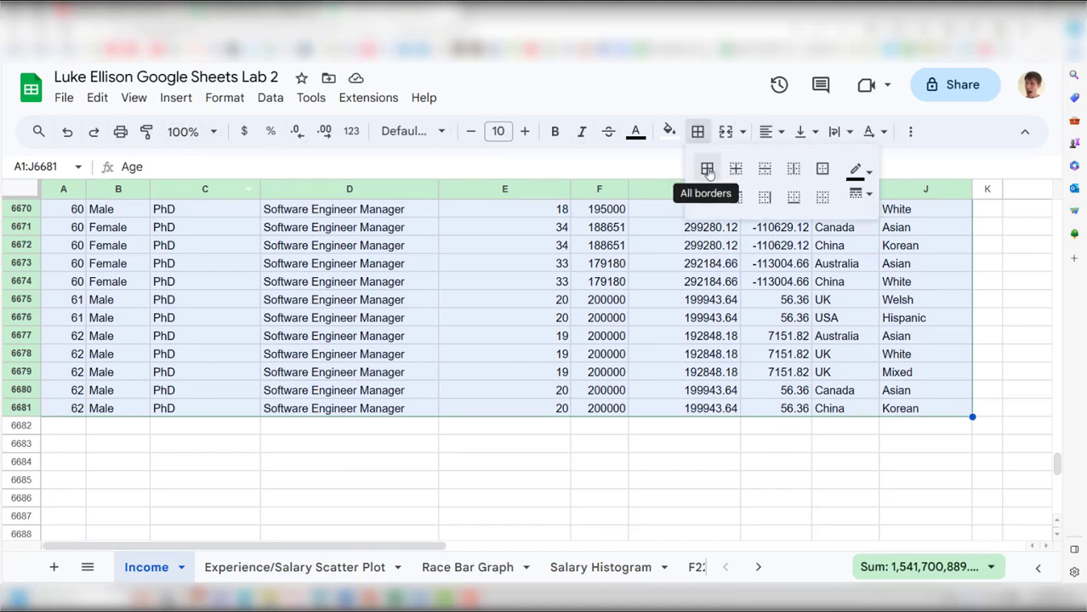
left_click(707, 169)
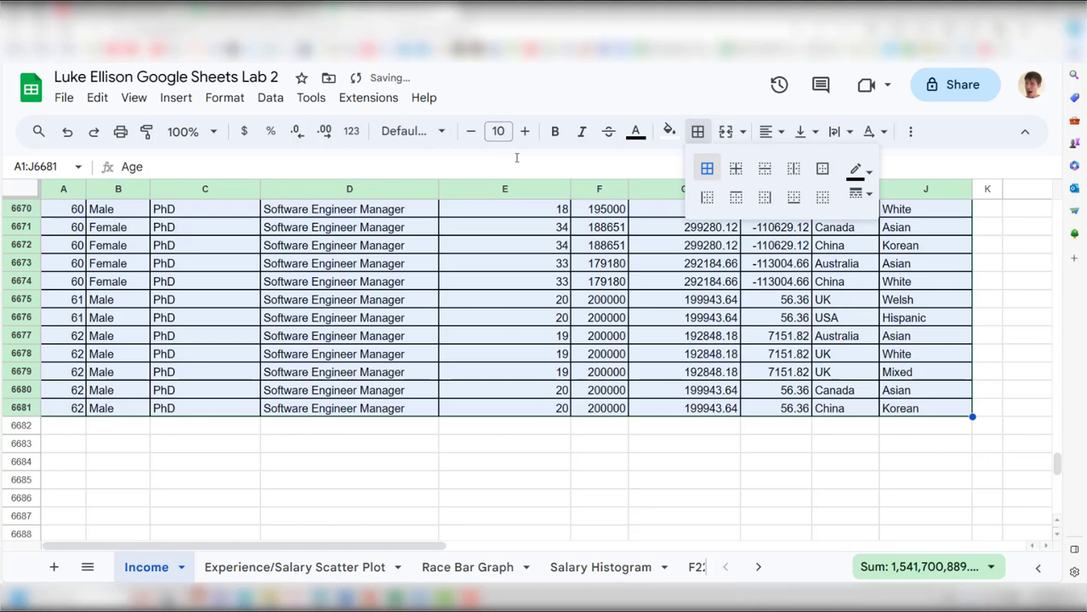
Step: Center the contents of the selected table cells horizontally, and return to the first rows
left_click(769, 132)
left_click(793, 163)
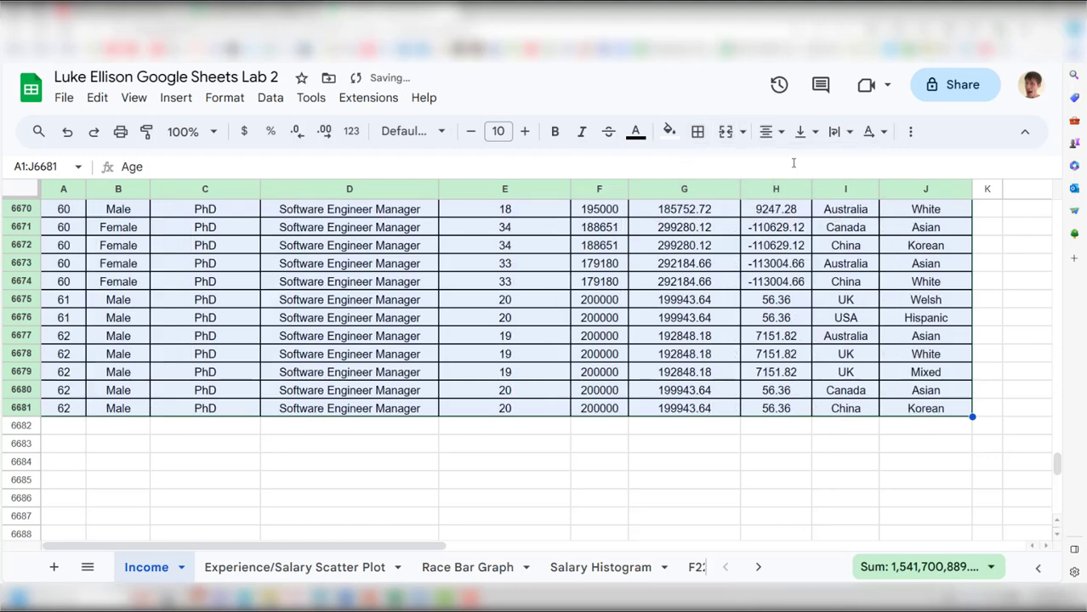
left_click_drag(1057, 463, 1057, 208)
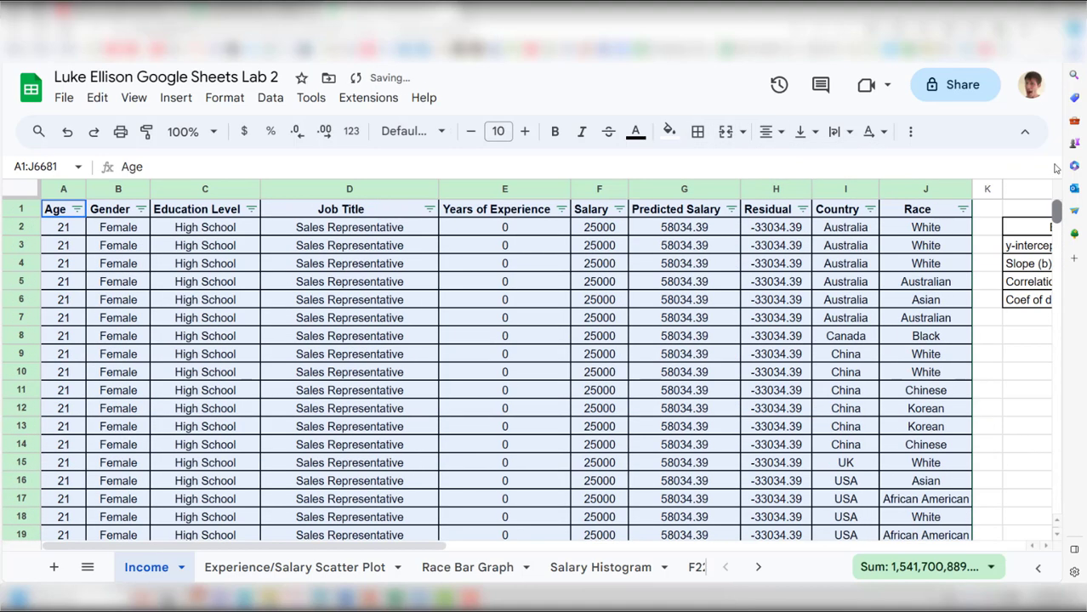